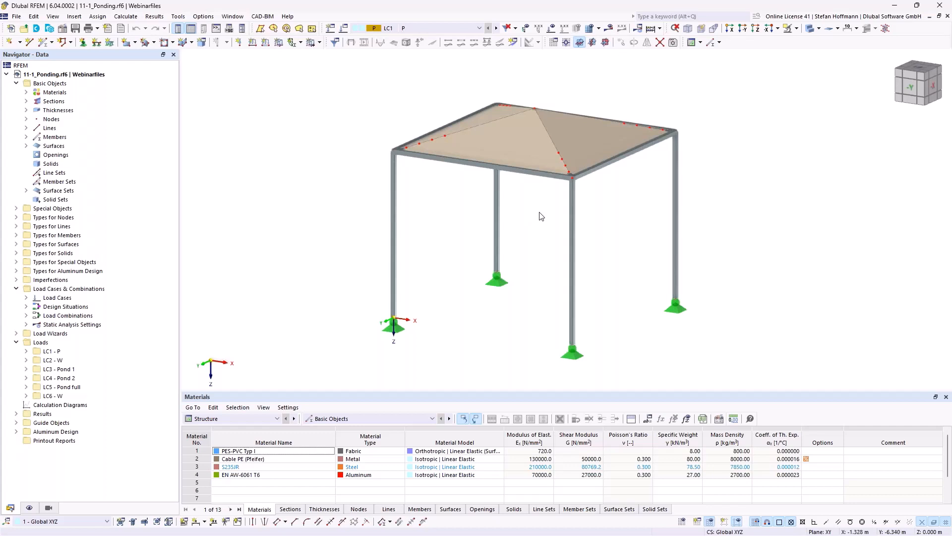
# Step: Examine the canopy model with its membrane roof and supporting frame from several sides and from above
pyautogui.moveTo(540, 213); pyautogui.dragTo(583, 231, button='middle')
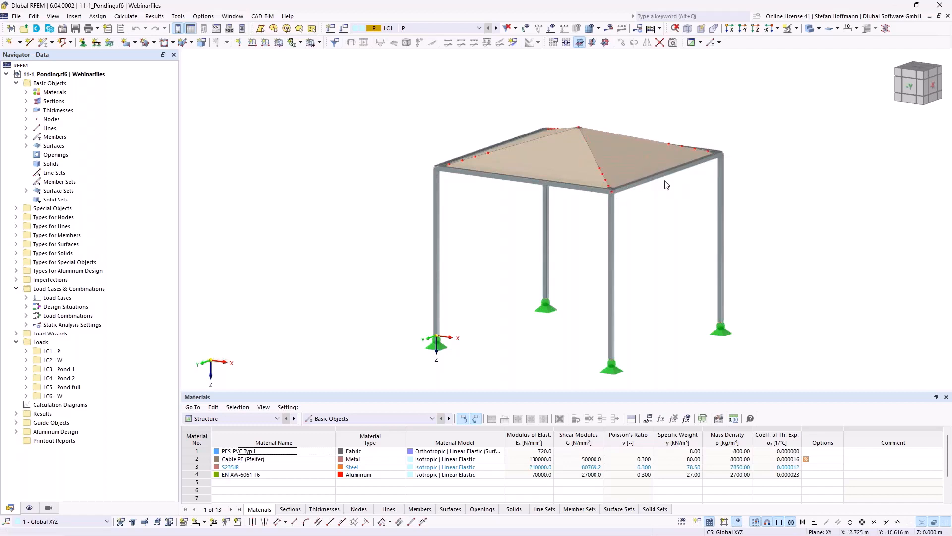
pyautogui.keyDown('ctrl'); pyautogui.moveTo(653, 184); pyautogui.dragTo(677, 185, button='middle'); pyautogui.keyUp('ctrl')
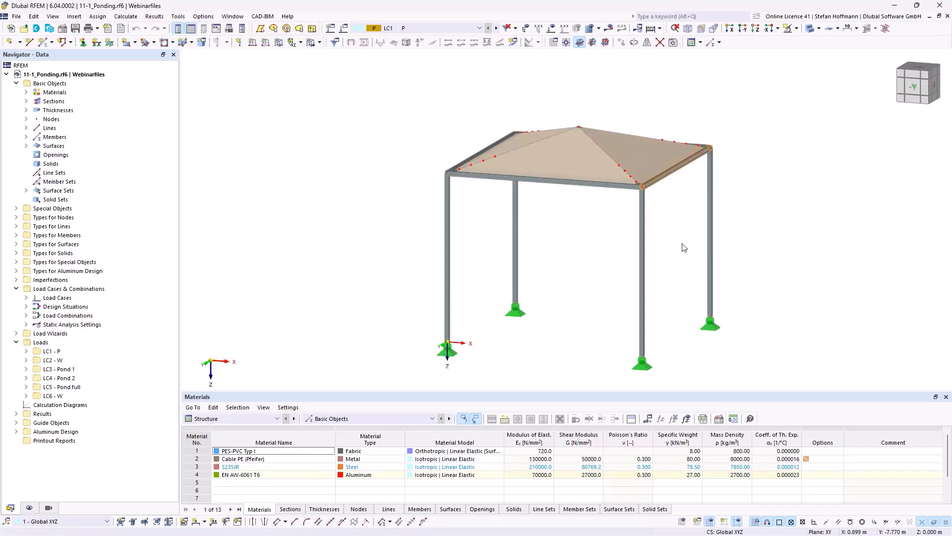
pyautogui.moveTo(682, 246); pyautogui.dragTo(648, 221, button='middle')
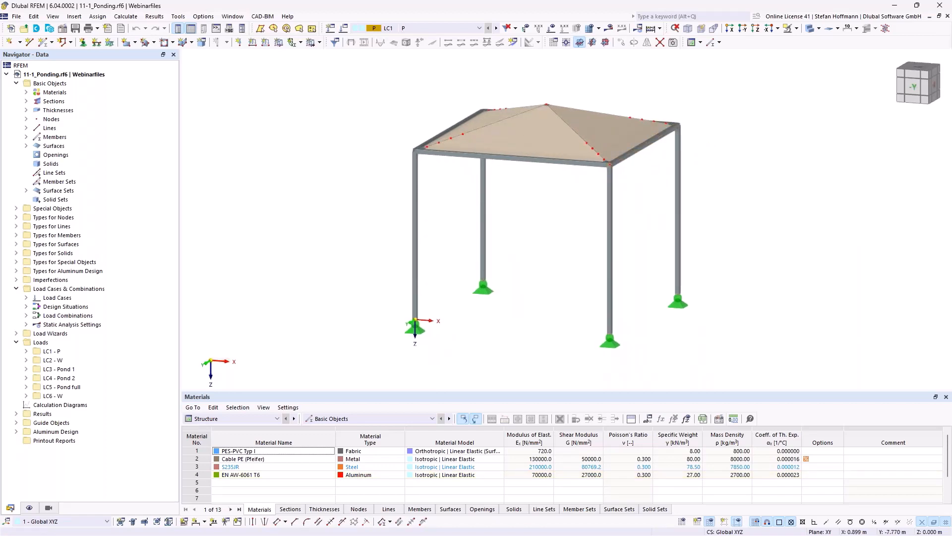
pyautogui.keyDown('ctrl'); pyautogui.moveTo(647, 221); pyautogui.dragTo(638, 223, button='middle'); pyautogui.keyUp('ctrl')
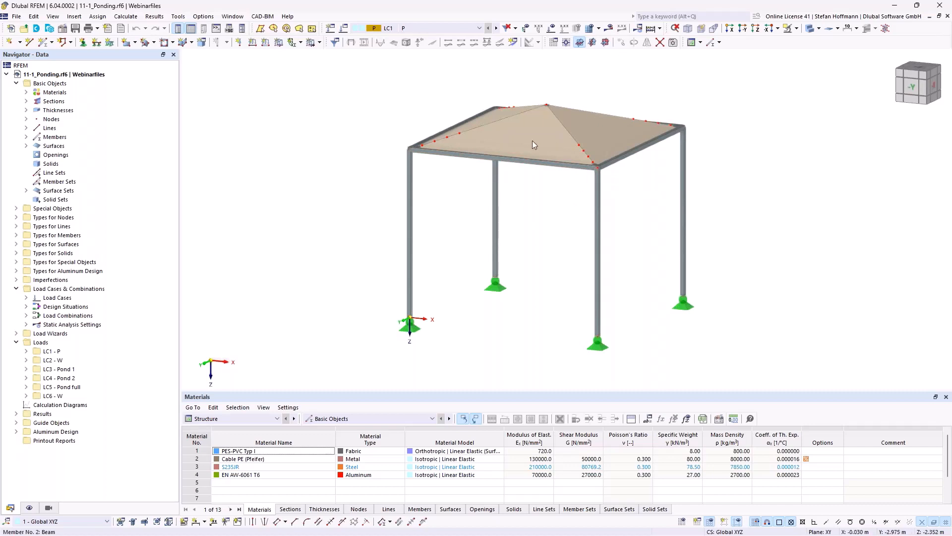
pyautogui.moveTo(570, 111); pyautogui.dragTo(565, 133, button='middle')
pyautogui.moveTo(583, 125); pyautogui.dragTo(481, 139)
pyautogui.click(564, 103)
pyautogui.keyDown('ctrl'); pyautogui.moveTo(563, 102); pyautogui.dragTo(549, 176, button='middle'); pyautogui.keyUp('ctrl')
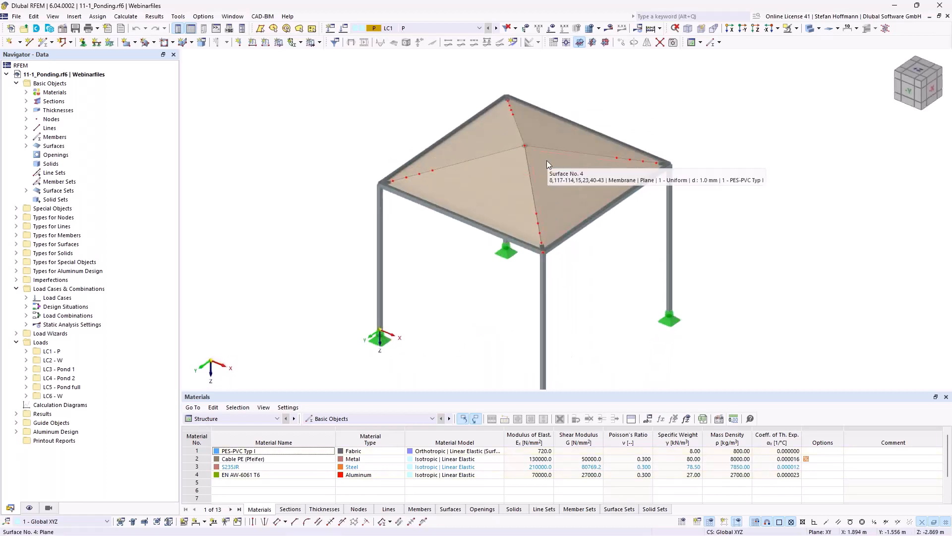
# Step: Hide the surface sets and render the model transparently to expose the beams under the membrane roof
pyautogui.click(29, 508)
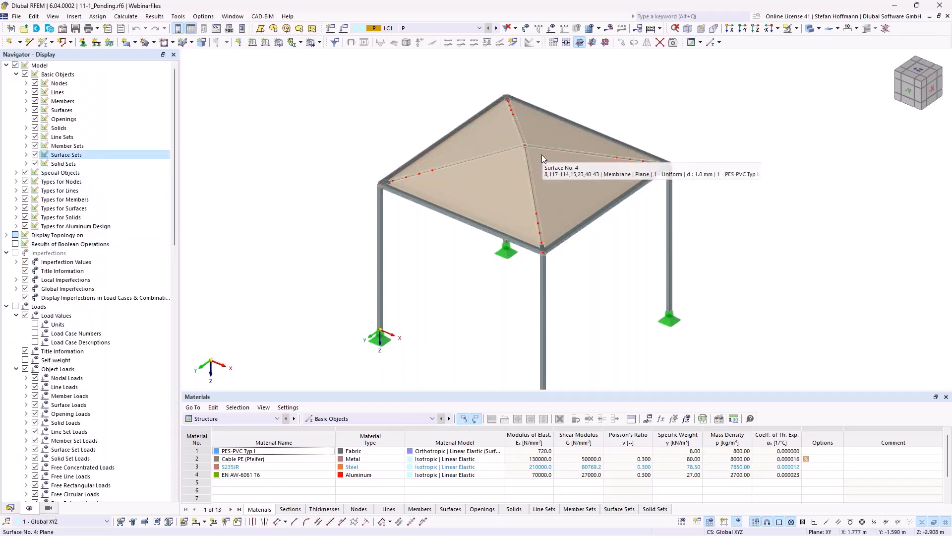
pyautogui.click(35, 154)
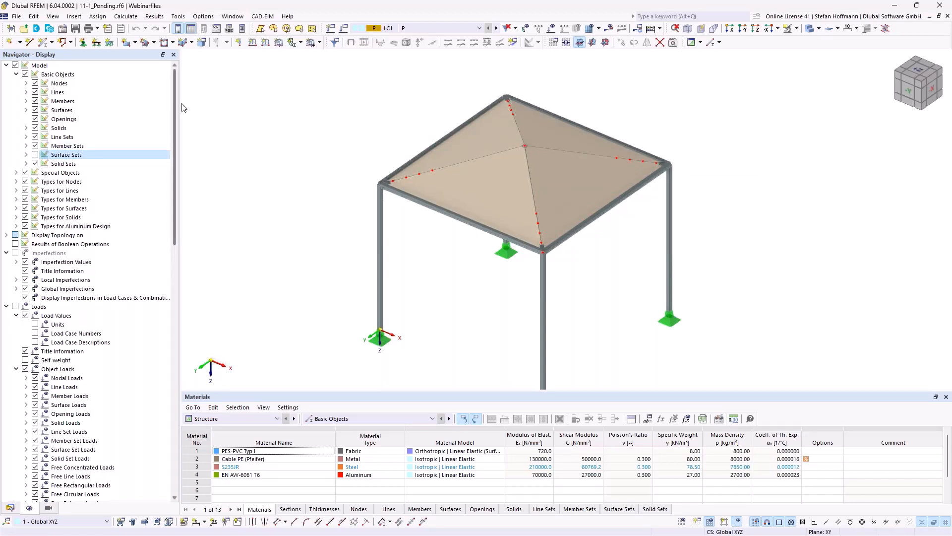
pyautogui.click(810, 29)
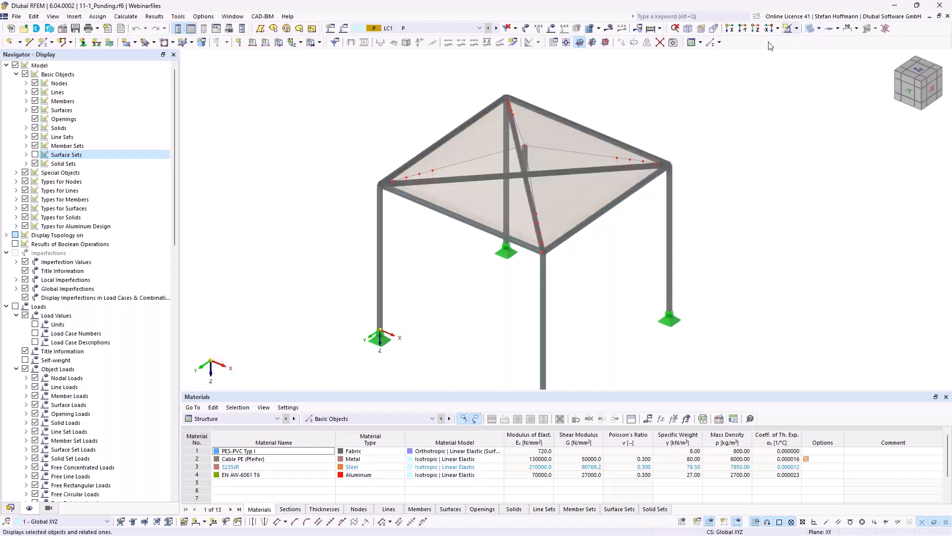
# Step: Inspect the nonlinearity of one of the short vertical rigid members between a diagonal roof beam and the membrane ridge
pyautogui.scroll(5, 512, 148)
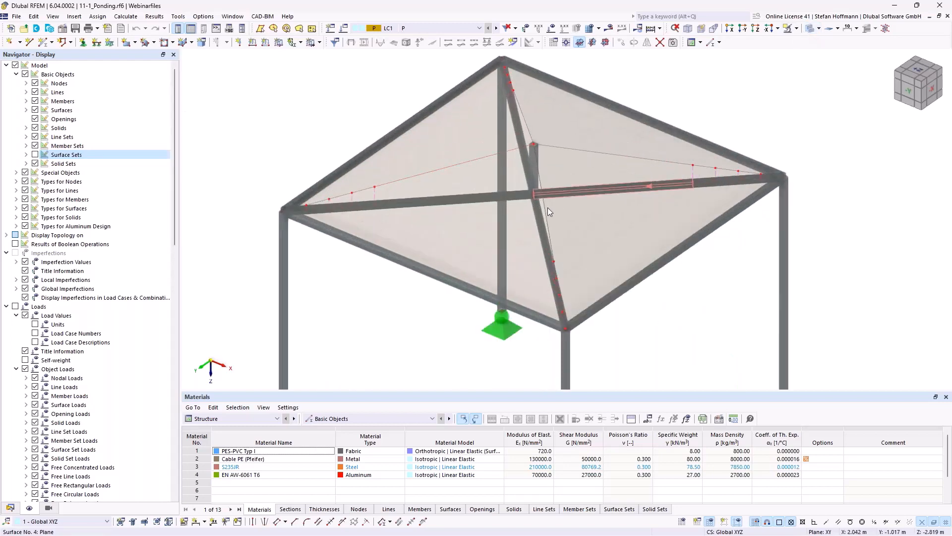
pyautogui.keyDown('ctrl'); pyautogui.moveTo(548, 208); pyautogui.dragTo(515, 180, button='middle'); pyautogui.keyUp('ctrl')
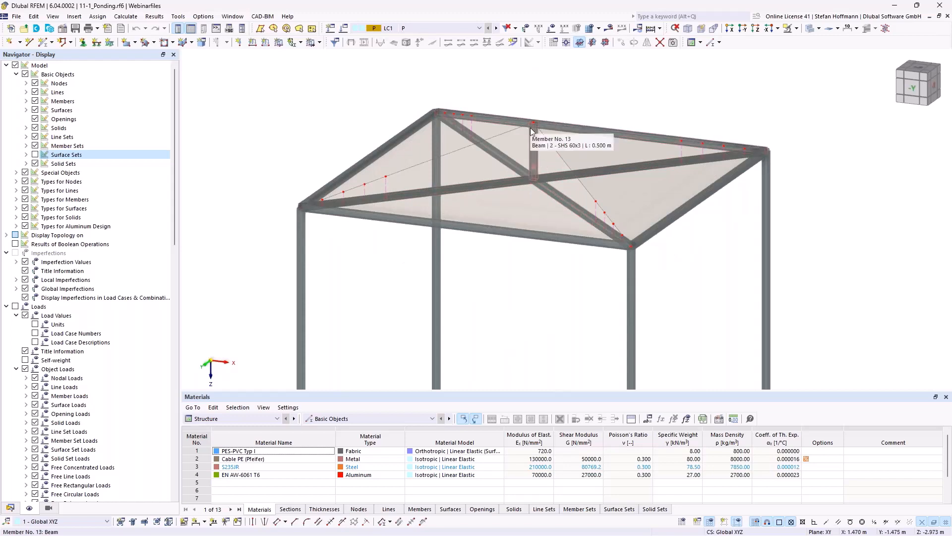
pyautogui.keyDown('ctrl'); pyautogui.moveTo(552, 162); pyautogui.dragTo(511, 163, button='middle'); pyautogui.keyUp('ctrl')
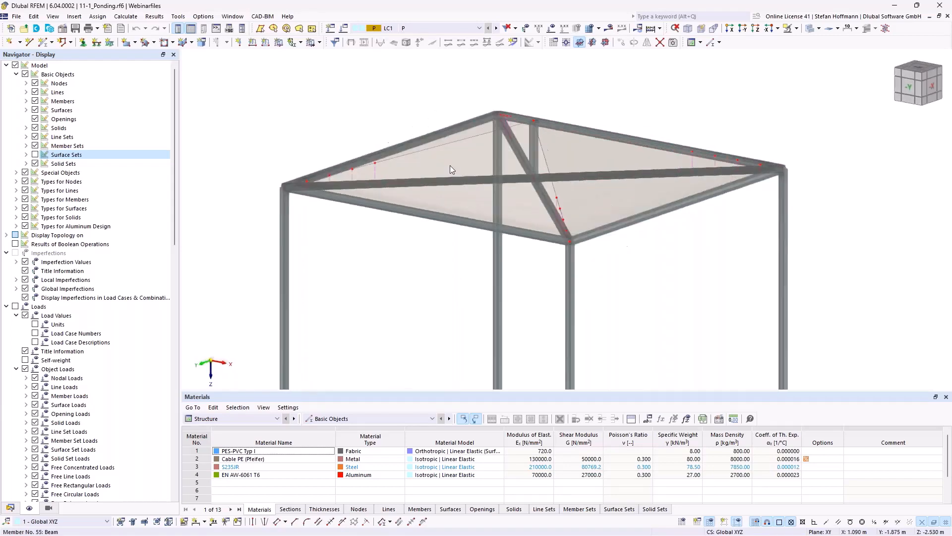
pyautogui.scroll(5, 347, 172)
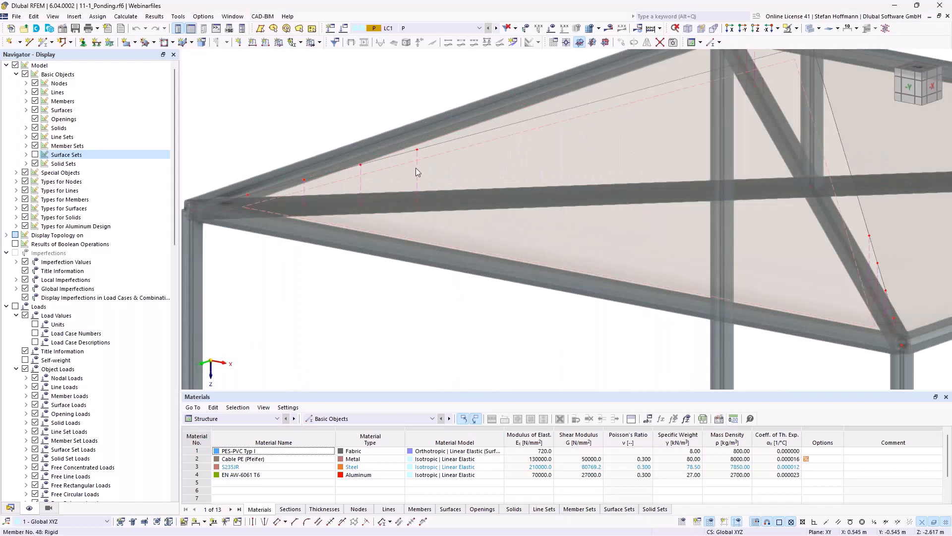
pyautogui.keyDown('ctrl'); pyautogui.moveTo(416, 167); pyautogui.dragTo(447, 188, button='middle'); pyautogui.keyUp('ctrl')
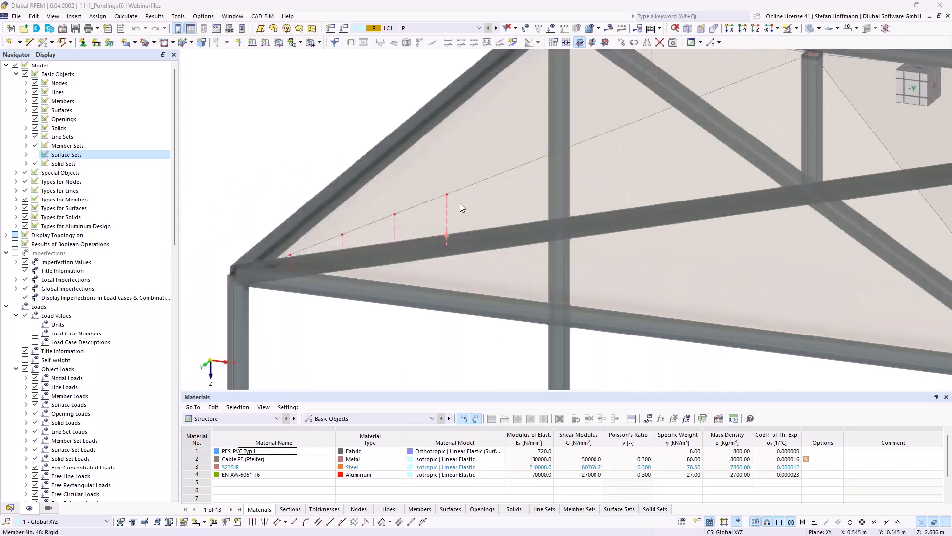
pyautogui.doubleClick(447, 208)
pyautogui.click(263, 111)
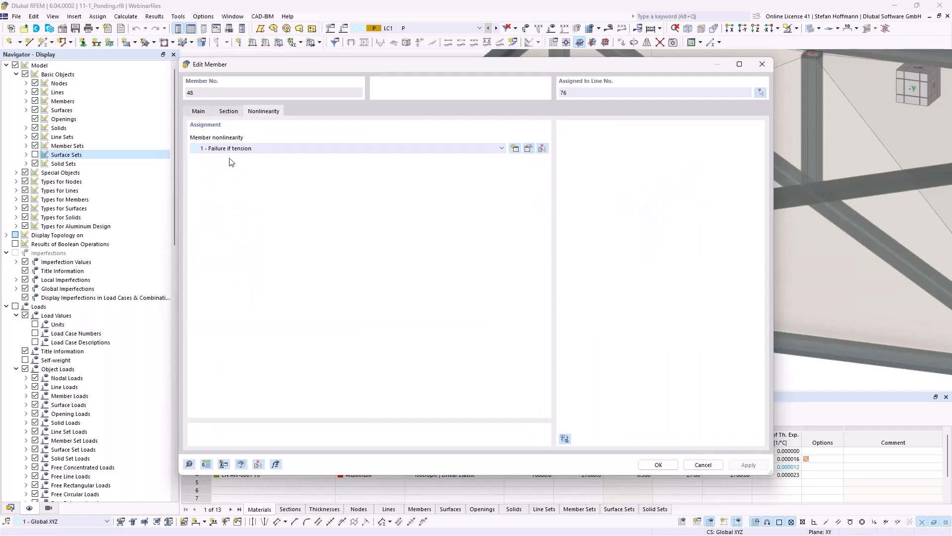
pyautogui.press('Escape')
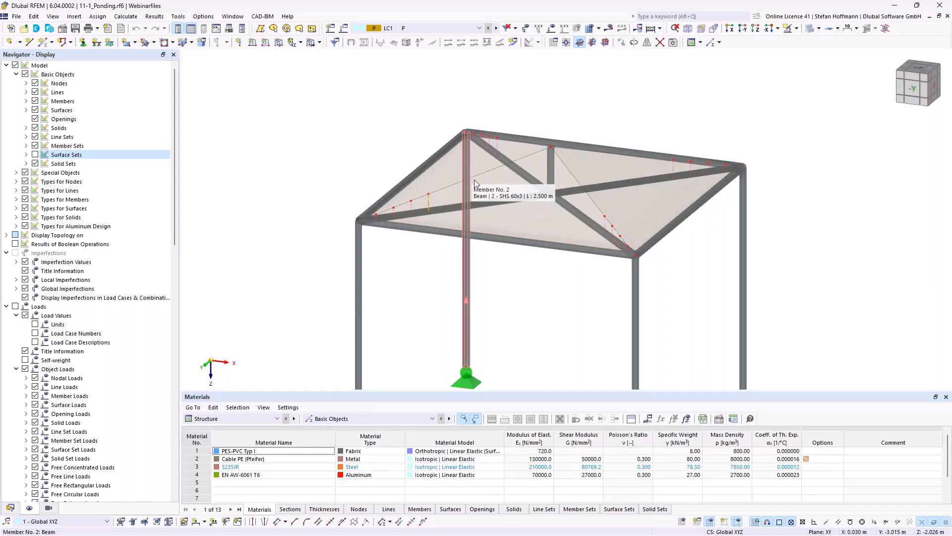
# Step: Display the loads of load case LC1 on the canopy model
pyautogui.keyDown('ctrl'); pyautogui.moveTo(447, 204); pyautogui.dragTo(387, 207, button='middle'); pyautogui.keyUp('ctrl')
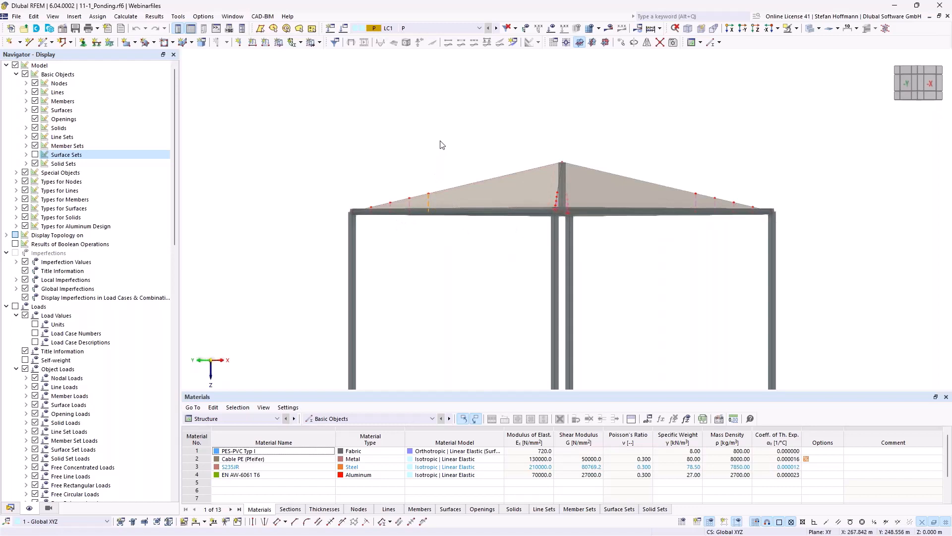
pyautogui.keyDown('ctrl'); pyautogui.moveTo(440, 135); pyautogui.dragTo(470, 166, button='middle'); pyautogui.keyUp('ctrl')
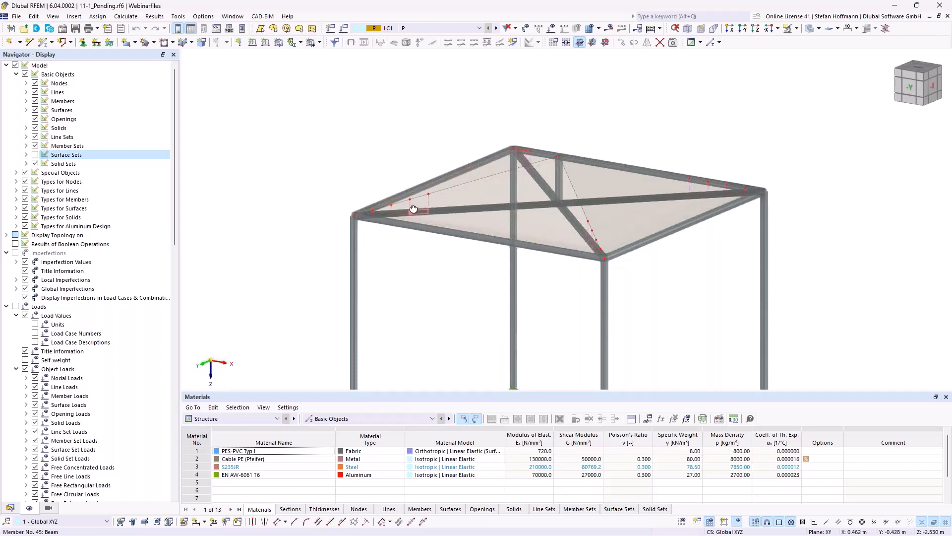
pyautogui.keyDown('ctrl'); pyautogui.moveTo(389, 201); pyautogui.dragTo(431, 188, button='middle'); pyautogui.keyUp('ctrl')
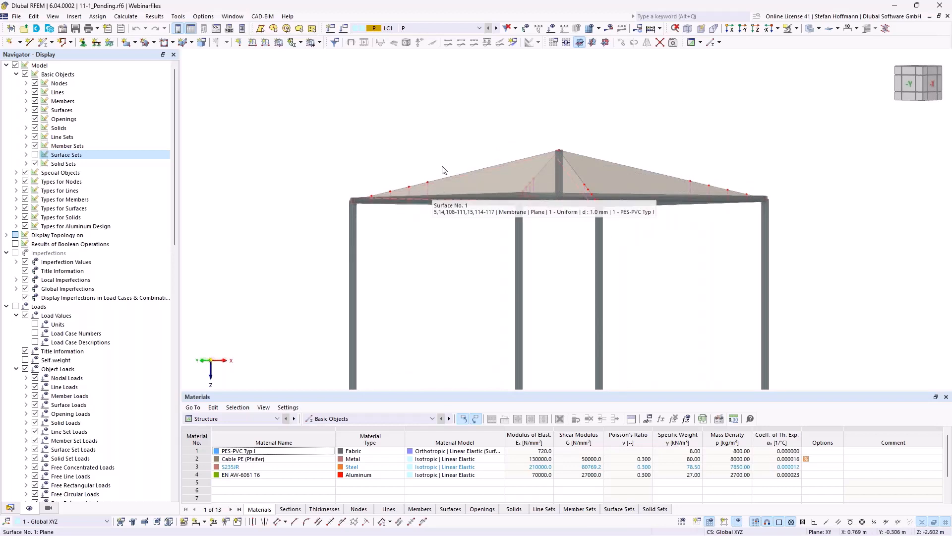
pyautogui.moveTo(482, 151); pyautogui.dragTo(454, 135, button='middle')
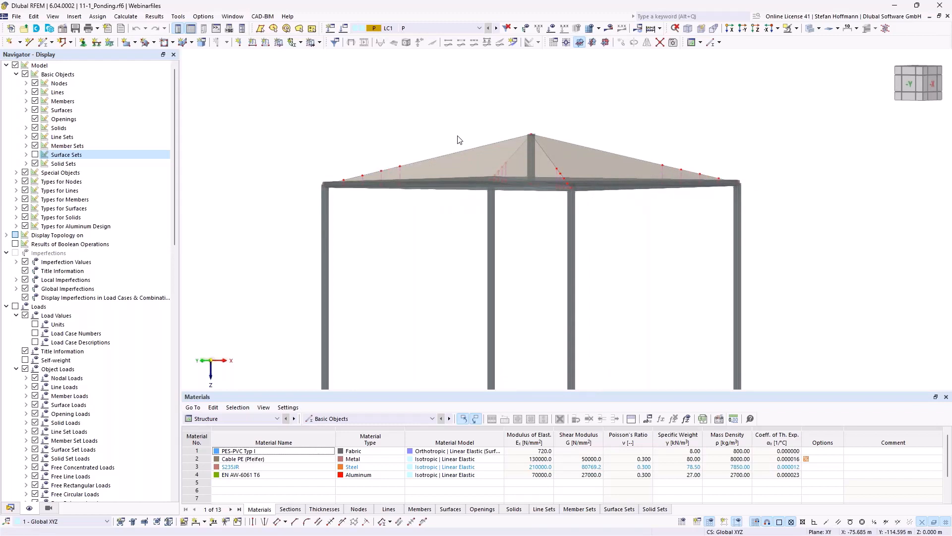
pyautogui.keyDown('ctrl'); pyautogui.moveTo(494, 144); pyautogui.dragTo(498, 199, button='middle'); pyautogui.keyUp('ctrl')
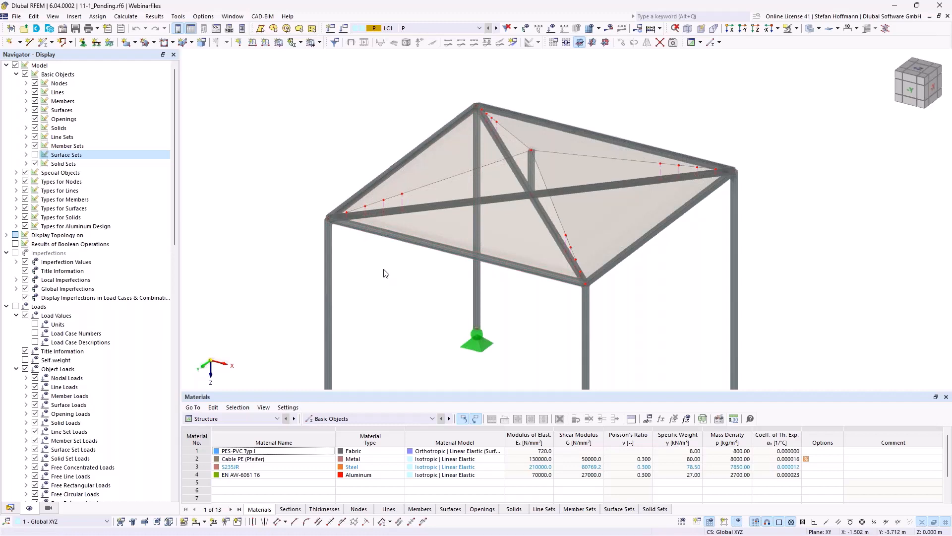
pyautogui.keyDown('ctrl'); pyautogui.moveTo(415, 289); pyautogui.dragTo(413, 224, button='middle'); pyautogui.keyUp('ctrl')
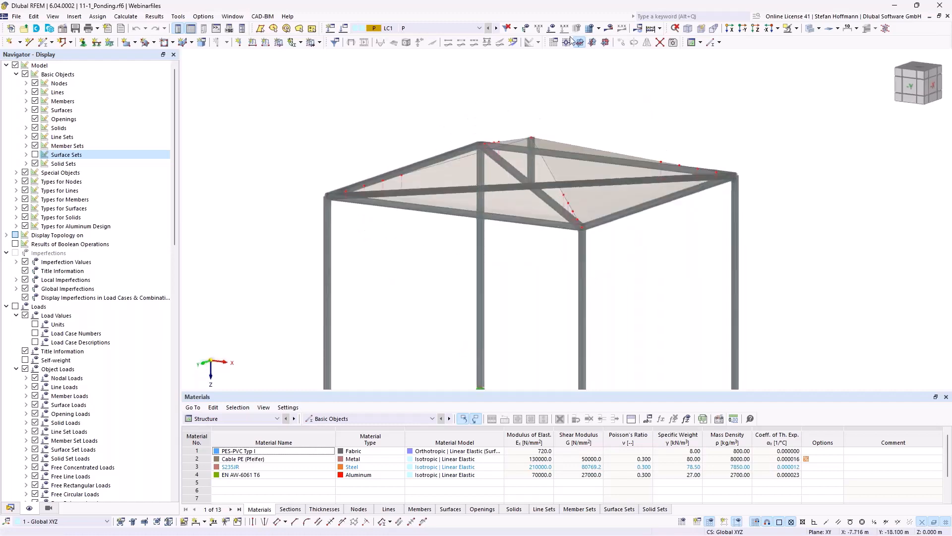
pyautogui.click(565, 28)
pyautogui.keyDown('ctrl'); pyautogui.moveTo(592, 167); pyautogui.dragTo(598, 204, button='middle'); pyautogui.keyUp('ctrl')
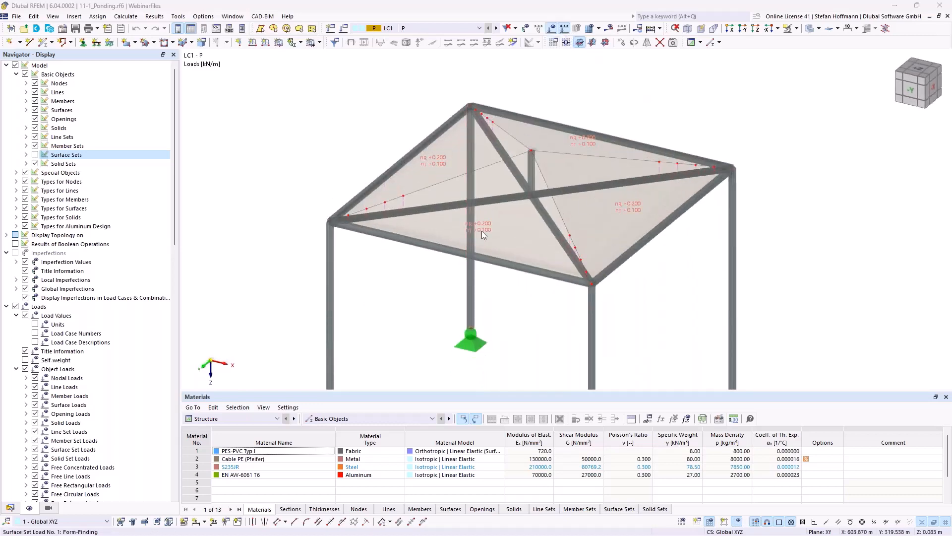
# Step: Inspect the radial and tangential forces of the form-finding surface set load in LC1
pyautogui.doubleClick(481, 231)
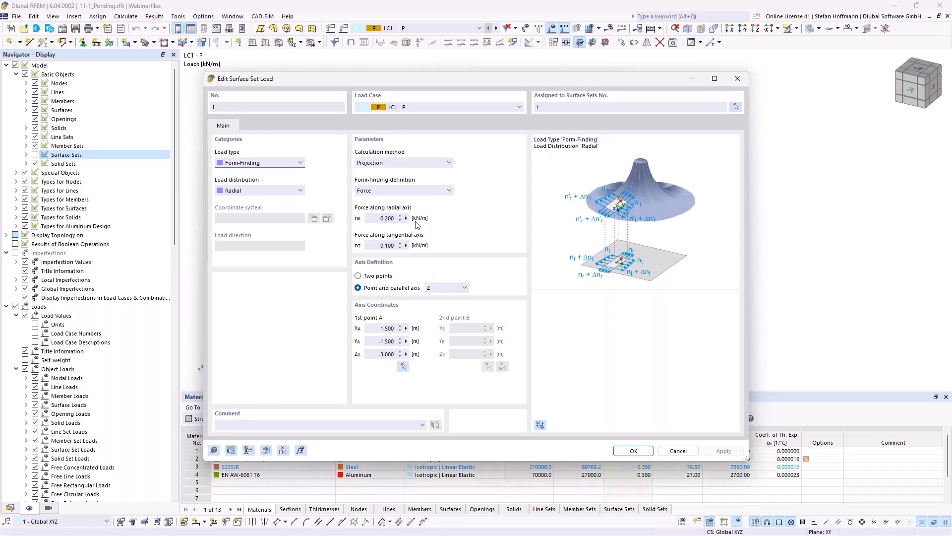
pyautogui.moveTo(380, 218); pyautogui.dragTo(400, 249)
pyautogui.press('Escape')
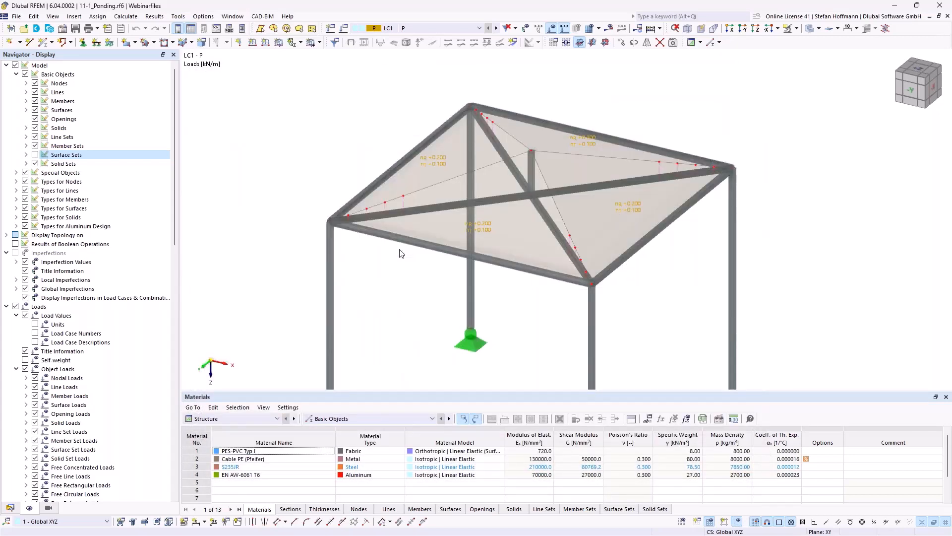
# Step: Show load case LC2 - W and view its wind loads on the canopy roof
pyautogui.scroll(-4, 401, 253)
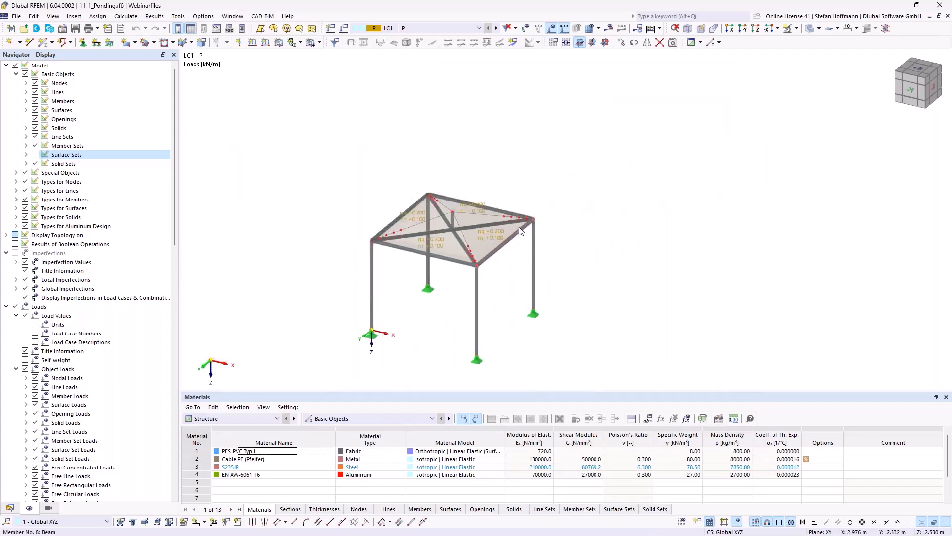
pyautogui.keyDown('ctrl'); pyautogui.moveTo(405, 189); pyautogui.dragTo(462, 125, button='middle'); pyautogui.keyUp('ctrl')
pyautogui.scroll(3, 423, 188)
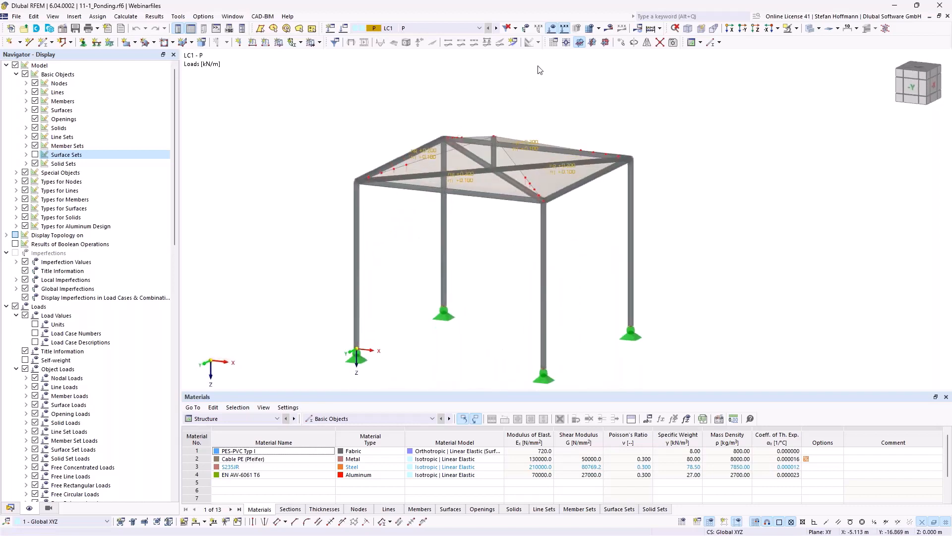
pyautogui.click(497, 29)
pyautogui.keyDown('ctrl'); pyautogui.moveTo(518, 112); pyautogui.dragTo(534, 171, button='middle'); pyautogui.keyUp('ctrl')
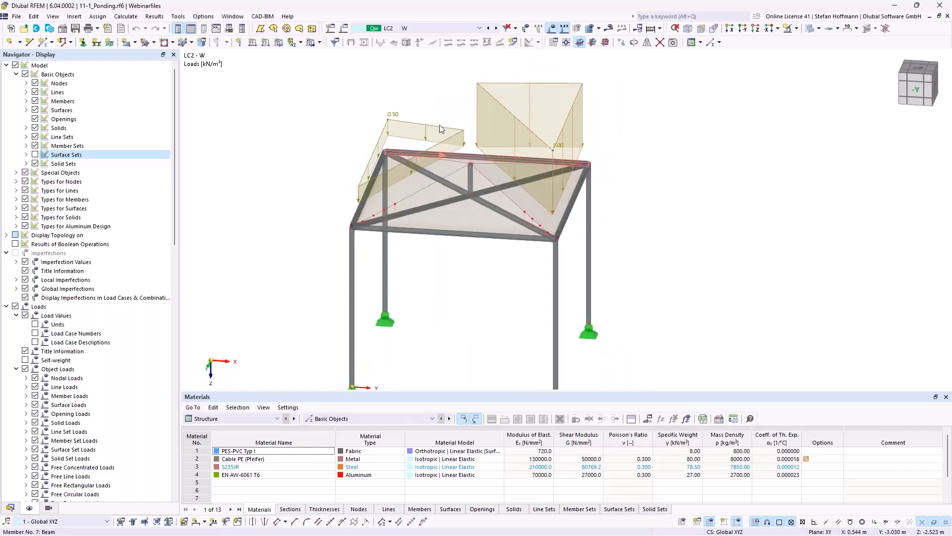
# Step: Show load case LC6 - W and view its wind loads on the canopy roof
pyautogui.click(472, 28)
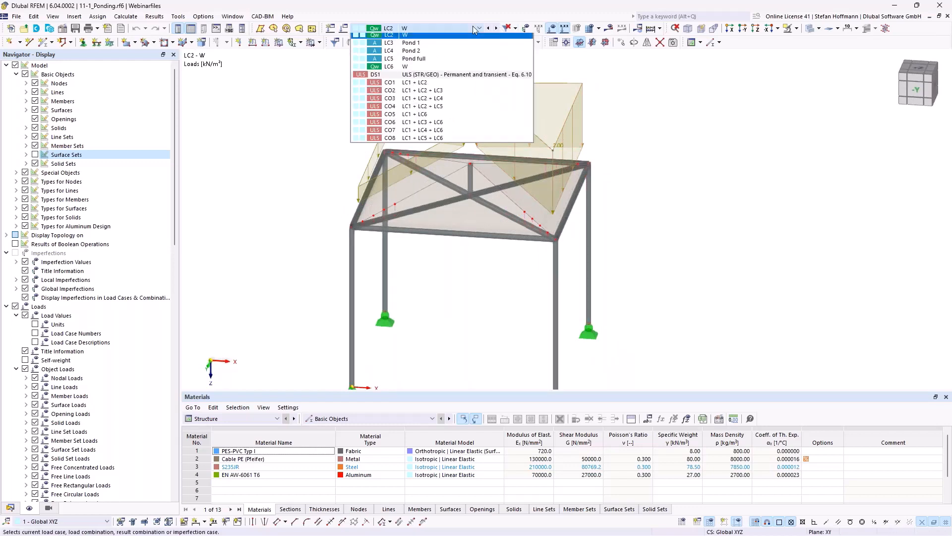
pyautogui.click(424, 79)
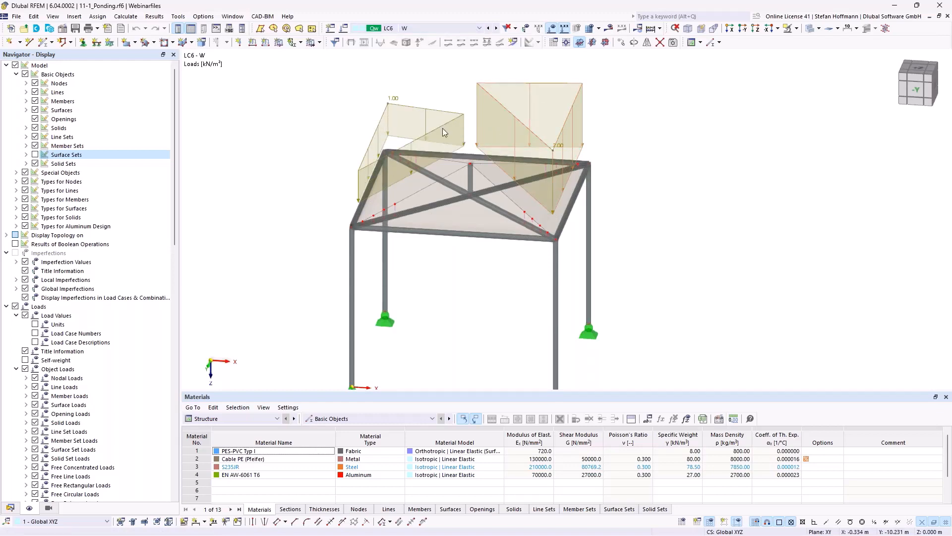
pyautogui.keyDown('ctrl'); pyautogui.moveTo(442, 128); pyautogui.dragTo(407, 128, button='middle'); pyautogui.keyUp('ctrl')
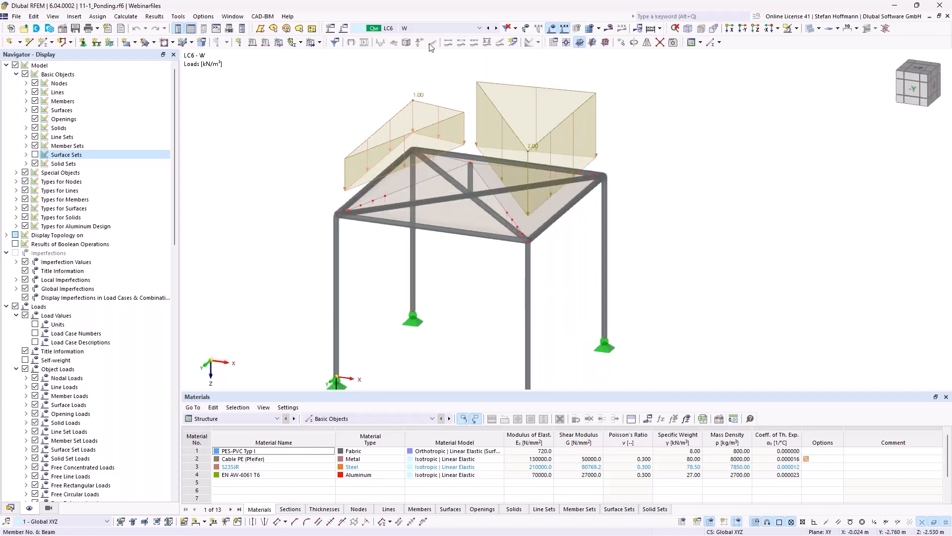
# Step: Switch to load case LC3 - Pond 1 and open its ponding surface set load for editing
pyautogui.click(437, 30)
pyautogui.click(429, 59)
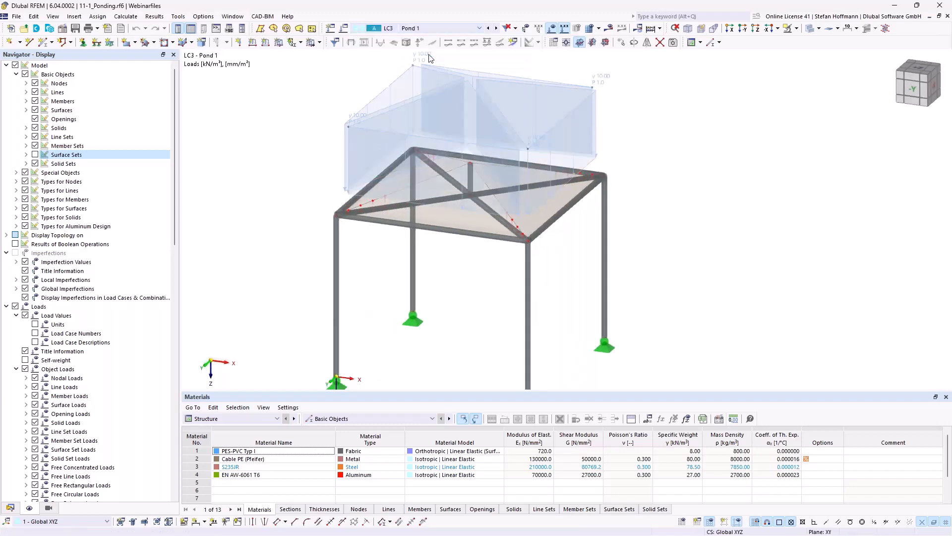
pyautogui.moveTo(467, 86); pyautogui.dragTo(426, 95, button='middle')
pyautogui.moveTo(426, 95); pyautogui.dragTo(304, 94, button='middle')
pyautogui.doubleClick(275, 92)
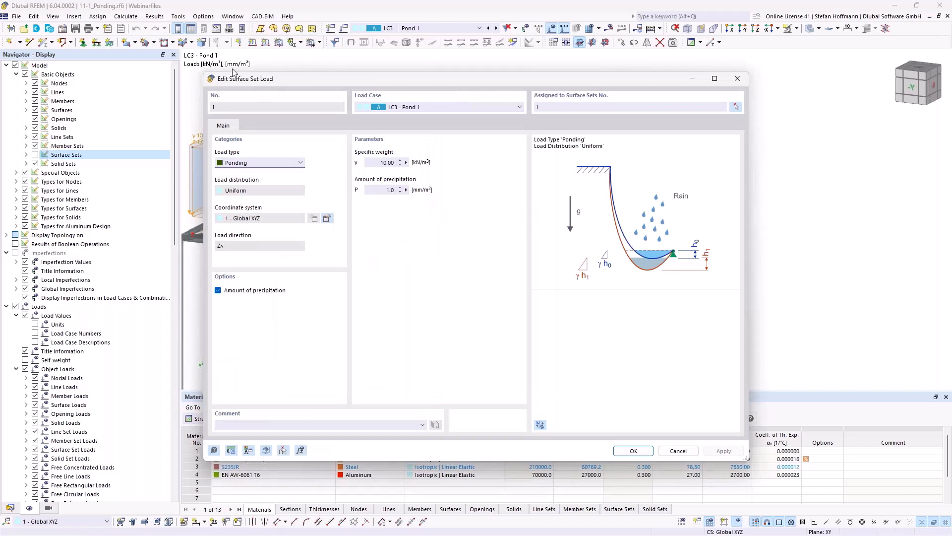
# Step: Review the ponding load's type options and parameters, turn the amount of precipitation off and back on, and close the load definition
pyautogui.click(272, 163)
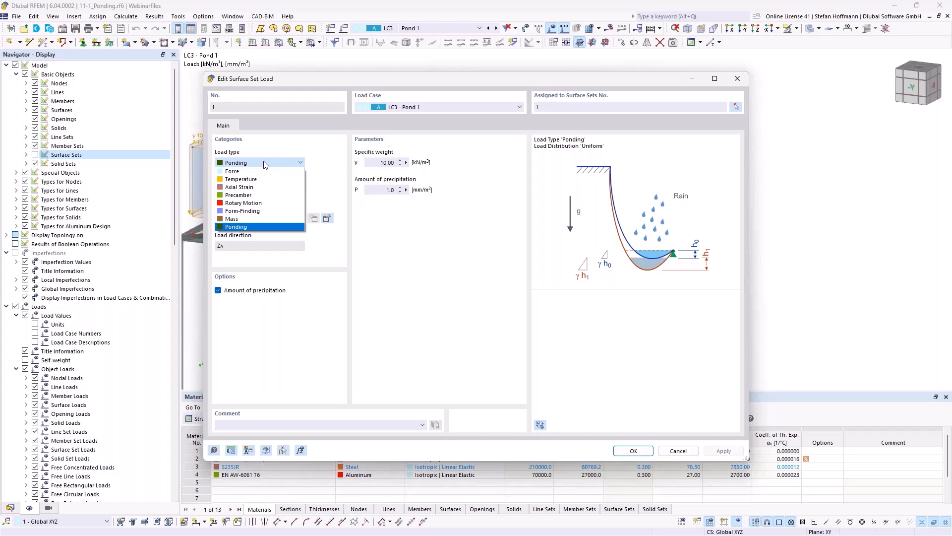
pyautogui.click(244, 162)
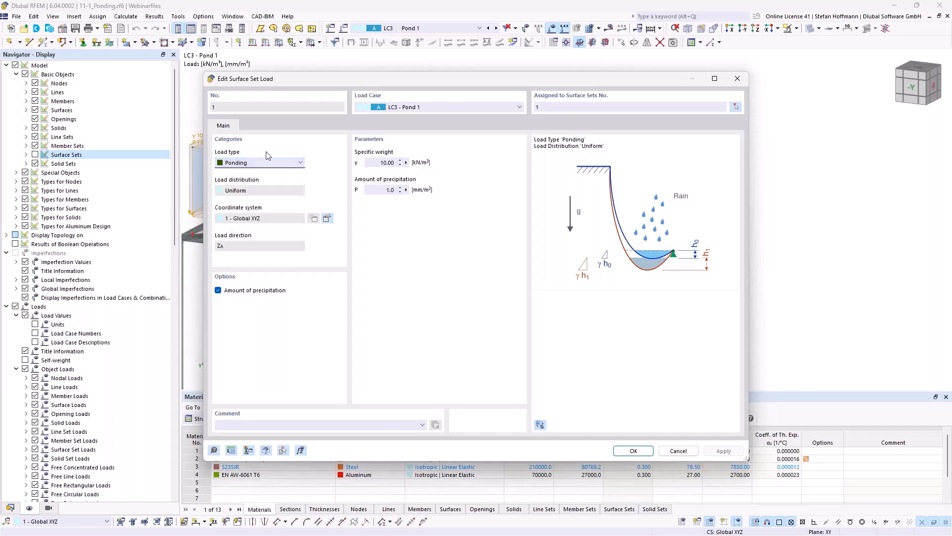
pyautogui.click(368, 162)
pyautogui.click(246, 292)
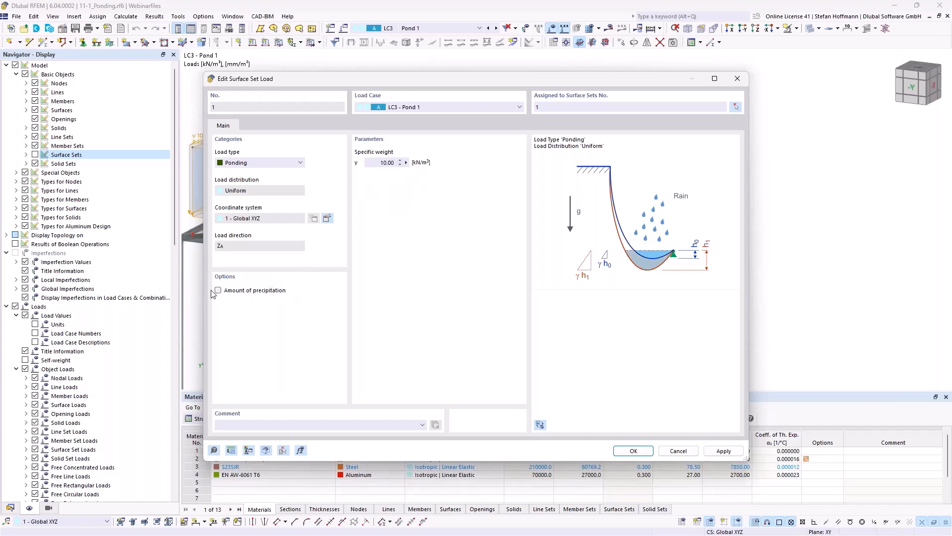
pyautogui.click(251, 292)
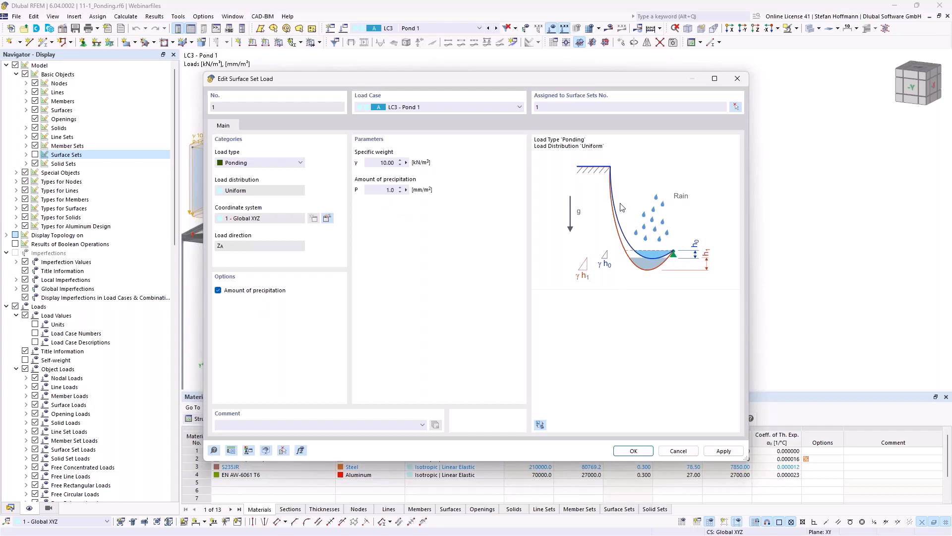
pyautogui.doubleClick(379, 189)
pyautogui.press('Return')
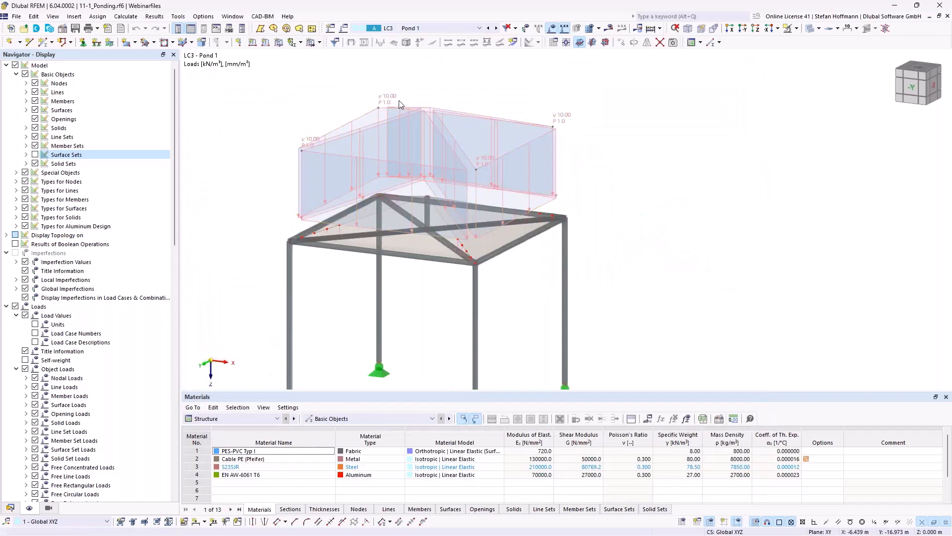
# Step: Show load case LC5 - Pond full and view its ponding load over the whole canopy
pyautogui.click(497, 31)
pyautogui.click(497, 30)
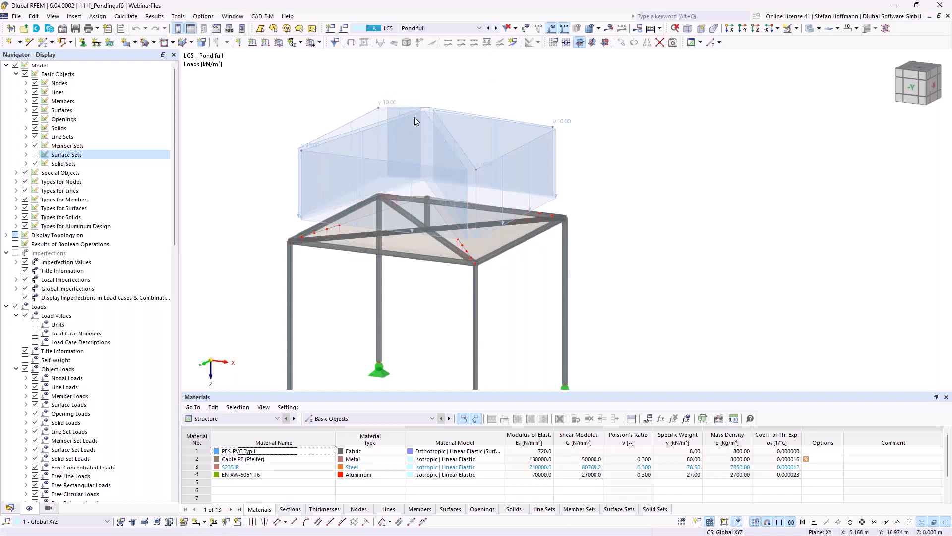
pyautogui.moveTo(410, 107)
pyautogui.moveTo(529, 256); pyautogui.dragTo(520, 162, button='middle')
pyautogui.scroll(-3, 519, 162)
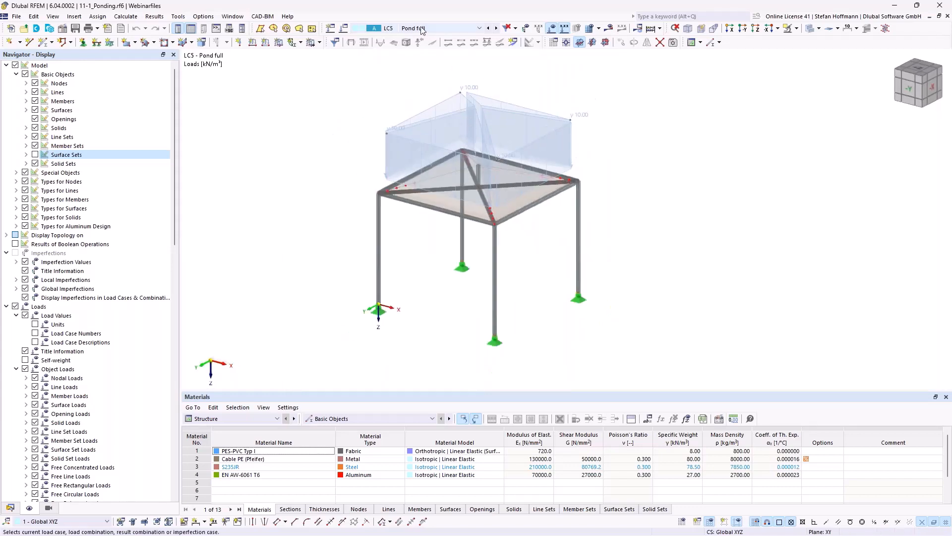
# Step: Select design situation DS1 and open the load combinations to review CO1's analysis and initial state settings
pyautogui.click(392, 30)
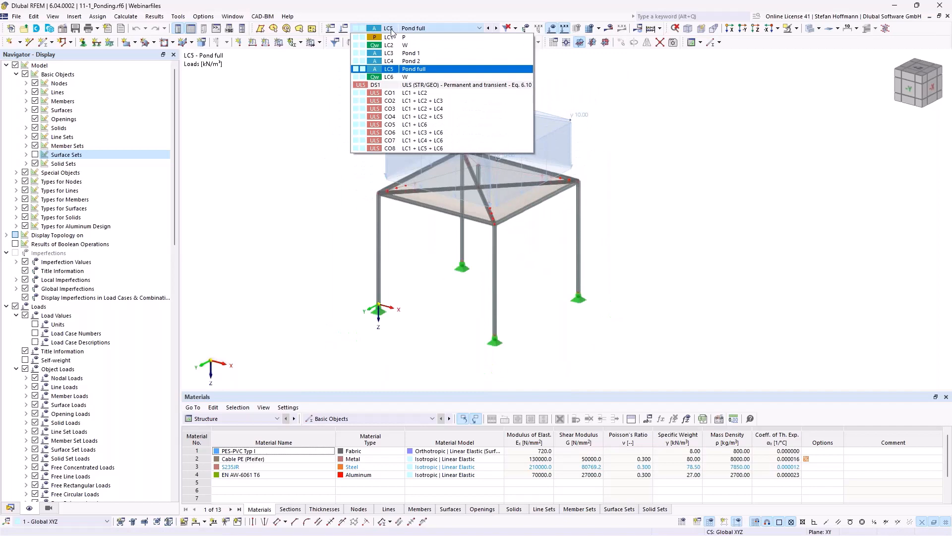
pyautogui.click(405, 87)
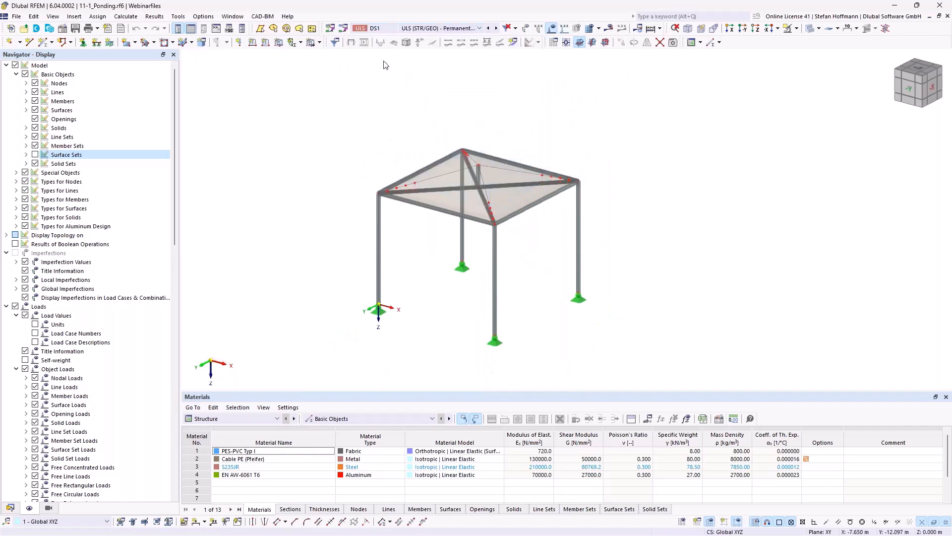
pyautogui.click(343, 29)
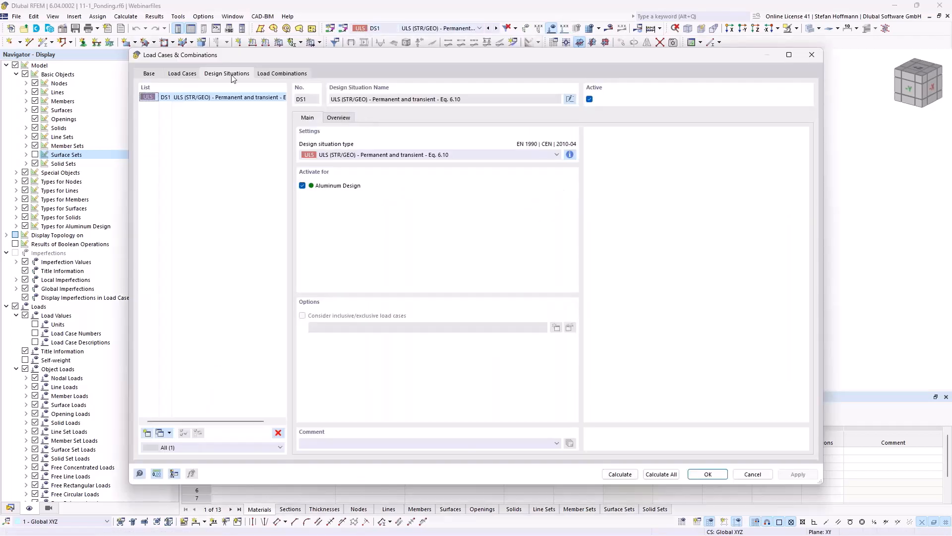
pyautogui.click(267, 73)
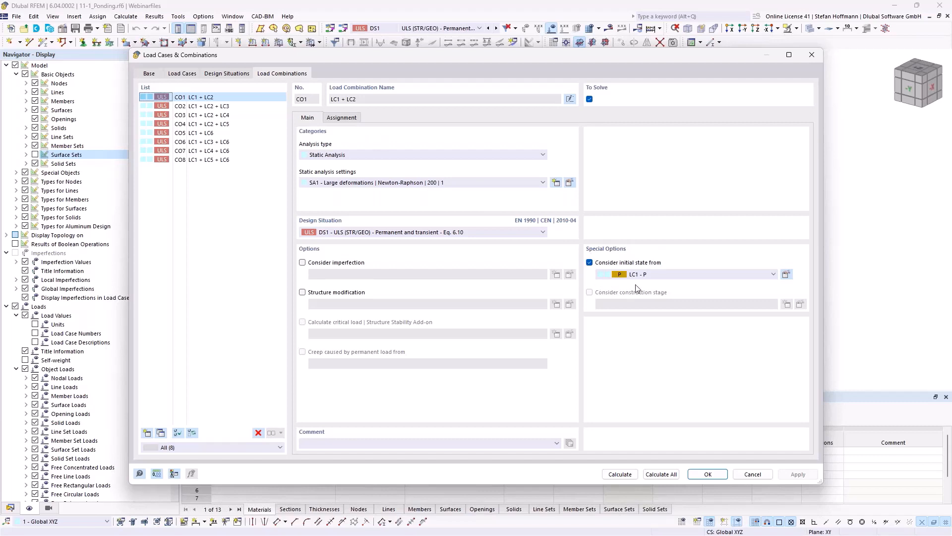
# Step: Review the combination standard settings and the definition of load case LC1, including its structure modification
pyautogui.click(158, 75)
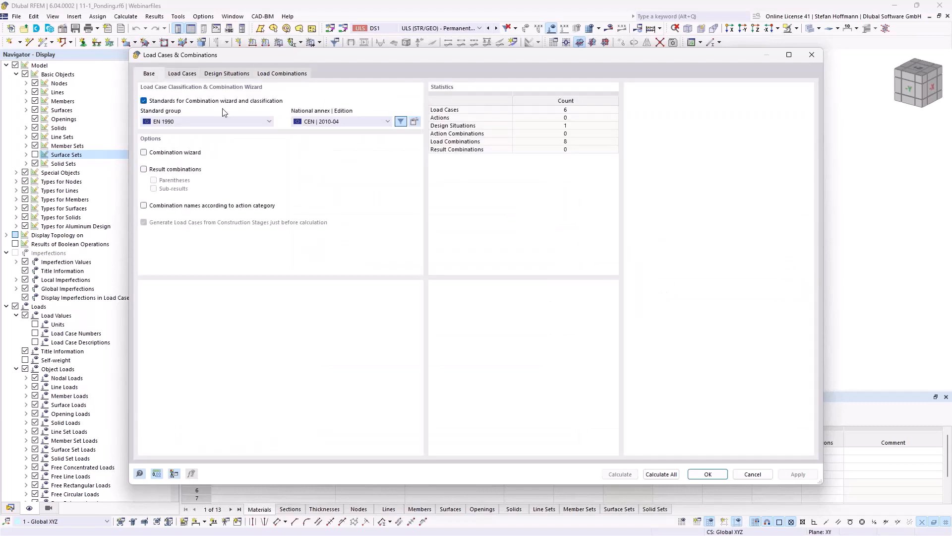
pyautogui.click(191, 74)
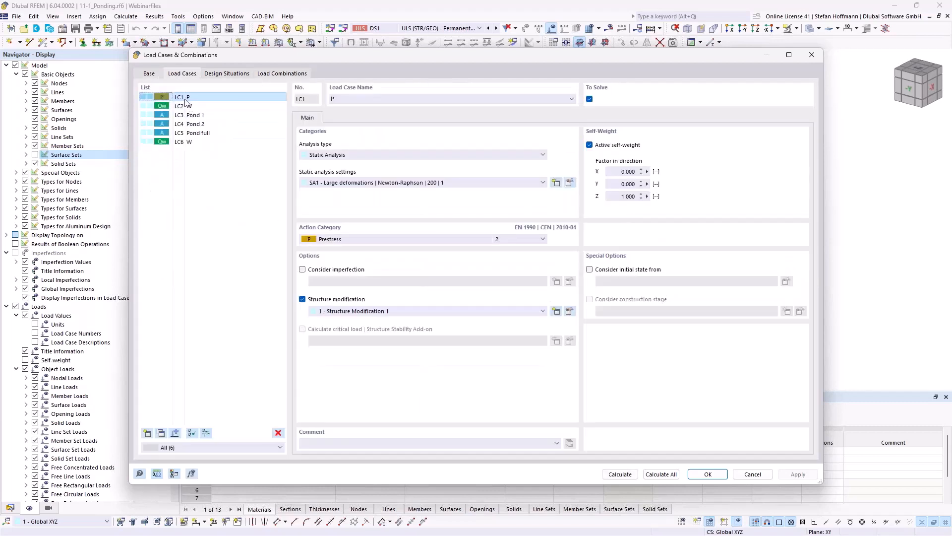
pyautogui.click(185, 99)
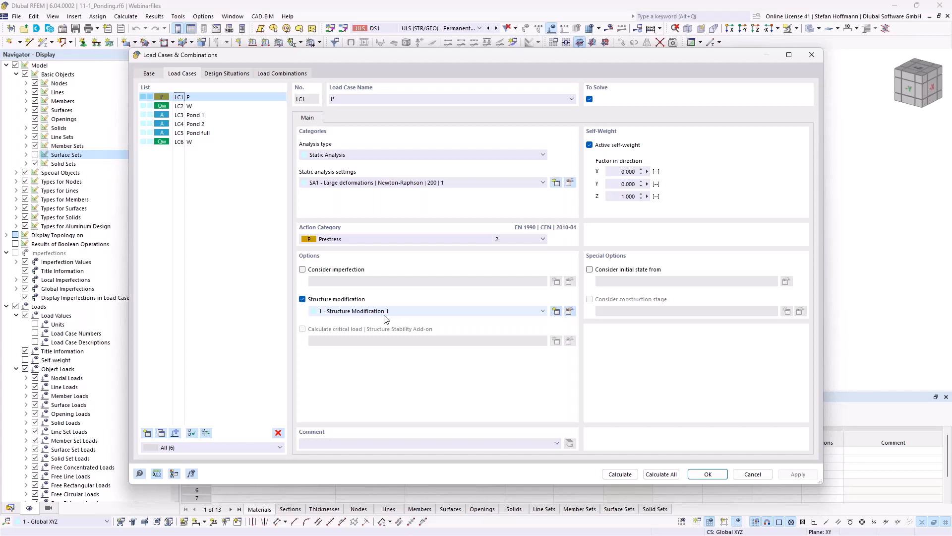
# Step: Inspect the load cases assigned to load combinations CO1 and CO5
pyautogui.click(272, 72)
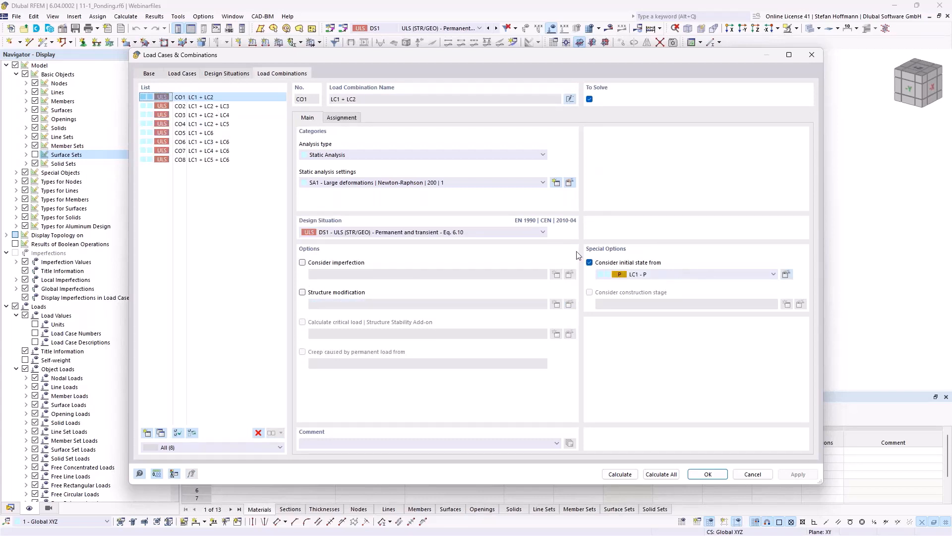
pyautogui.click(353, 118)
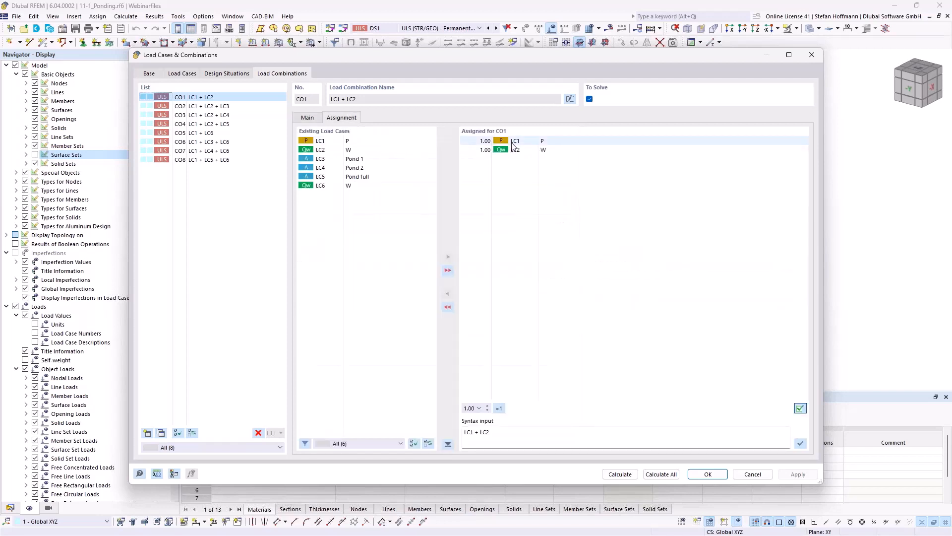
pyautogui.click(553, 153)
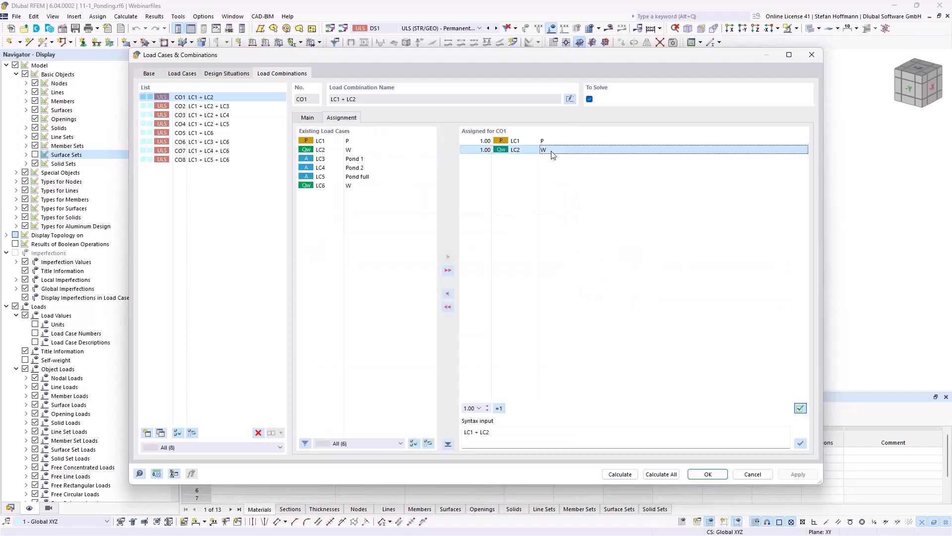
pyautogui.click(220, 134)
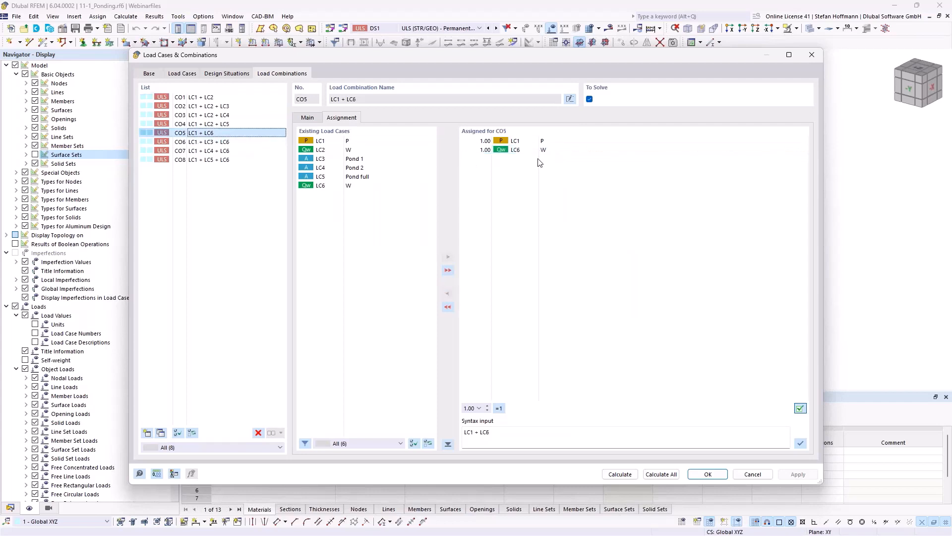
# Step: Go through the load case assignments of CO2 to CO8, check CO8's initial state setting, and close the load combinations
pyautogui.click(225, 107)
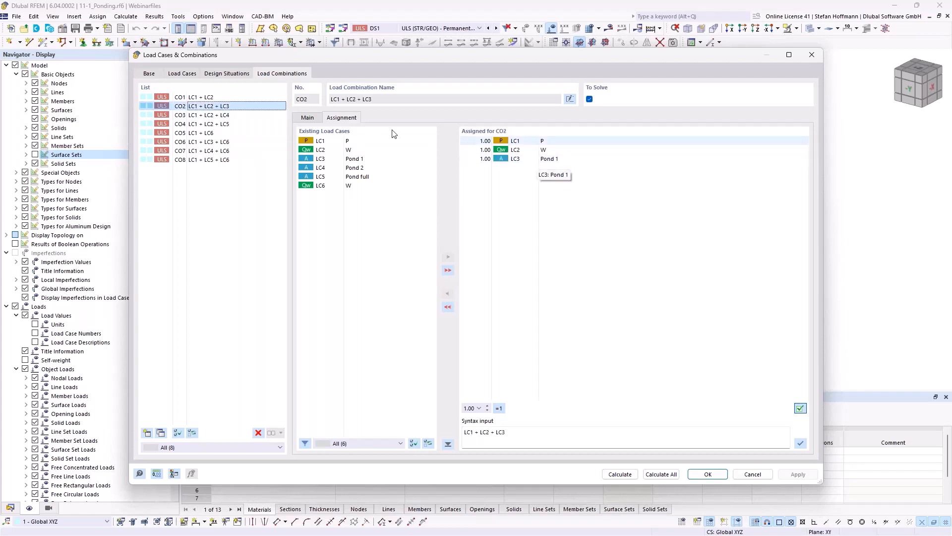
pyautogui.click(252, 115)
pyautogui.click(252, 124)
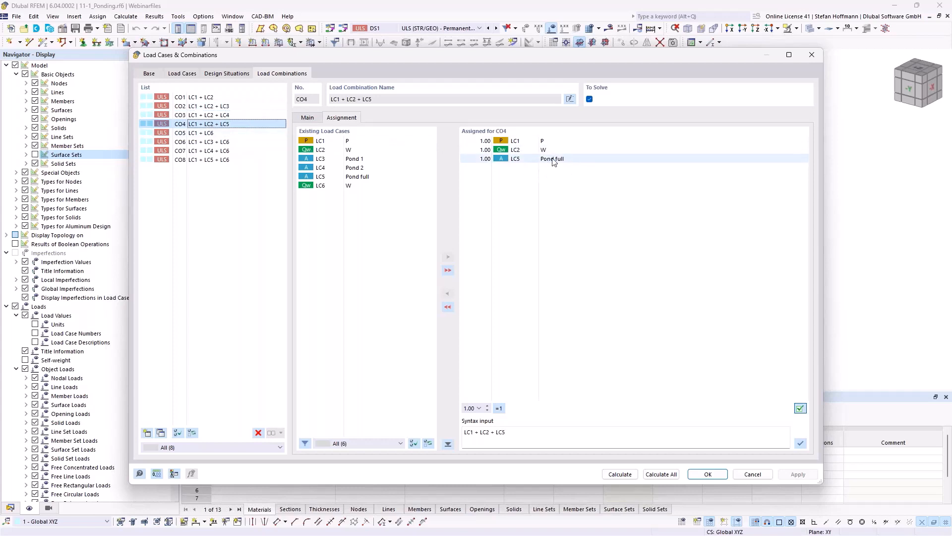
pyautogui.click(260, 133)
pyautogui.click(241, 142)
pyautogui.click(230, 151)
pyautogui.click(230, 159)
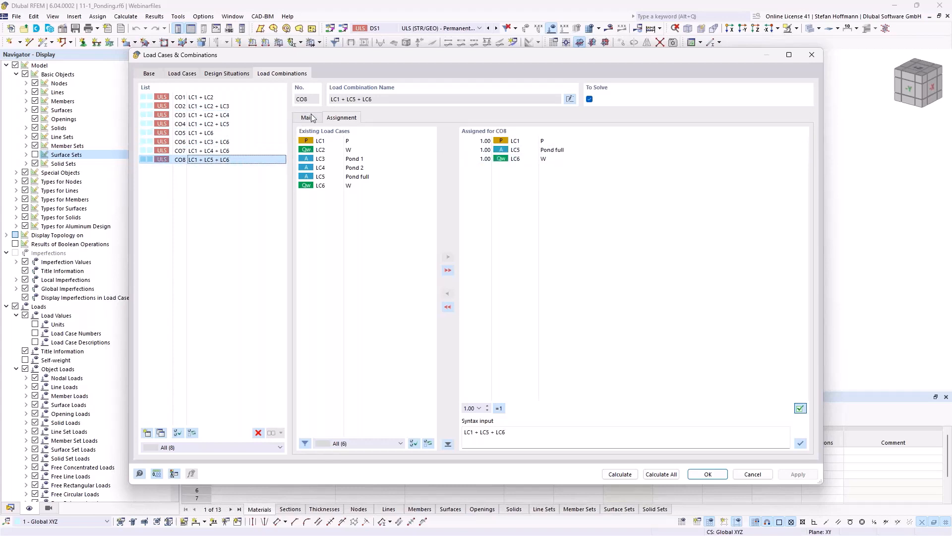
pyautogui.click(307, 117)
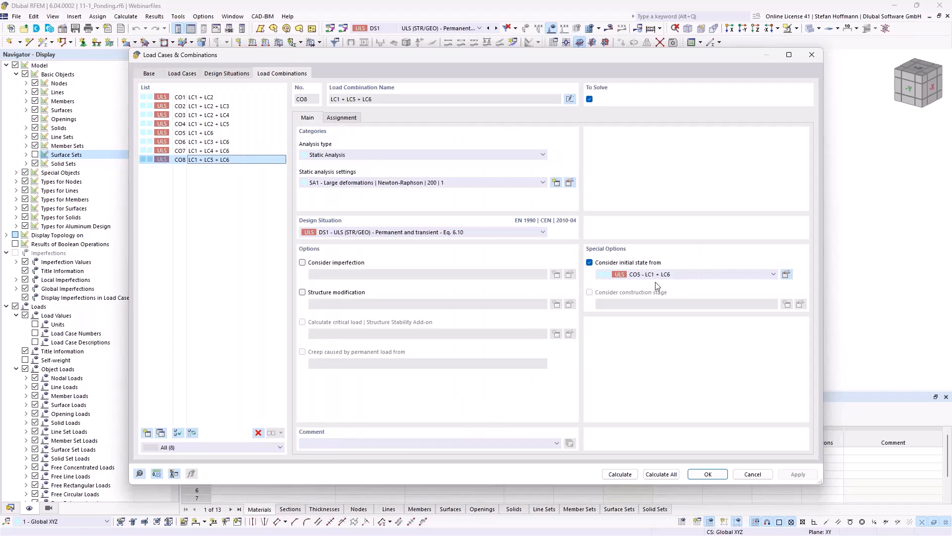
pyautogui.click(810, 55)
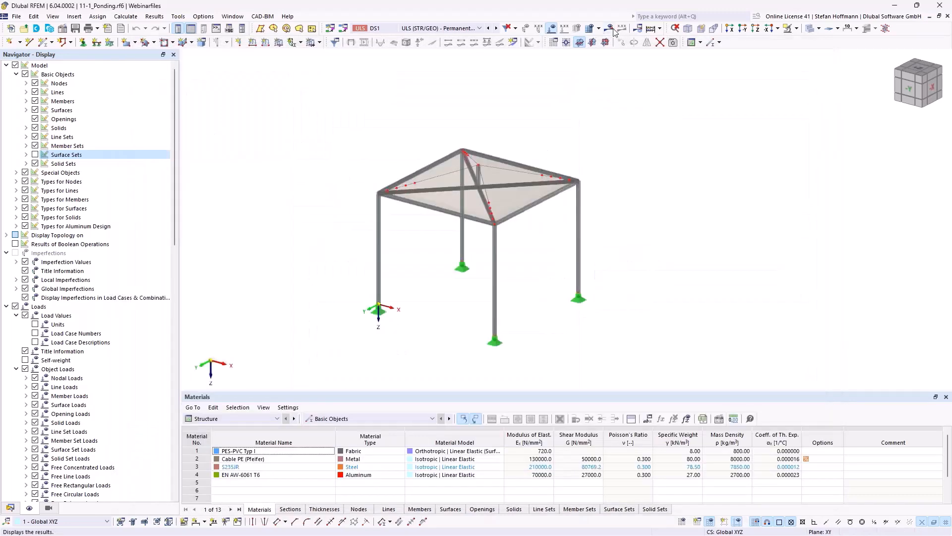
# Step: Display the static analysis results and show the surface water depth for load combination CO2
pyautogui.press('F5')
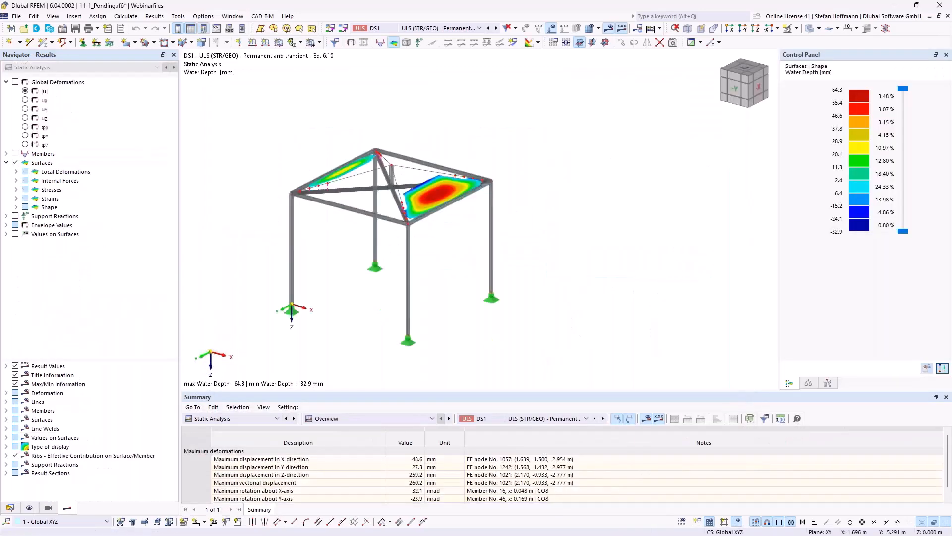
pyautogui.click(439, 30)
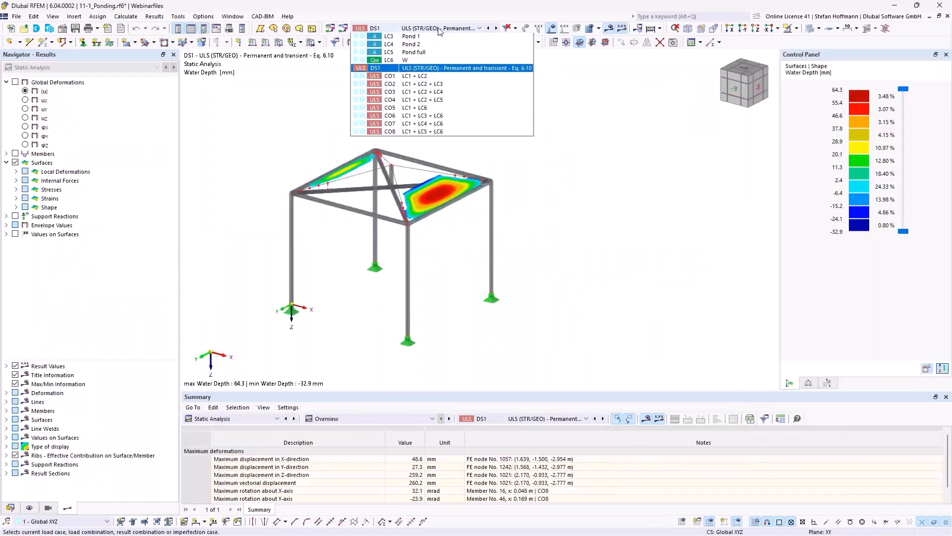
pyautogui.click(426, 84)
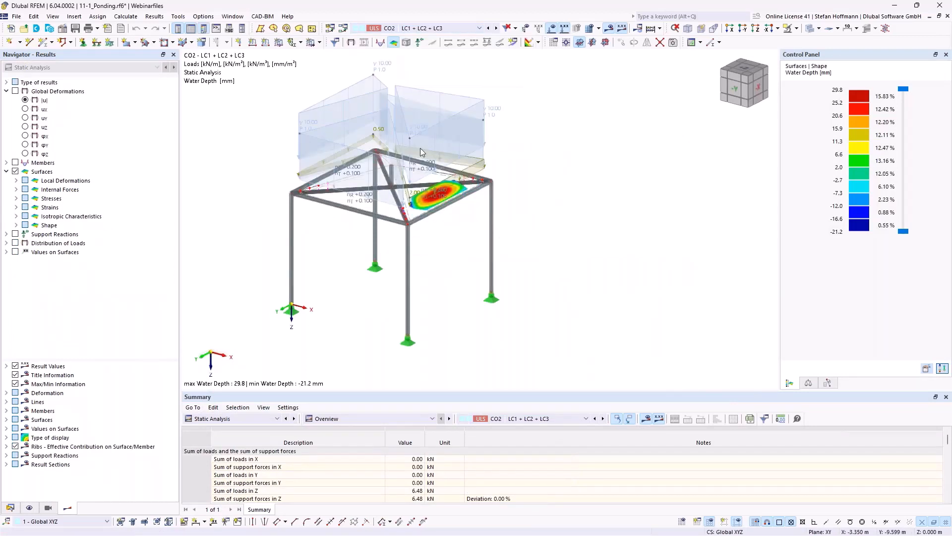
pyautogui.keyDown('ctrl'); pyautogui.moveTo(420, 147); pyautogui.dragTo(419, 224, button='middle'); pyautogui.keyUp('ctrl')
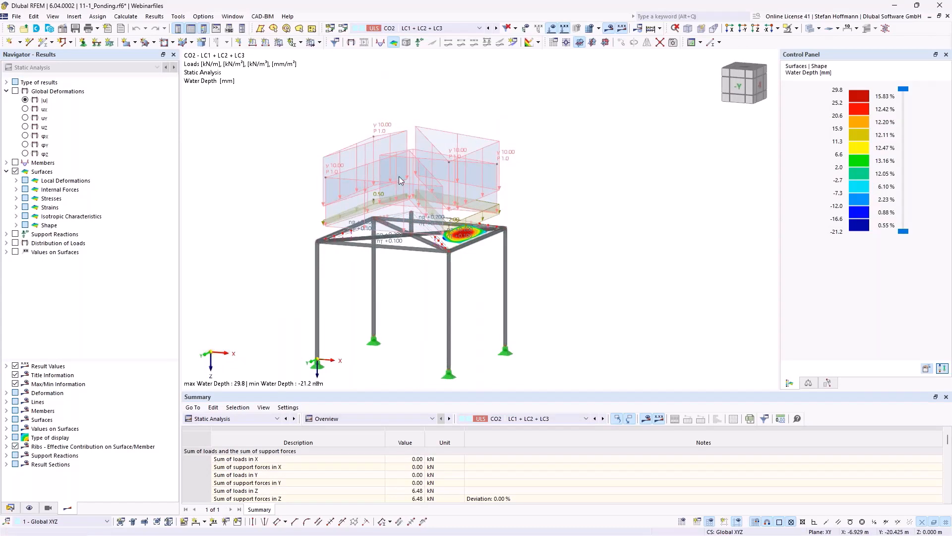
pyautogui.moveTo(423, 156); pyautogui.dragTo(429, 125, button='middle')
pyautogui.keyDown('ctrl'); pyautogui.moveTo(429, 125); pyautogui.dragTo(432, 145, button='middle'); pyautogui.keyUp('ctrl')
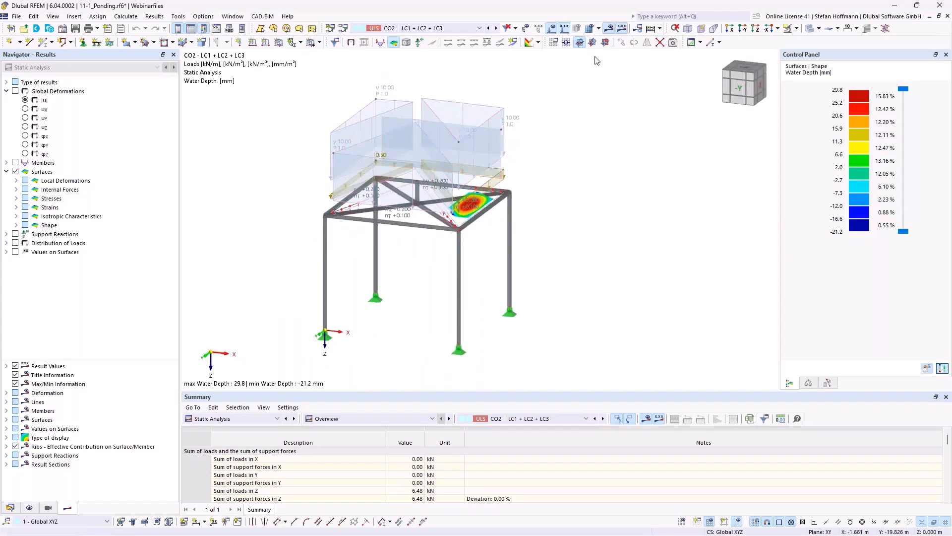
# Step: Hide the loads in the CO2 results and display the topology on the deformed shape
pyautogui.click(551, 28)
pyautogui.scroll(2, 404, 248)
pyautogui.scroll(2, 404, 248)
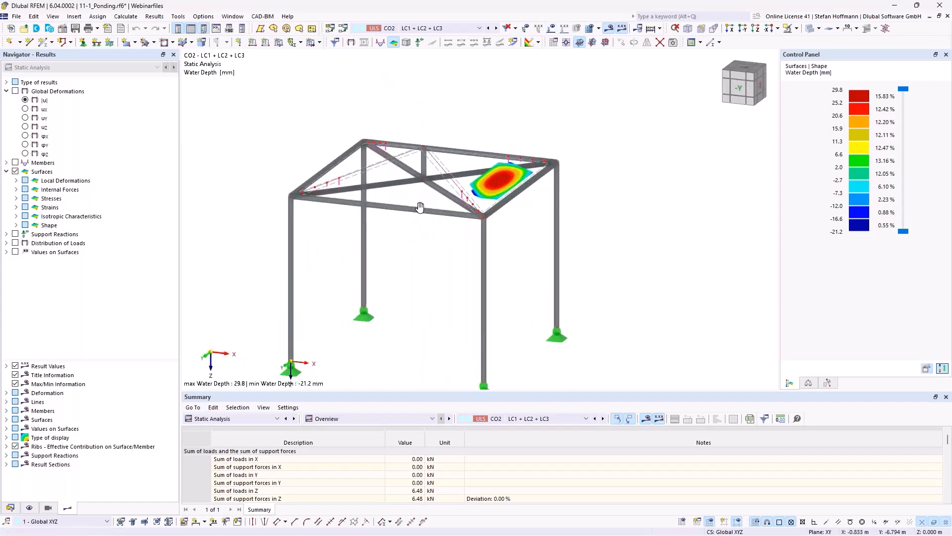
pyautogui.moveTo(404, 248); pyautogui.dragTo(417, 205, button='middle')
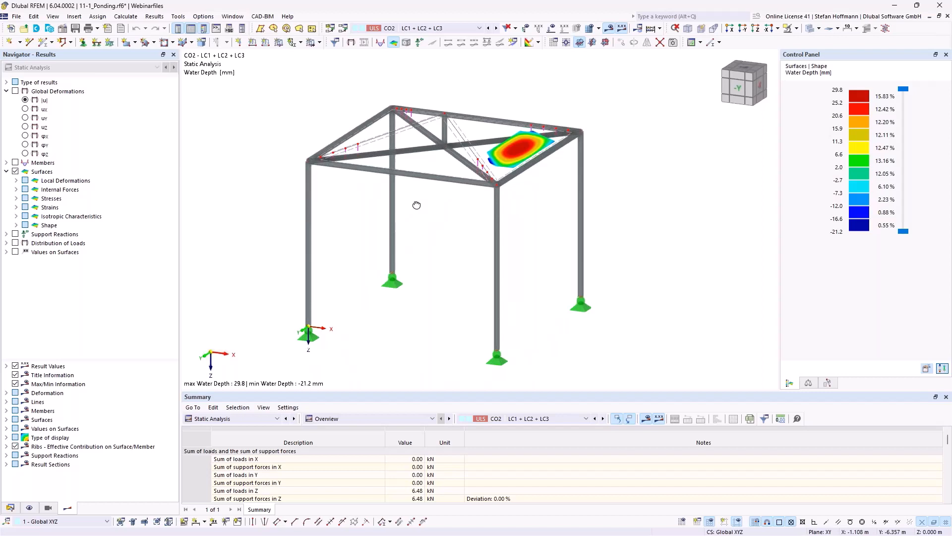
pyautogui.click(838, 28)
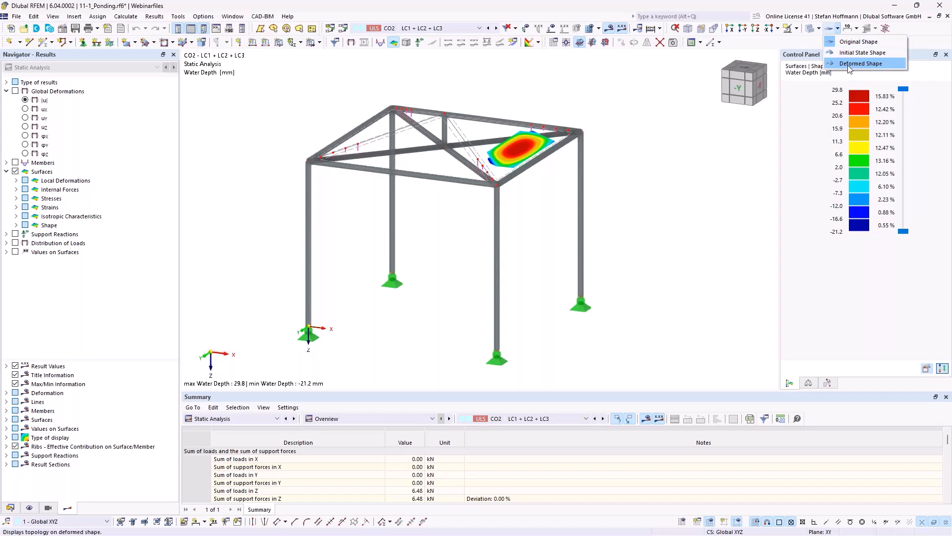
pyautogui.click(849, 65)
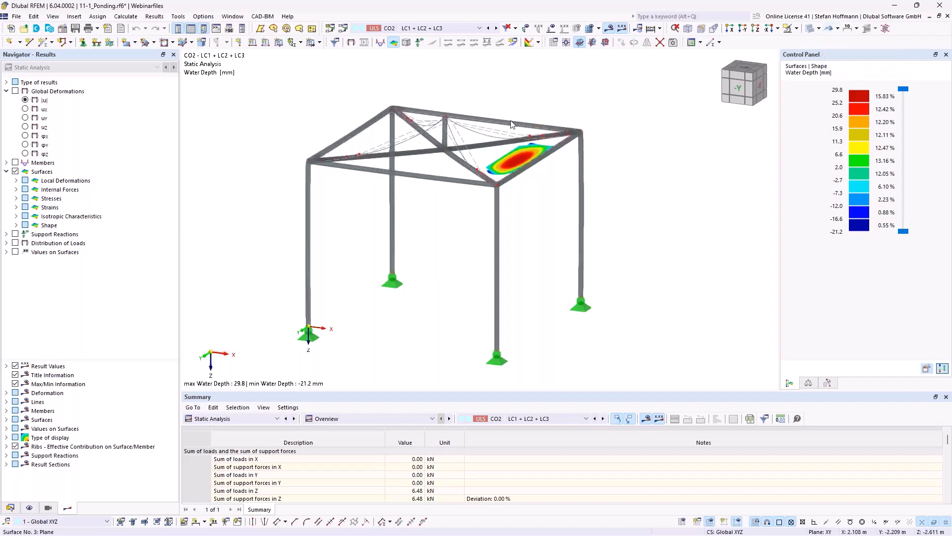
# Step: Switch to load combination CO1 and display the contour lines of the membrane surface shape
pyautogui.click(479, 28)
pyautogui.click(461, 93)
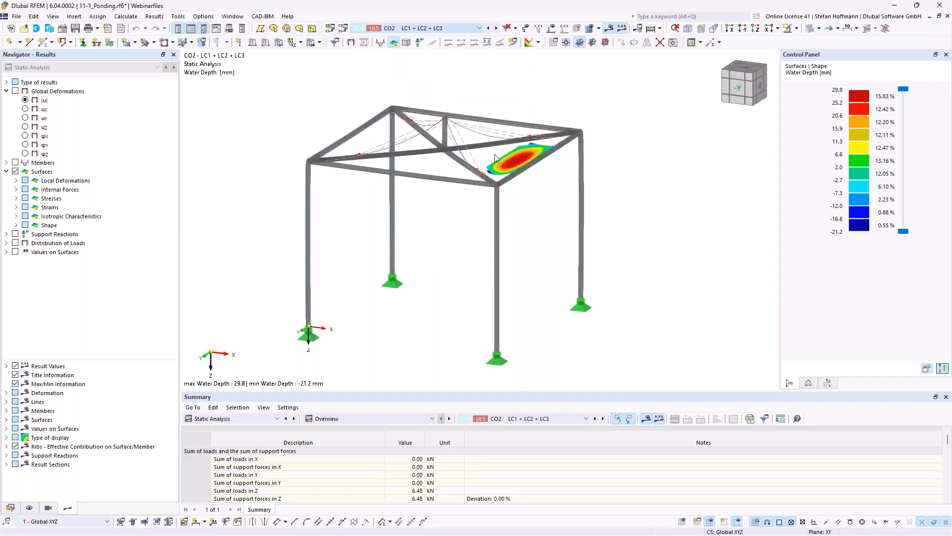
pyautogui.moveTo(457, 178); pyautogui.dragTo(429, 210, button='middle')
pyautogui.keyDown('ctrl'); pyautogui.moveTo(429, 210); pyautogui.dragTo(442, 167, button='middle'); pyautogui.keyUp('ctrl')
pyautogui.scroll(2, 421, 200)
pyautogui.scroll(1, 442, 168)
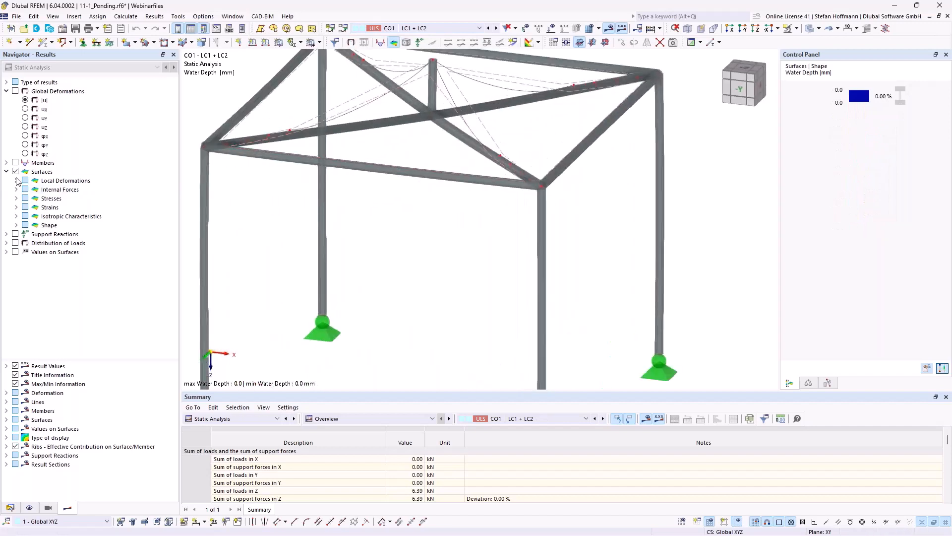
pyautogui.click(16, 225)
pyautogui.click(35, 233)
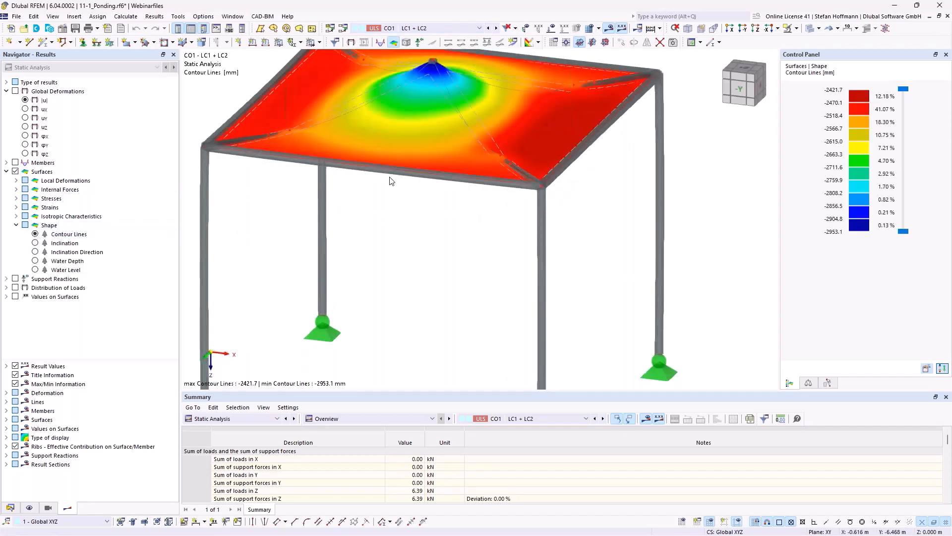
# Step: Examine the deformed membrane shape of CO1 in side and oblique views for the sag near the canopy edge
pyautogui.keyDown('ctrl'); pyautogui.moveTo(397, 215); pyautogui.dragTo(417, 201, button='middle'); pyautogui.keyUp('ctrl')
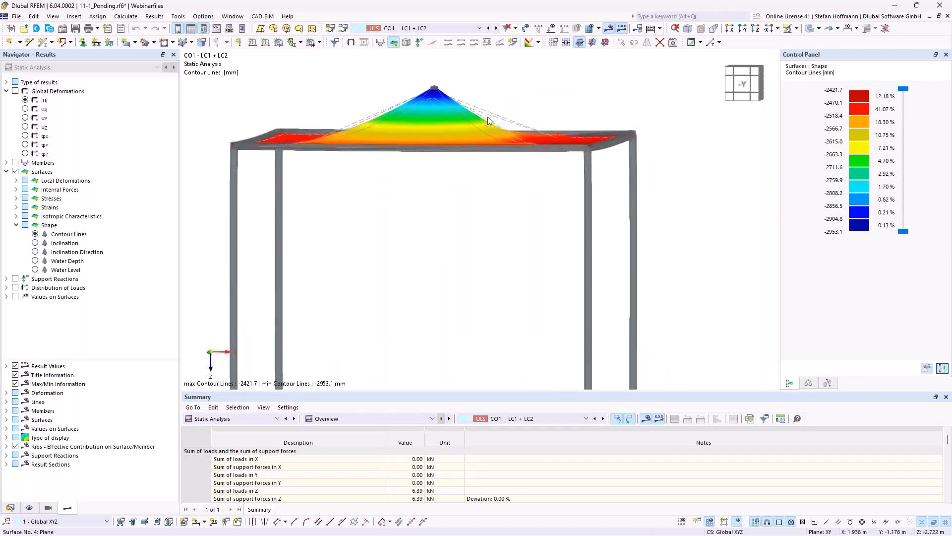
pyautogui.keyDown('ctrl'); pyautogui.moveTo(487, 117); pyautogui.dragTo(525, 234, button='middle'); pyautogui.keyUp('ctrl')
pyautogui.click(551, 29)
pyautogui.click(551, 28)
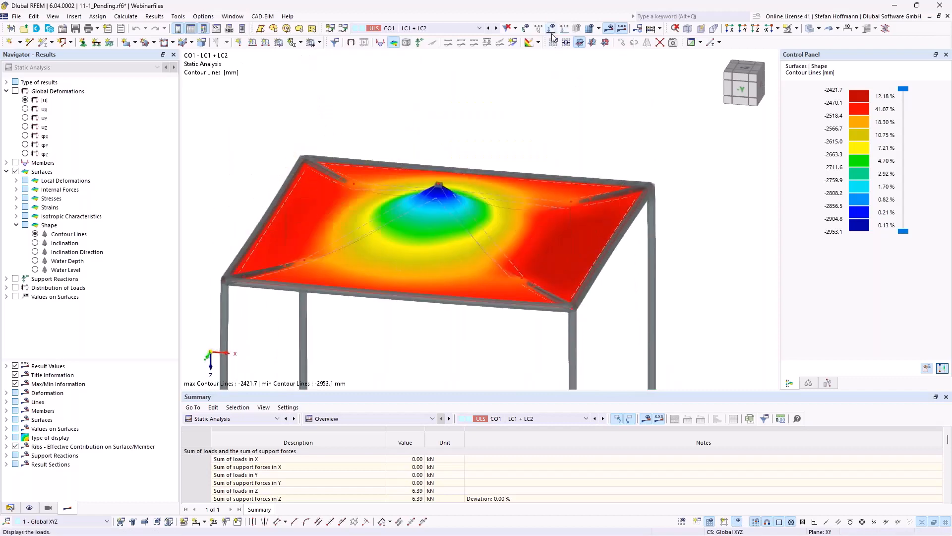
pyautogui.keyDown('ctrl'); pyautogui.moveTo(537, 281); pyautogui.dragTo(548, 234, button='middle'); pyautogui.keyUp('ctrl')
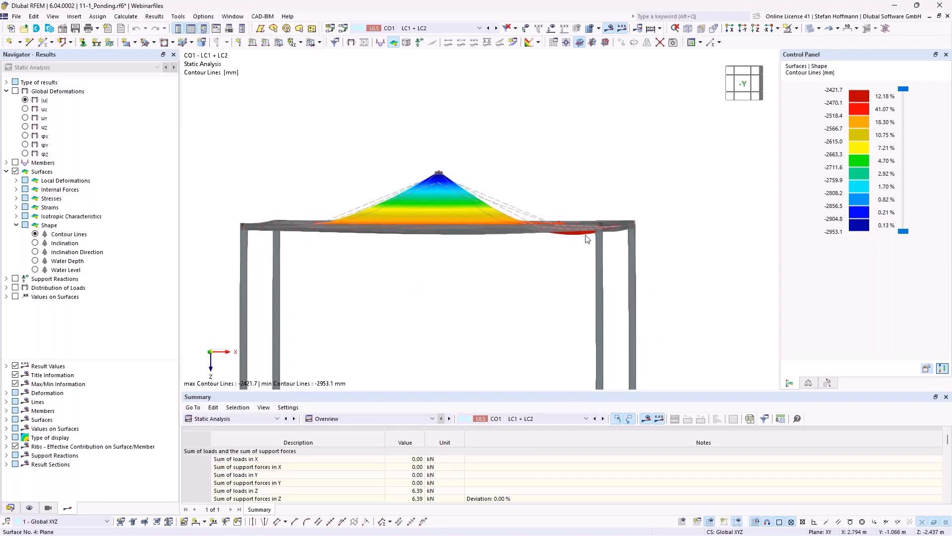
pyautogui.moveTo(599, 227)
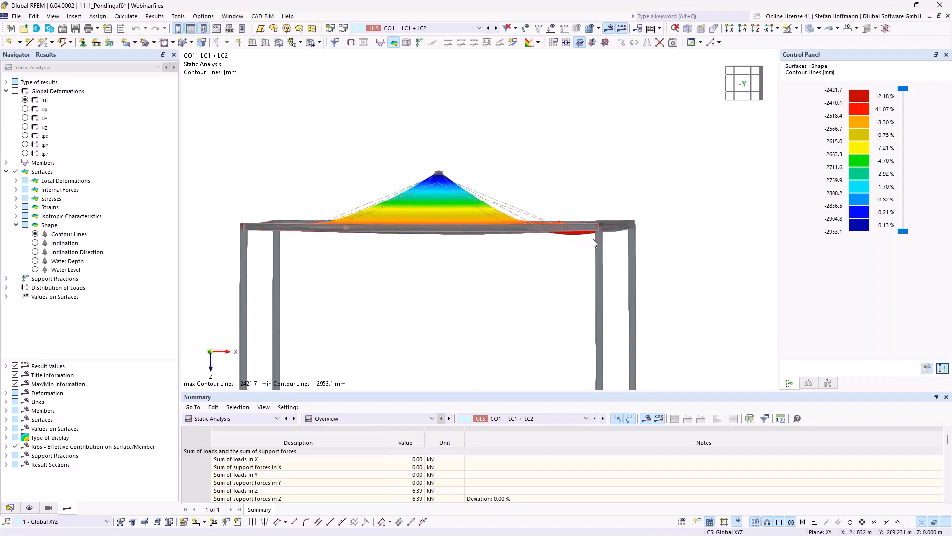
pyautogui.keyDown('ctrl'); pyautogui.moveTo(573, 241); pyautogui.dragTo(562, 261, button='middle'); pyautogui.keyUp('ctrl')
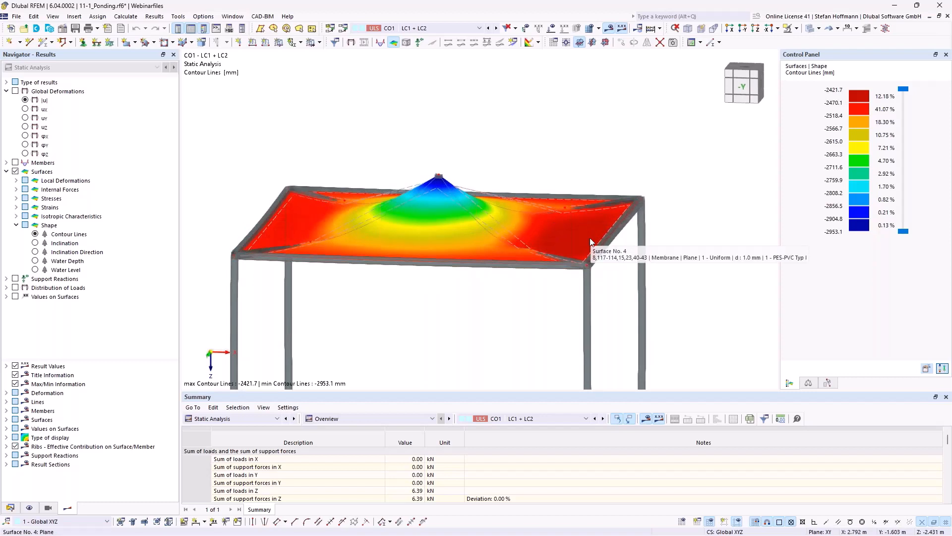
# Step: Switch to load combination CO2 and display the membrane's water depth, followed by its water level in side view
pyautogui.moveTo(465, 207); pyautogui.dragTo(474, 168, button='middle')
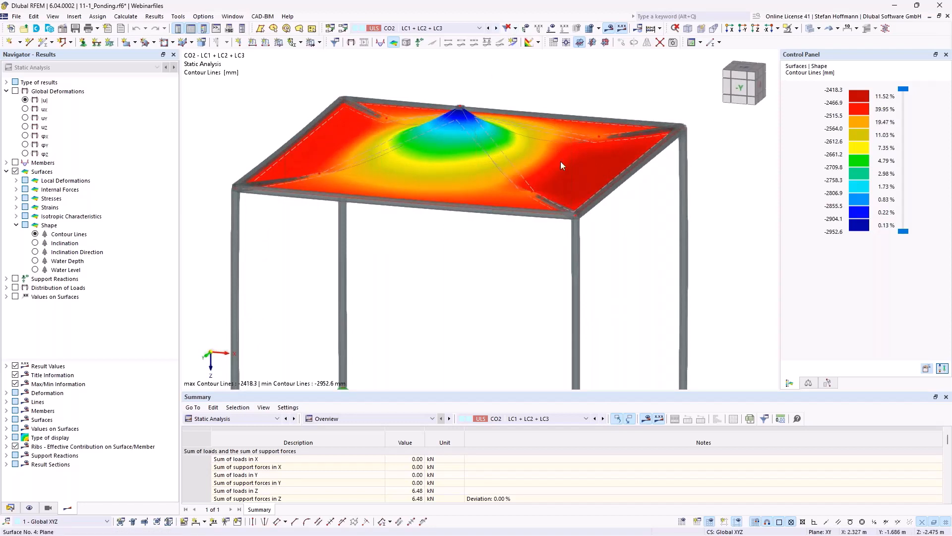
pyautogui.click(35, 262)
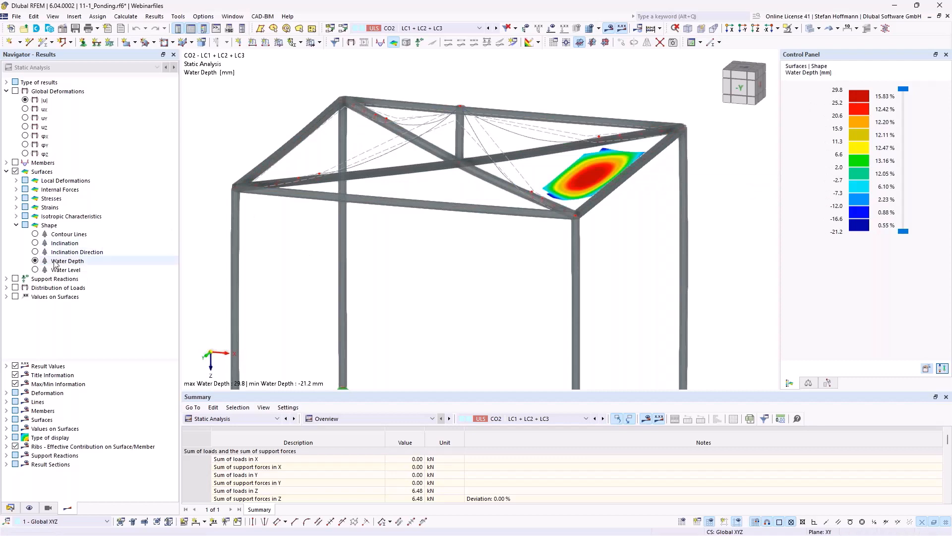
pyautogui.click(35, 269)
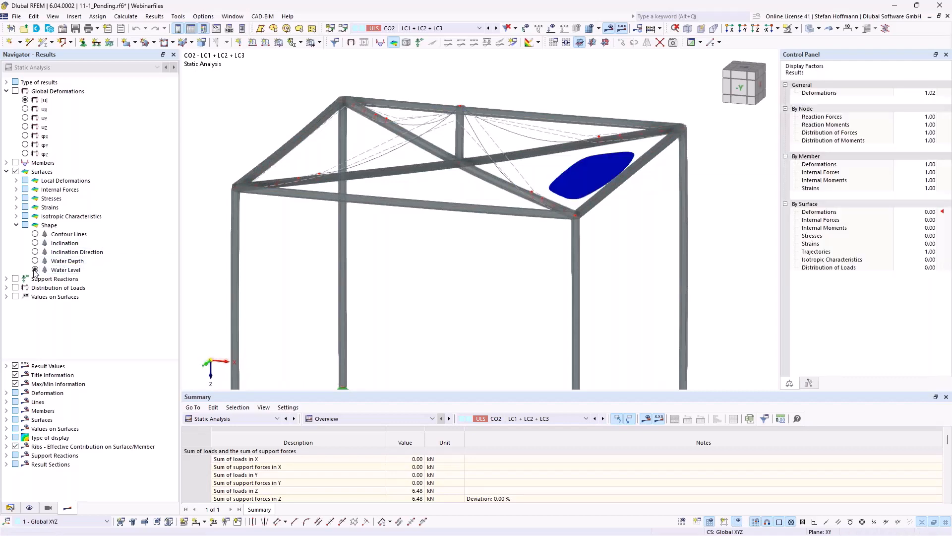
pyautogui.keyDown('ctrl'); pyautogui.moveTo(424, 244); pyautogui.dragTo(453, 214, button='middle'); pyautogui.keyUp('ctrl')
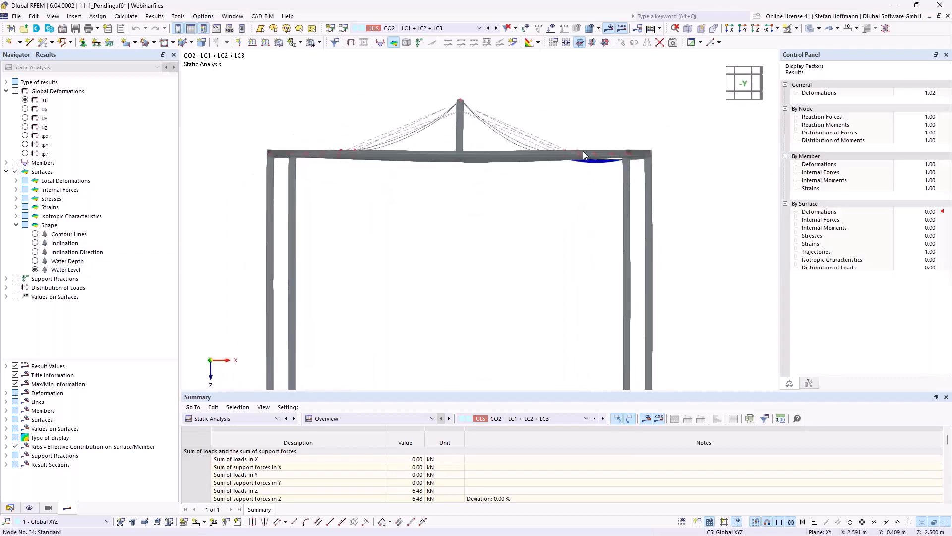
# Step: Inspect CO2's water pocket up close in side view and check the sum of loads in Z in the summary
pyautogui.scroll(5, 584, 152)
pyautogui.scroll(-5, 589, 132)
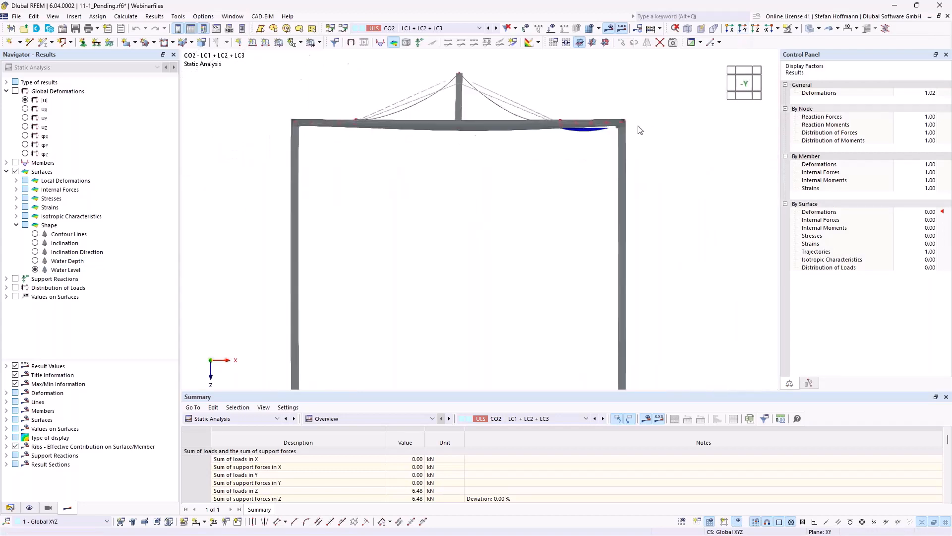
pyautogui.scroll(5, 587, 128)
pyautogui.scroll(3, 590, 106)
pyautogui.moveTo(593, 118); pyautogui.dragTo(511, 185, button='middle')
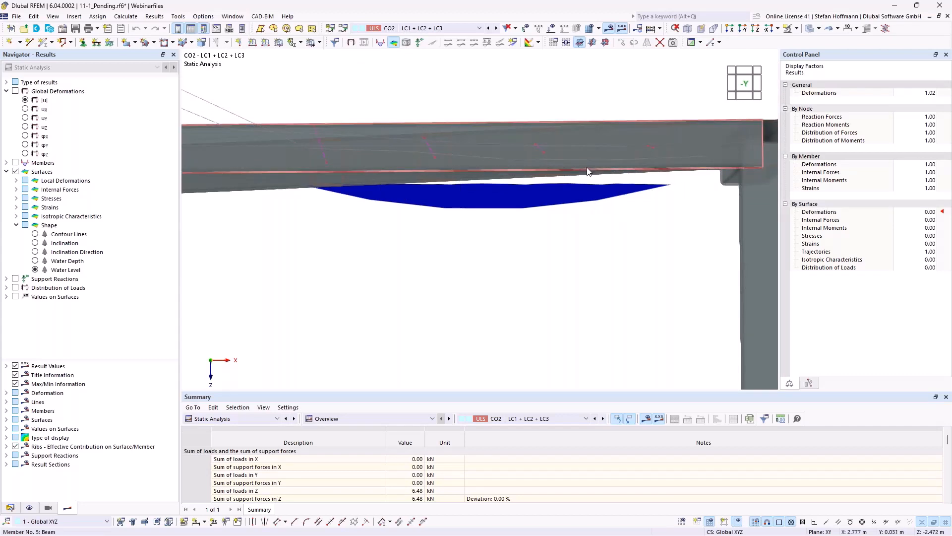
pyautogui.scroll(-5, 585, 179)
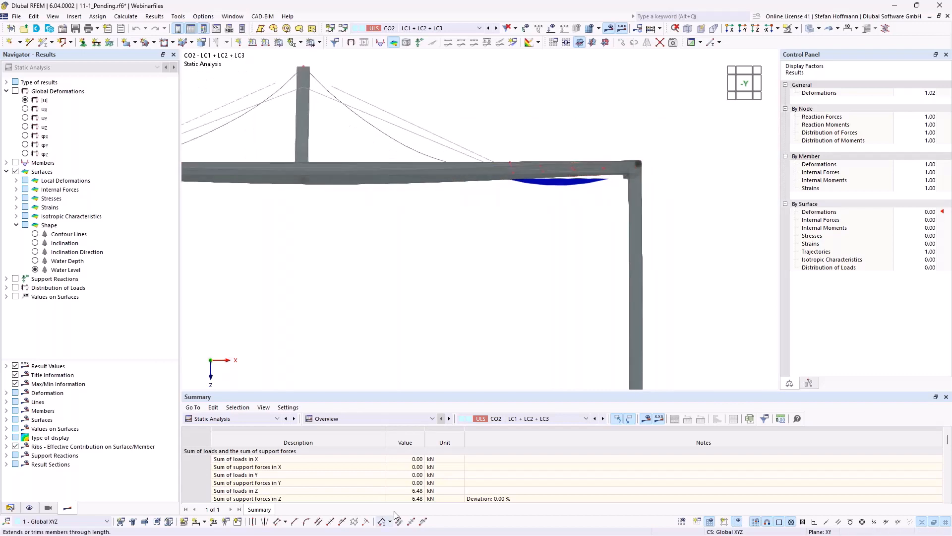
pyautogui.click(408, 492)
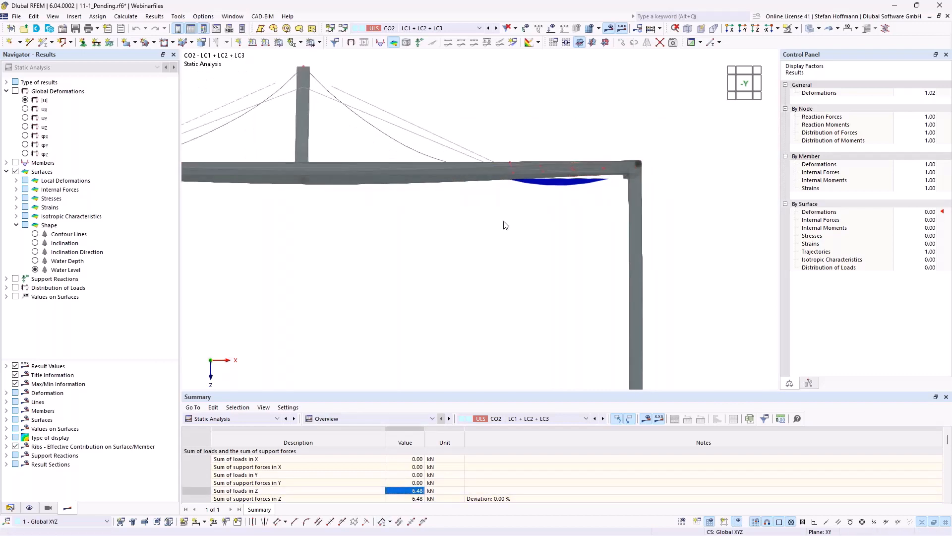
# Step: Display CO2's load distribution from RWIND and ponding as local pz forces on the membrane
pyautogui.keyDown('ctrl'); pyautogui.moveTo(496, 228); pyautogui.dragTo(477, 293, button='middle'); pyautogui.keyUp('ctrl')
pyautogui.click(6, 287)
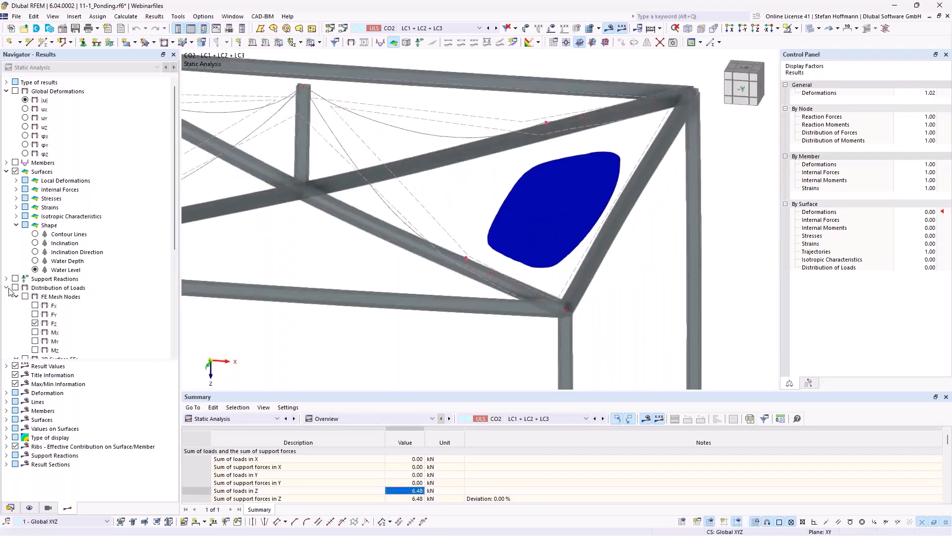
pyautogui.scroll(-3, 61, 218)
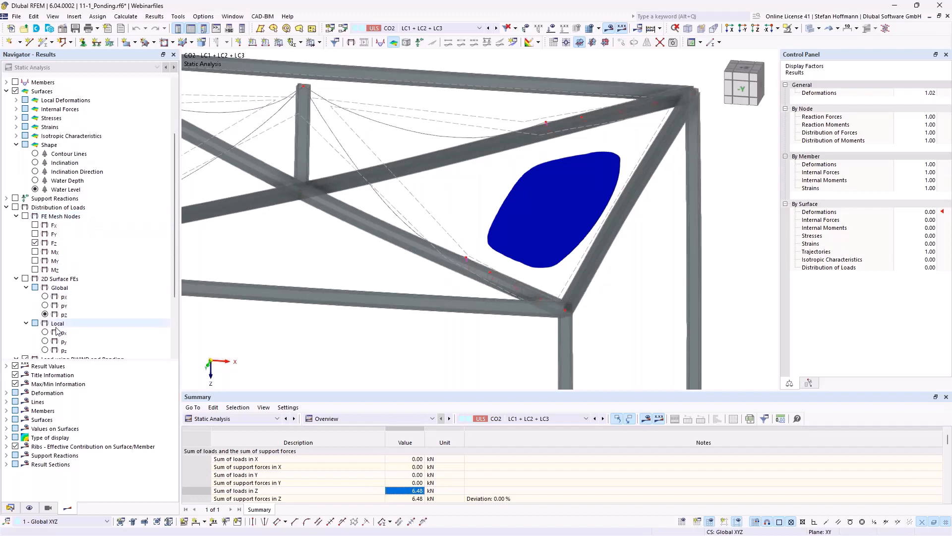
pyautogui.scroll(-3, 55, 342)
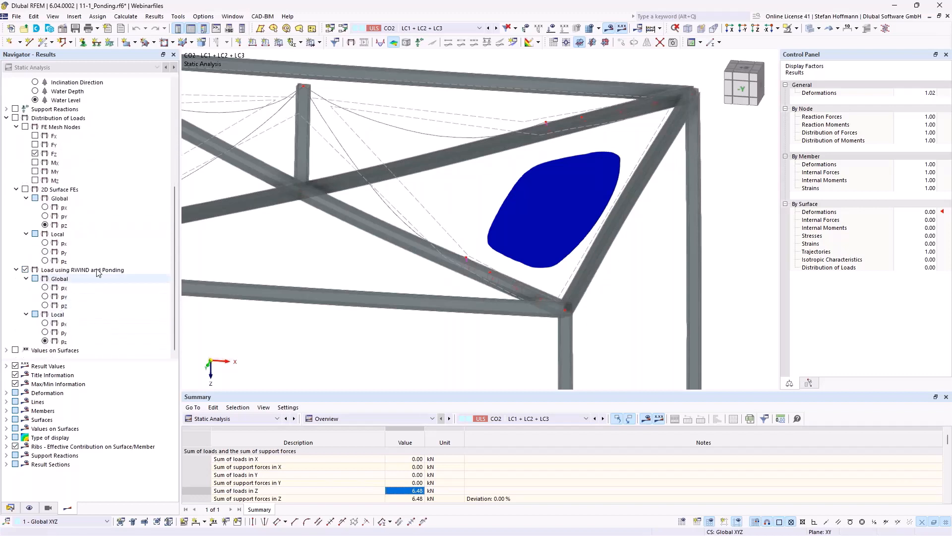
pyautogui.click(51, 341)
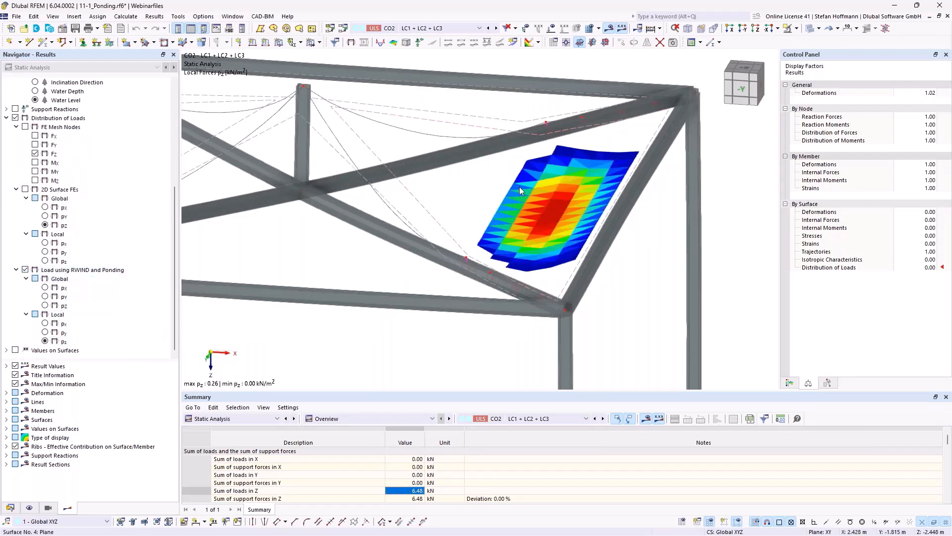
pyautogui.scroll(-3, 519, 187)
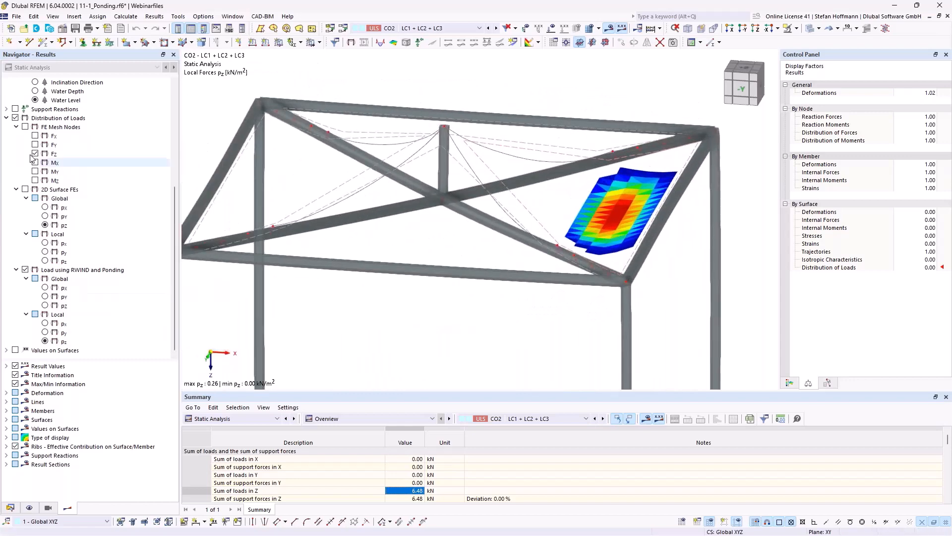
# Step: Hide the load distribution and show the membrane's water depth for load combination CO4
pyautogui.click(16, 118)
pyautogui.scroll(5, 38, 224)
pyautogui.click(36, 225)
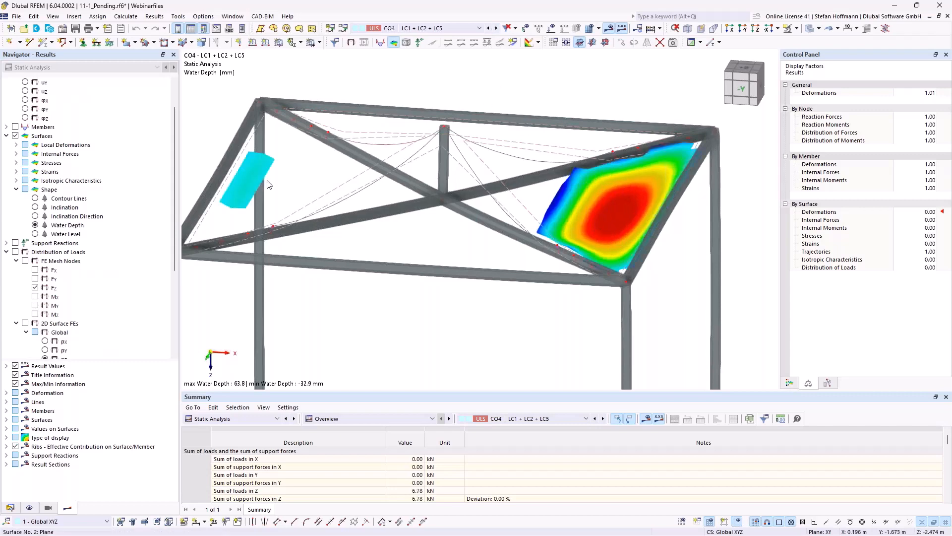
pyautogui.keyDown('ctrl'); pyautogui.moveTo(580, 261); pyautogui.dragTo(587, 222, button='middle'); pyautogui.keyUp('ctrl')
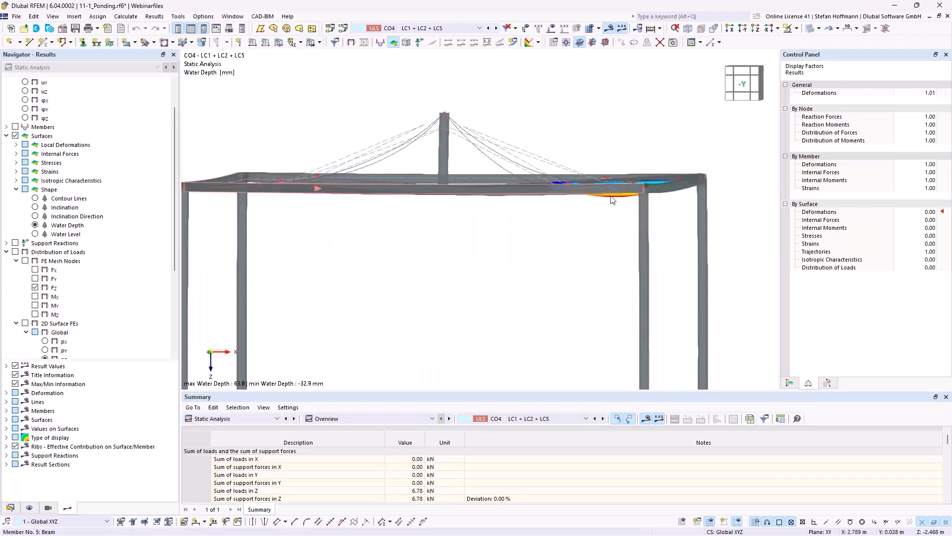
# Step: Display CO4's water level and inspect the larger pond near the canopy edge in side and oblique views
pyautogui.click(65, 234)
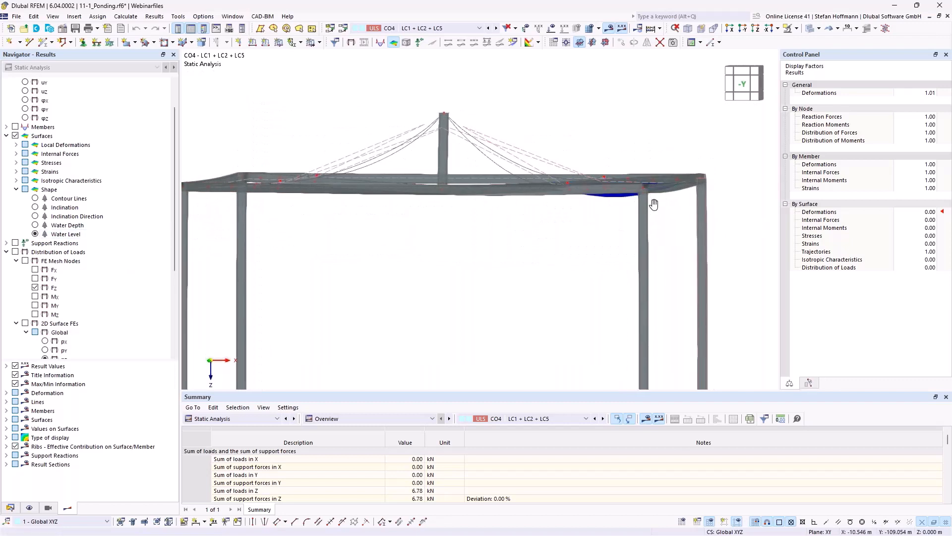
pyautogui.moveTo(605, 211); pyautogui.dragTo(534, 212, button='middle')
pyautogui.scroll(4, 571, 189)
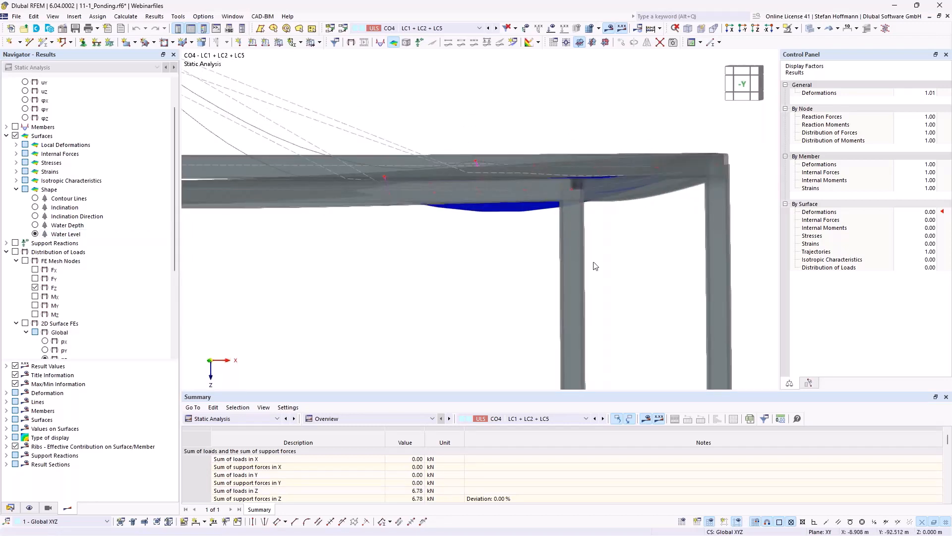
pyautogui.keyDown('ctrl'); pyautogui.moveTo(591, 198); pyautogui.dragTo(609, 191, button='middle'); pyautogui.keyUp('ctrl')
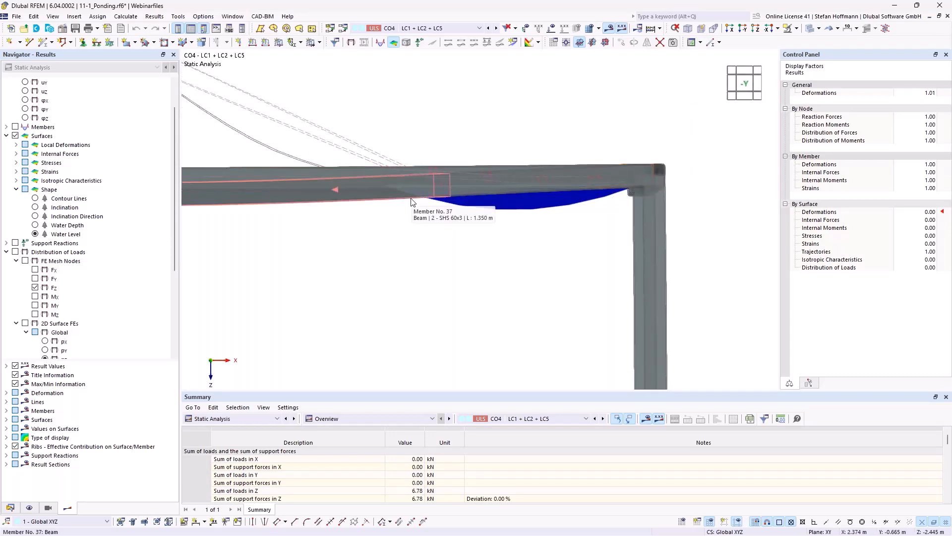
pyautogui.keyDown('ctrl'); pyautogui.moveTo(393, 165); pyautogui.dragTo(658, 237, button='middle'); pyautogui.keyUp('ctrl')
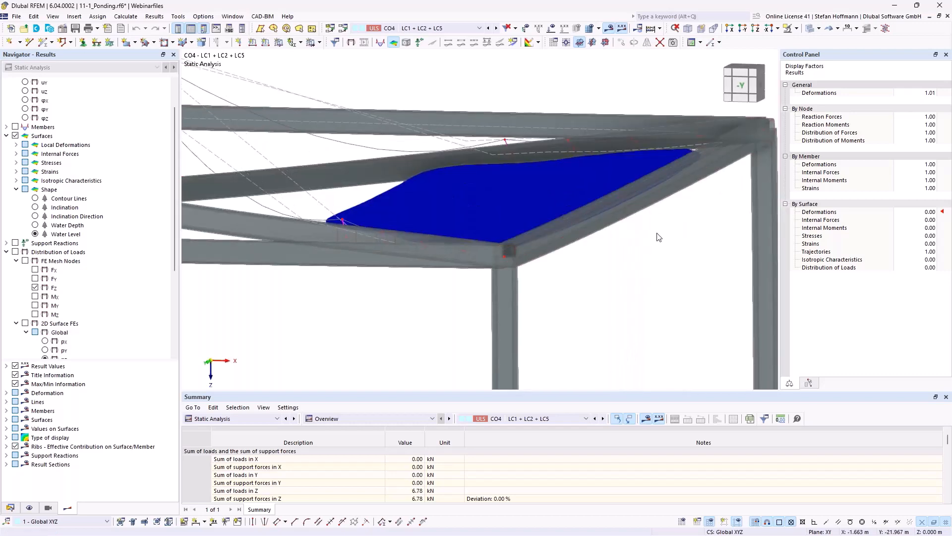
# Step: Show the members as a wireframe line model and inspect CO4's water pockets from the side and above
pyautogui.click(812, 30)
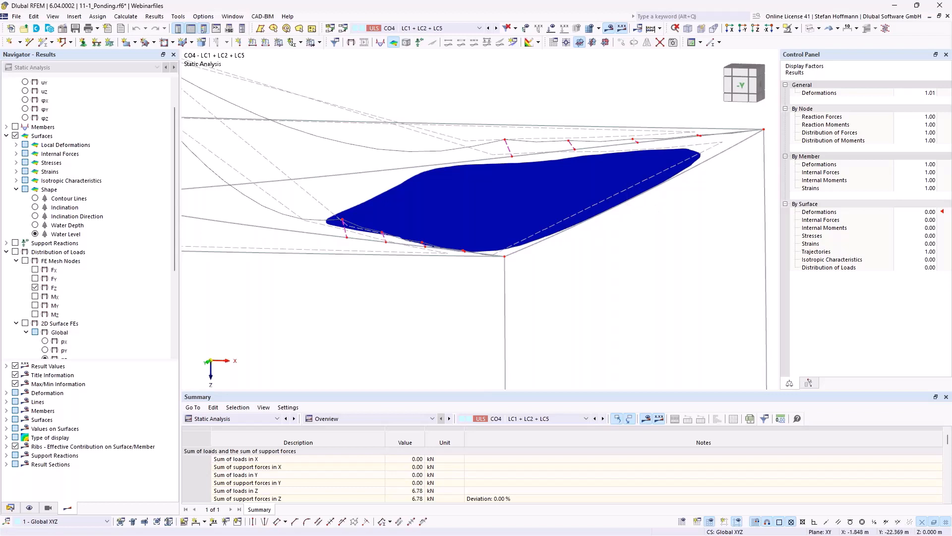
pyautogui.keyDown('ctrl'); pyautogui.moveTo(626, 208); pyautogui.dragTo(643, 192, button='middle'); pyautogui.keyUp('ctrl')
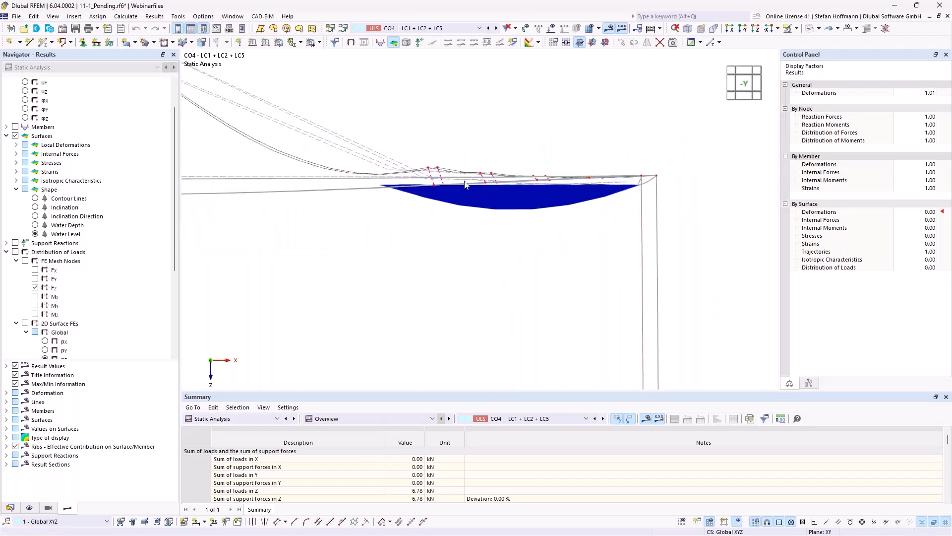
pyautogui.keyDown('ctrl'); pyautogui.moveTo(465, 184); pyautogui.dragTo(486, 63, button='middle'); pyautogui.keyUp('ctrl')
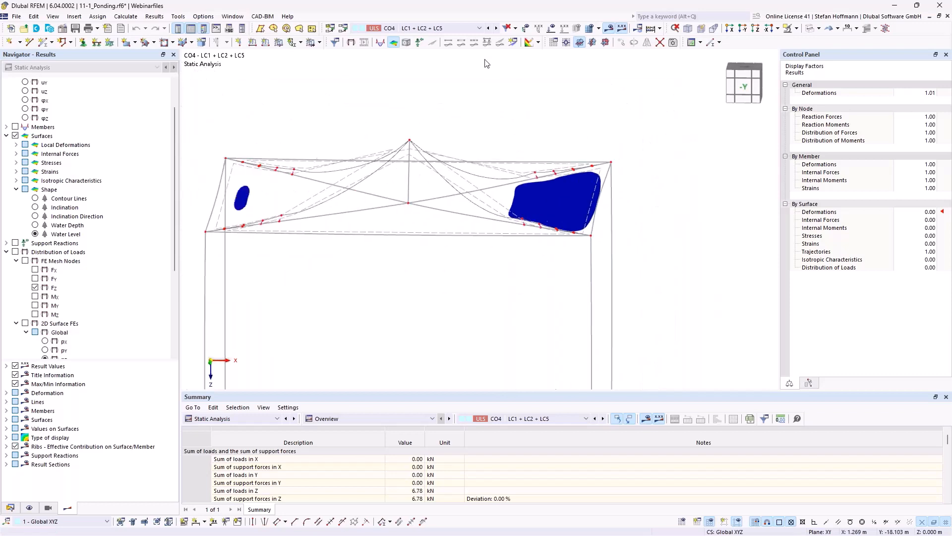
# Step: Go through the water levels of load combinations CO5, CO6, CO7 and CO8
pyautogui.click(496, 29)
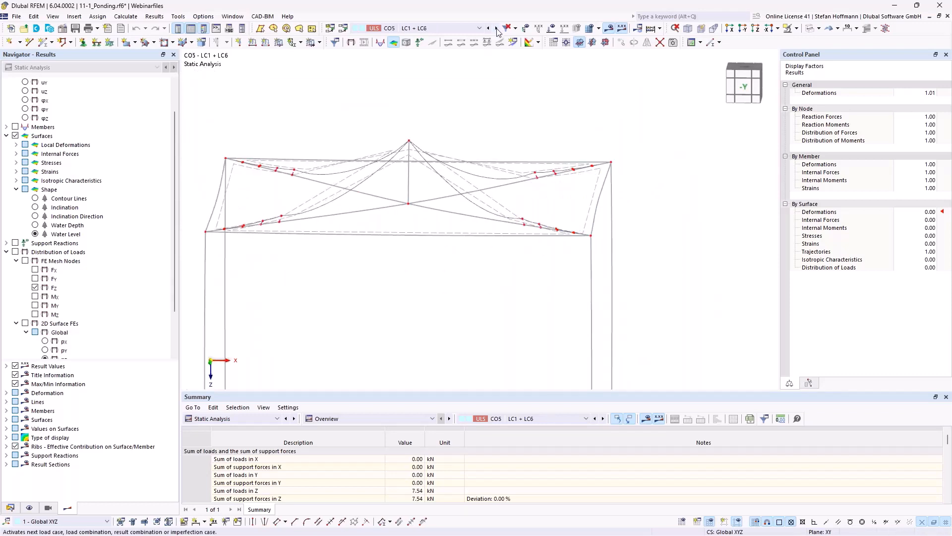
pyautogui.click(497, 28)
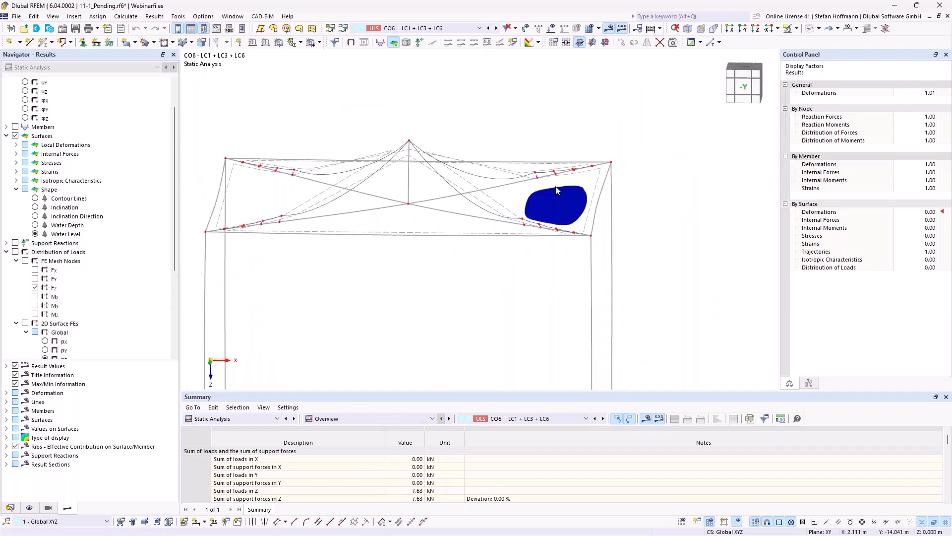
pyautogui.click(497, 28)
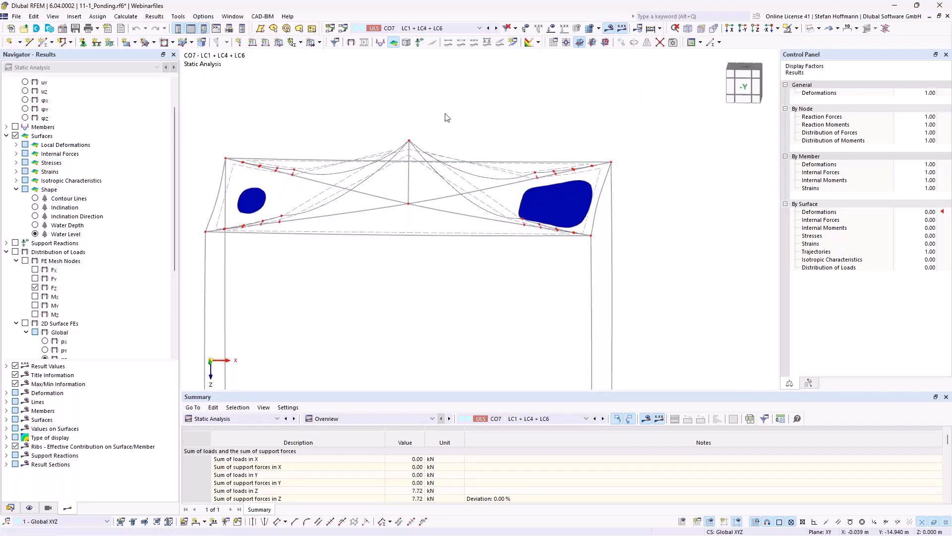
pyautogui.click(497, 28)
pyautogui.keyDown('ctrl'); pyautogui.moveTo(492, 134); pyautogui.dragTo(476, 203, button='middle'); pyautogui.keyUp('ctrl')
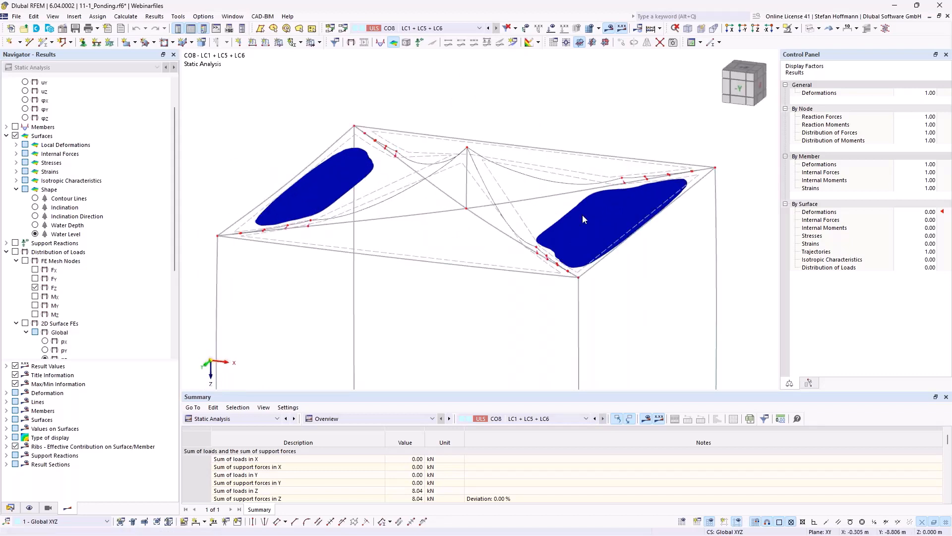
# Step: Inspect both of CO8's water pockets in oblique and side views, including a close-up of the larger one
pyautogui.scroll(-5, 582, 215)
pyautogui.keyDown('ctrl'); pyautogui.moveTo(582, 216); pyautogui.dragTo(588, 168, button='middle'); pyautogui.keyUp('ctrl')
pyautogui.scroll(3, 581, 235)
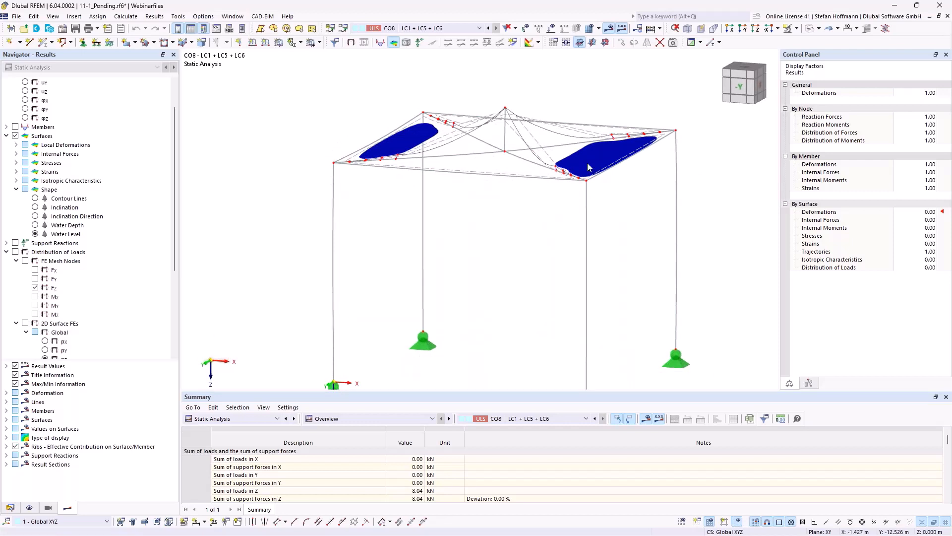
pyautogui.moveTo(588, 167)
pyautogui.keyDown('ctrl'); pyautogui.mouseDown(button='middle')
pyautogui.moveTo(612, 195)
pyautogui.moveTo(618, 154)
pyautogui.moveTo(622, 171)
pyautogui.moveTo(576, 185)
pyautogui.moveTo(553, 207)
pyautogui.moveTo(576, 218)
pyautogui.moveTo(585, 176)
pyautogui.mouseUp(button='middle'); pyautogui.keyUp('ctrl')
pyautogui.scroll(3, 613, 151)
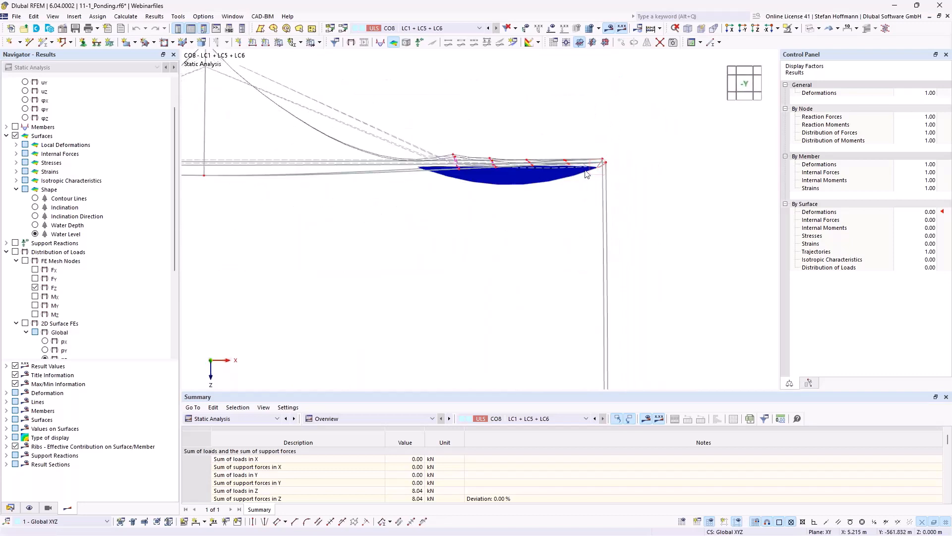
pyautogui.scroll(-4, 573, 175)
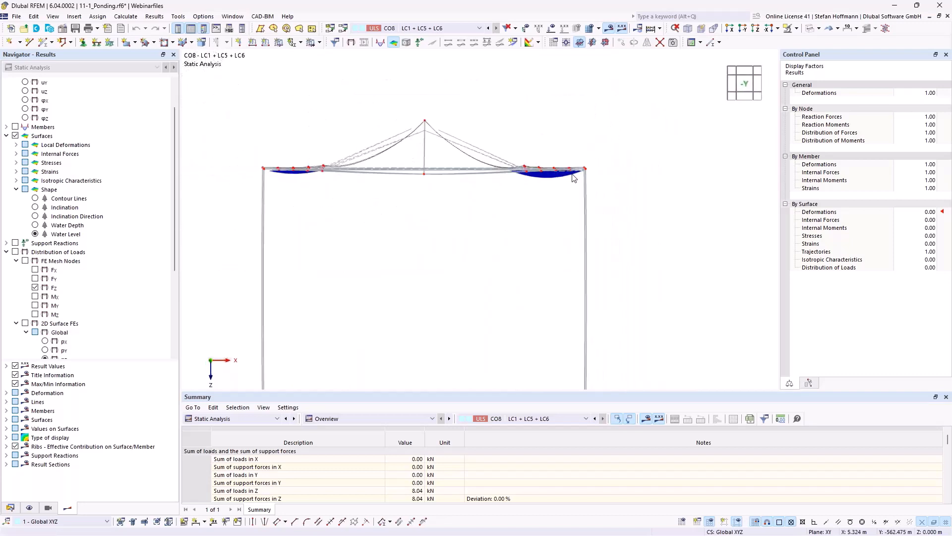
# Step: Close 11-1_Ponding.rf6 without saving the changes and open the model 11-2_Ponding.rf6
pyautogui.click(947, 18)
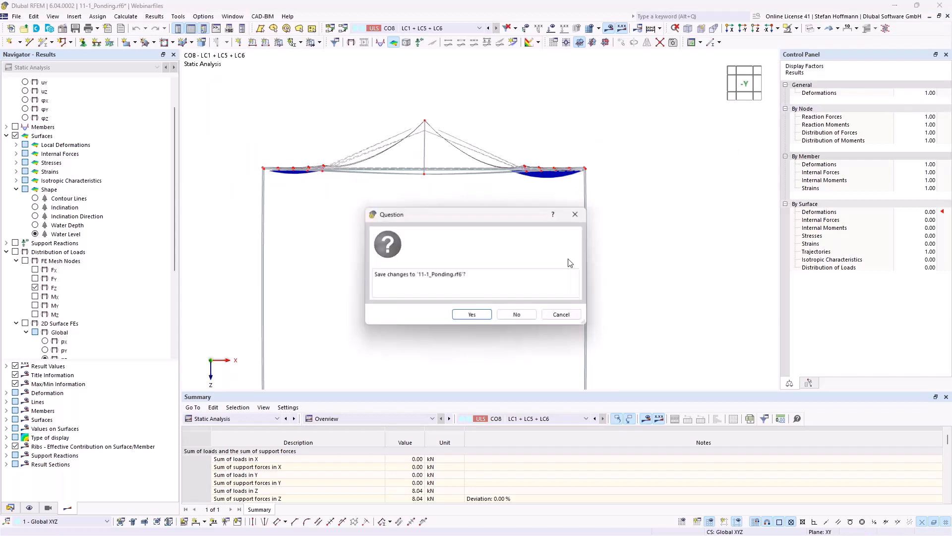
pyautogui.click(516, 316)
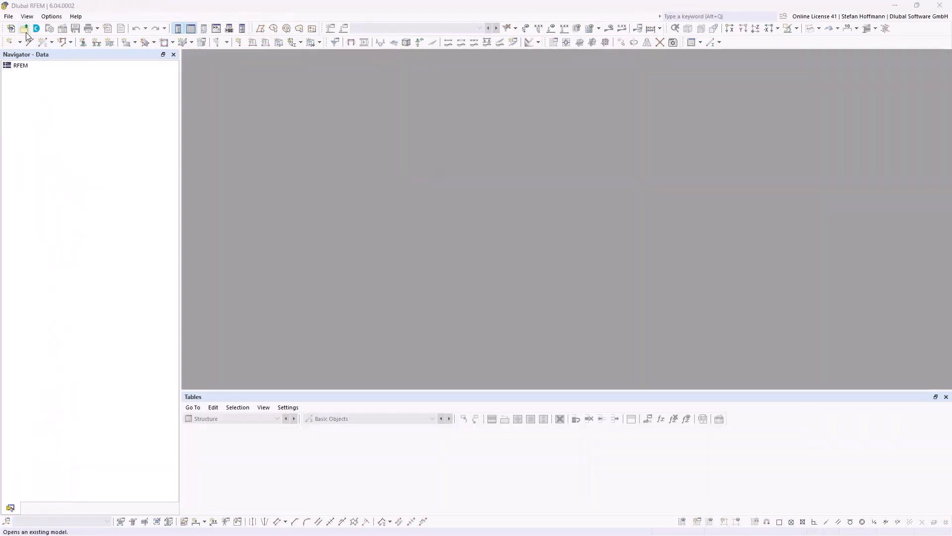
pyautogui.click(23, 29)
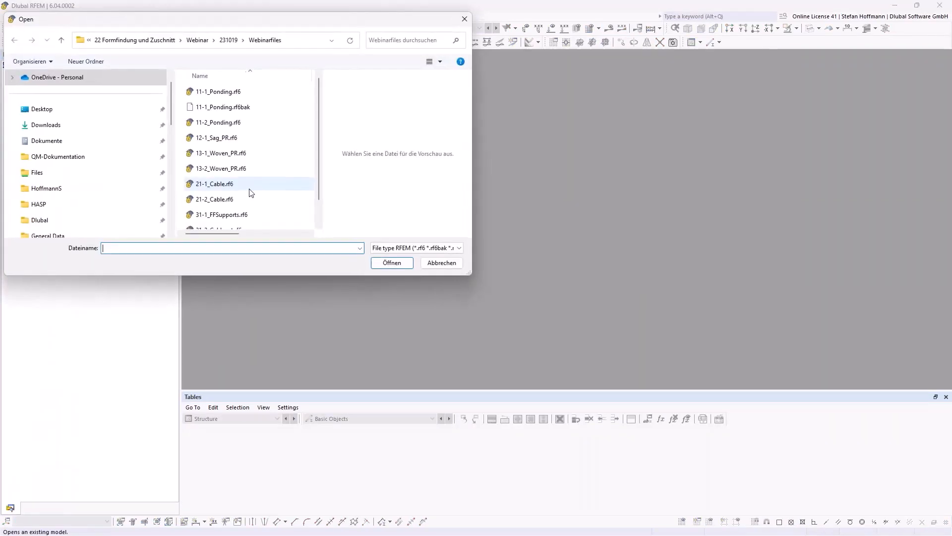
pyautogui.doubleClick(218, 122)
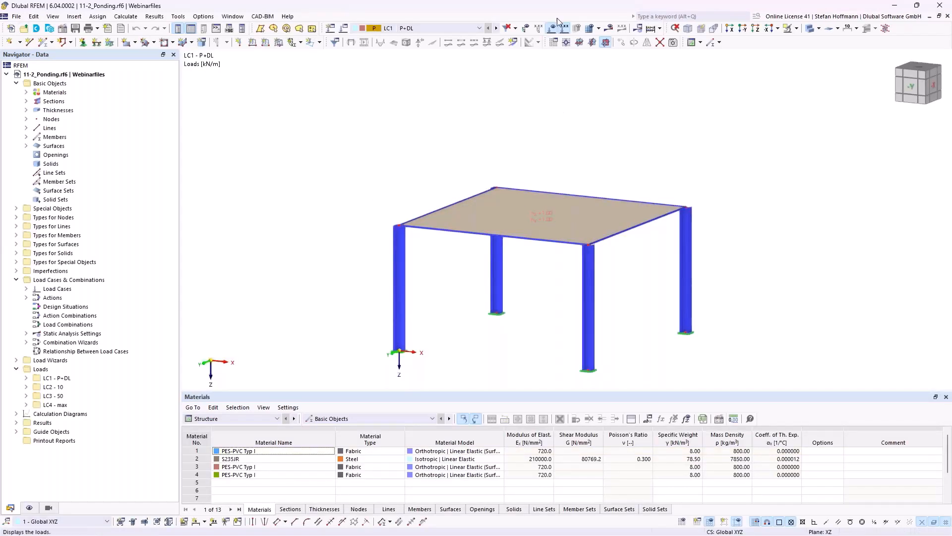
# Step: Show LC1's results as surface contour lines with the colour scale and inspect the flat membrane roof in oblique and side views
pyautogui.click(611, 29)
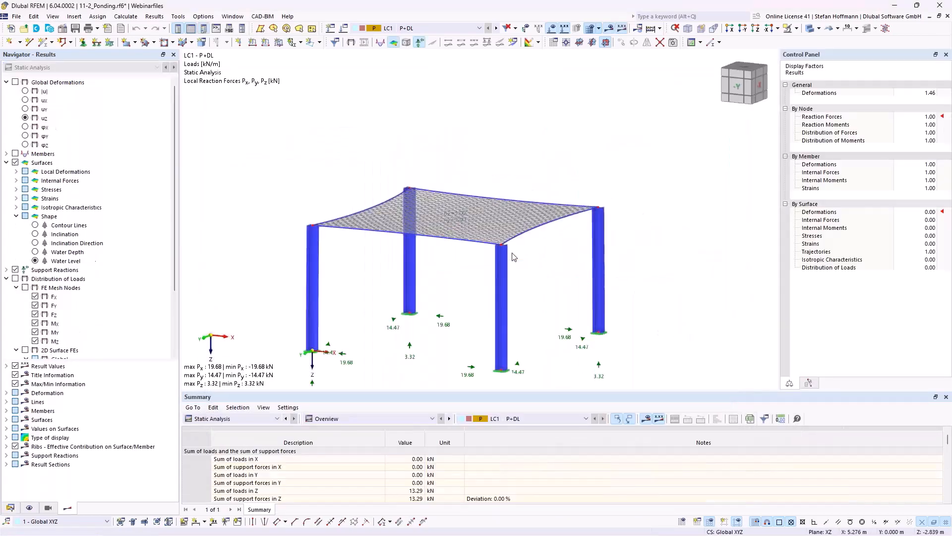
pyautogui.scroll(5, 459, 221)
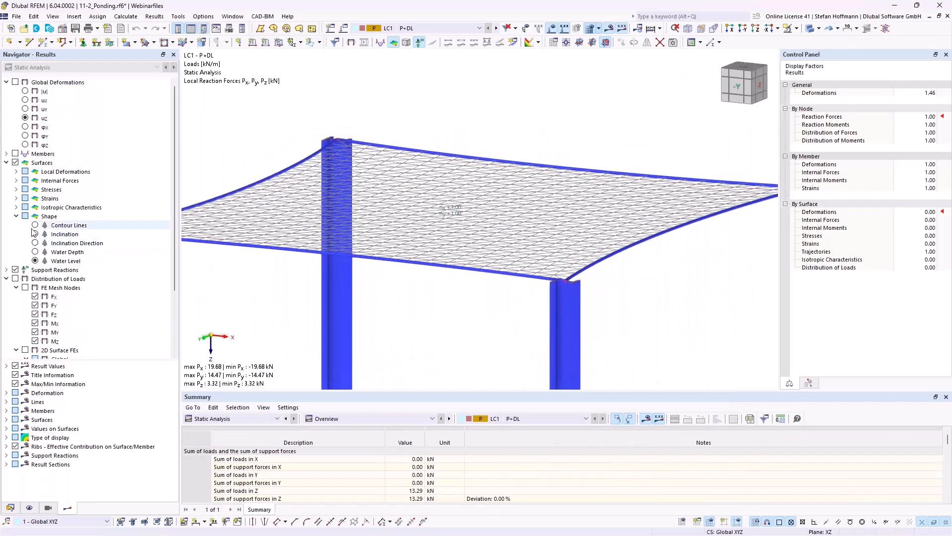
pyautogui.click(35, 226)
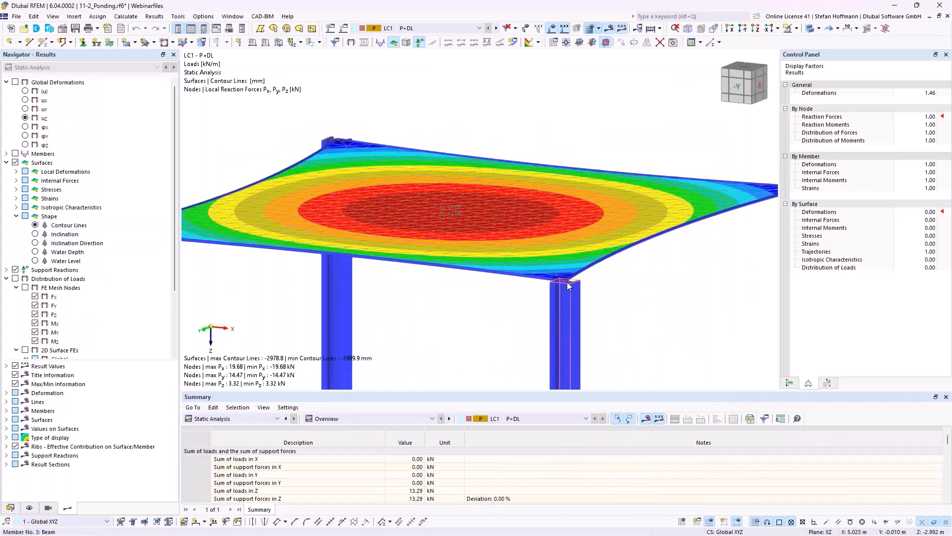
pyautogui.moveTo(565, 280)
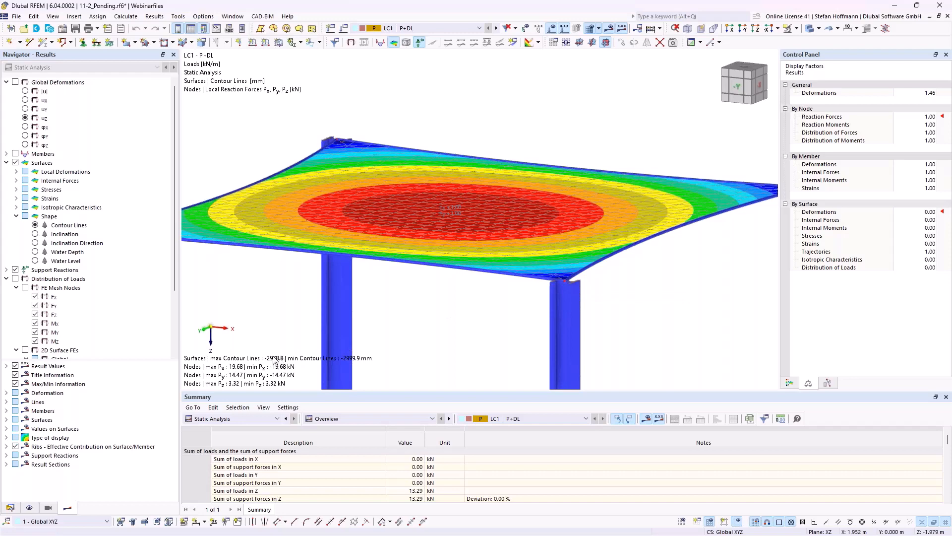
pyautogui.click(790, 382)
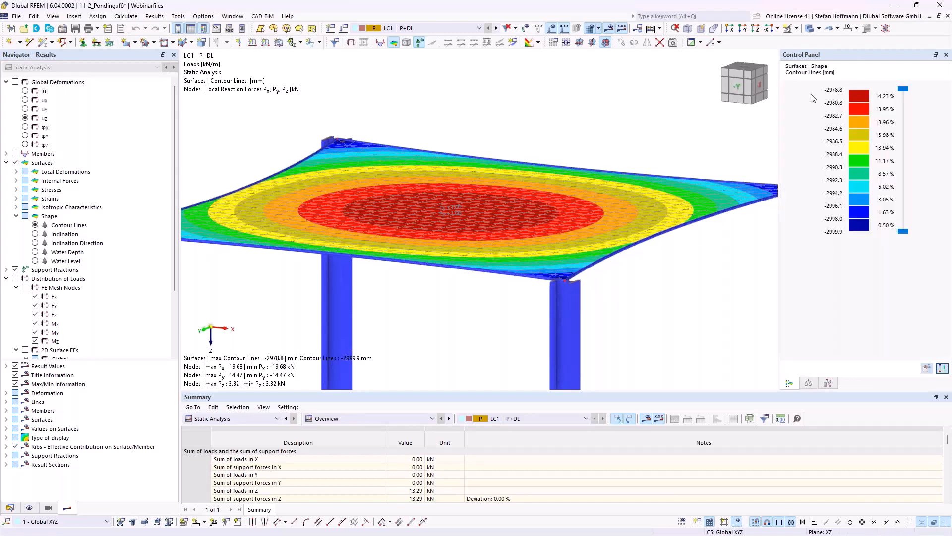
pyautogui.moveTo(394, 221); pyautogui.dragTo(501, 157, button='middle')
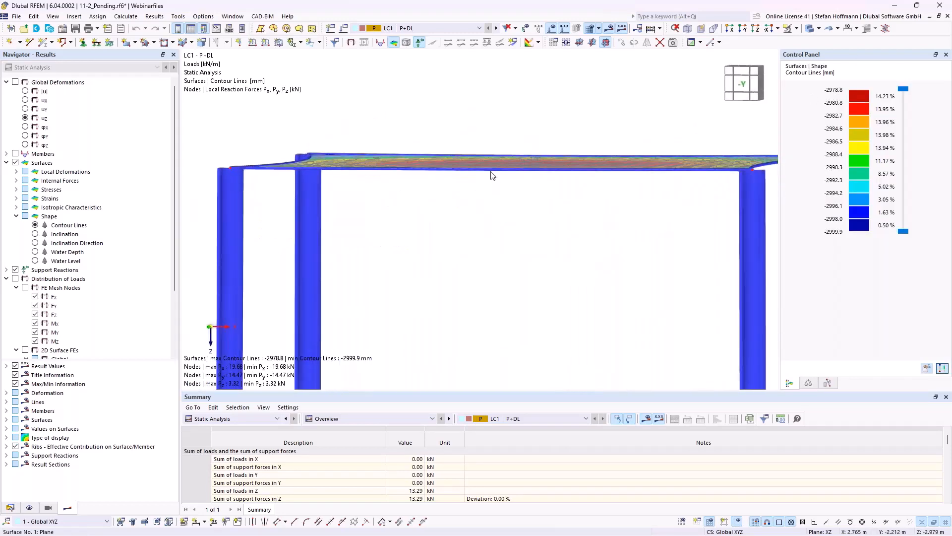
pyautogui.scroll(-3, 497, 171)
pyautogui.keyDown('ctrl'); pyautogui.moveTo(534, 187); pyautogui.dragTo(521, 212, button='middle'); pyautogui.keyUp('ctrl')
# Step: Go through load cases LC2, LC3 and LC4 to examine the ponding loads on the membrane roof
pyautogui.click(479, 28)
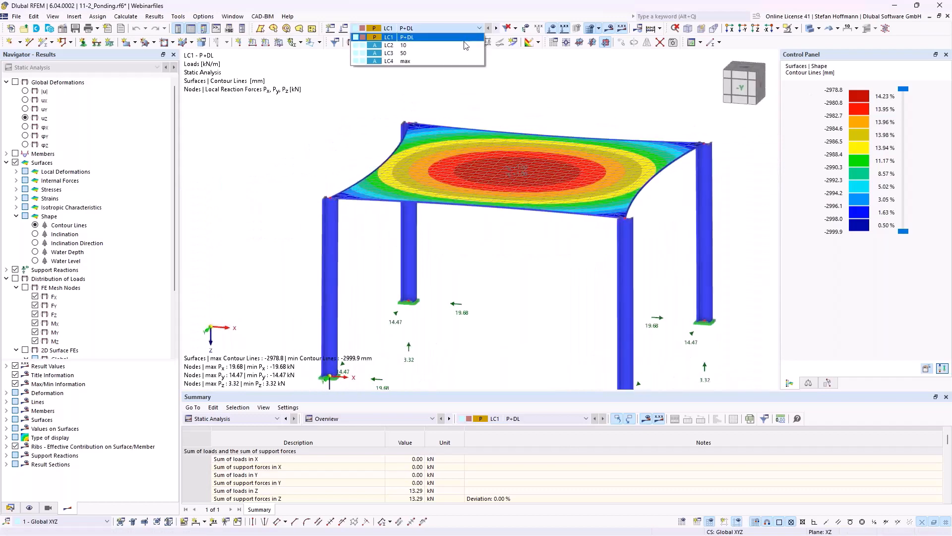
pyautogui.click(392, 46)
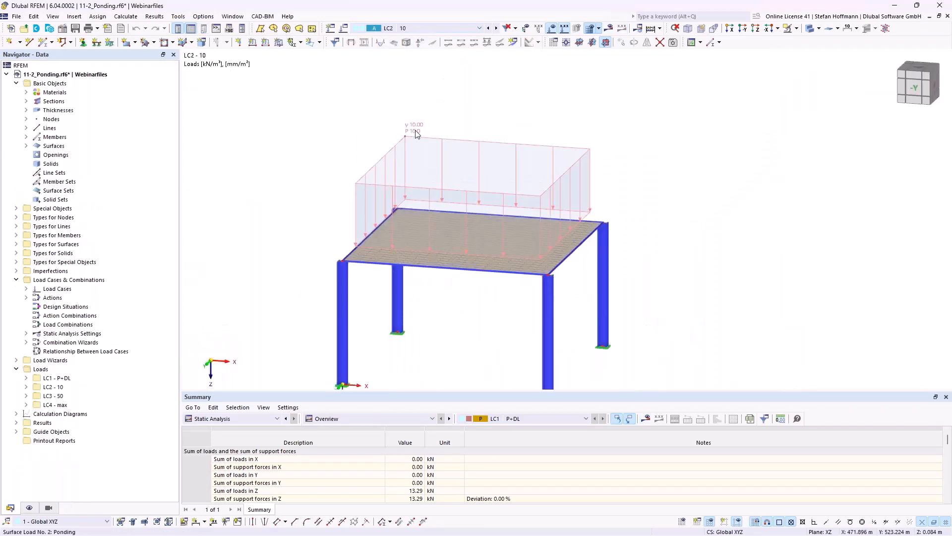
pyautogui.click(497, 28)
pyautogui.click(497, 29)
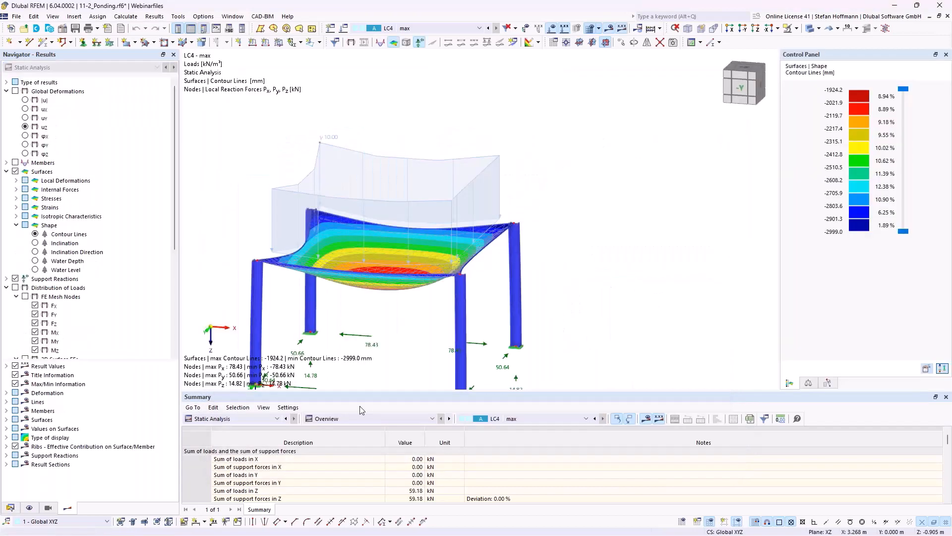
# Step: Display the water depth and the water level for LC2 and view the sagging membrane from the side
pyautogui.click(521, 418)
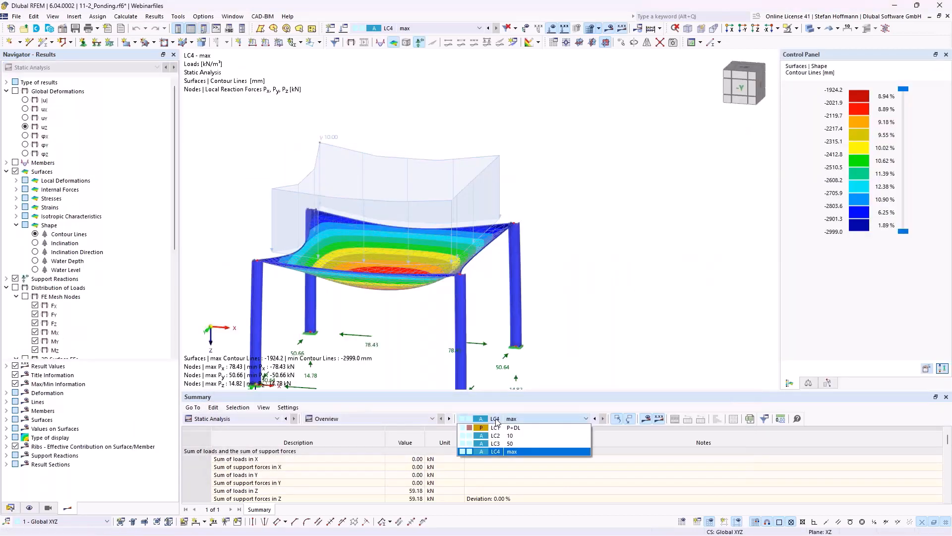
pyautogui.click(496, 435)
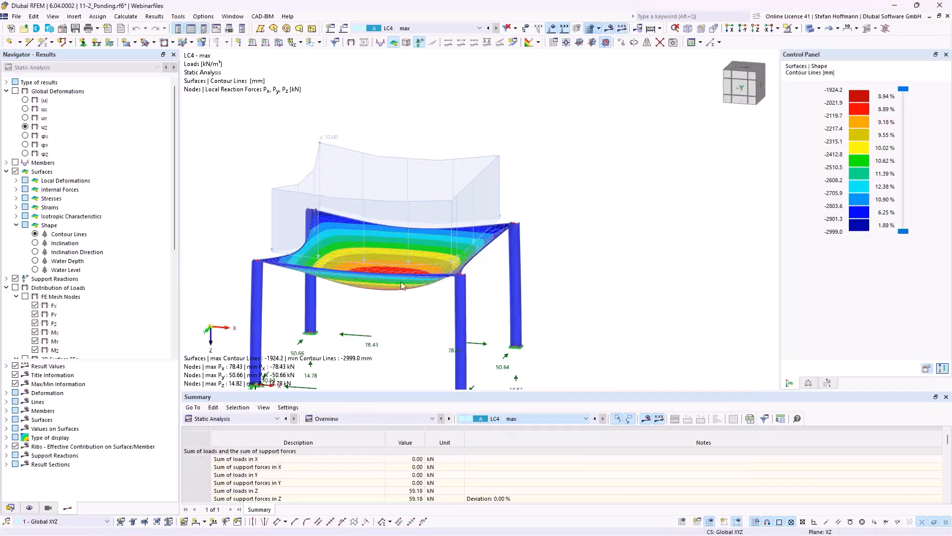
pyautogui.click(37, 262)
pyautogui.keyDown('ctrl'); pyautogui.moveTo(353, 298); pyautogui.dragTo(363, 225, button='middle'); pyautogui.keyUp('ctrl')
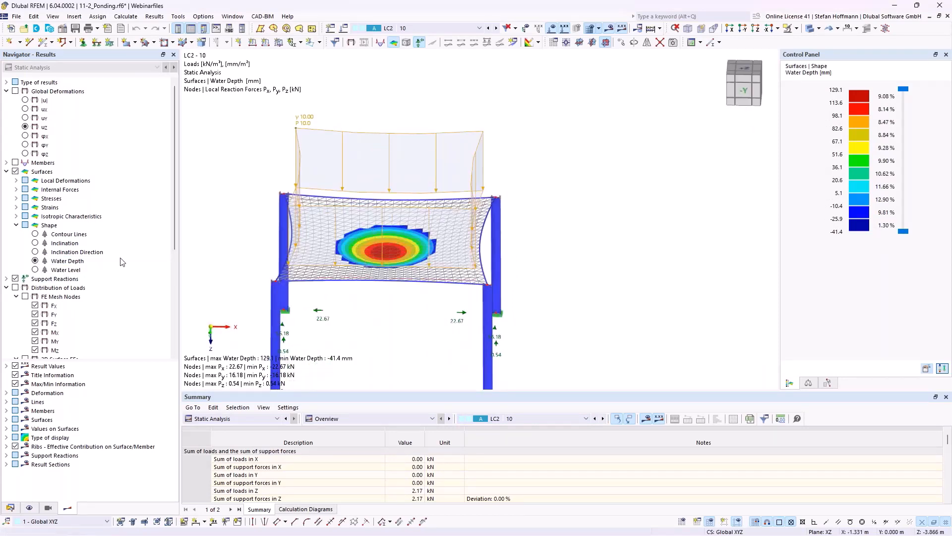
pyautogui.click(60, 270)
pyautogui.keyDown('ctrl'); pyautogui.moveTo(411, 313); pyautogui.dragTo(406, 265, button='middle'); pyautogui.keyUp('ctrl')
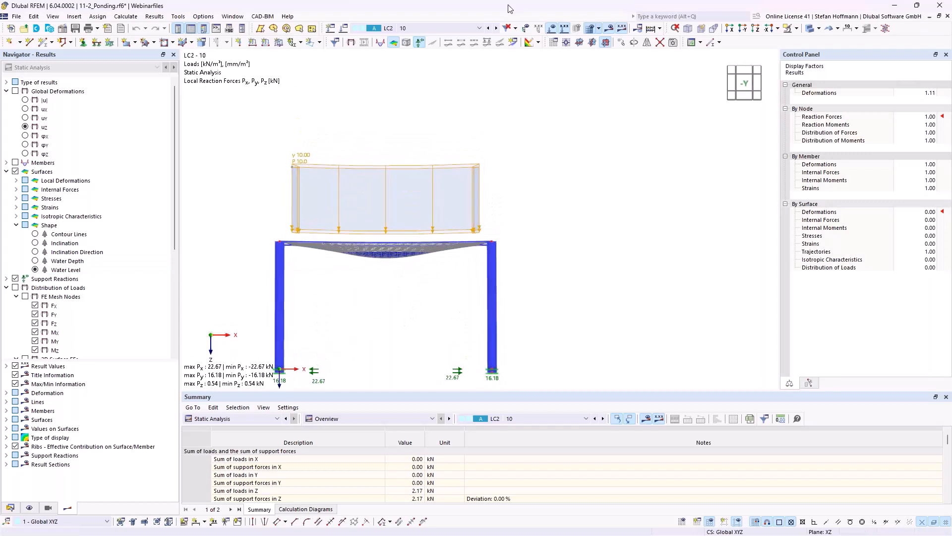
# Step: Compare the water level and membrane sag of LC1, LC2, LC3 and LC4 in side view
pyautogui.click(488, 29)
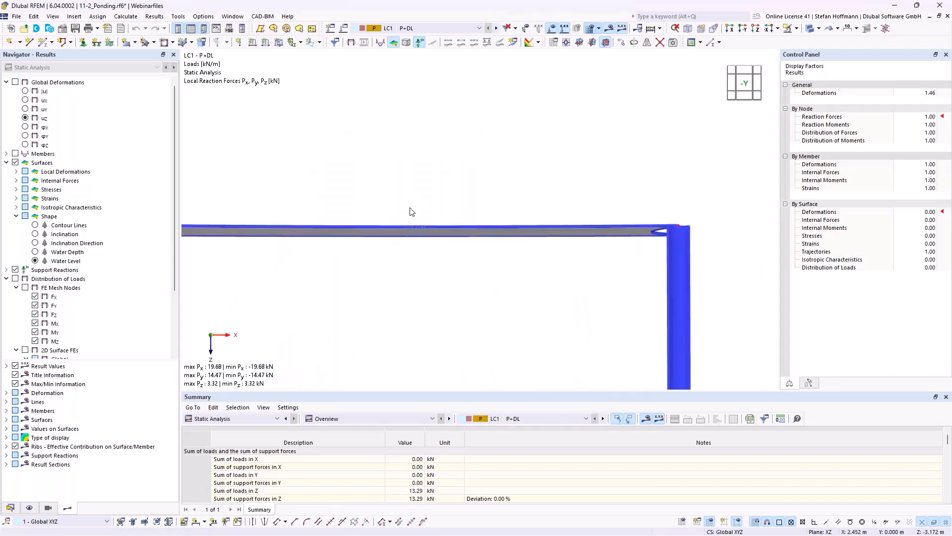
pyautogui.click(496, 28)
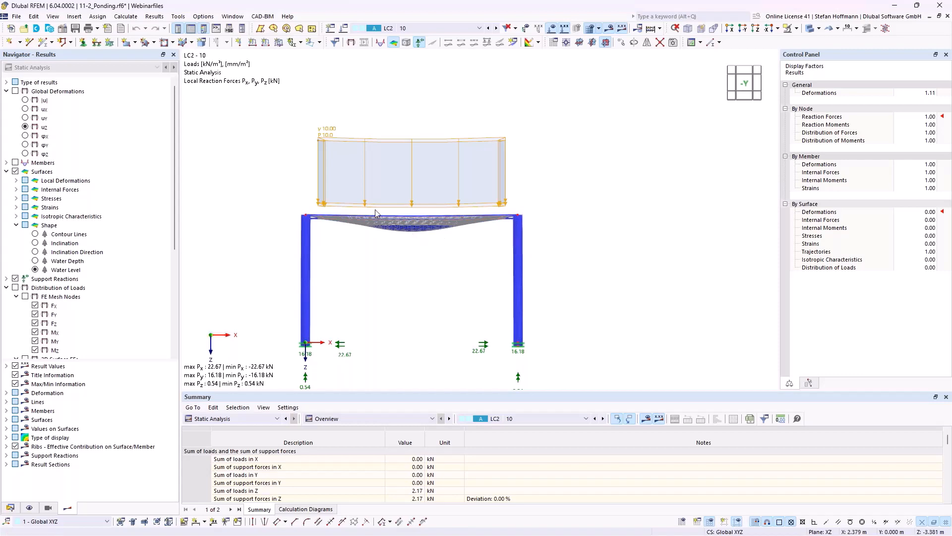
pyautogui.click(497, 28)
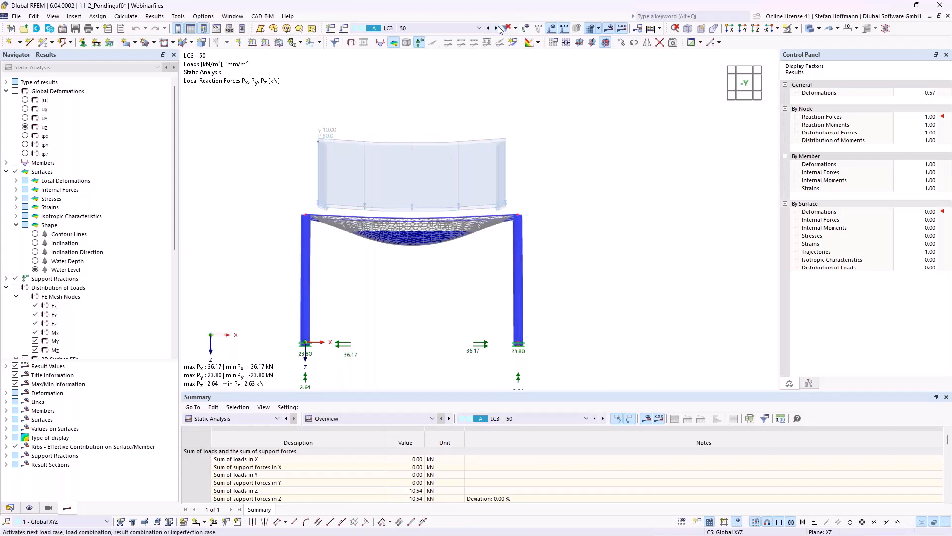
pyautogui.click(497, 28)
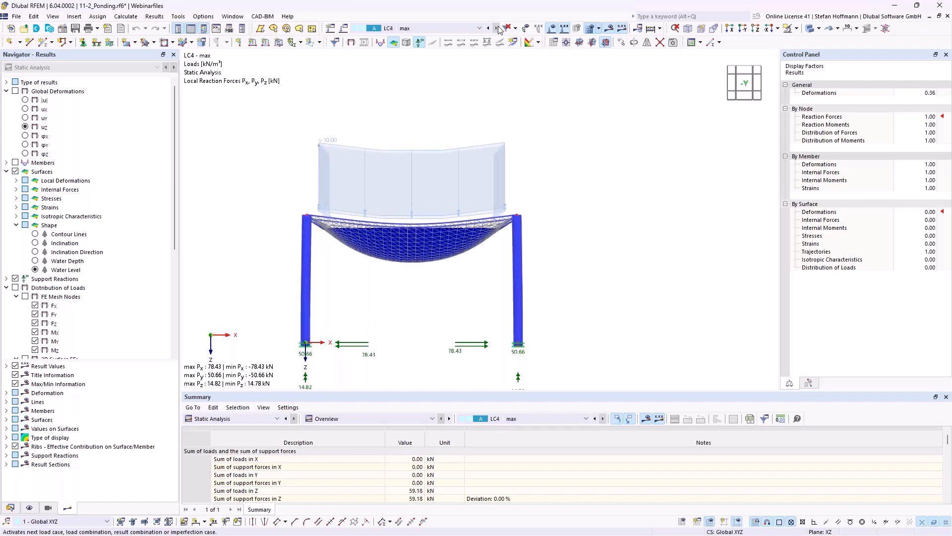
# Step: Inspect LC4's filled water pocket up close in oblique and side views, and switch to the presentation
pyautogui.keyDown('ctrl'); pyautogui.moveTo(450, 214); pyautogui.dragTo(488, 261, button='middle'); pyautogui.keyUp('ctrl')
pyautogui.scroll(4, 495, 241)
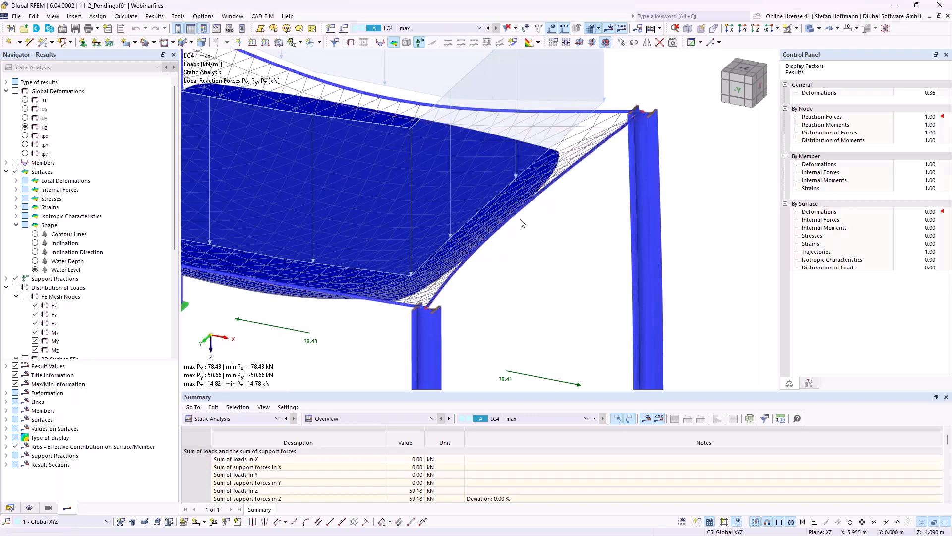
pyautogui.keyDown('ctrl'); pyautogui.moveTo(516, 228); pyautogui.dragTo(523, 193, button='middle'); pyautogui.keyUp('ctrl')
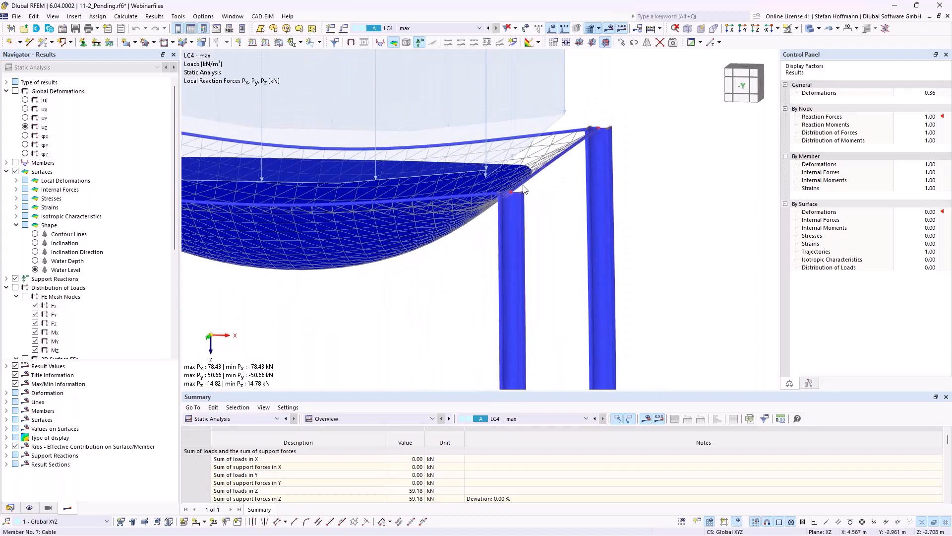
pyautogui.scroll(-5, 548, 242)
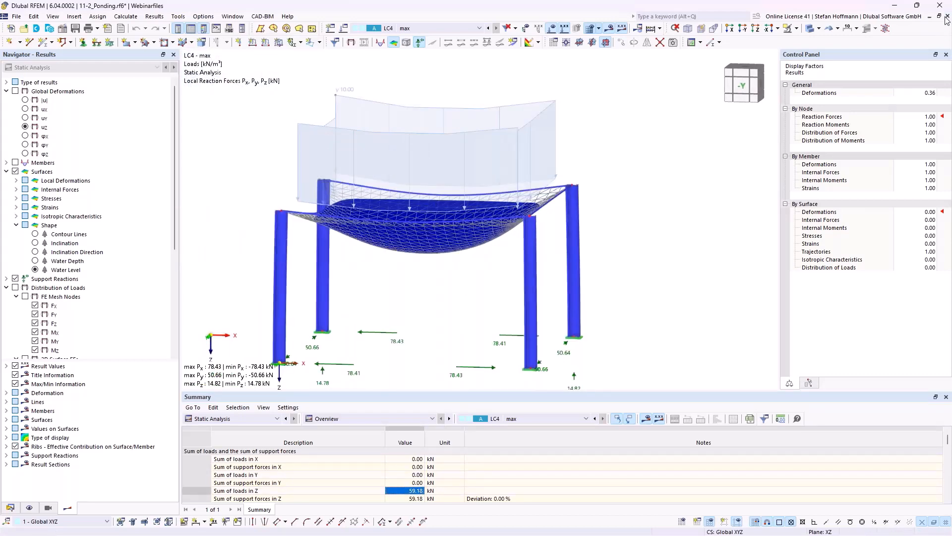
pyautogui.click(894, 6)
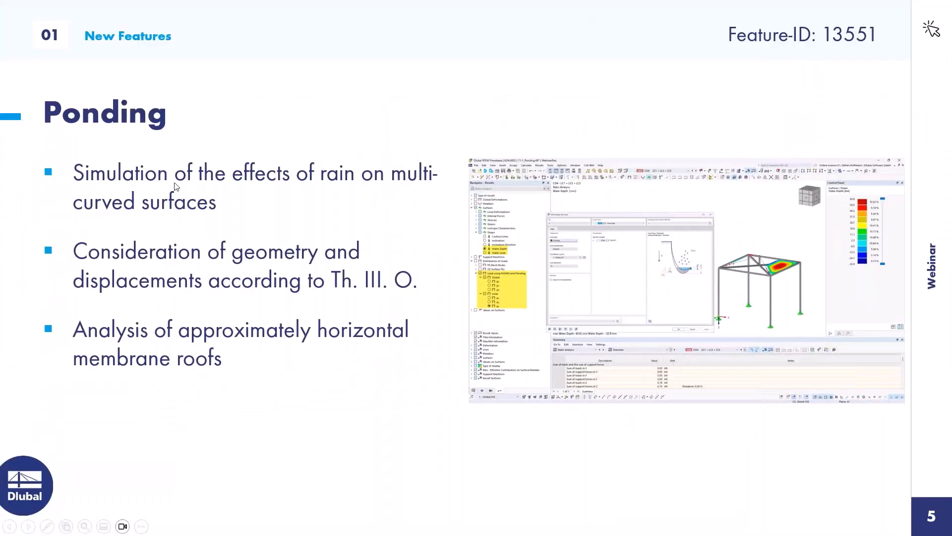
pyautogui.click(193, 166)
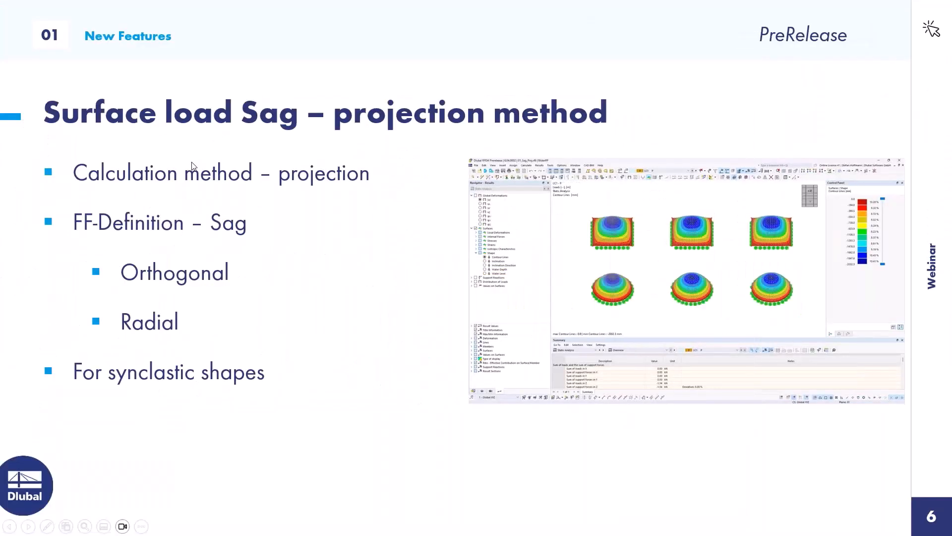
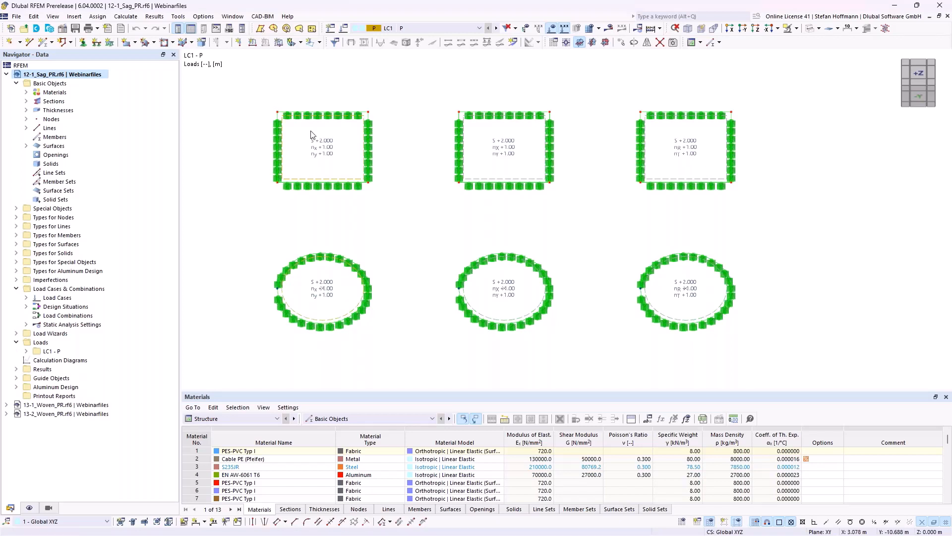
# Step: Review the form-finding load of the first square surface: load types, standard calculation method, force scales and sag value
pyautogui.doubleClick(331, 157)
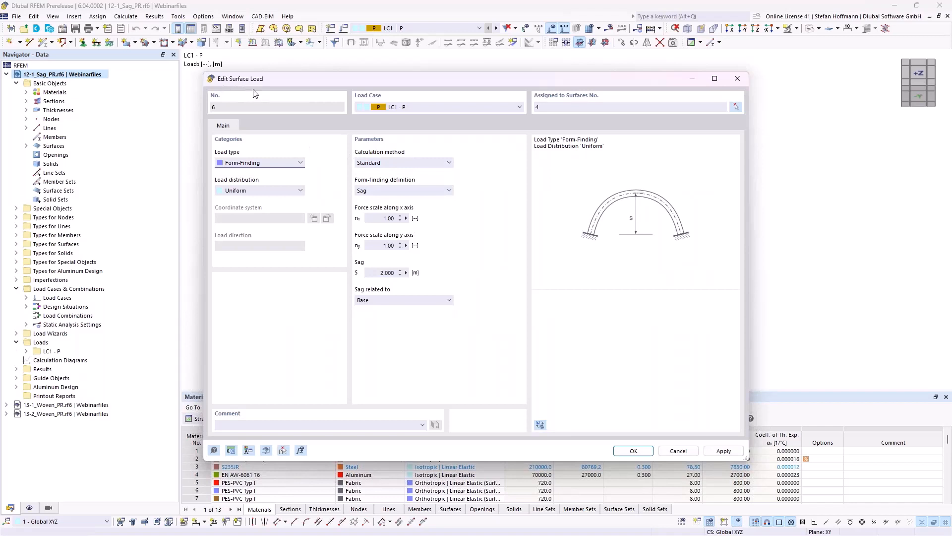
pyautogui.click(240, 164)
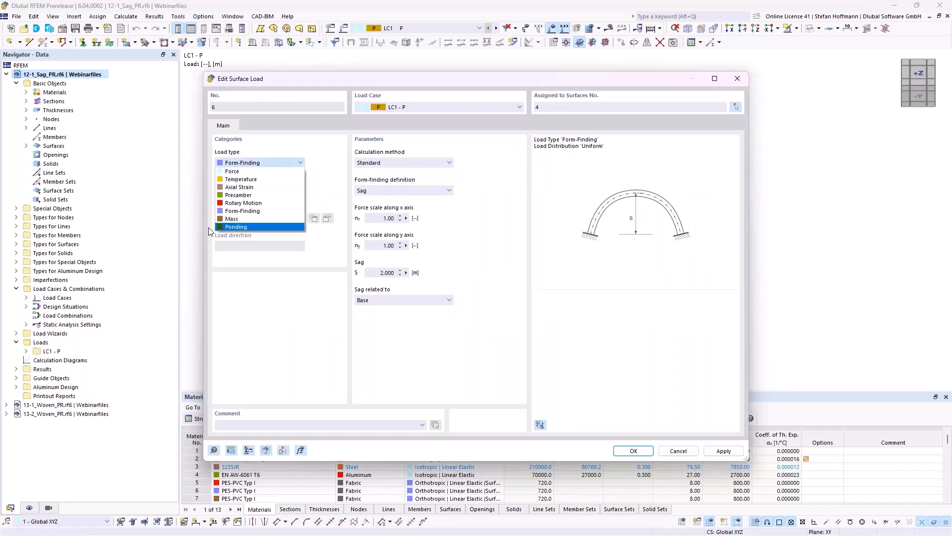
pyautogui.click(248, 211)
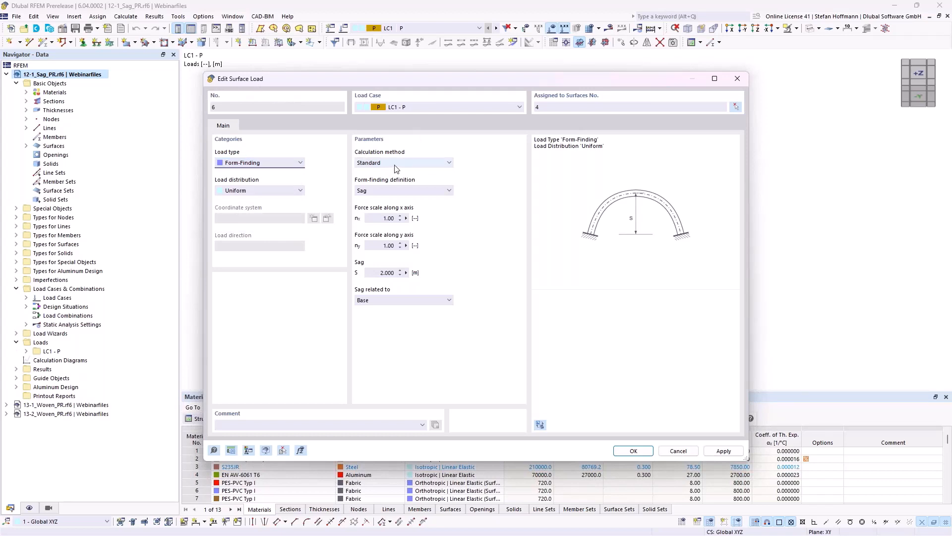
pyautogui.click(397, 219)
pyautogui.click(399, 245)
pyautogui.click(398, 273)
pyautogui.press('Return')
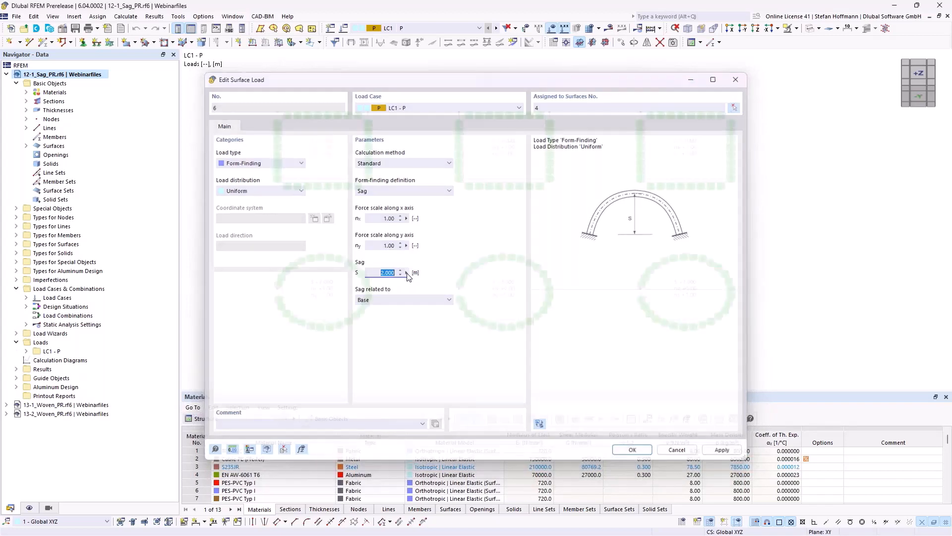
# Step: Check the form-finding load settings of the first circular surface and of the middle square surface
pyautogui.doubleClick(332, 284)
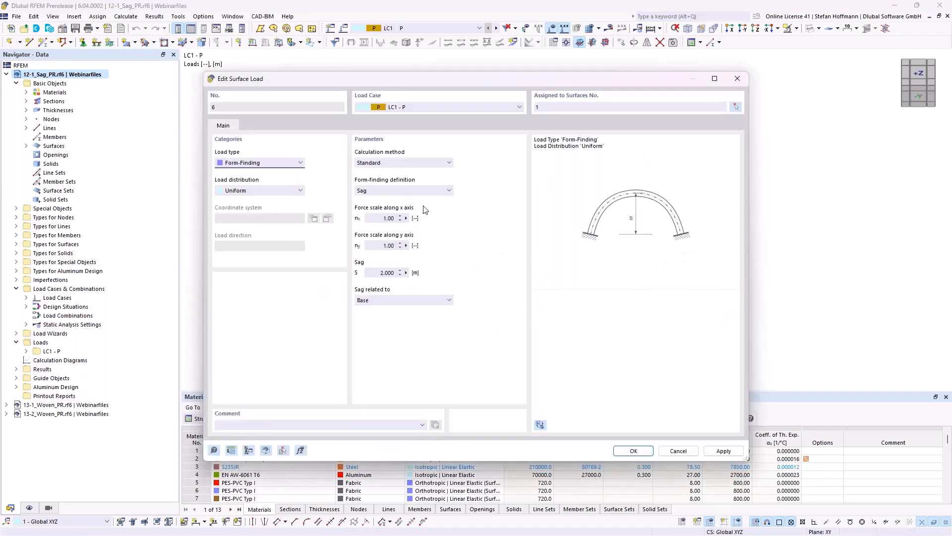
pyautogui.press('Return')
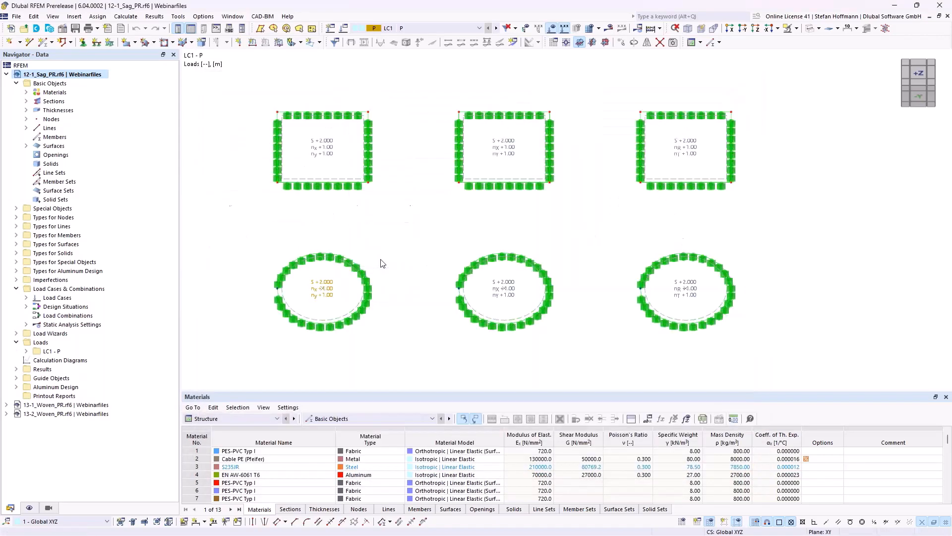
pyautogui.doubleClick(504, 159)
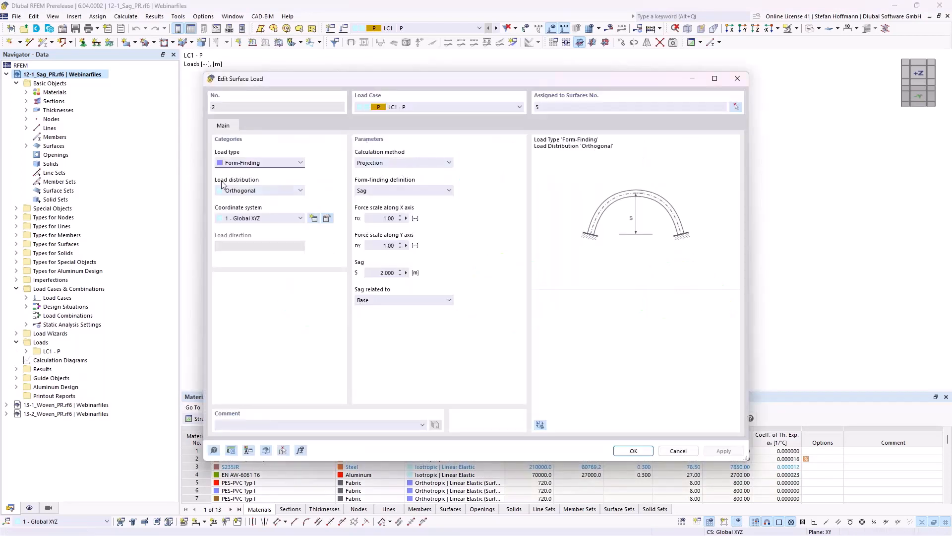
pyautogui.press('Escape')
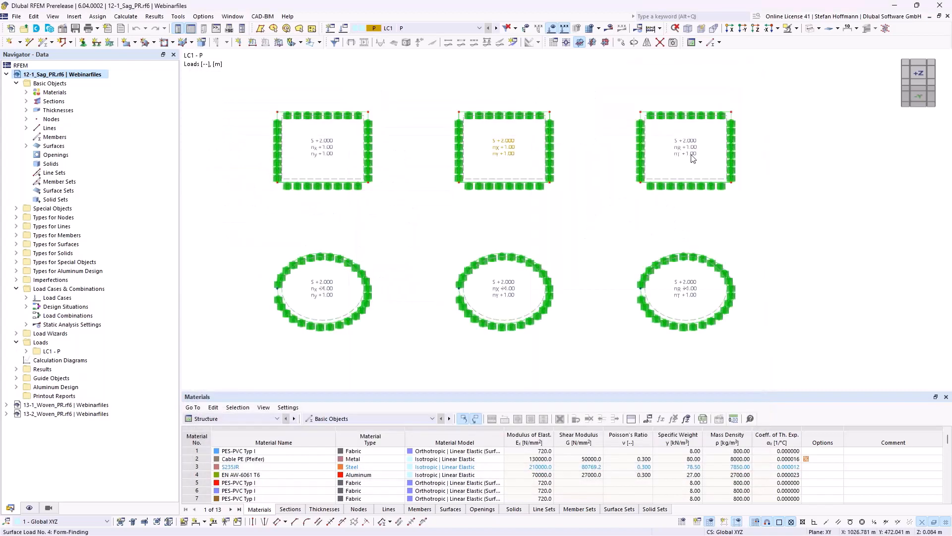
# Step: Check the form-finding load settings of the third square surface, and calculate the form-finding of the whole model
pyautogui.doubleClick(693, 157)
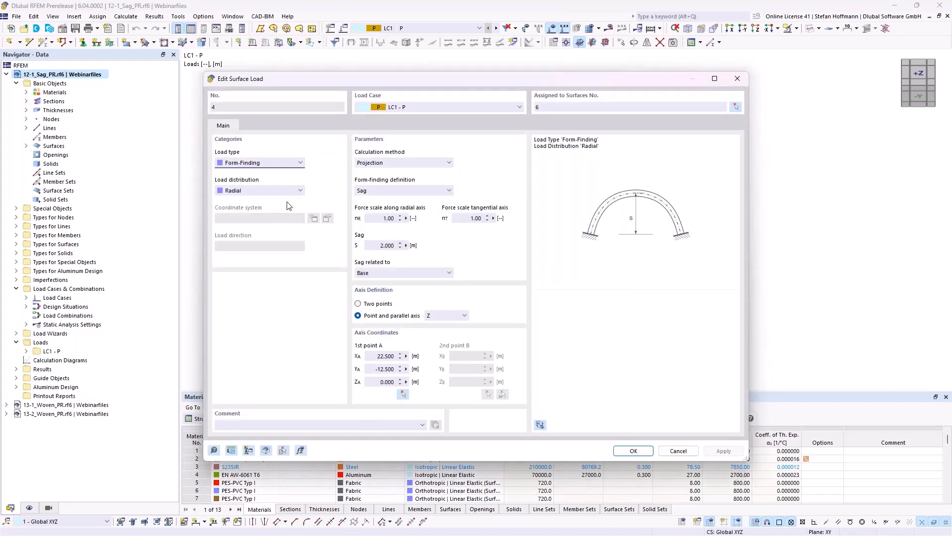
pyautogui.press('Escape')
pyautogui.press('F5')
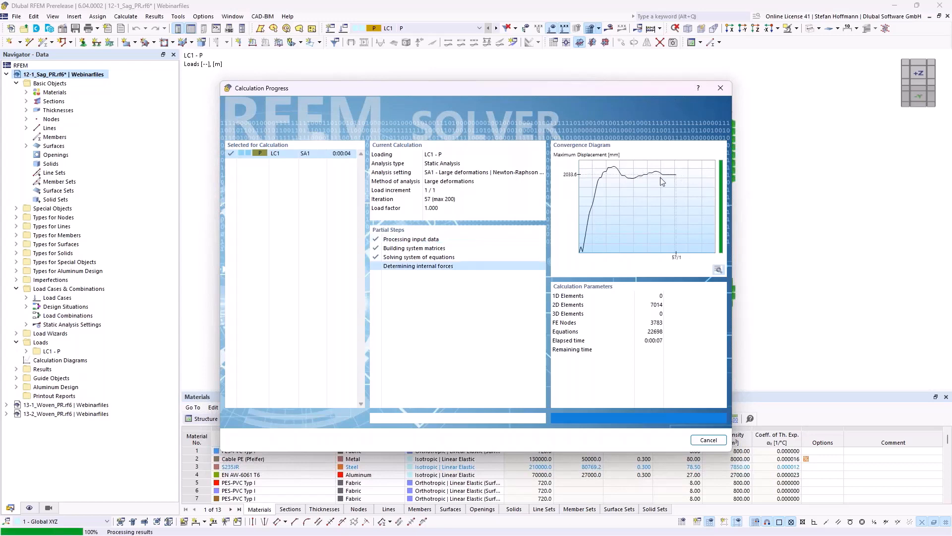
pyautogui.moveTo(490, 207); pyautogui.dragTo(511, 215, button='middle')
pyautogui.scroll(-1, 530, 214)
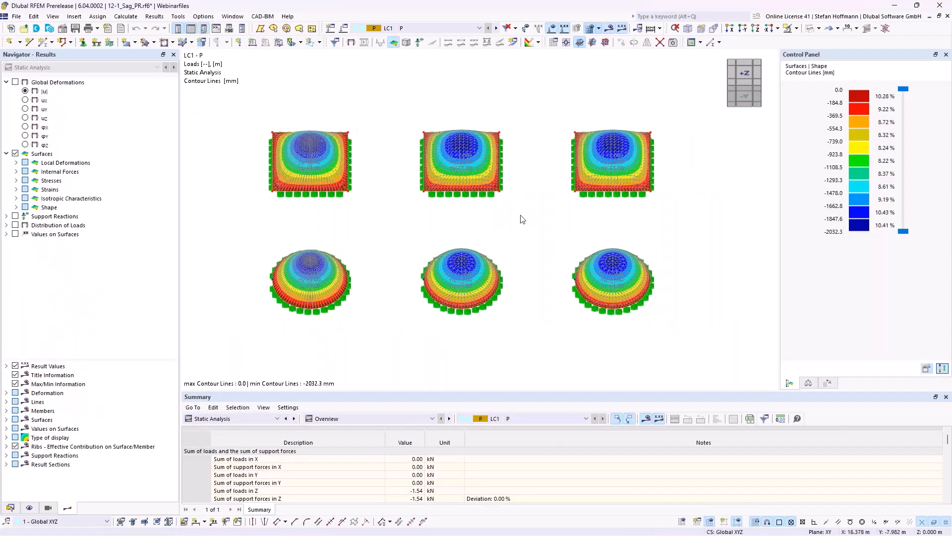
# Step: Review the form-finding iterations, speed of convergence, and precision and tolerance settings of static analysis setting SA1
pyautogui.click(640, 33)
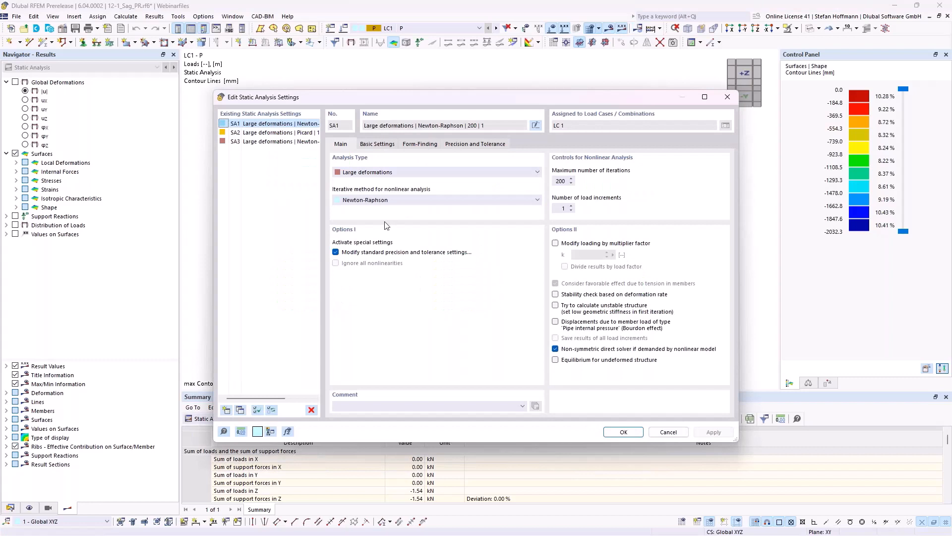
pyautogui.click(420, 148)
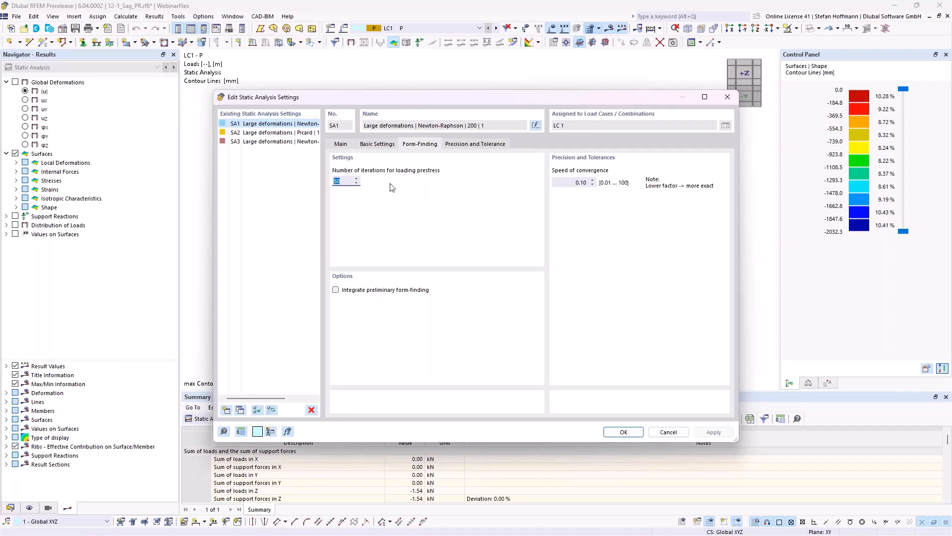
pyautogui.click(577, 182)
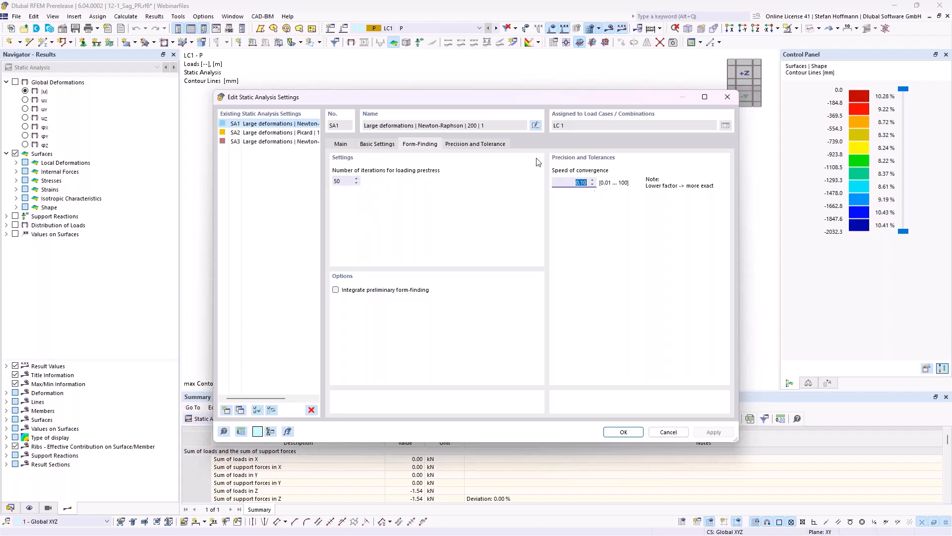
pyautogui.click(487, 144)
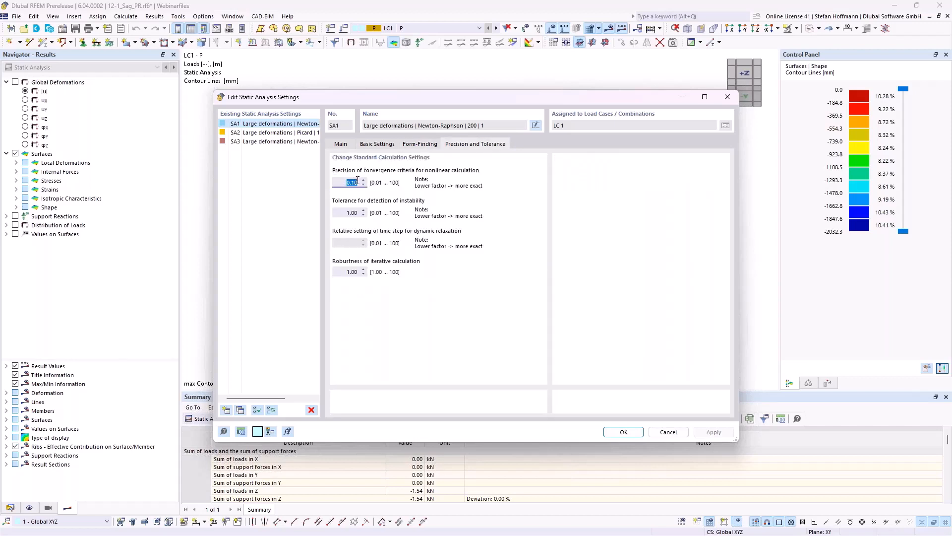
pyautogui.press('Escape')
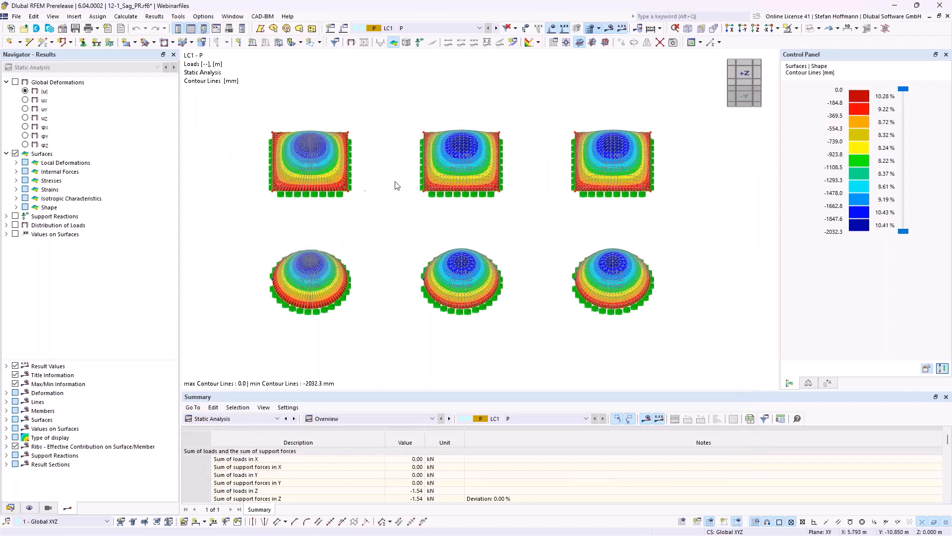
# Step: Hide the results and compare the form-found meshes of the first and middle square surfaces in plan view
pyautogui.click(610, 28)
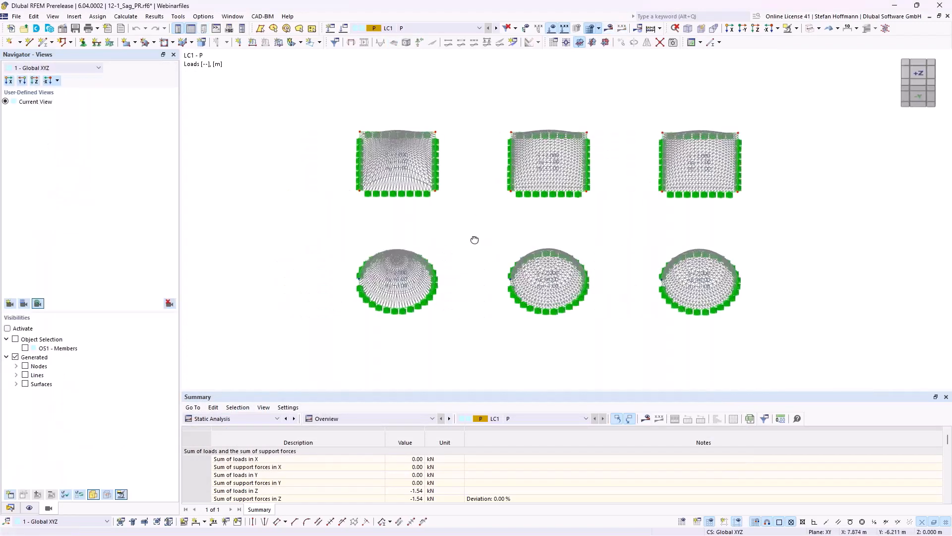
pyautogui.keyDown('ctrl'); pyautogui.moveTo(474, 240); pyautogui.dragTo(471, 255, button='middle'); pyautogui.keyUp('ctrl')
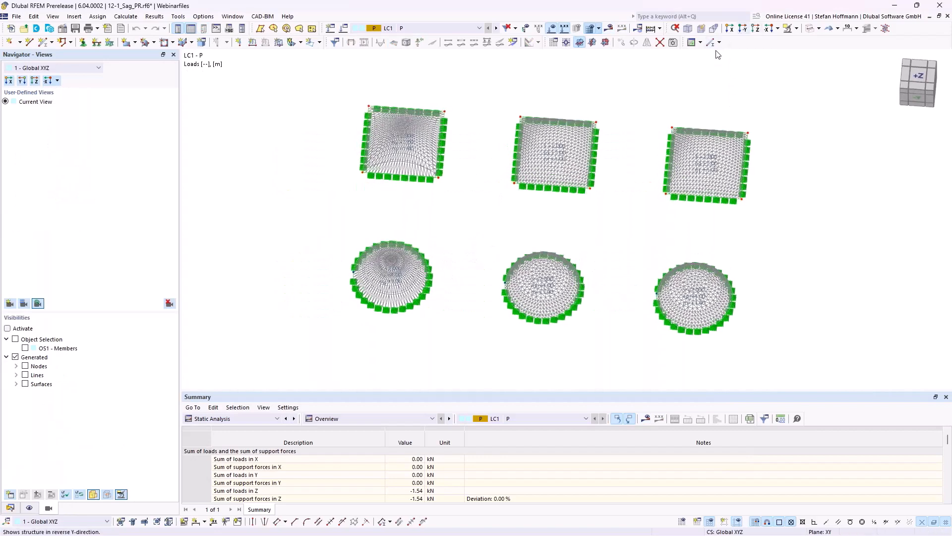
pyautogui.click(756, 28)
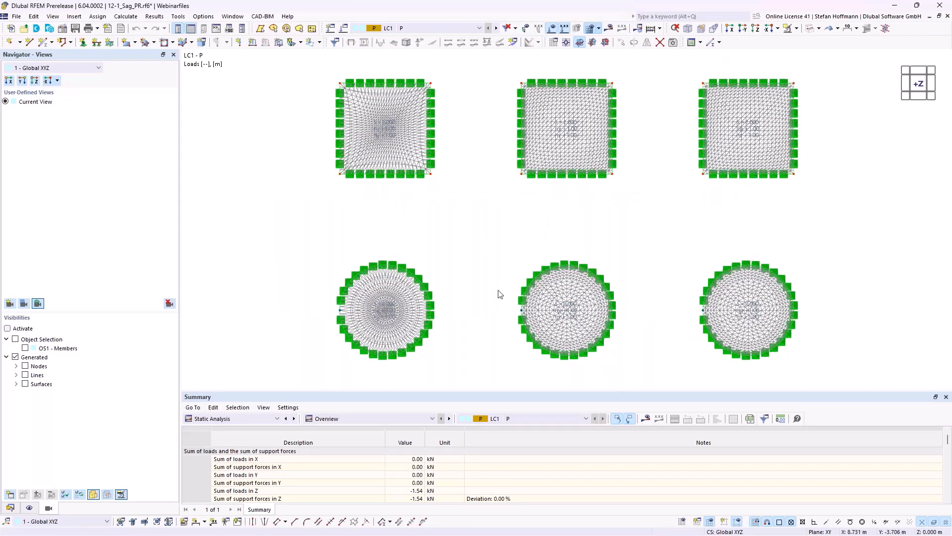
pyautogui.scroll(4, 424, 135)
pyautogui.scroll(-2, 425, 143)
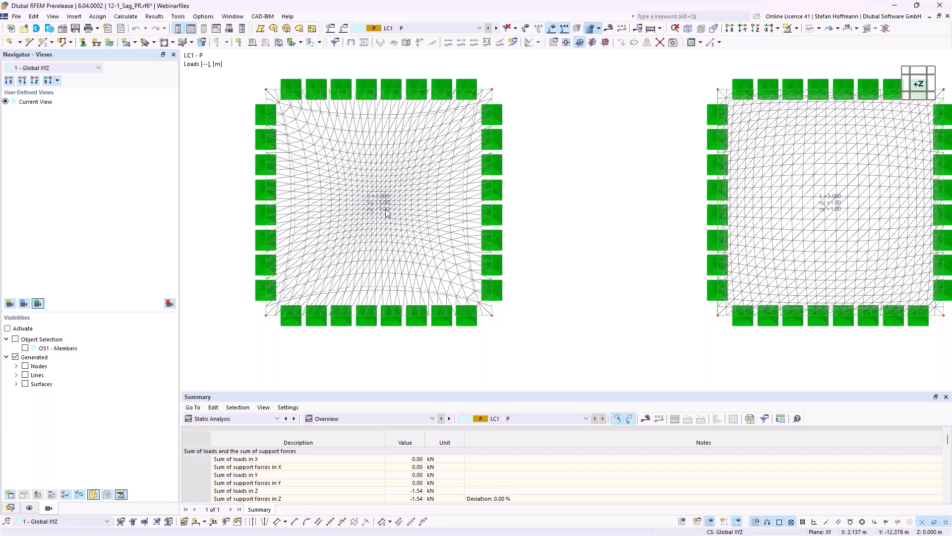
pyautogui.moveTo(723, 216); pyautogui.dragTo(362, 196, button='middle')
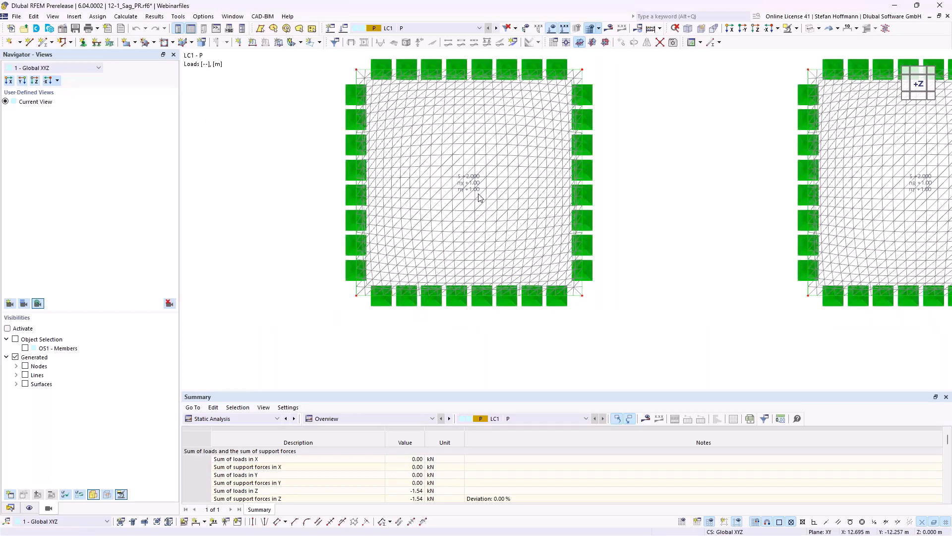
pyautogui.scroll(-1, 478, 194)
pyautogui.scroll(-5, 481, 196)
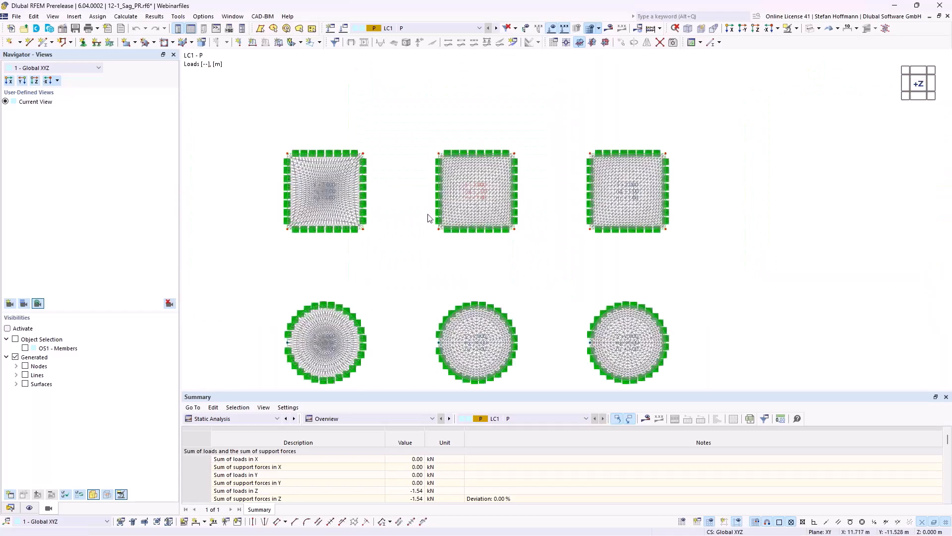
pyautogui.scroll(1, 430, 216)
pyautogui.moveTo(430, 214); pyautogui.dragTo(459, 182, button='middle')
# Step: Show the results again and examine the shape contour lines of all six surfaces in an oblique view
pyautogui.click(610, 29)
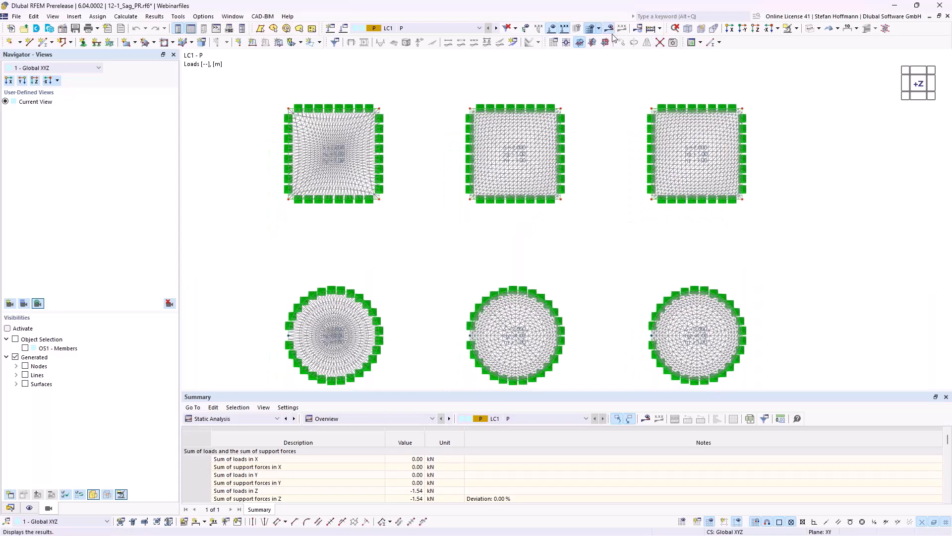
pyautogui.keyDown('ctrl'); pyautogui.moveTo(499, 233); pyautogui.dragTo(480, 173, button='middle'); pyautogui.keyUp('ctrl')
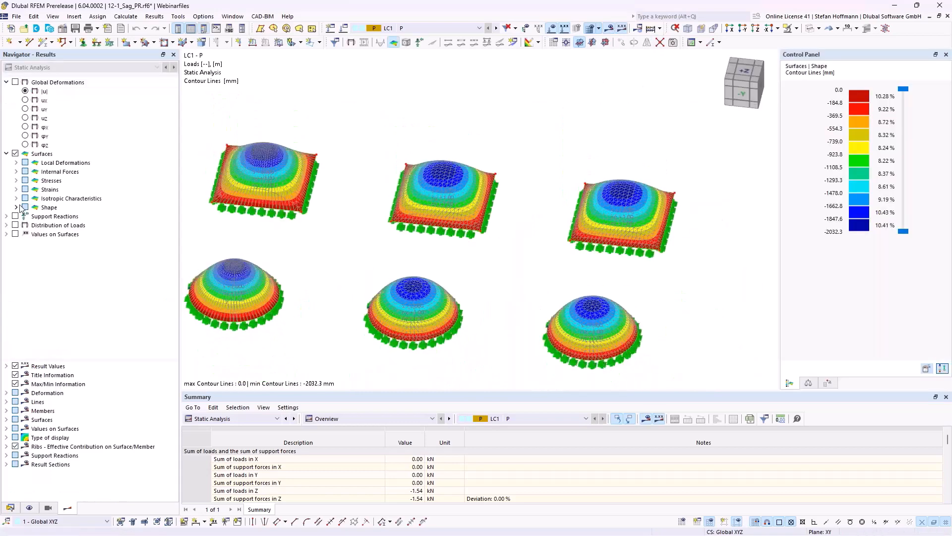
pyautogui.click(16, 208)
pyautogui.click(36, 217)
pyautogui.moveTo(328, 246); pyautogui.dragTo(375, 228, button='middle')
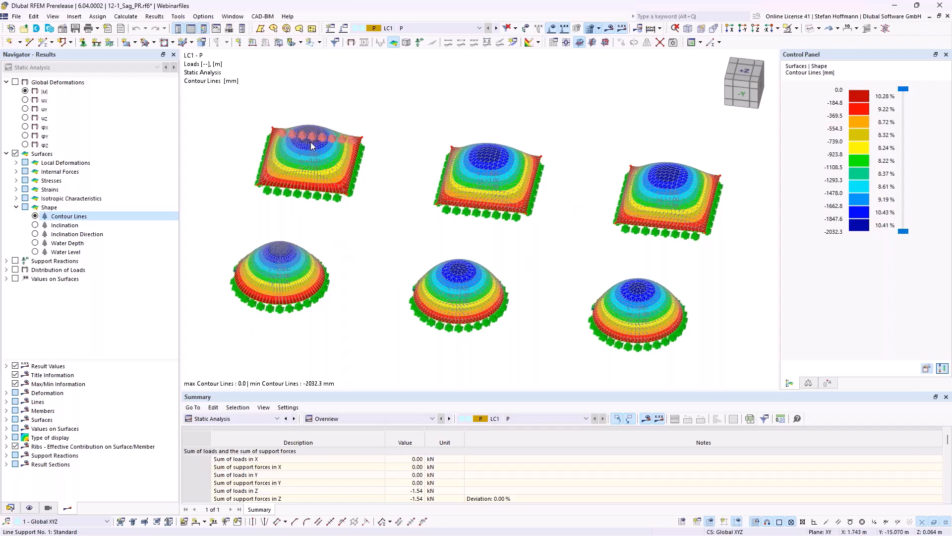
pyautogui.keyDown('ctrl'); pyautogui.moveTo(385, 234); pyautogui.dragTo(387, 220, button='middle'); pyautogui.keyUp('ctrl')
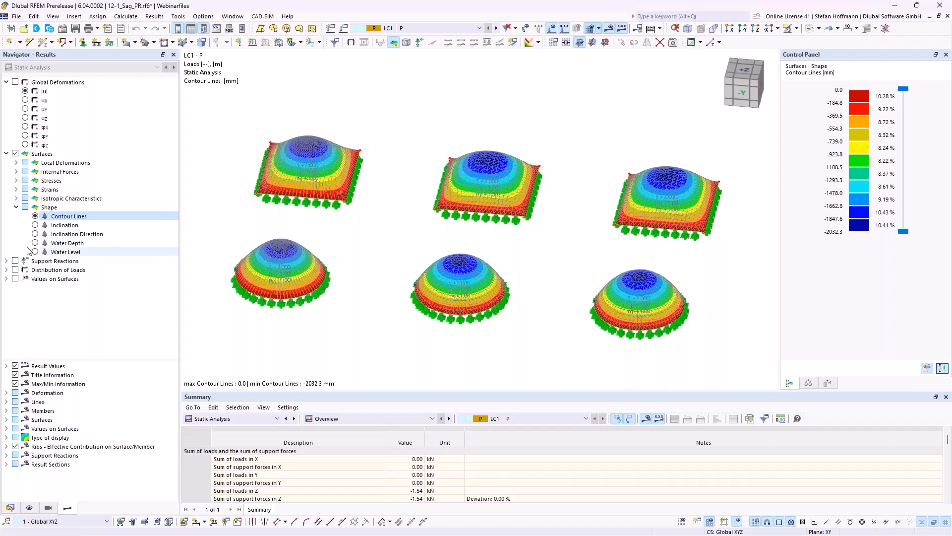
# Step: Compare the basic internal axial forces nx and ny across the square and circular surfaces
pyautogui.click(15, 181)
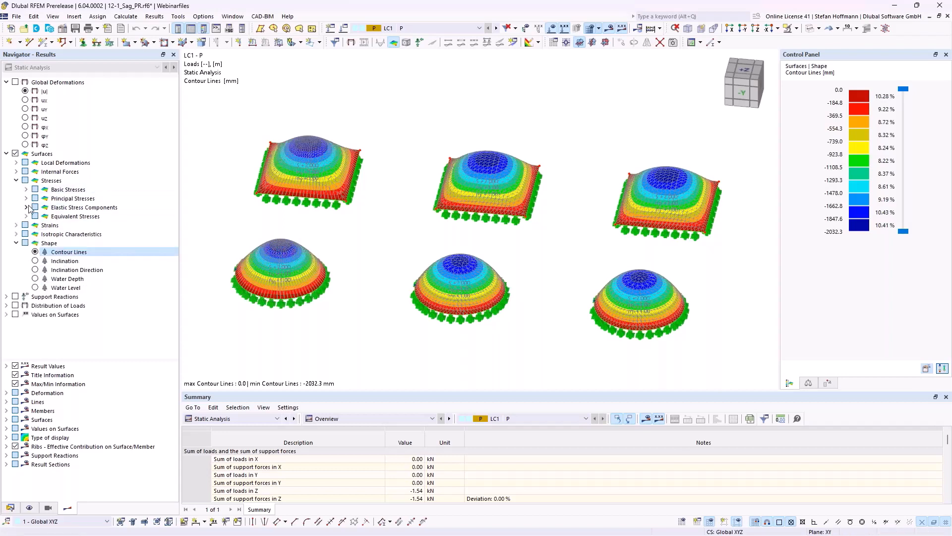
pyautogui.click(27, 199)
pyautogui.click(28, 199)
pyautogui.click(16, 181)
pyautogui.click(15, 171)
pyautogui.click(45, 235)
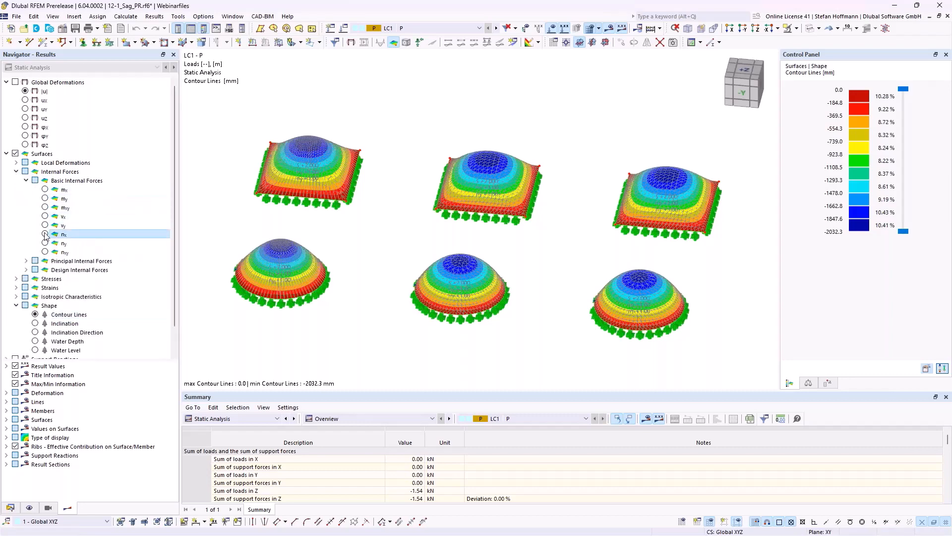
pyautogui.keyDown('ctrl'); pyautogui.moveTo(365, 221); pyautogui.dragTo(364, 259, button='middle'); pyautogui.keyUp('ctrl')
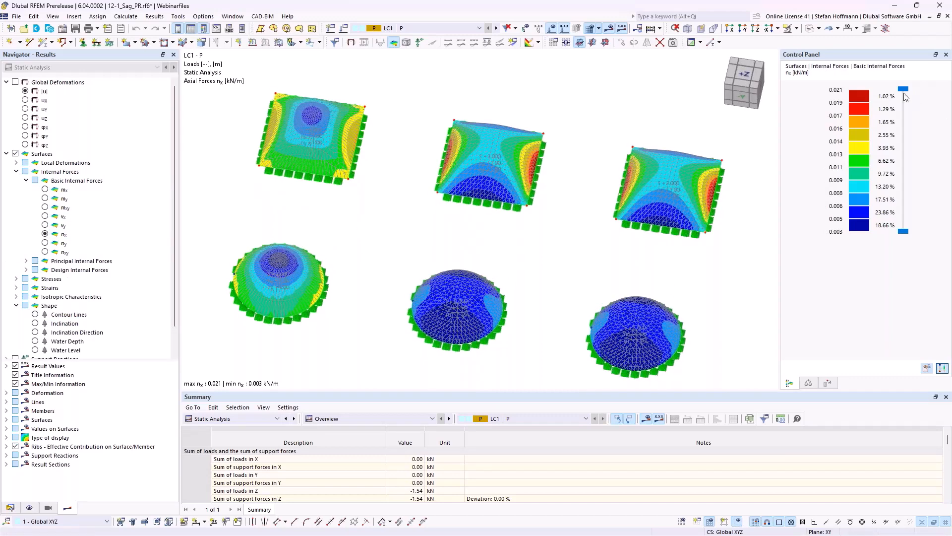
pyautogui.click(45, 243)
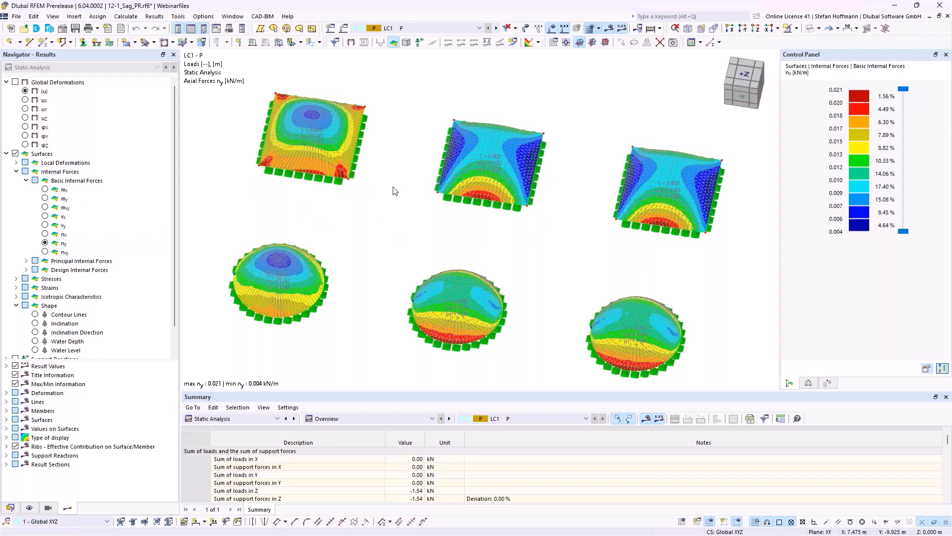
# Step: Inspect the principal axial force trajectories αm on the square surfaces, and advance the presentation to the orthotropic fabric material model slide
pyautogui.click(27, 261)
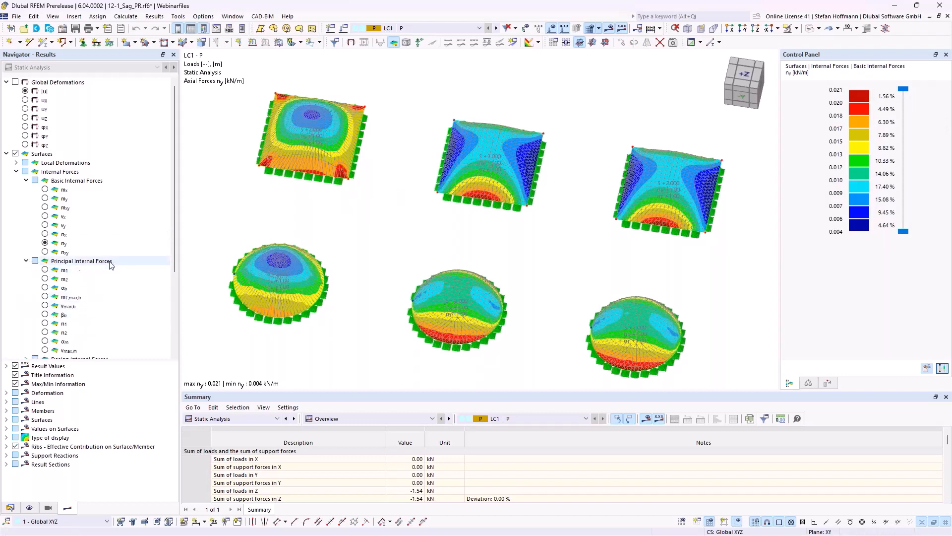
pyautogui.click(65, 342)
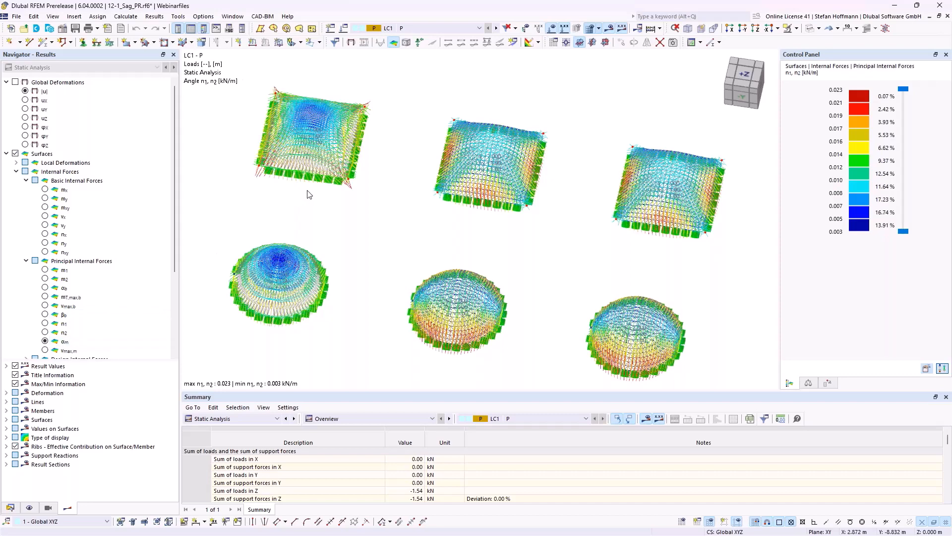
pyautogui.click(808, 383)
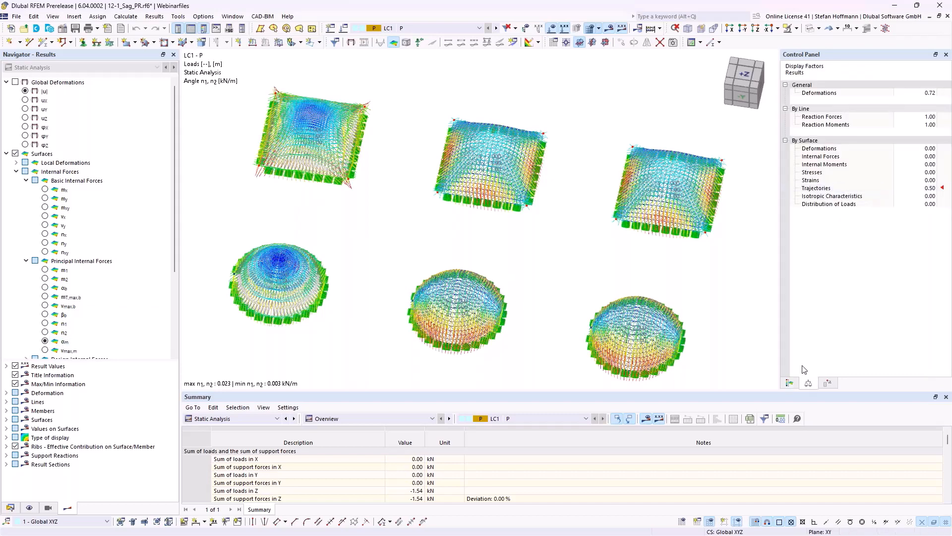
pyautogui.click(793, 384)
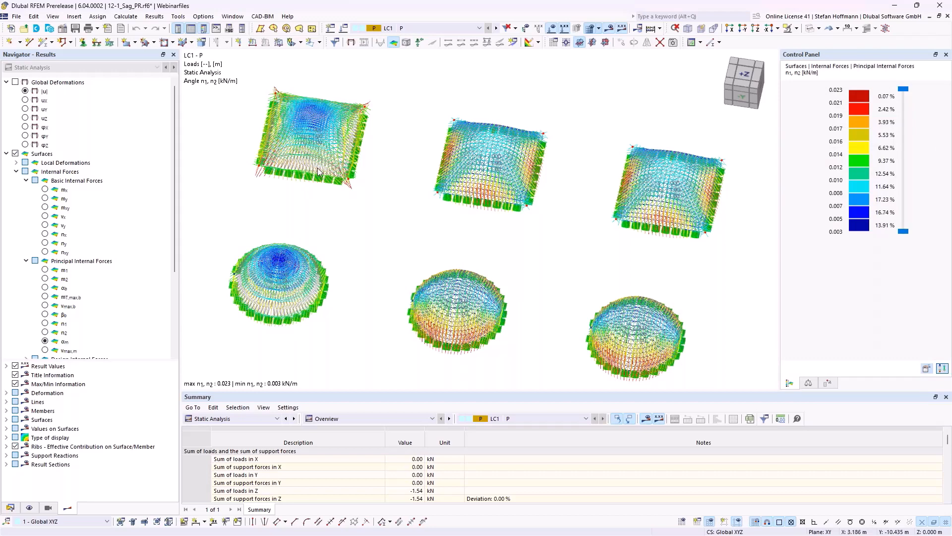
pyautogui.scroll(5, 325, 173)
pyautogui.scroll(-3, 378, 242)
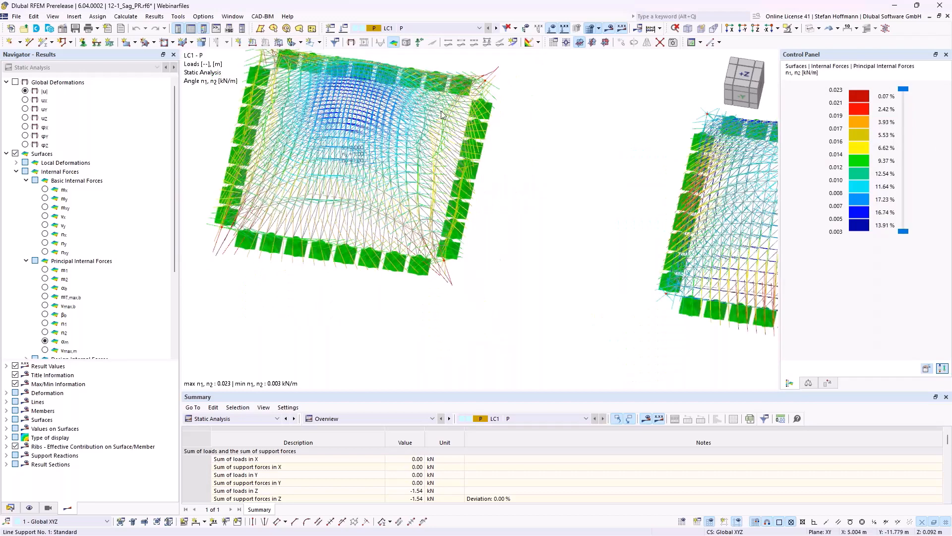
pyautogui.scroll(-1, 394, 110)
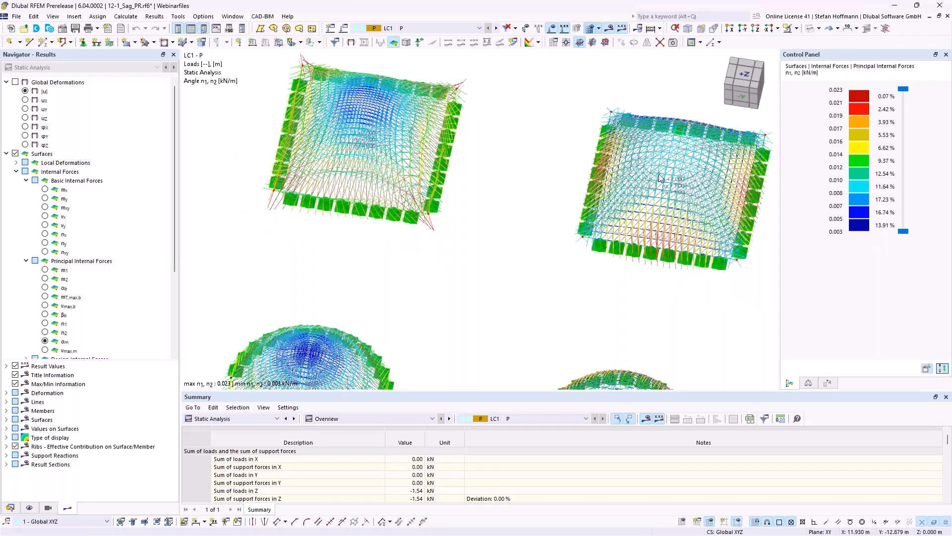
pyautogui.scroll(-2, 661, 180)
pyautogui.moveTo(660, 180); pyautogui.dragTo(546, 172, button='middle')
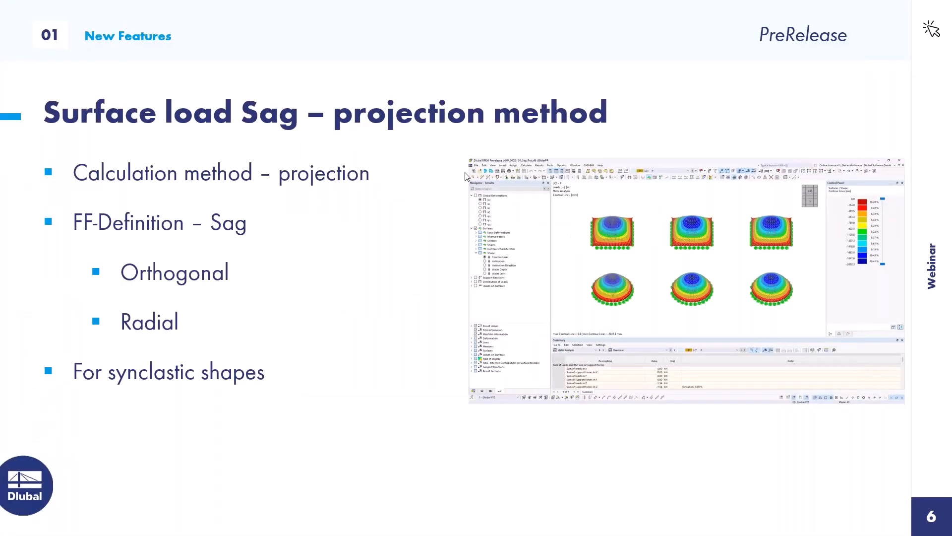
pyautogui.click(488, 219)
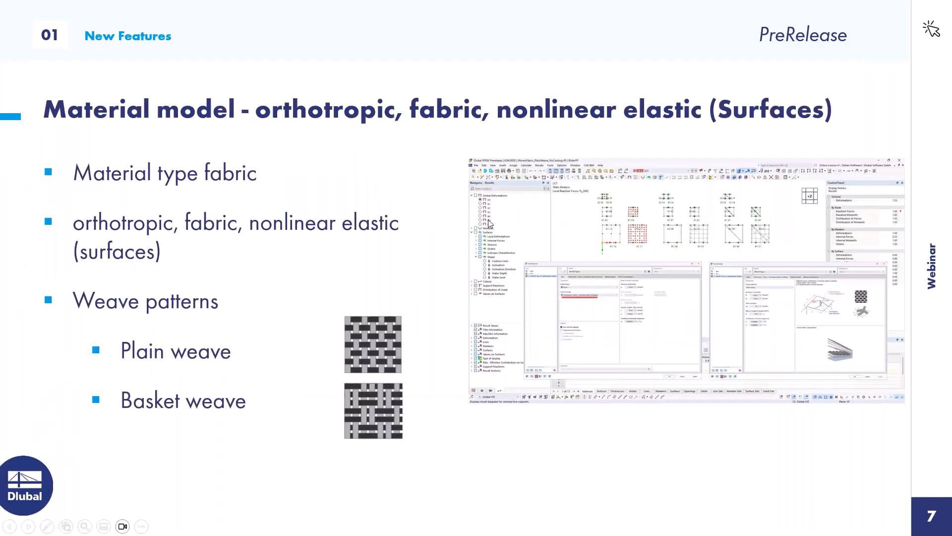
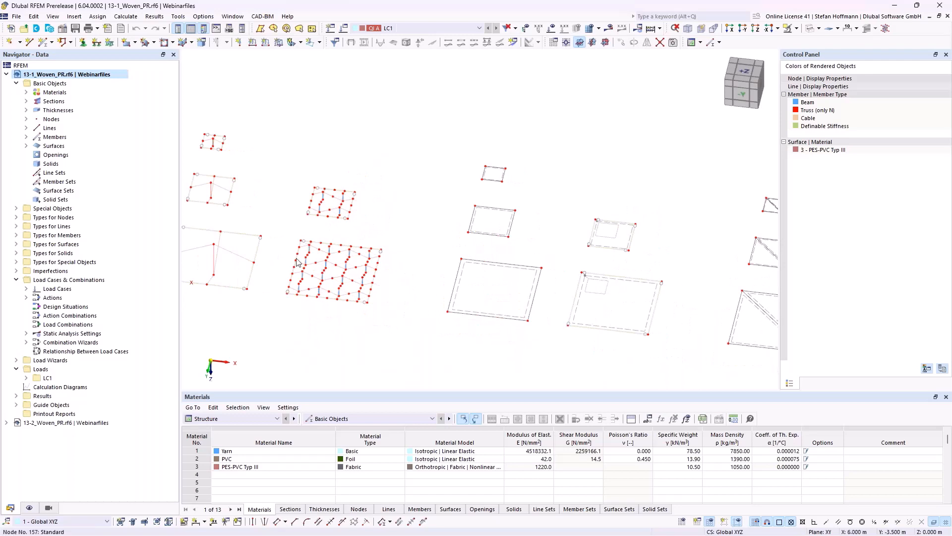
# Step: In 13-1_Woven_PR.rf6, open surface 13's PES-PVC Typ III material for editing and look through the fabric materials in the library
pyautogui.doubleClick(466, 269)
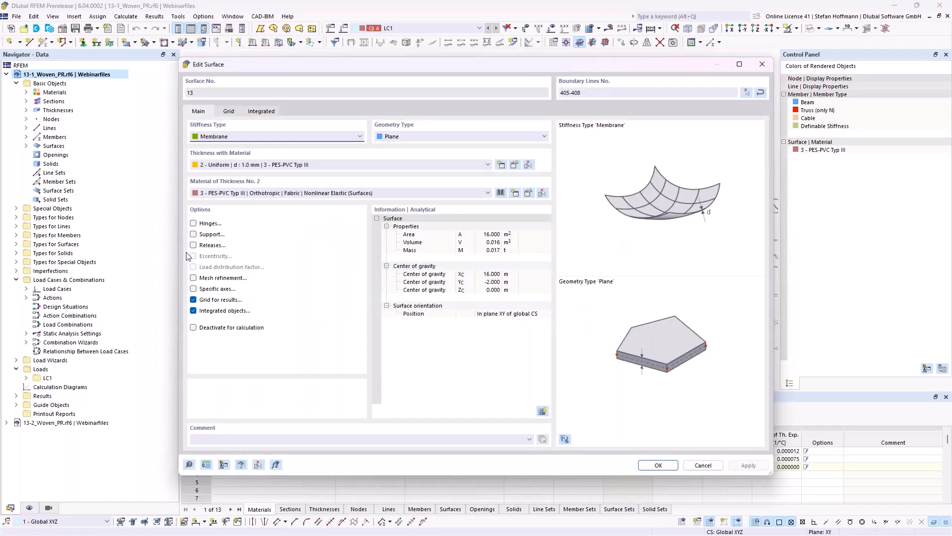
pyautogui.click(525, 193)
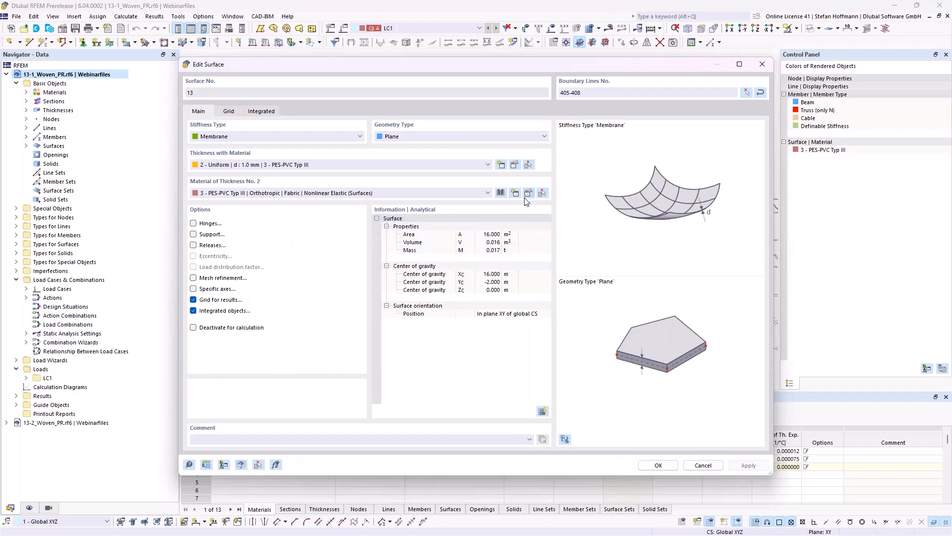
pyautogui.click(608, 89)
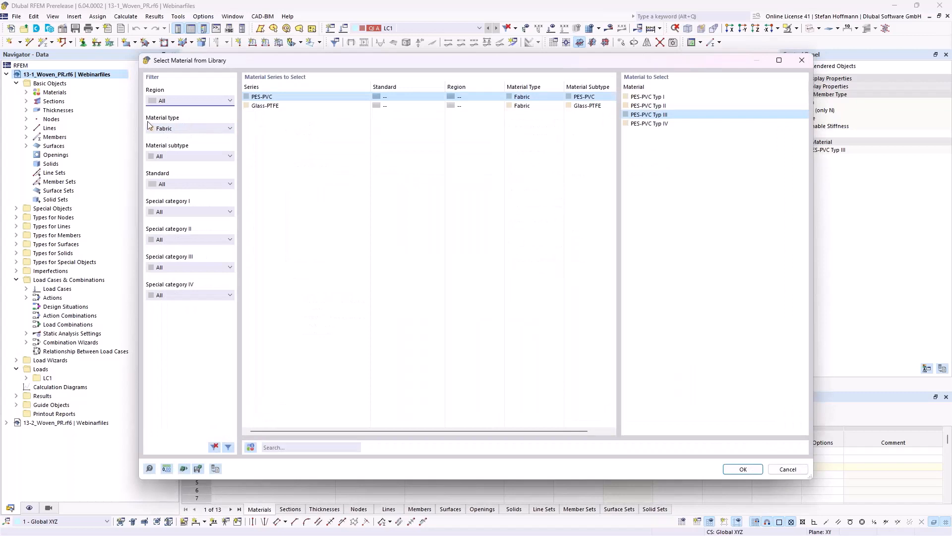
pyautogui.press('Escape')
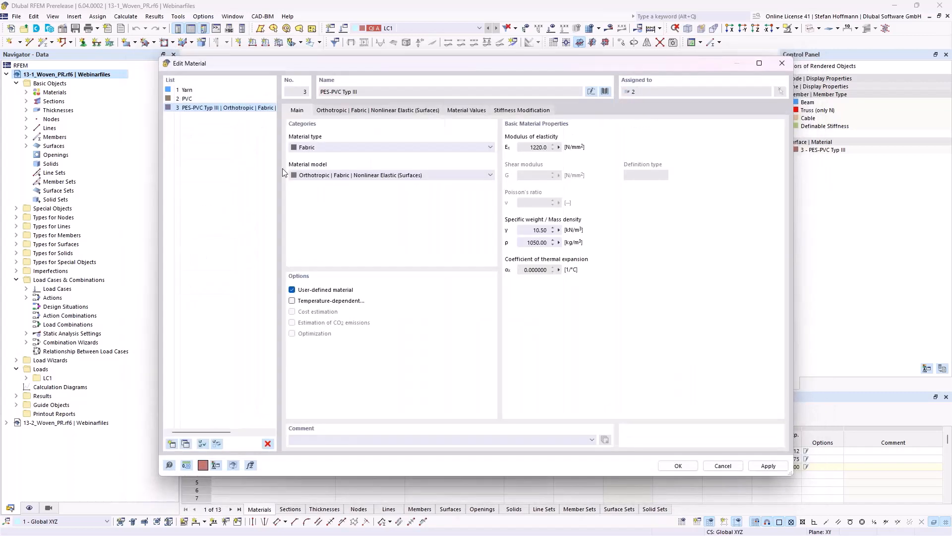
# Step: Review the fabric material models of PES-PVC Typ III and compare its nonlinear elastic parameters with the user-defined option off, then re-enable that option
pyautogui.click(359, 175)
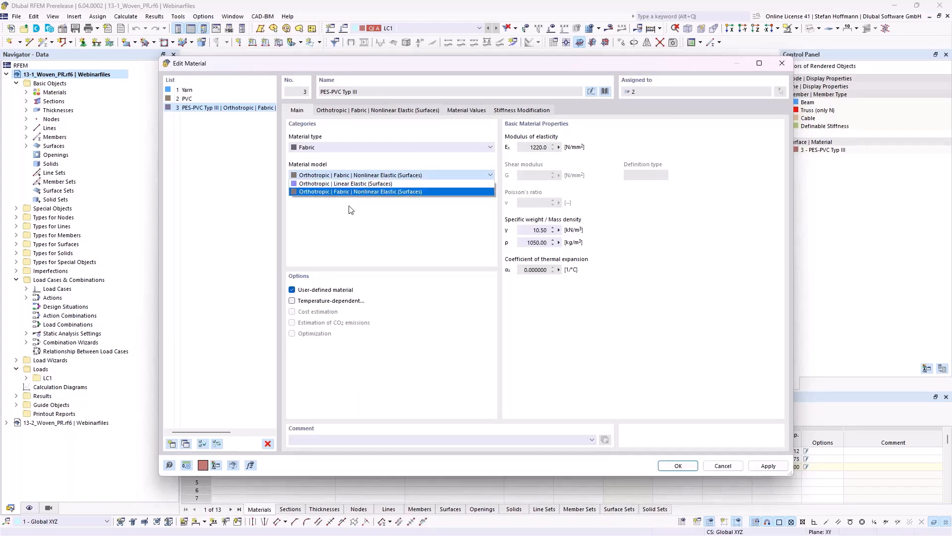
pyautogui.click(346, 226)
pyautogui.click(292, 291)
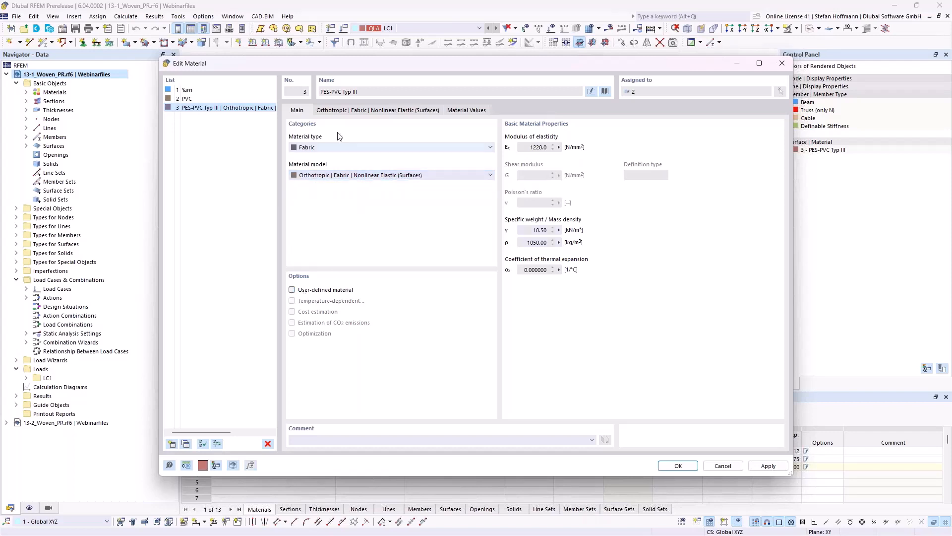
pyautogui.click(350, 110)
pyautogui.click(322, 243)
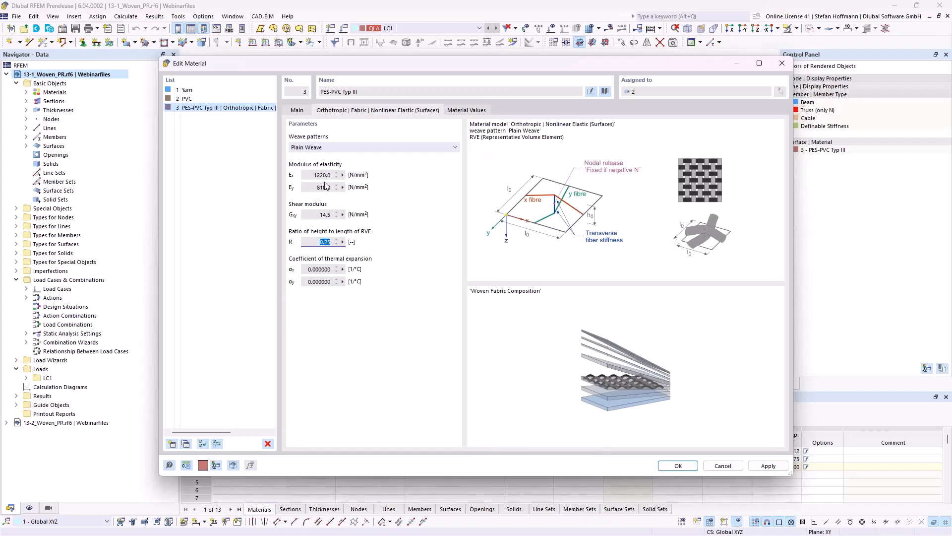
pyautogui.click(298, 110)
pyautogui.click(292, 290)
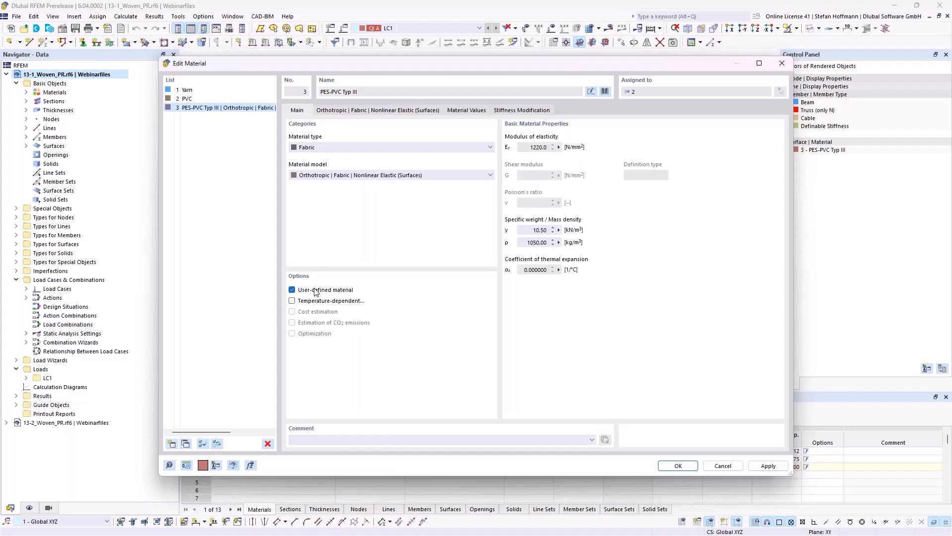
# Step: Examine the elasticity moduli, shear modulus and RVE height-to-length ratio of PES-PVC Typ III, and discard the material and surface 13 edits
pyautogui.click(364, 114)
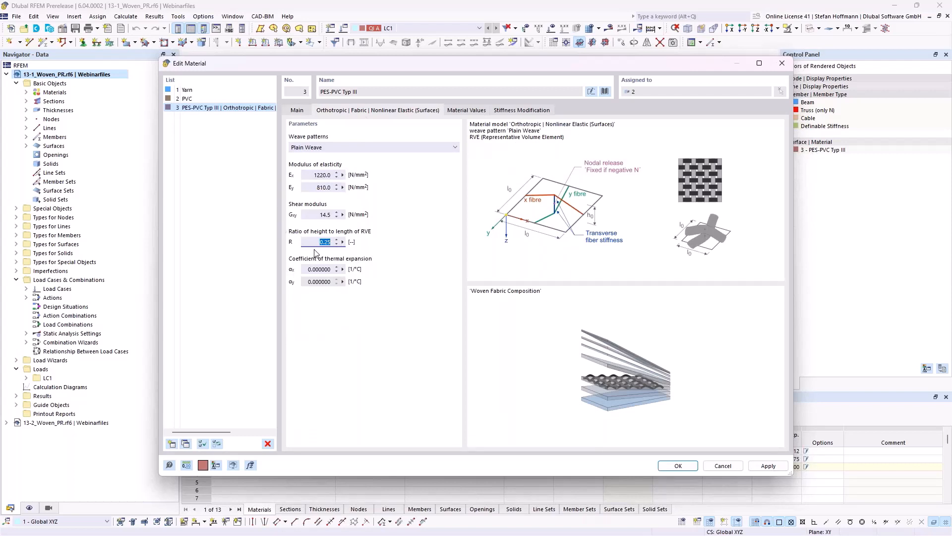
pyautogui.click(311, 174)
pyautogui.click(319, 216)
pyautogui.click(345, 243)
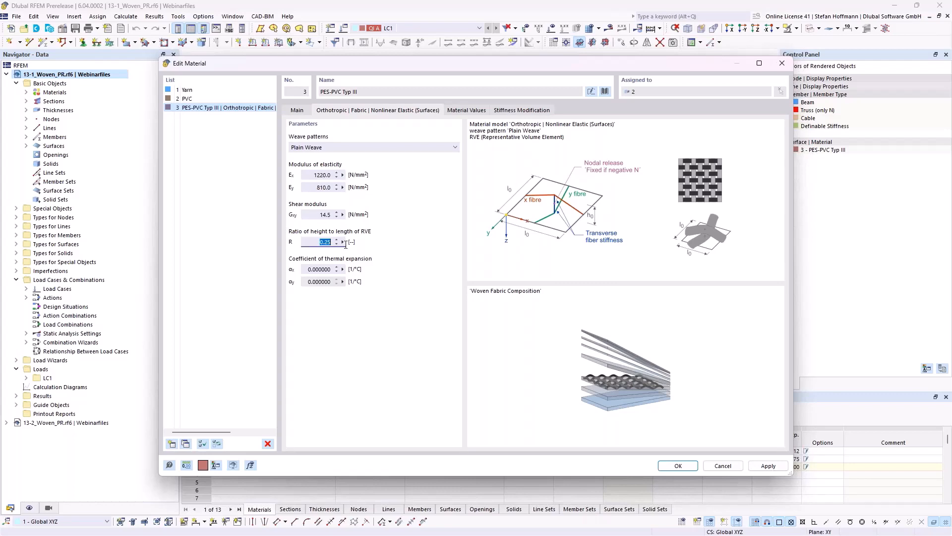
pyautogui.click(729, 466)
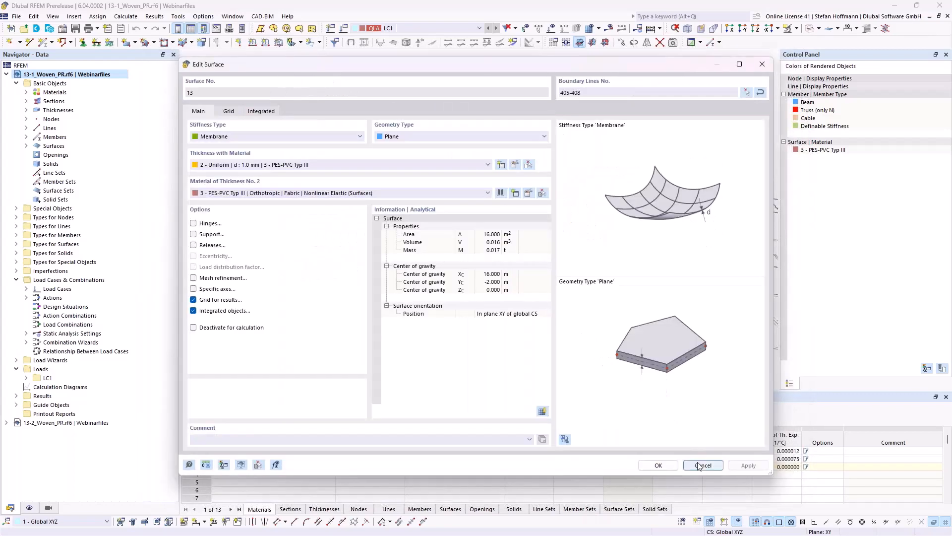
pyautogui.click(699, 465)
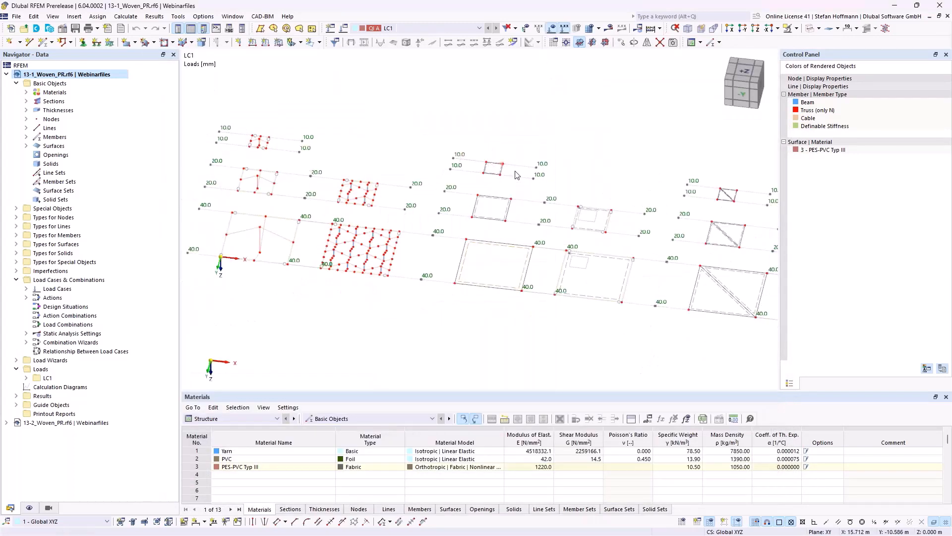
# Step: Show the LC1 results without loads and compare the local reaction forces PX of the yarn and surface models
pyautogui.click(552, 27)
pyautogui.click(610, 29)
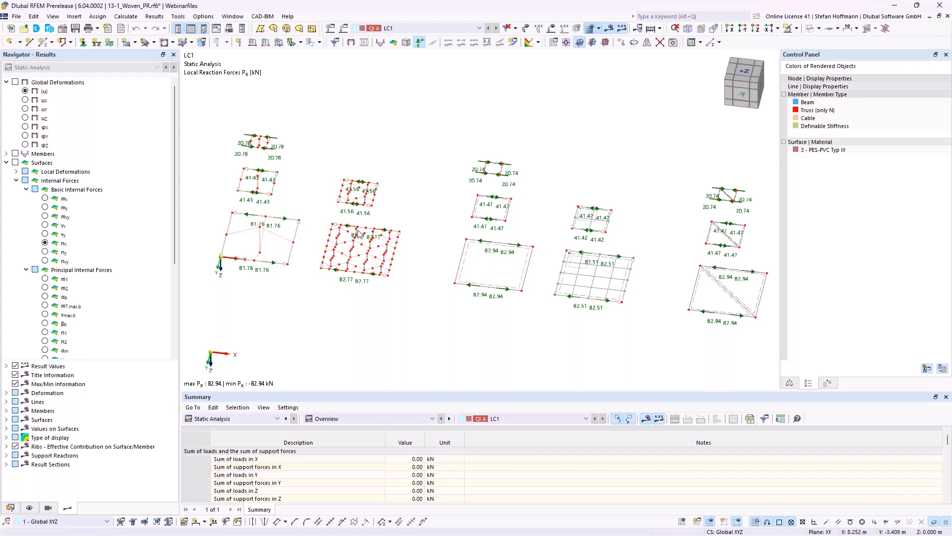
pyautogui.scroll(3, 358, 234)
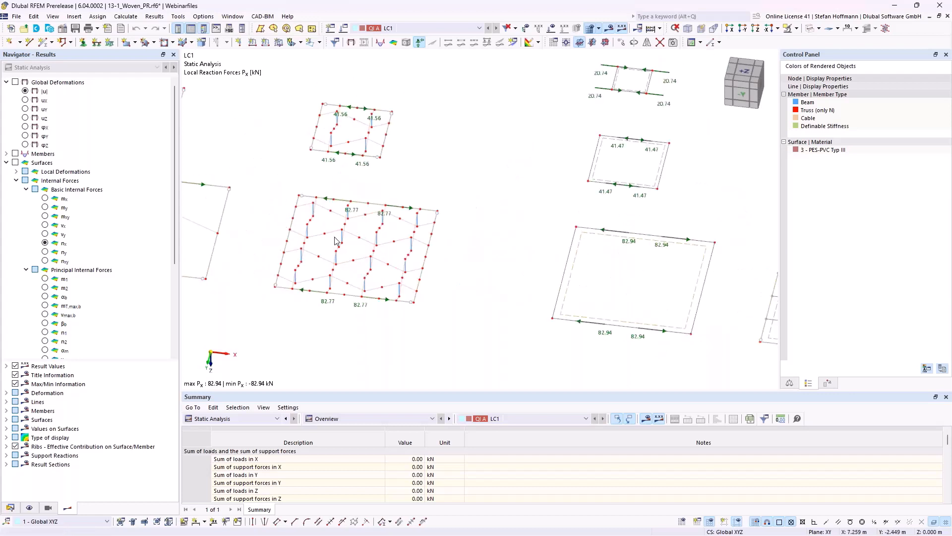
pyautogui.scroll(-2, 335, 241)
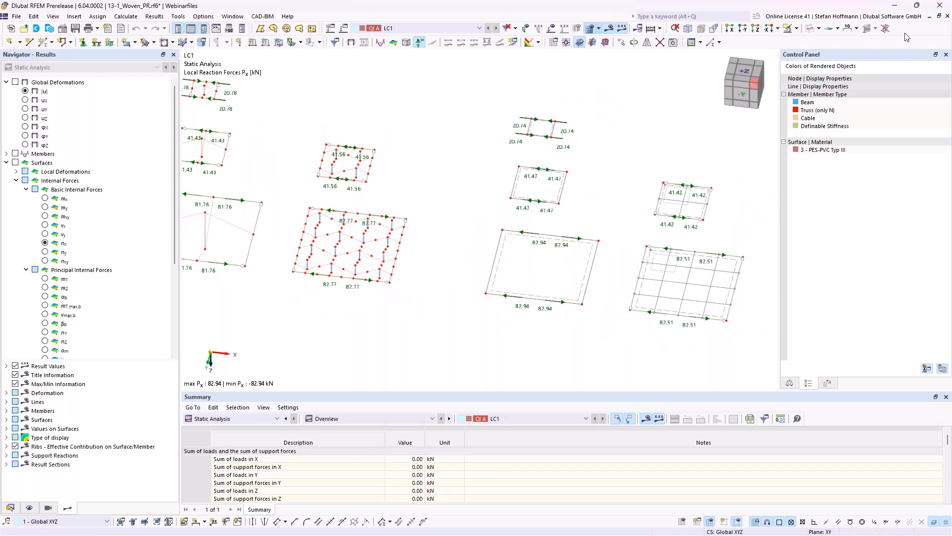
# Step: Close 13-1_Woven_PR.rf6 and examine the four membrane structures in 13-2_Woven_PR.rf6
pyautogui.click(947, 16)
pyautogui.click(518, 316)
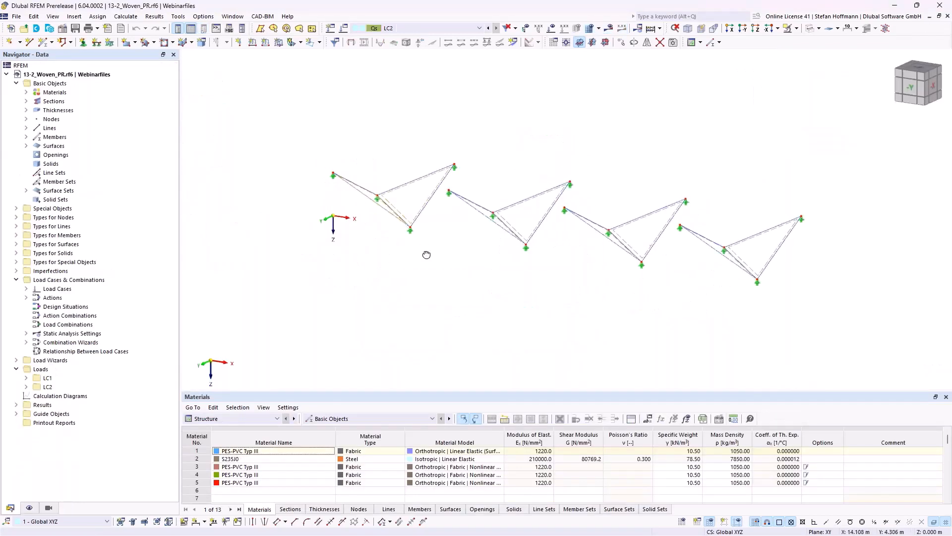
pyautogui.moveTo(427, 255); pyautogui.dragTo(446, 262, button='middle')
pyautogui.scroll(2, 446, 262)
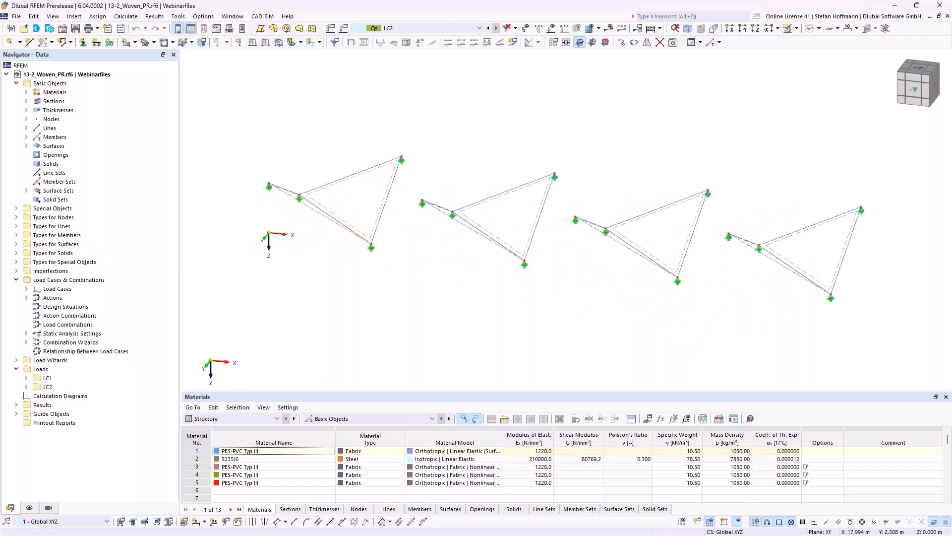
pyautogui.moveTo(472, 258); pyautogui.dragTo(448, 249, button='middle')
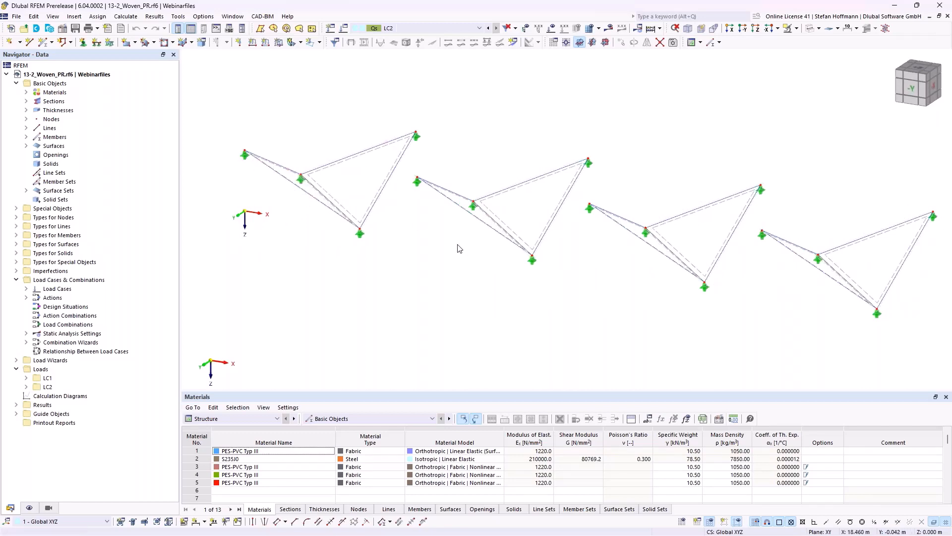
pyautogui.scroll(-1, 457, 244)
pyautogui.moveTo(458, 245)
pyautogui.mouseDown(button='middle')
pyautogui.moveTo(431, 249)
pyautogui.moveTo(442, 249)
pyautogui.mouseUp(button='middle')
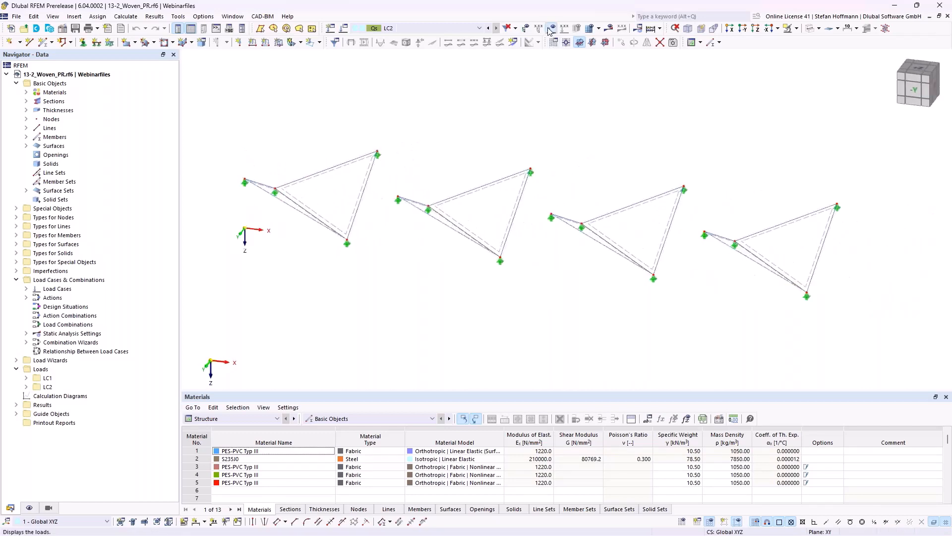
# Step: Display the loads and inspect the form-finding surface set load in LC1 and the surface loads in LC2
pyautogui.click(549, 28)
pyautogui.click(488, 28)
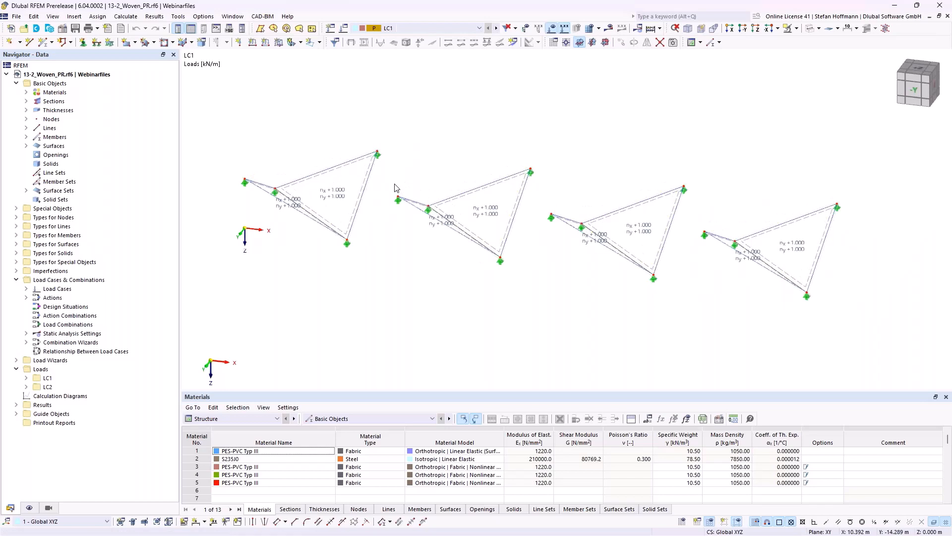
pyautogui.doubleClick(323, 199)
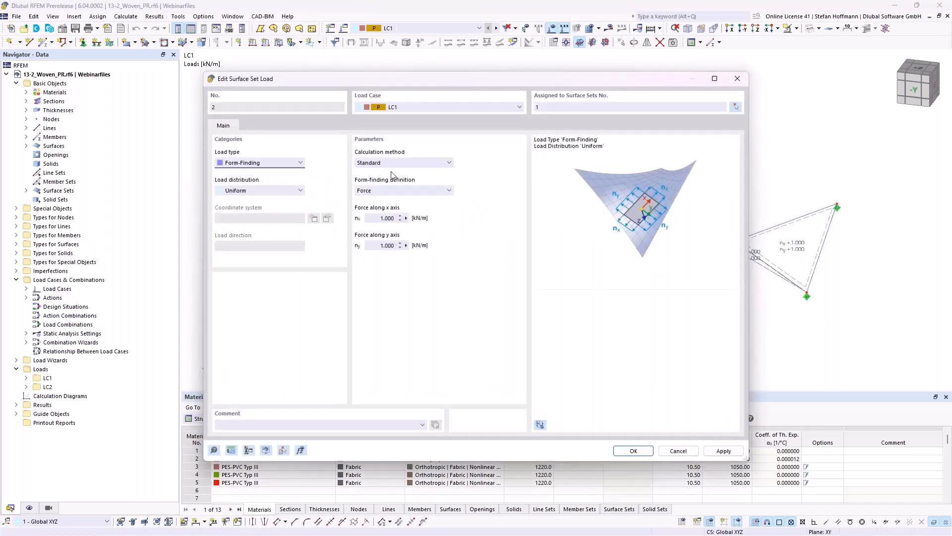
pyautogui.press('Escape')
pyautogui.click(495, 28)
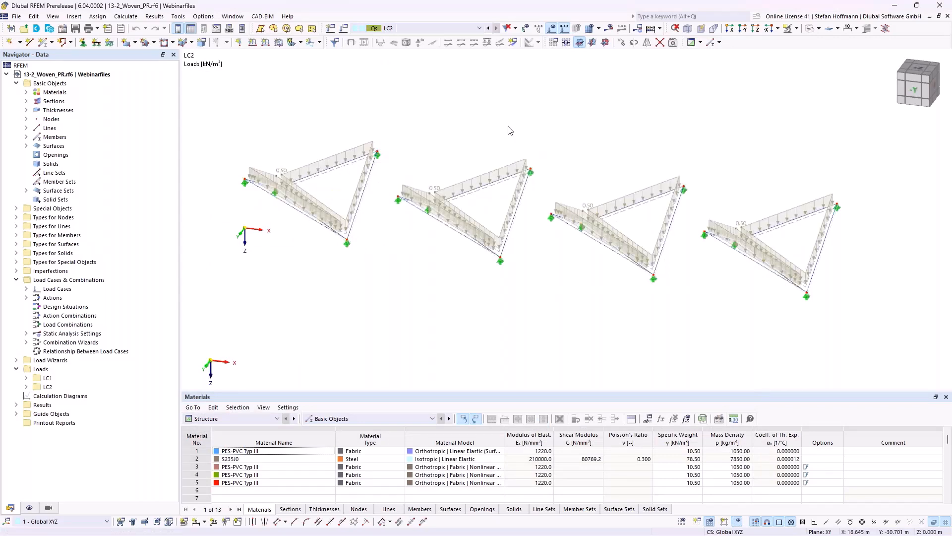
# Step: Calculate LC1 and examine the form-found shape contour lines and reaction forces of the four membranes
pyautogui.click(488, 28)
pyautogui.click(609, 28)
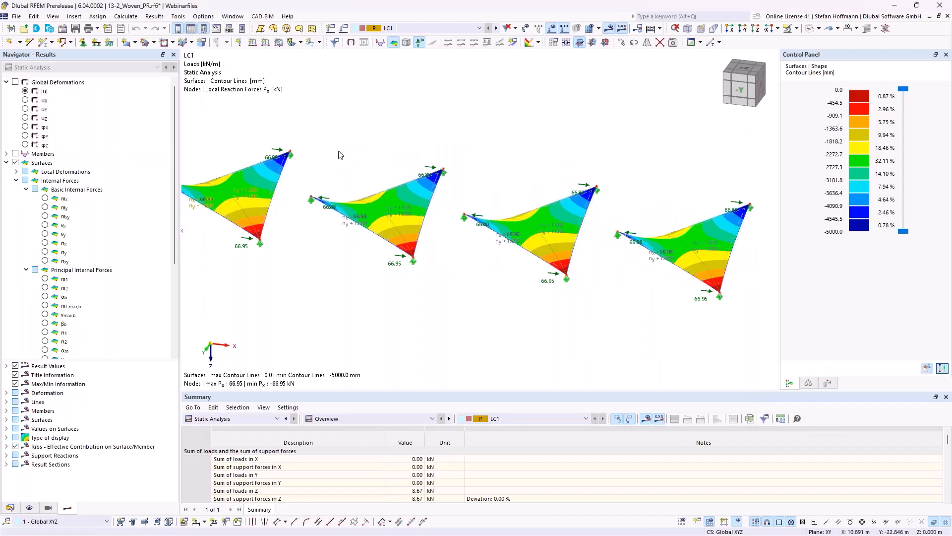
pyautogui.moveTo(356, 187); pyautogui.dragTo(463, 222, button='middle')
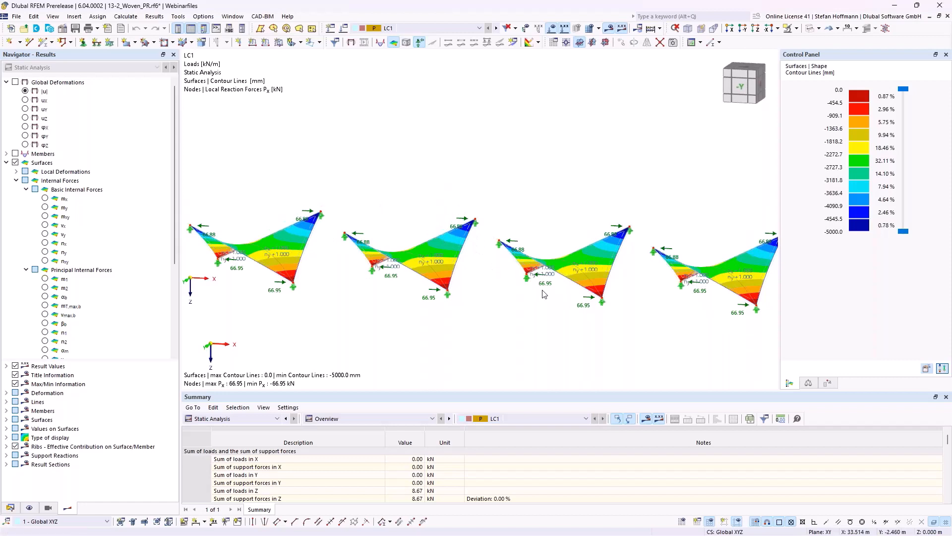
pyautogui.keyDown('ctrl'); pyautogui.moveTo(494, 298); pyautogui.dragTo(495, 264, button='middle'); pyautogui.keyUp('ctrl')
# Step: Hide the results and check the material model assigned to surface 2 of the first membrane
pyautogui.click(609, 28)
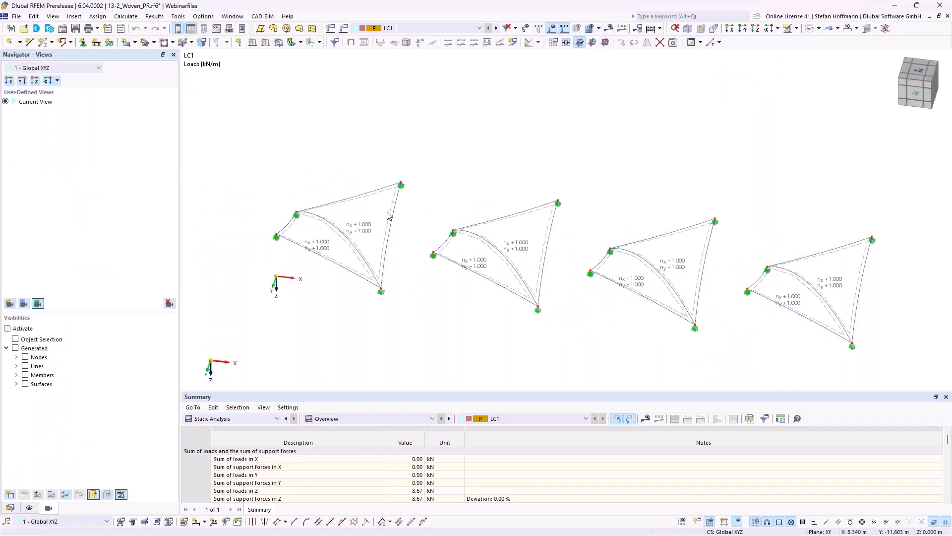
pyautogui.doubleClick(392, 215)
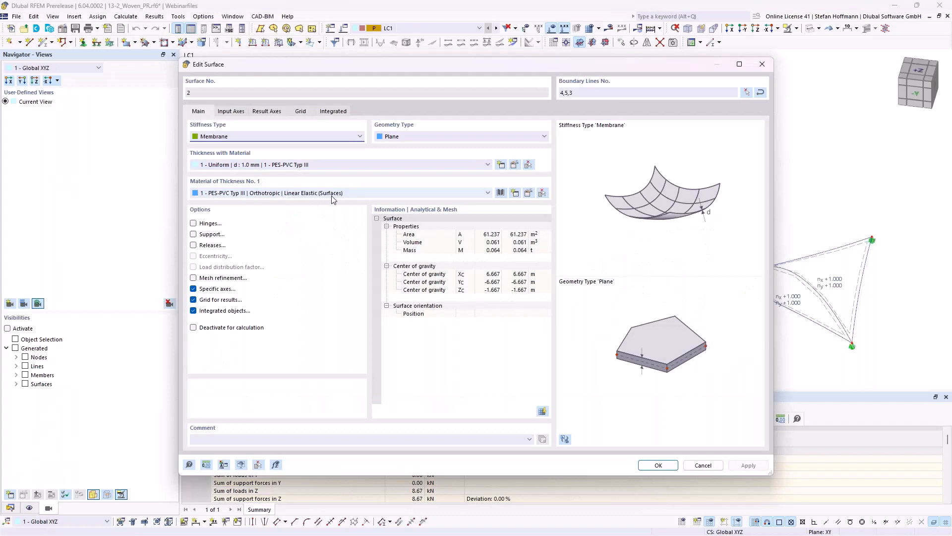
pyautogui.press('Escape')
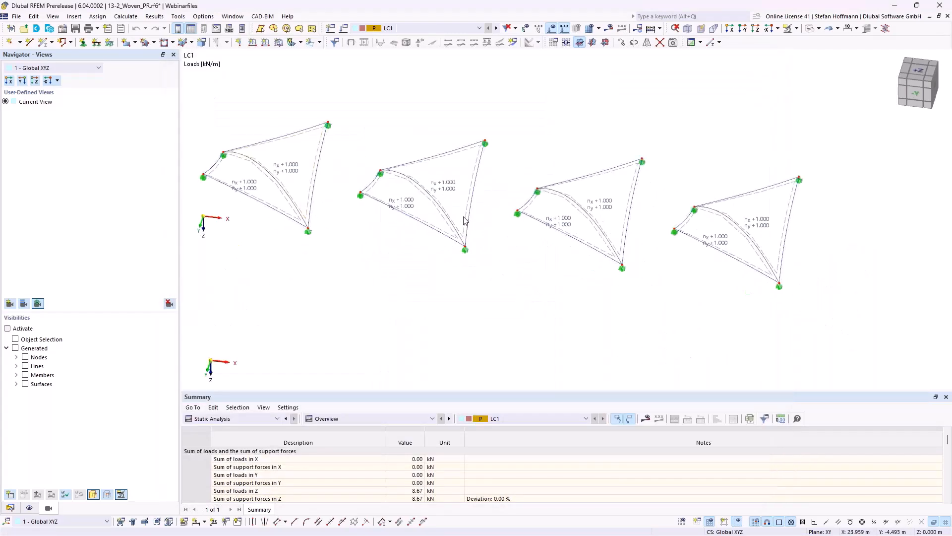
# Step: Open surface 4's material and compare the shear modulus of nonlinear material 3 with that of linear elastic material 1
pyautogui.click(10, 507)
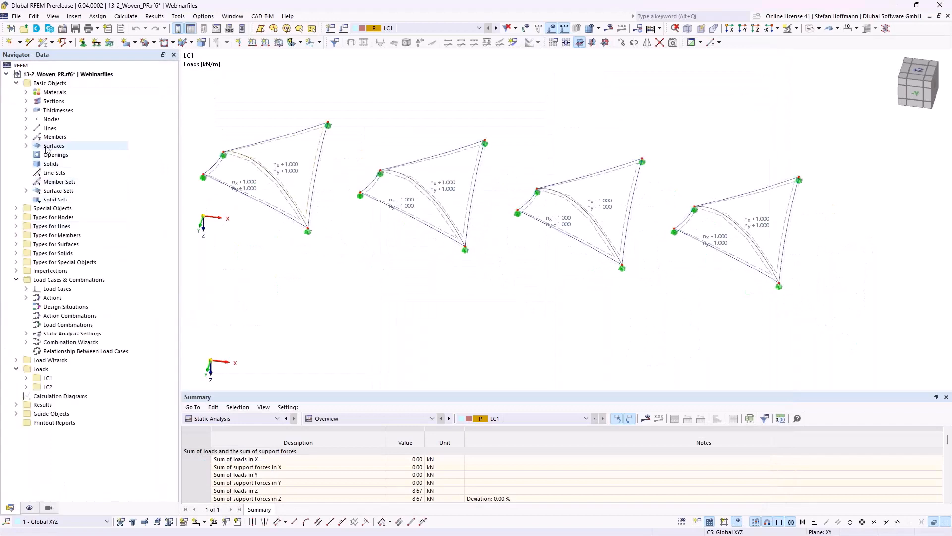
pyautogui.doubleClick(468, 202)
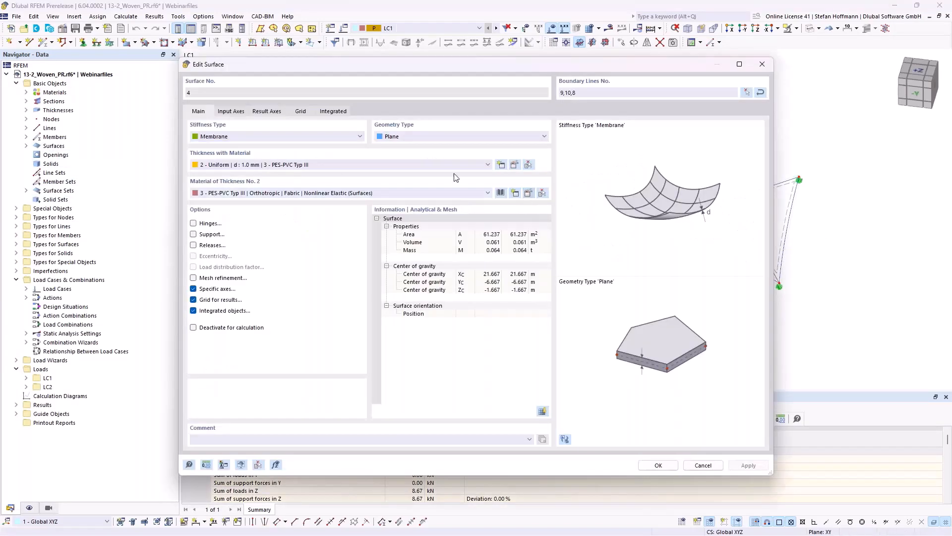
pyautogui.click(500, 192)
pyautogui.click(378, 110)
pyautogui.doubleClick(332, 214)
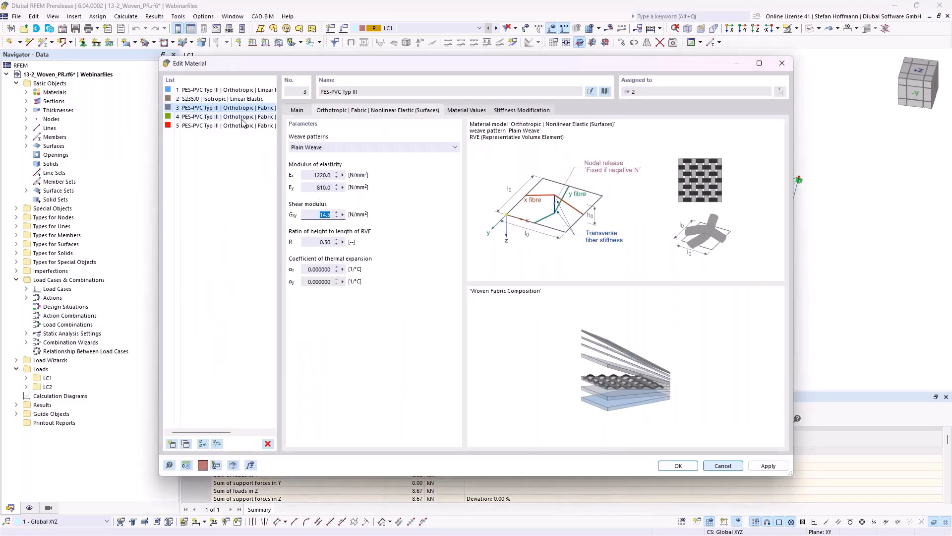
pyautogui.click(241, 90)
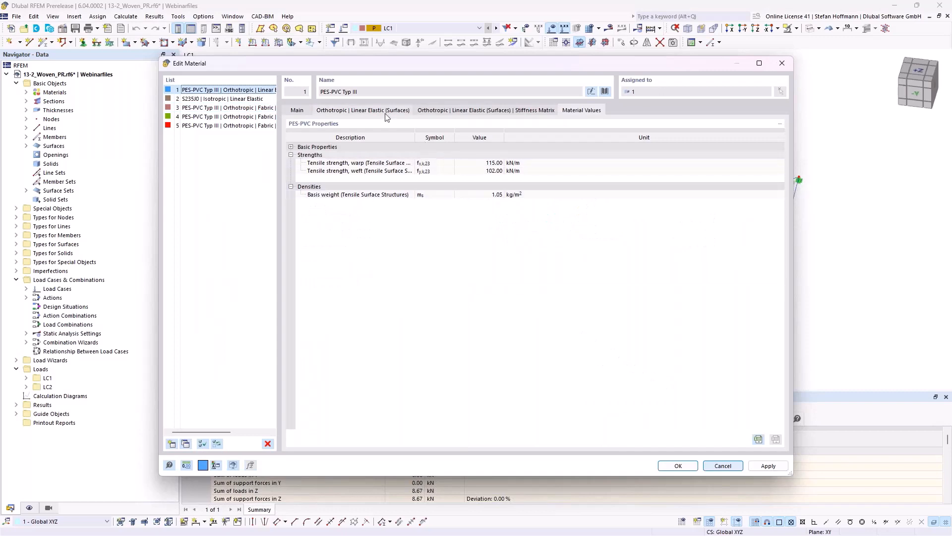
pyautogui.click(385, 111)
pyautogui.doubleClick(318, 213)
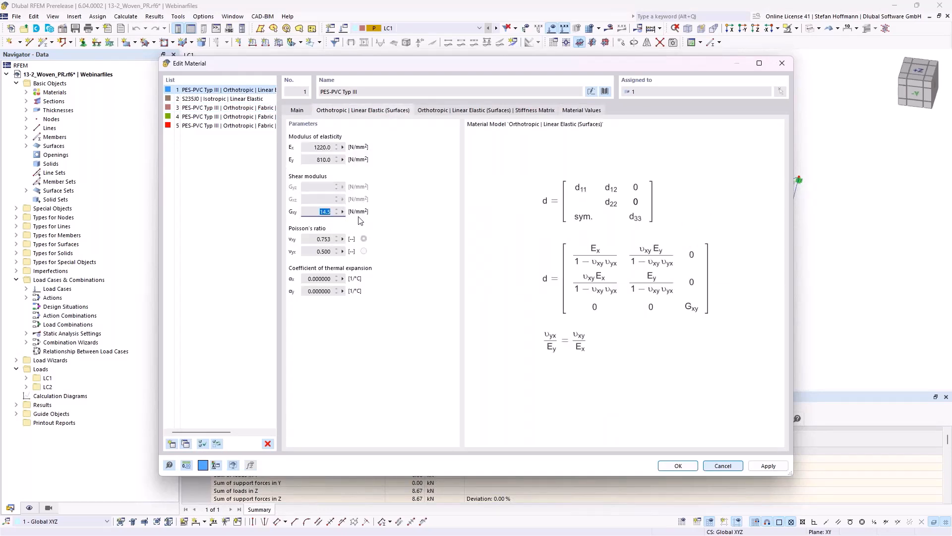
pyautogui.press('Escape')
pyautogui.press('Escape')
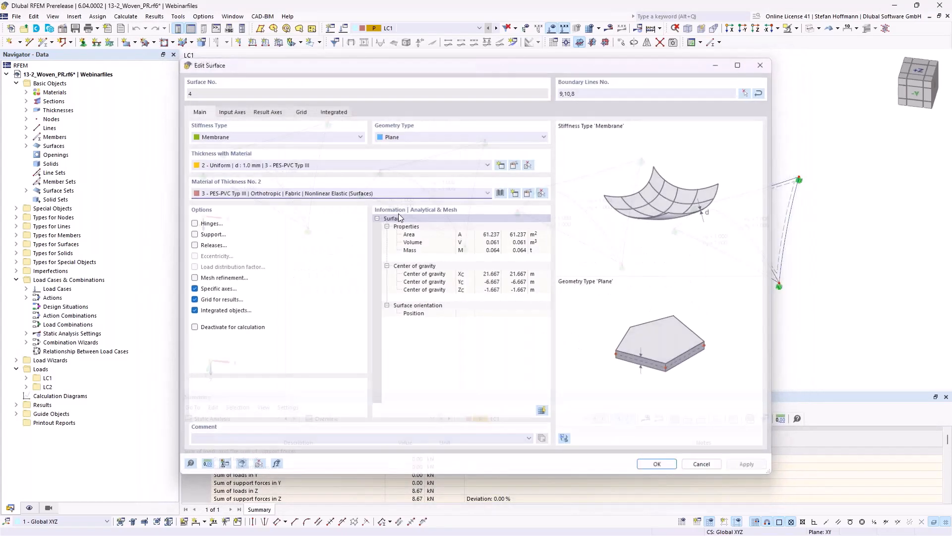
# Step: Open surface 5's material and compare the shear modulus Gxy of nonlinear fabric materials 4 and 5
pyautogui.doubleClick(576, 211)
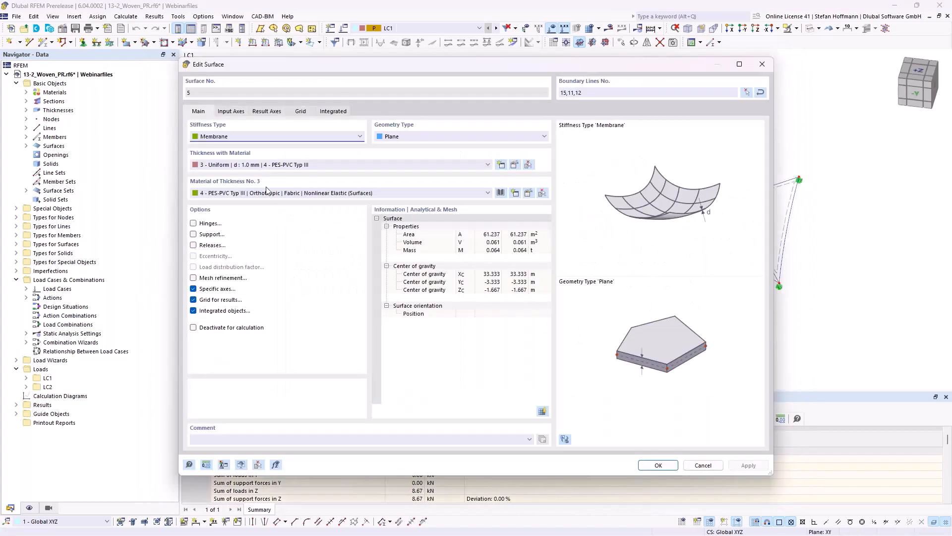
pyautogui.click(341, 113)
pyautogui.doubleClick(330, 214)
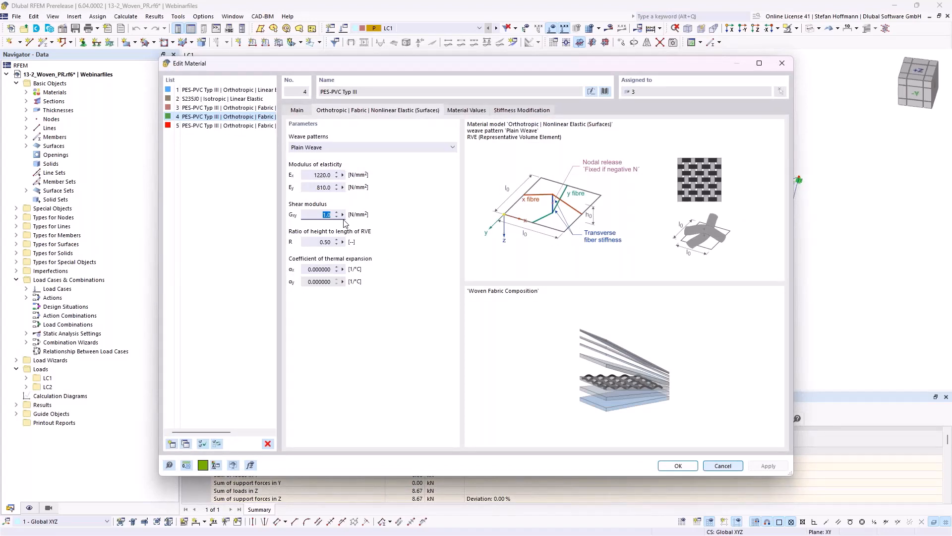
pyautogui.click(245, 125)
pyautogui.doubleClick(333, 215)
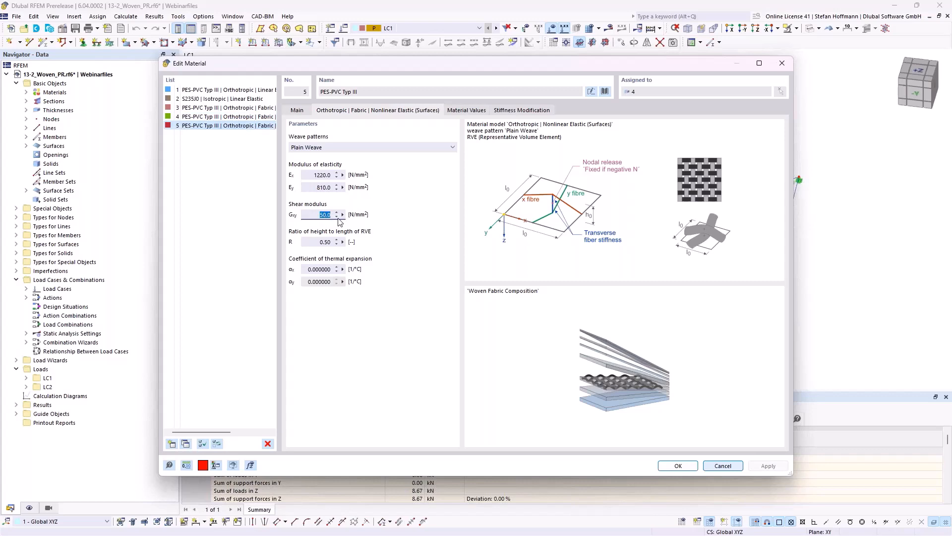
pyautogui.press('Return')
pyautogui.press('Return')
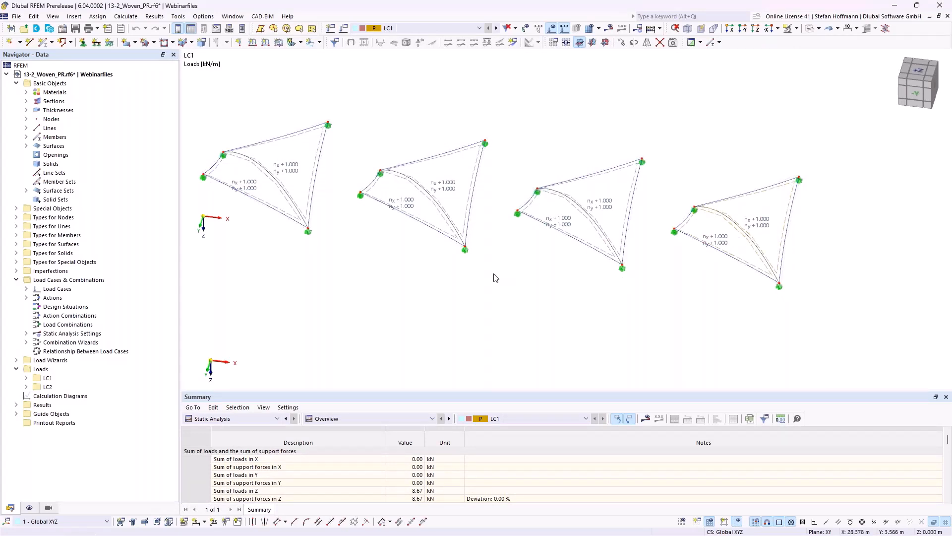
# Step: Show the LC1 results again and compare the shape contour lines across all four membranes
pyautogui.click(609, 28)
pyautogui.moveTo(500, 247)
pyautogui.mouseDown(button='middle')
pyautogui.moveTo(537, 263)
pyautogui.moveTo(526, 228)
pyautogui.moveTo(490, 246)
pyautogui.mouseUp(button='middle')
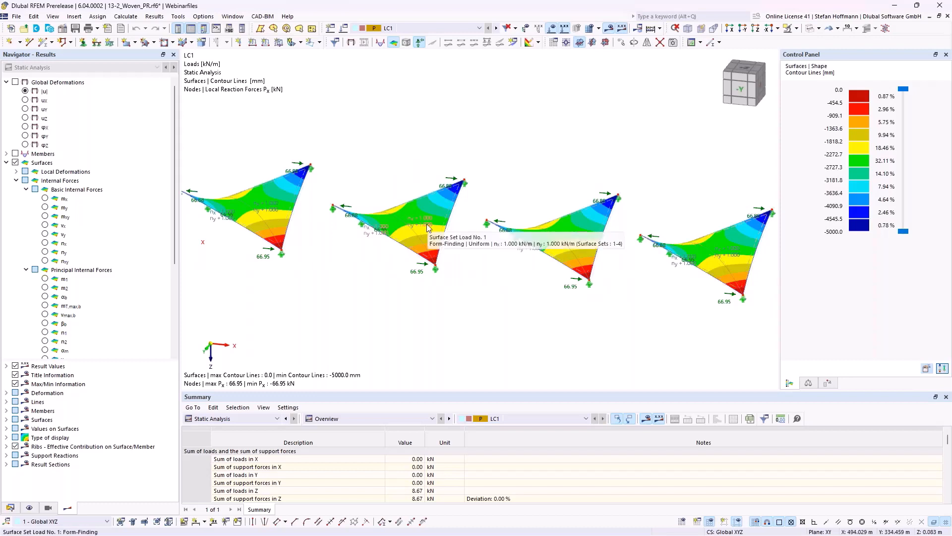
pyautogui.scroll(-1, 435, 227)
pyautogui.keyDown('ctrl'); pyautogui.moveTo(444, 227); pyautogui.dragTo(445, 241, button='middle'); pyautogui.keyUp('ctrl')
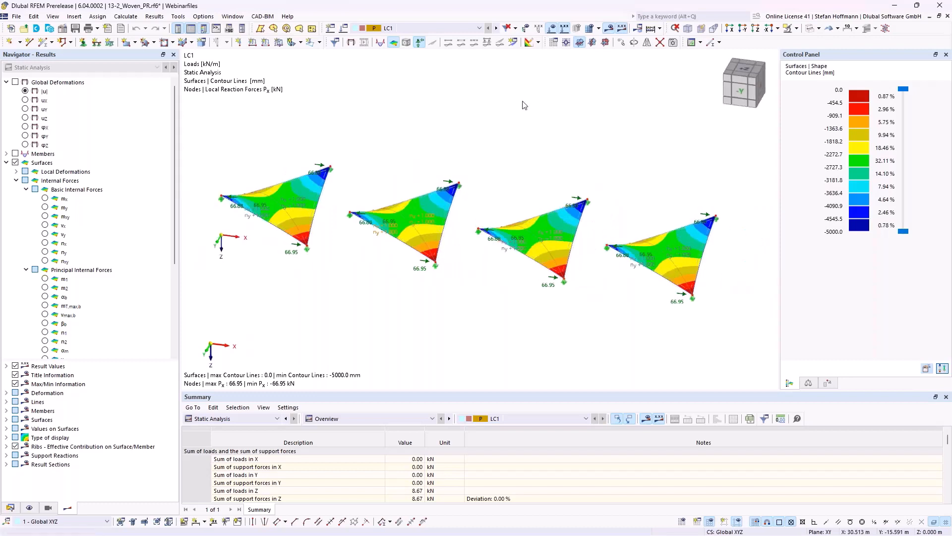
# Step: Calculate load case LC2 and hide the loads on the membrane surfaces' shape contour lines
pyautogui.click(496, 28)
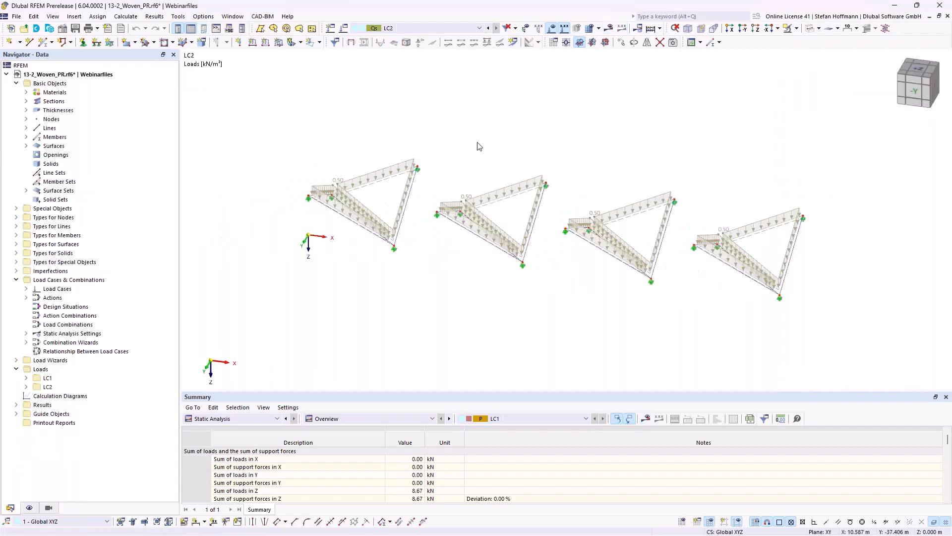
pyautogui.press('F5')
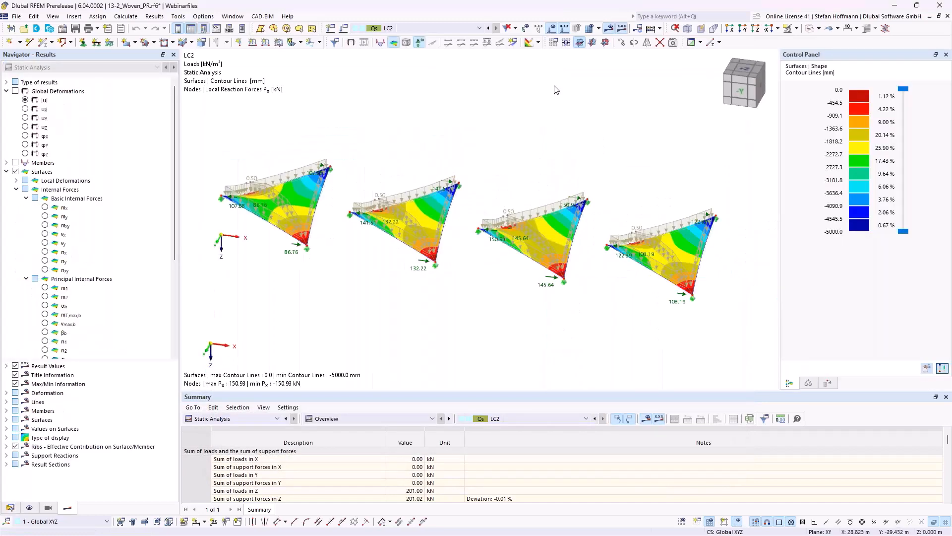
pyautogui.click(552, 28)
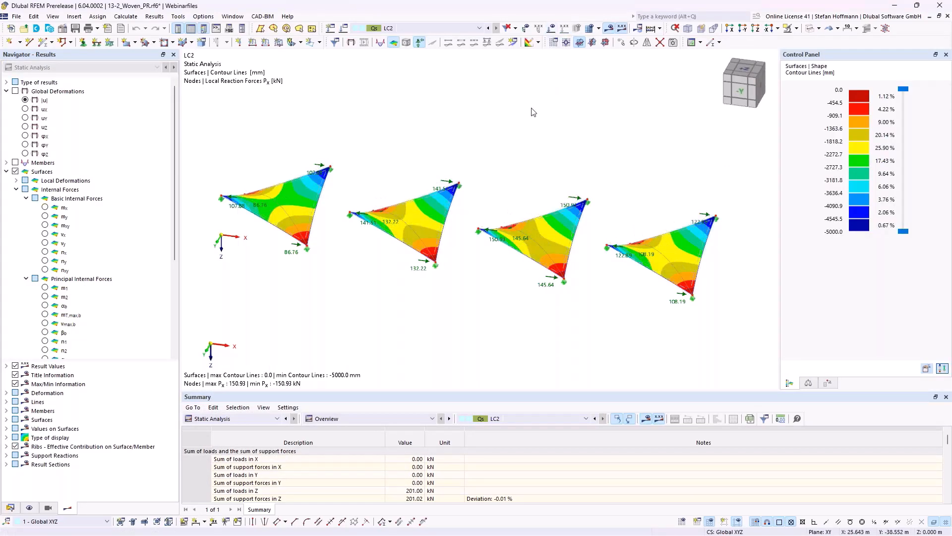
# Step: Compare the LC2 shape contour lines of the four membranes in side view and from obliquely above
pyautogui.moveTo(539, 131); pyautogui.dragTo(531, 166, button='middle')
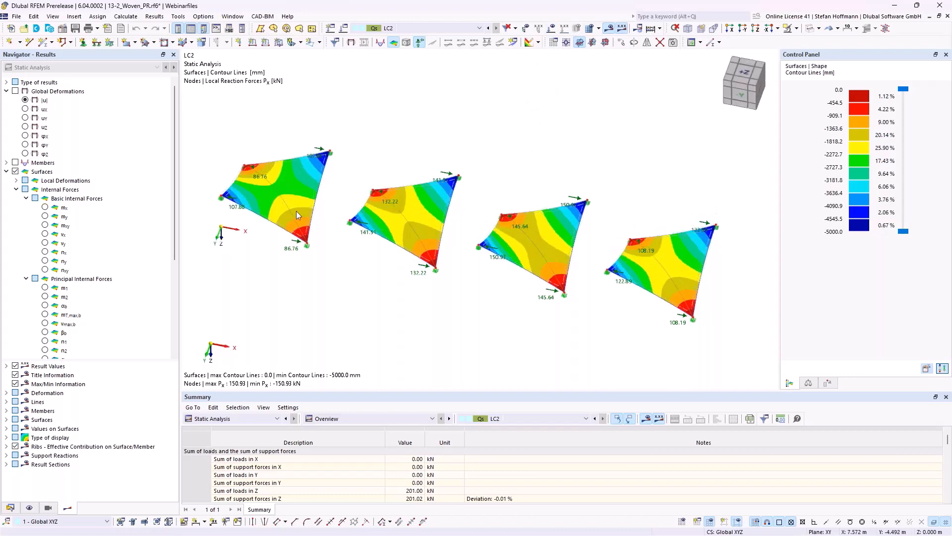
pyautogui.click(742, 30)
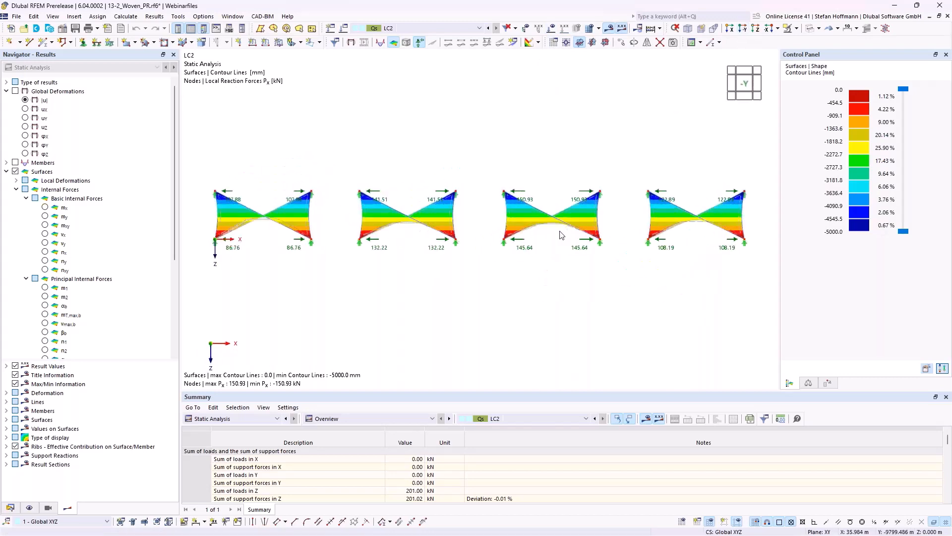
pyautogui.keyDown('ctrl'); pyautogui.moveTo(497, 209); pyautogui.dragTo(505, 277, button='middle'); pyautogui.keyUp('ctrl')
pyautogui.click(742, 28)
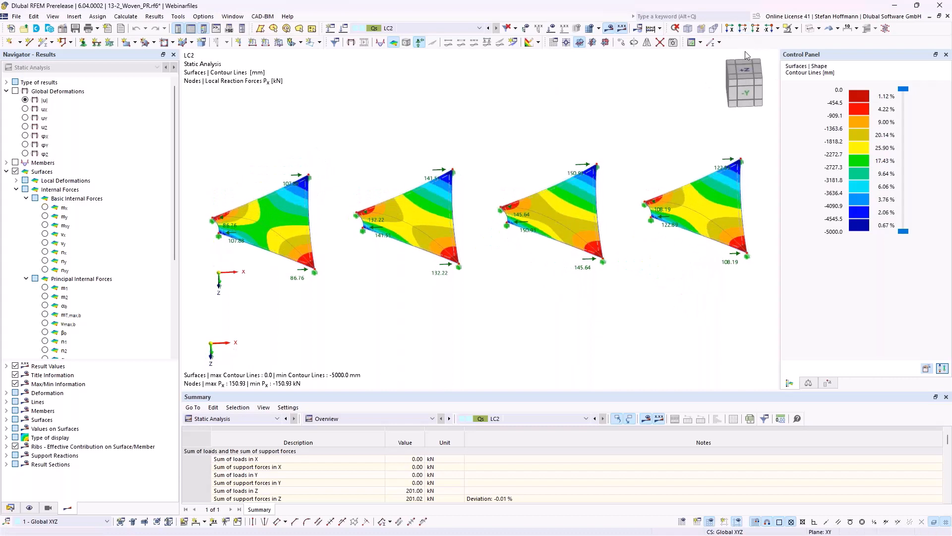
pyautogui.click(744, 76)
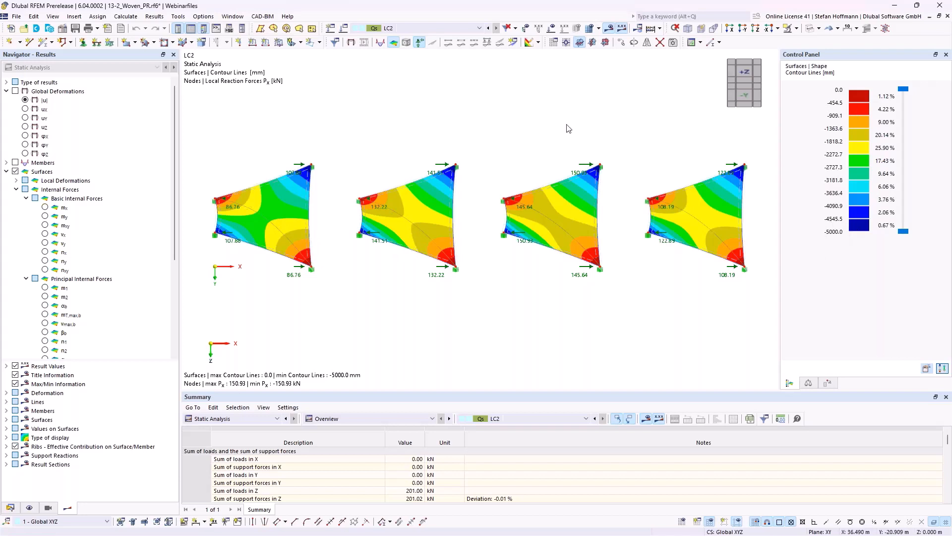
# Step: Display the surface axial forces nx for LC2 and compare them across the four membranes
pyautogui.click(45, 253)
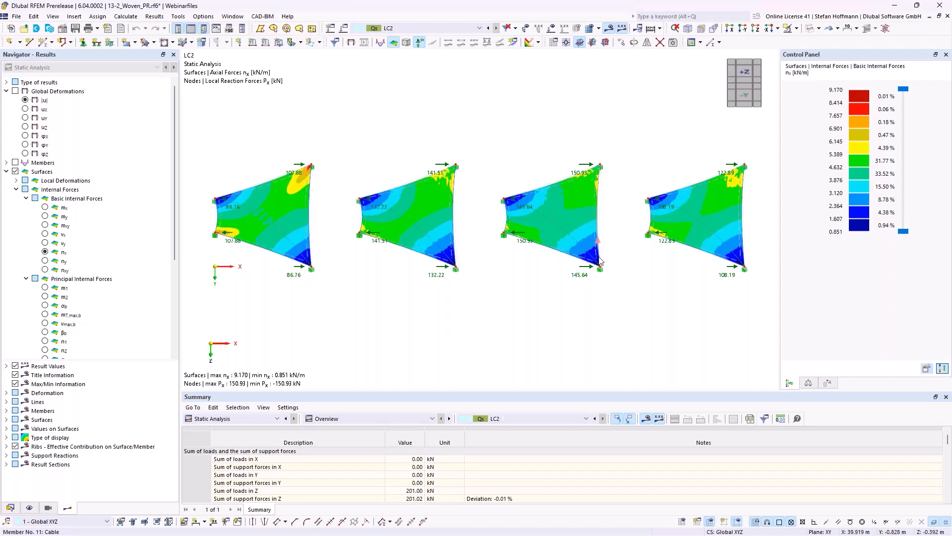
pyautogui.keyDown('ctrl'); pyautogui.moveTo(538, 278); pyautogui.dragTo(506, 223, button='middle'); pyautogui.keyUp('ctrl')
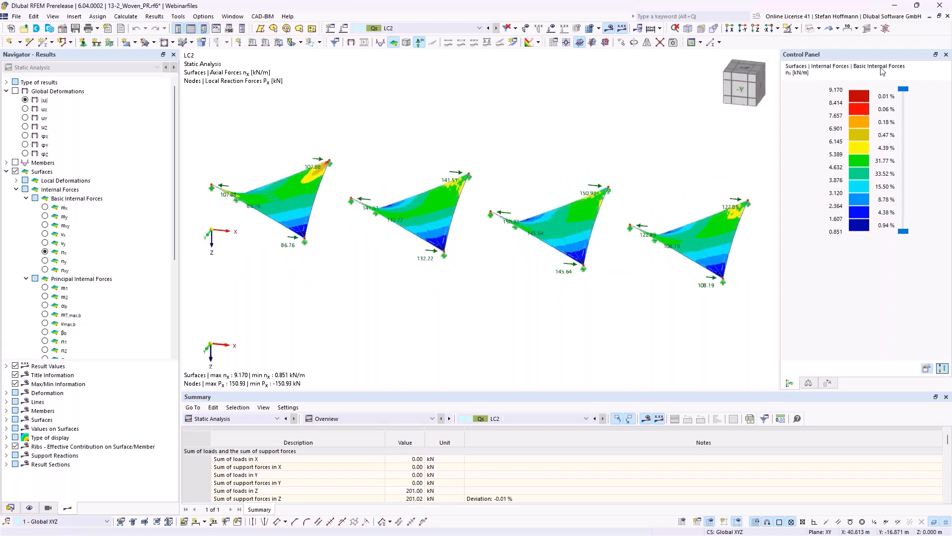
# Step: Close the 13-2_Woven_PR and 11-2_Ponding models
pyautogui.click(942, 6)
pyautogui.click(521, 313)
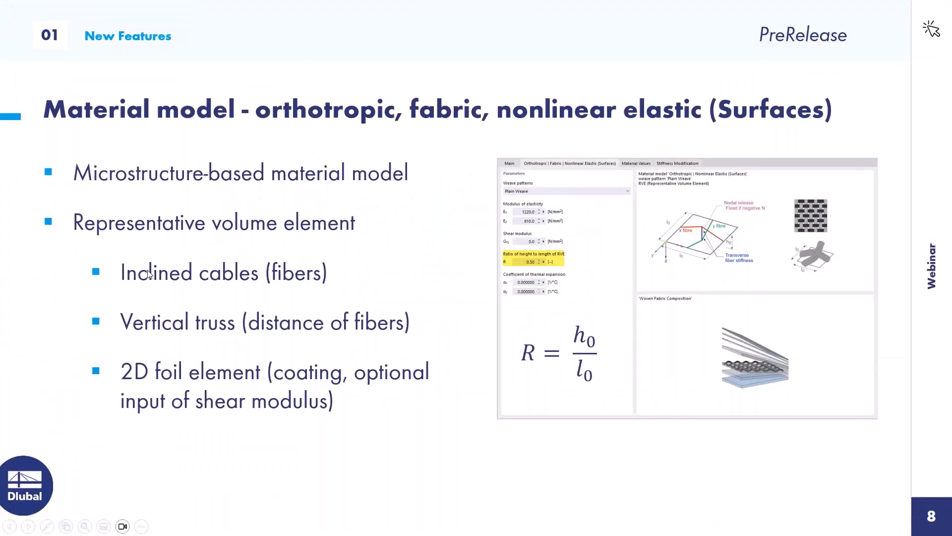
pyautogui.click(150, 275)
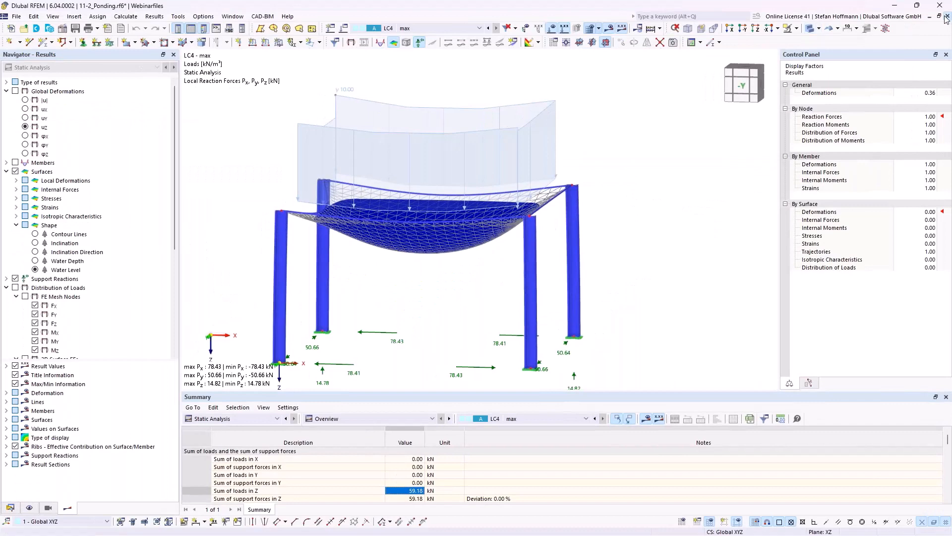
pyautogui.click(517, 315)
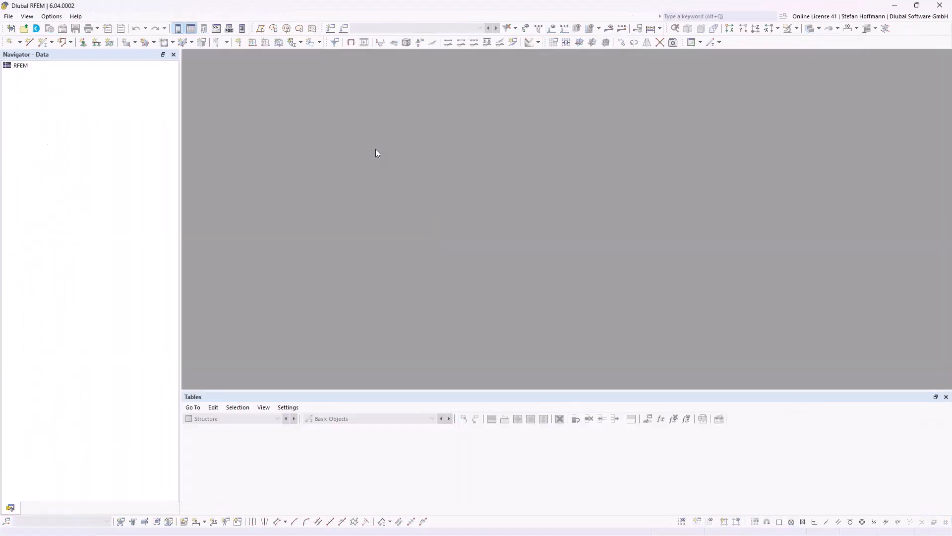
# Step: Switch to Dlubal Center and view the implemented RFEM 6 features in the account's development area
pyautogui.click(36, 28)
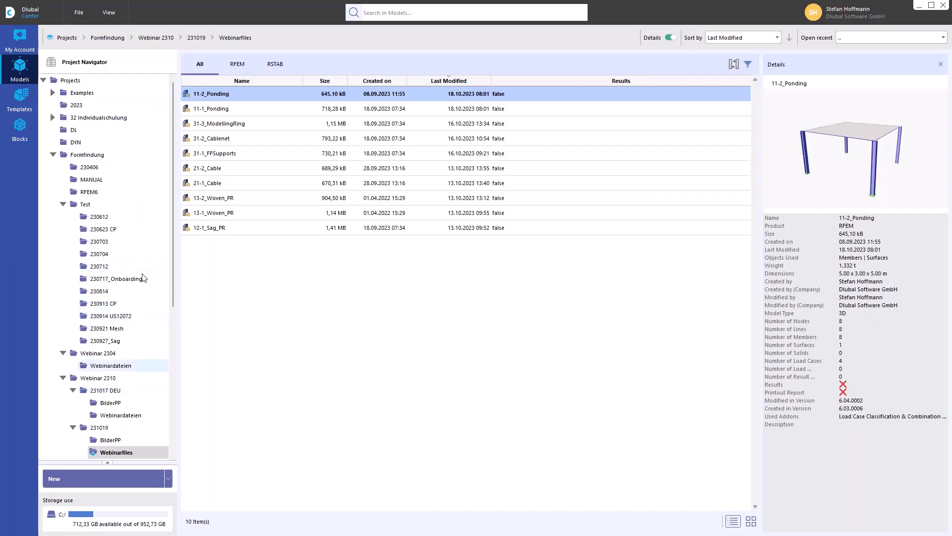
pyautogui.scroll(-7, 130, 256)
pyautogui.scroll(6, 131, 257)
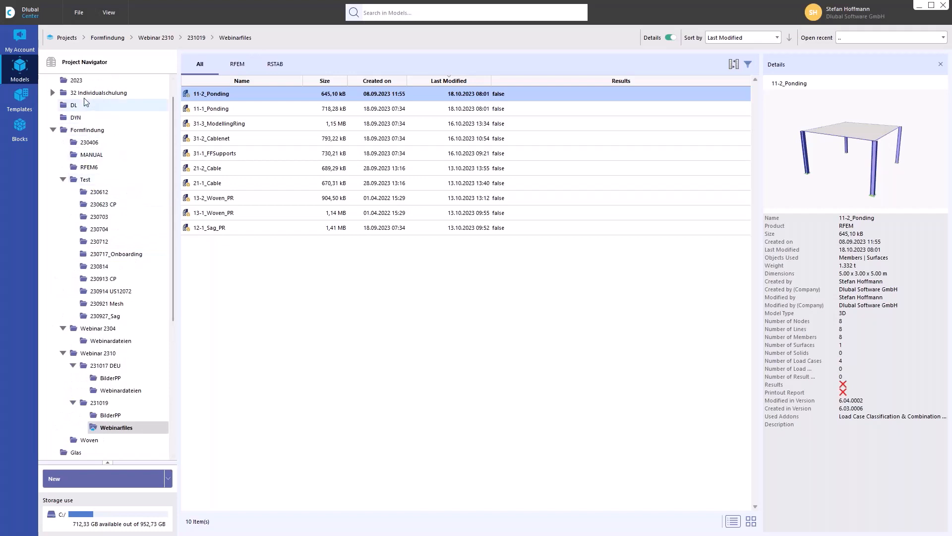
pyautogui.click(16, 34)
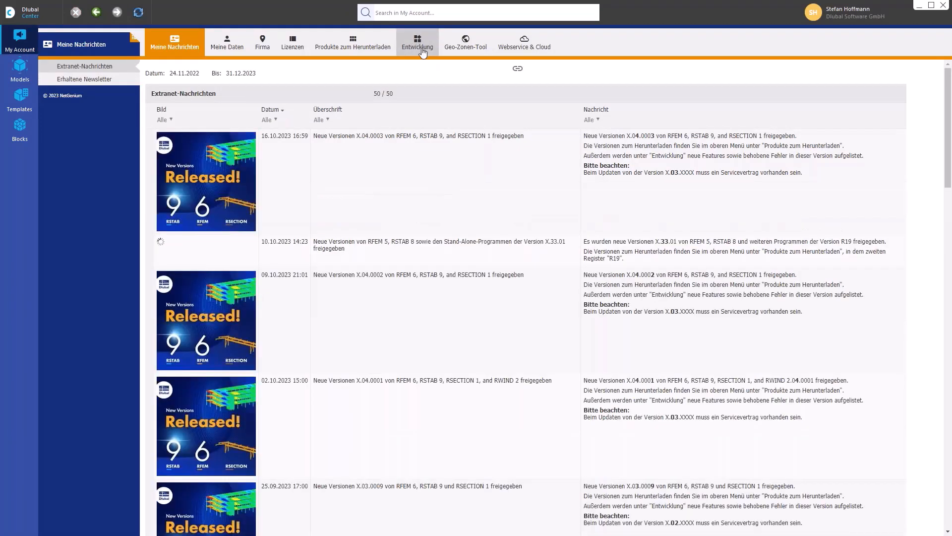
pyautogui.click(418, 46)
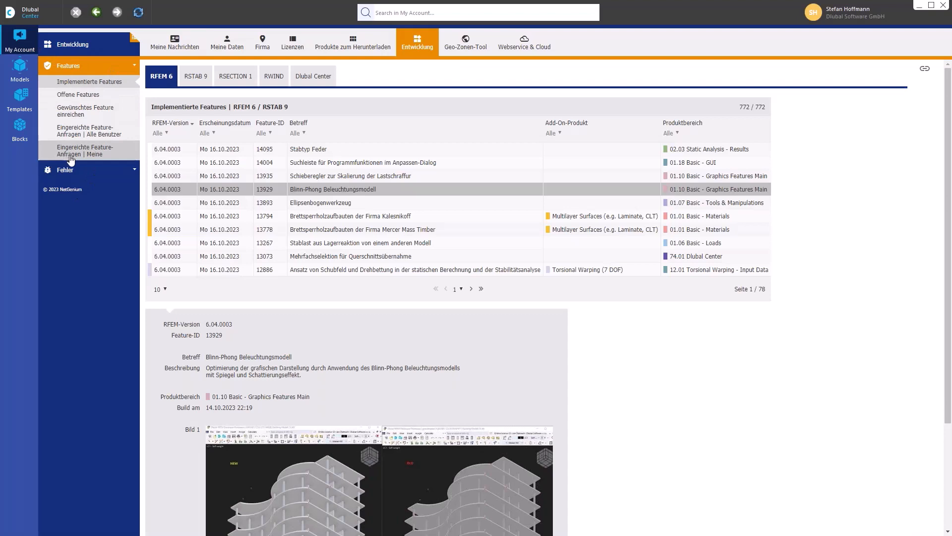
# Step: Open the 21-1_Cable model from the Webinarfiles project
pyautogui.click(19, 69)
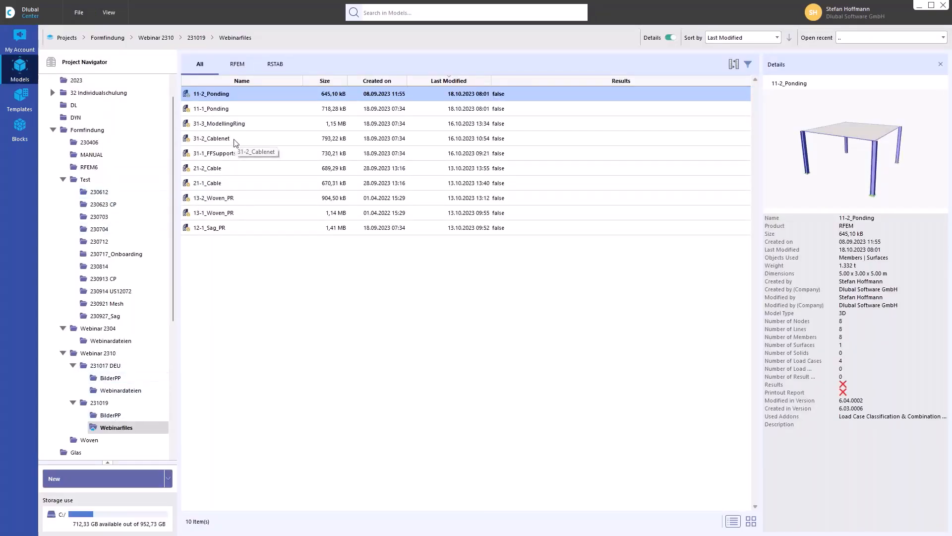
pyautogui.doubleClick(235, 183)
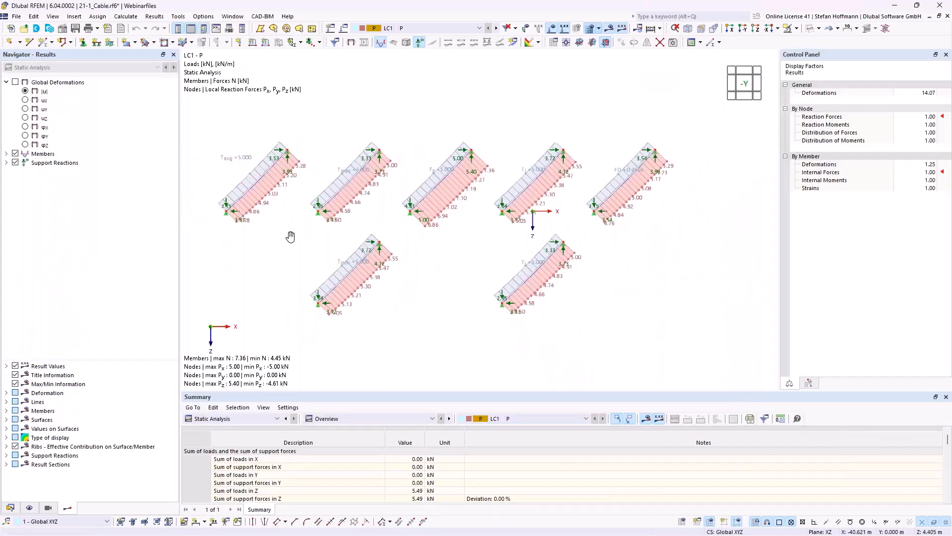
# Step: Open the form-finding load on member 3 and check its load type
pyautogui.doubleClick(266, 172)
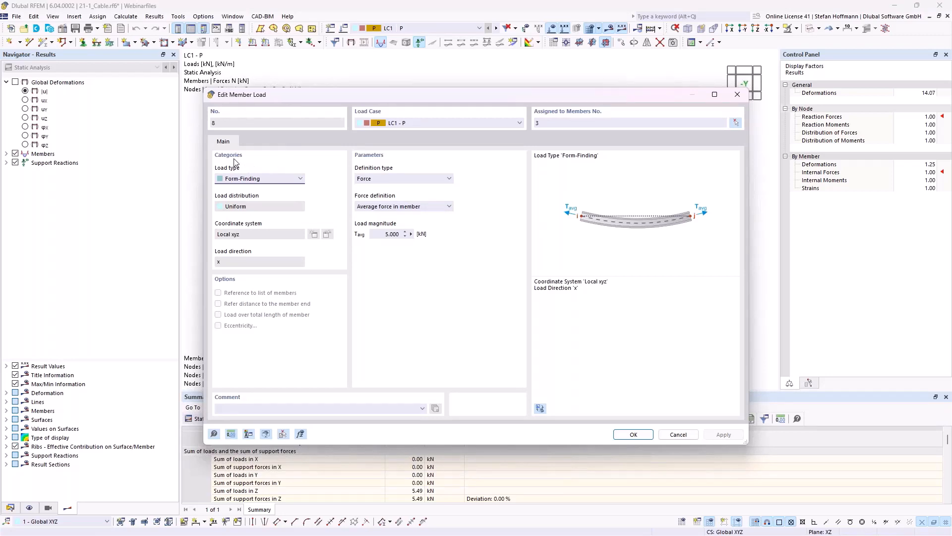
pyautogui.click(243, 182)
pyautogui.click(243, 182)
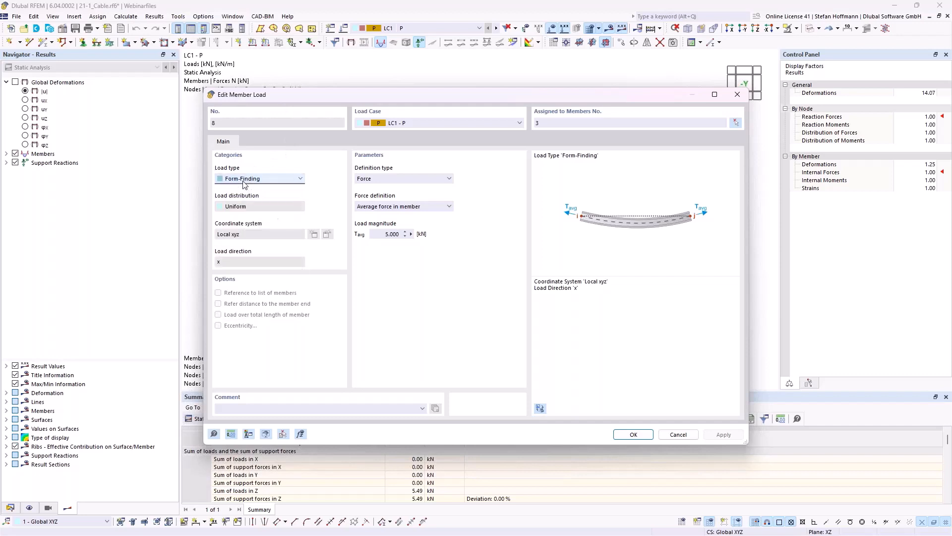
# Step: Preview the geometric form-finding definitions Unstressed length and Sag for the member load, and restore the Force definition
pyautogui.click(389, 181)
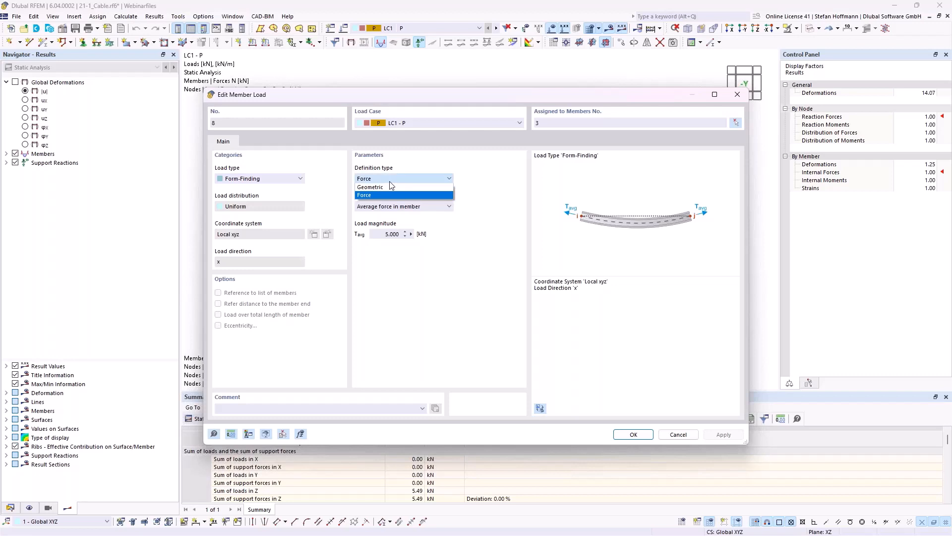
pyautogui.click(389, 187)
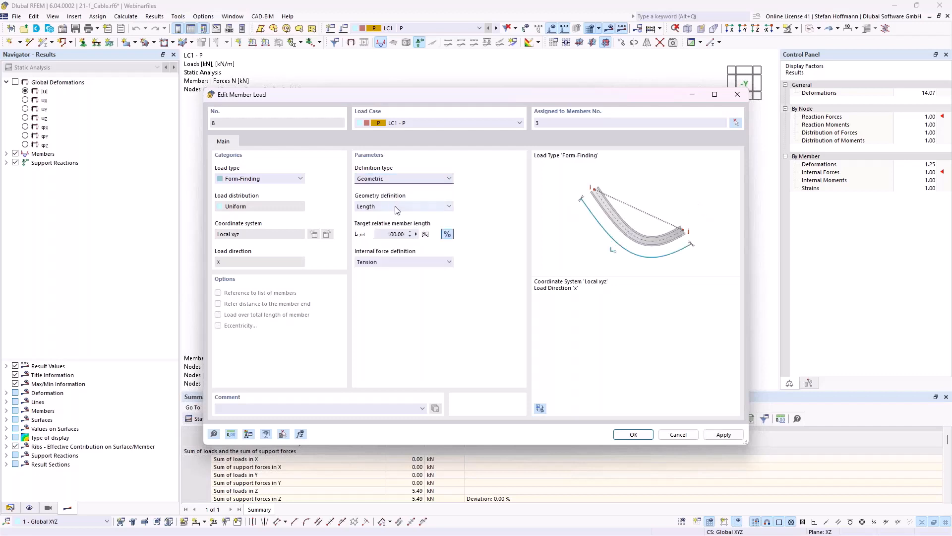
pyautogui.click(397, 206)
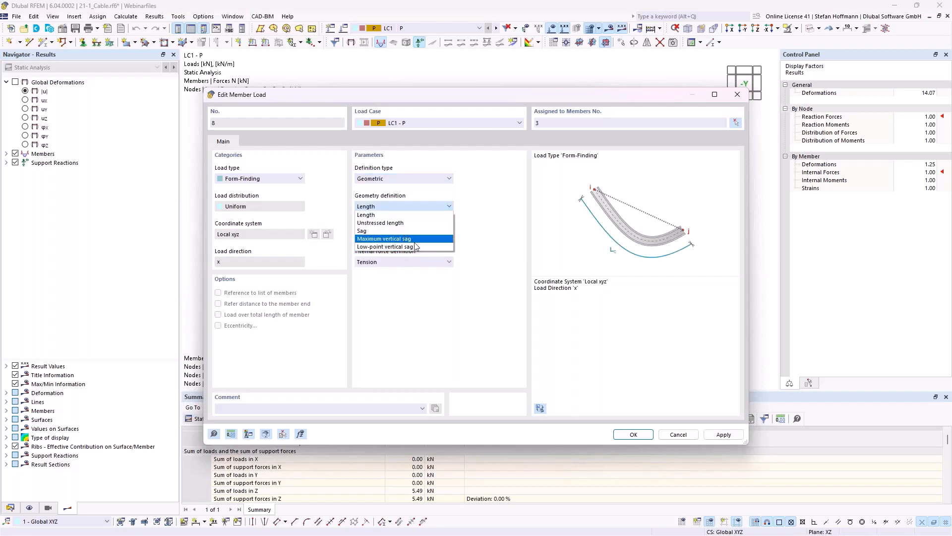
pyautogui.click(418, 226)
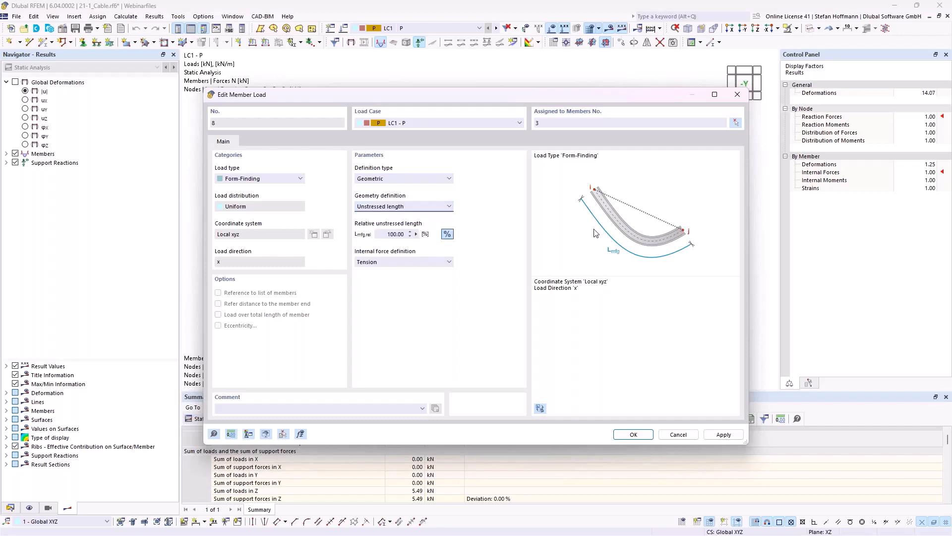
pyautogui.click(411, 206)
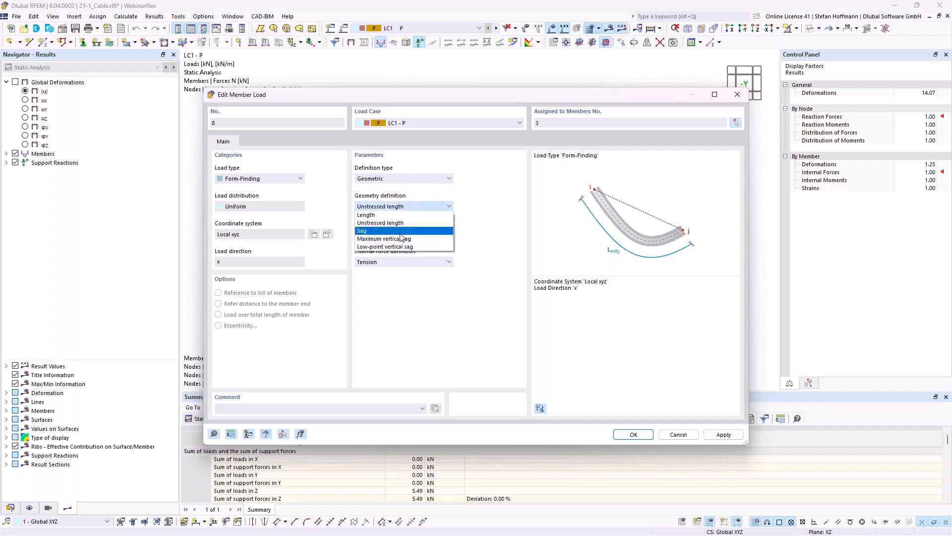
pyautogui.click(404, 231)
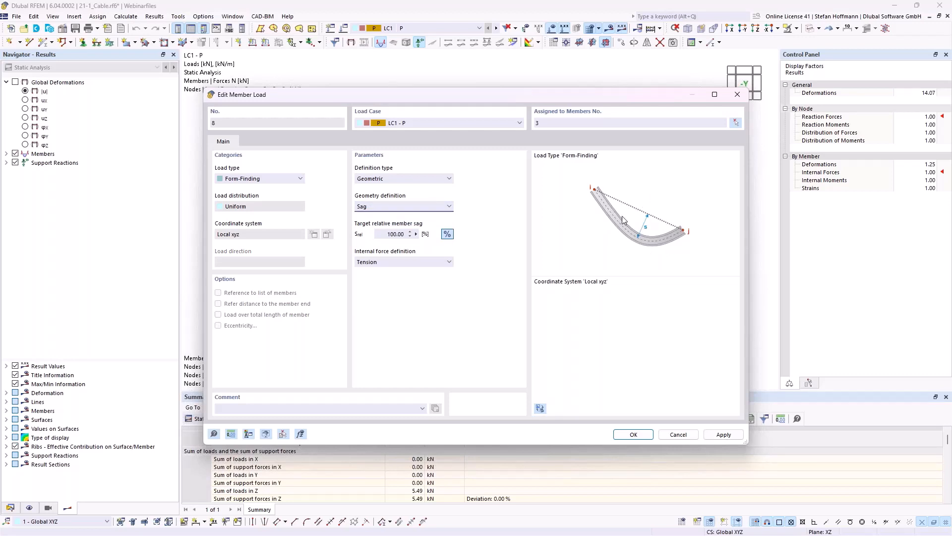
pyautogui.click(403, 179)
pyautogui.click(390, 194)
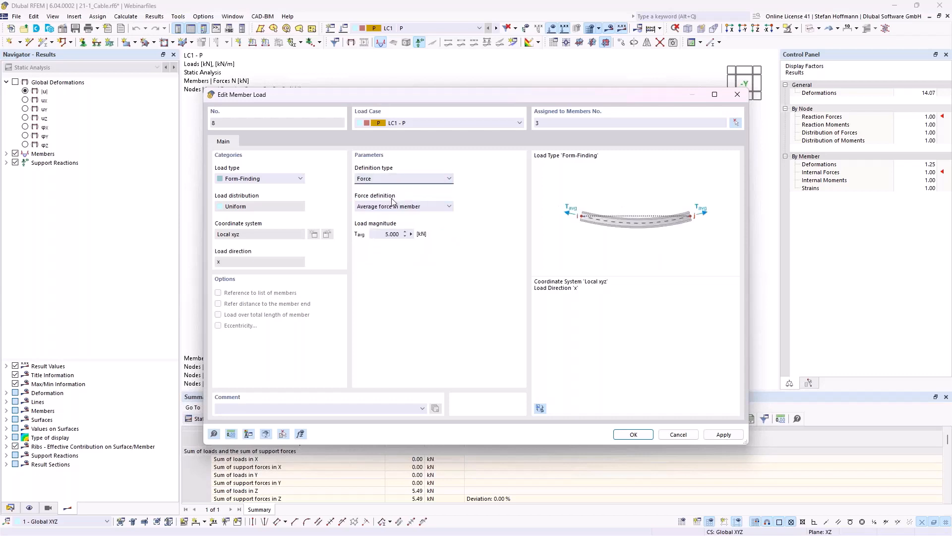
# Step: Review the available force definitions, keep Average force in member at 5.000 kN, and confirm the member load
pyautogui.click(415, 208)
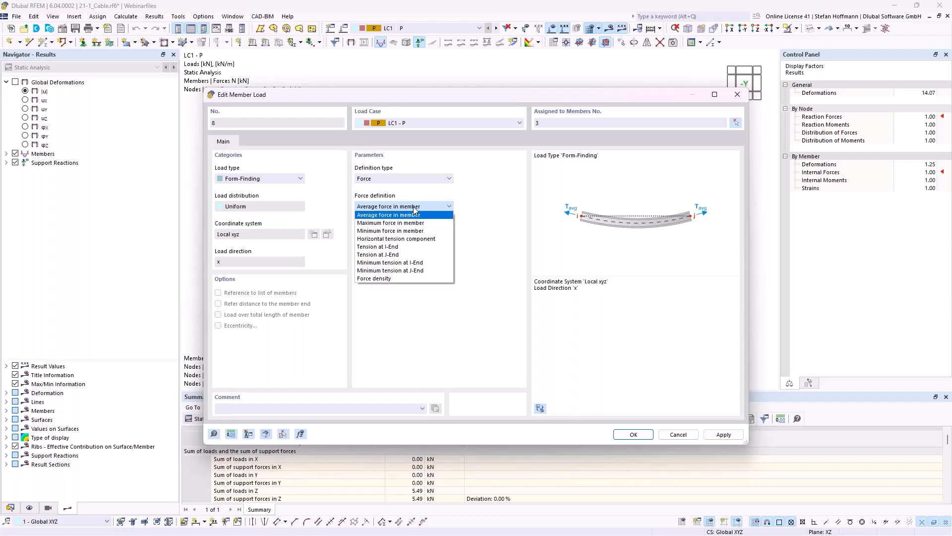
pyautogui.click(414, 209)
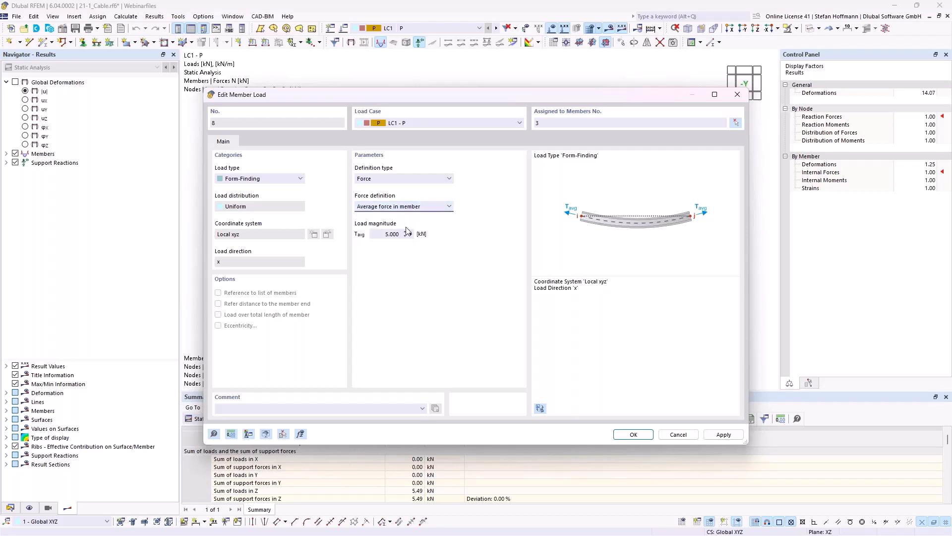
pyautogui.click(385, 234)
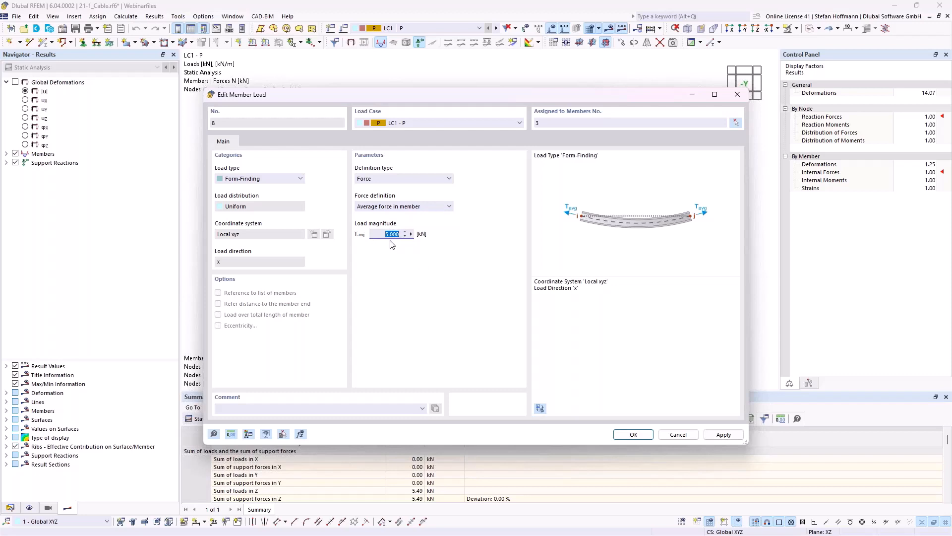
pyautogui.press('Return')
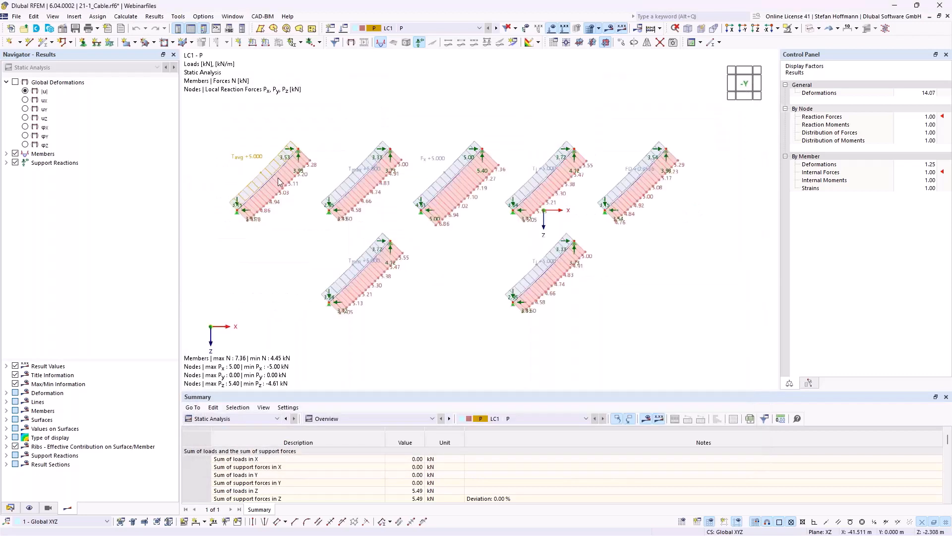
# Step: Tile two windows of the cable model horizontally and show the global deformations |u| in the lower one
pyautogui.scroll(2, 277, 181)
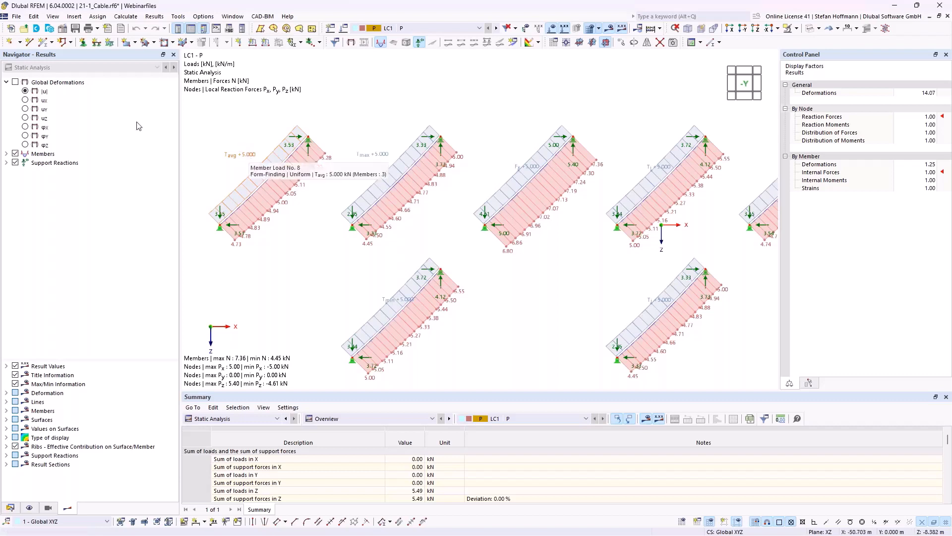
pyautogui.scroll(-3, 451, 139)
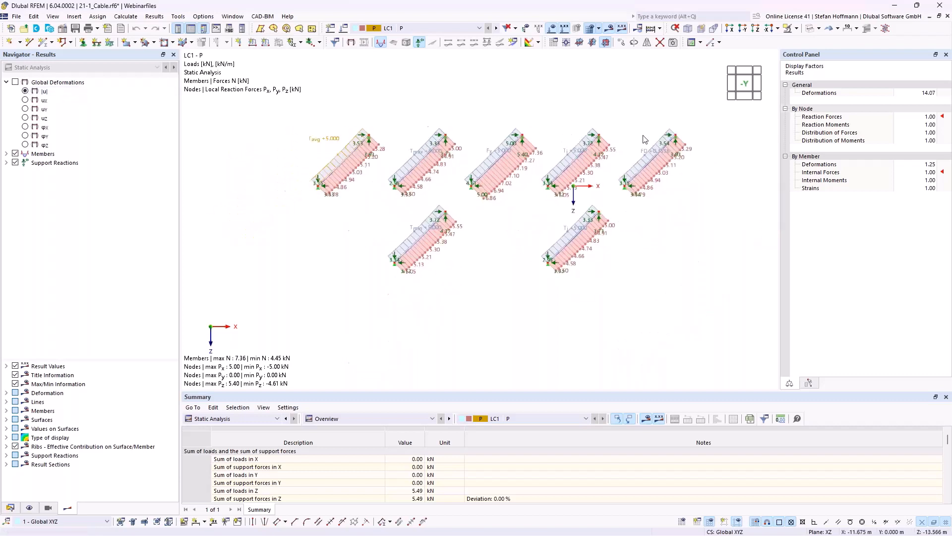
pyautogui.click(946, 396)
pyautogui.click(232, 16)
pyautogui.click(232, 17)
pyautogui.click(233, 16)
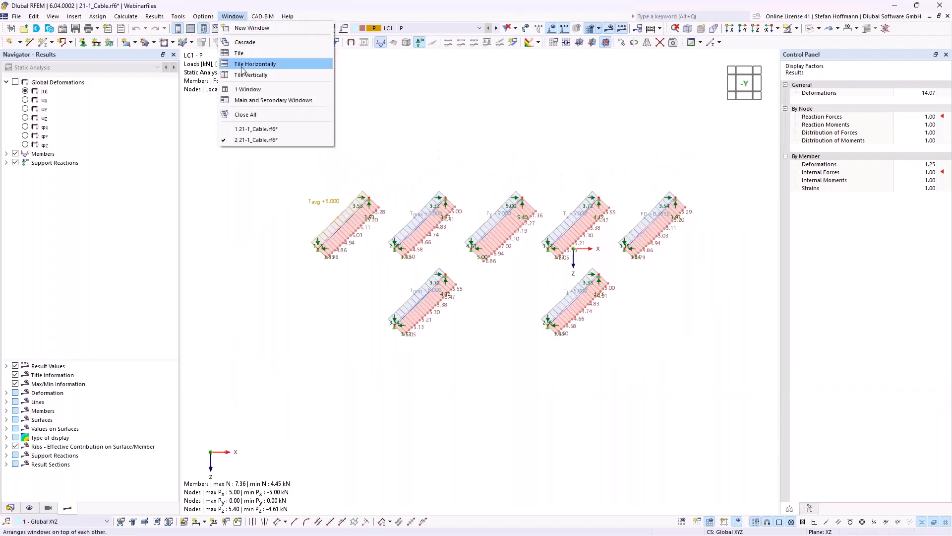
pyautogui.click(248, 63)
pyautogui.click(44, 90)
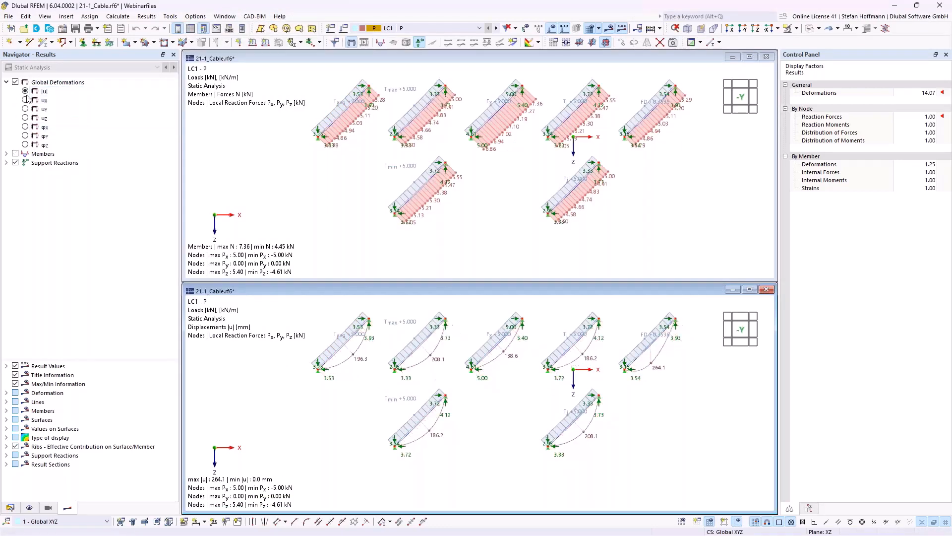
# Step: Hide the load display in the lower deformation window and make the upper member-force window active
pyautogui.click(552, 28)
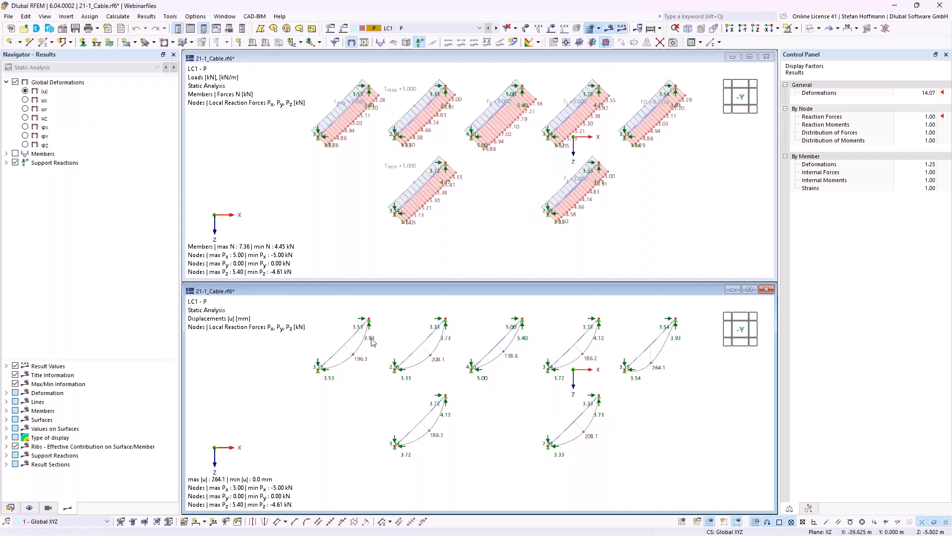
pyautogui.click(477, 185)
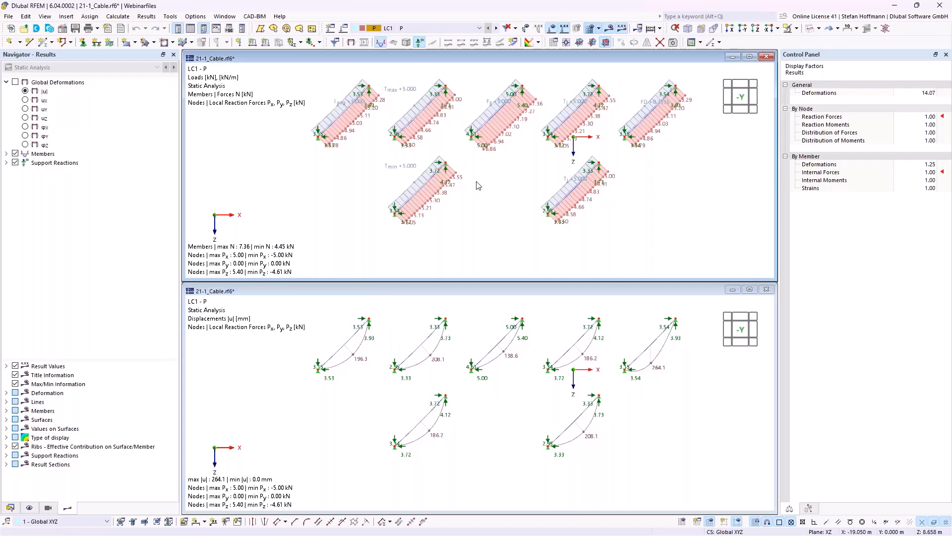
pyautogui.scroll(2, 478, 185)
pyautogui.moveTo(477, 186); pyautogui.dragTo(453, 207, button='middle')
pyautogui.scroll(-1, 453, 207)
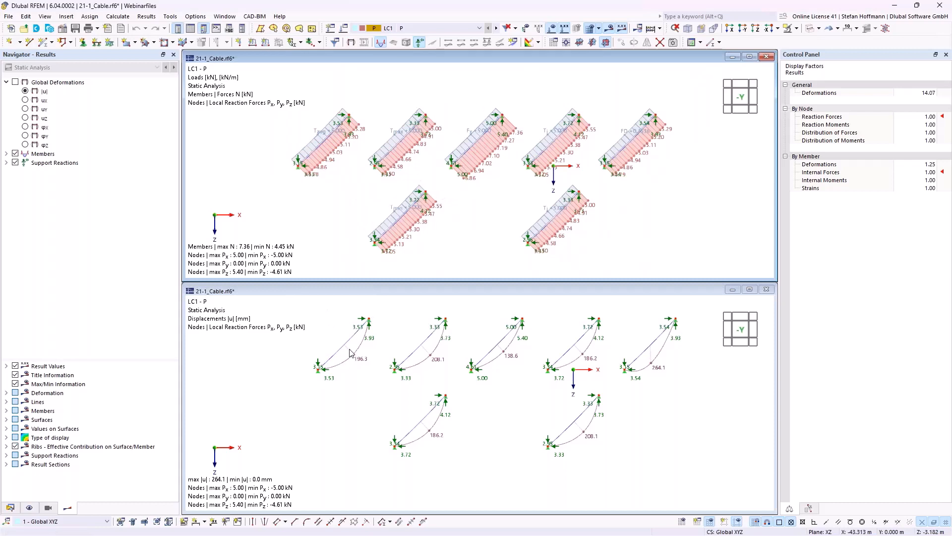
# Step: Preview the uZ displacements in both windows, and restore axial forces N in the upper one and |u| in the lower one
pyautogui.click(25, 118)
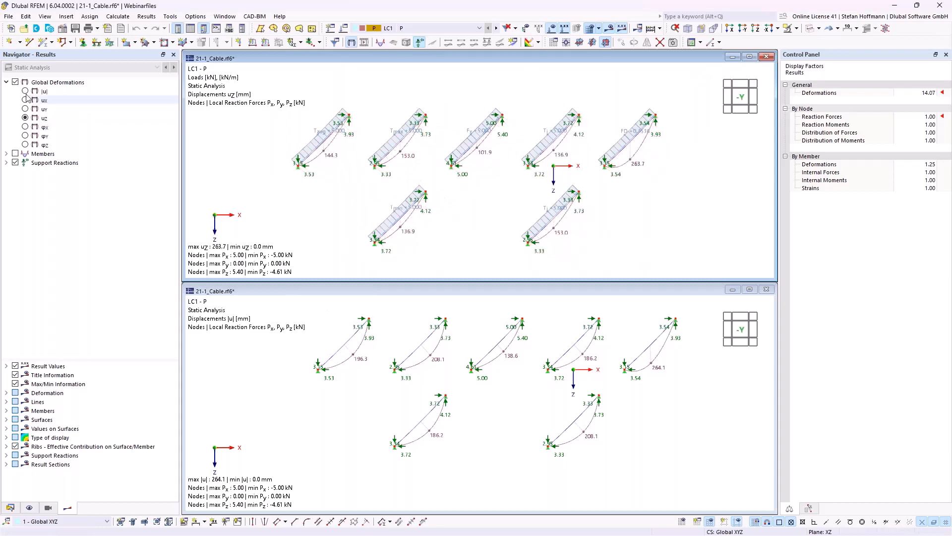
pyautogui.click(6, 154)
pyautogui.click(16, 172)
pyautogui.click(36, 181)
pyautogui.click(279, 335)
pyautogui.click(26, 119)
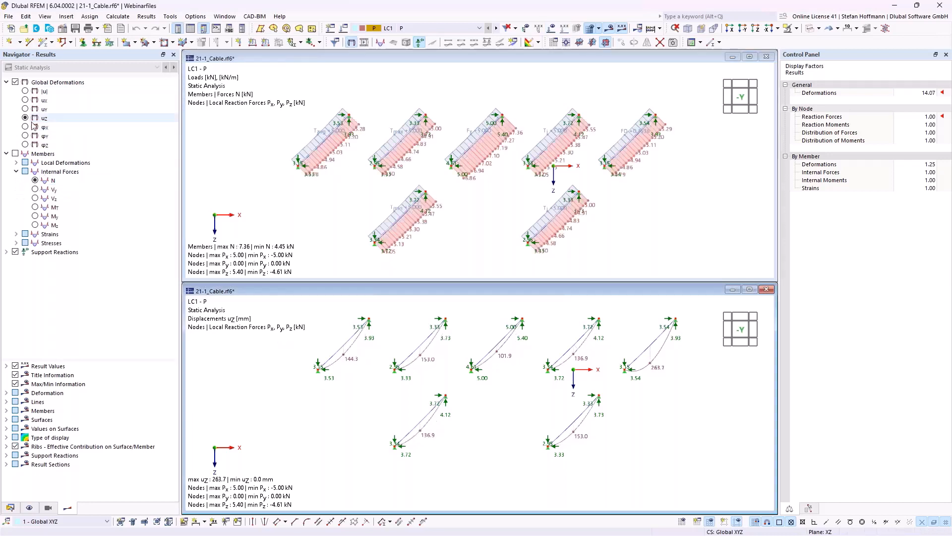
pyautogui.click(26, 92)
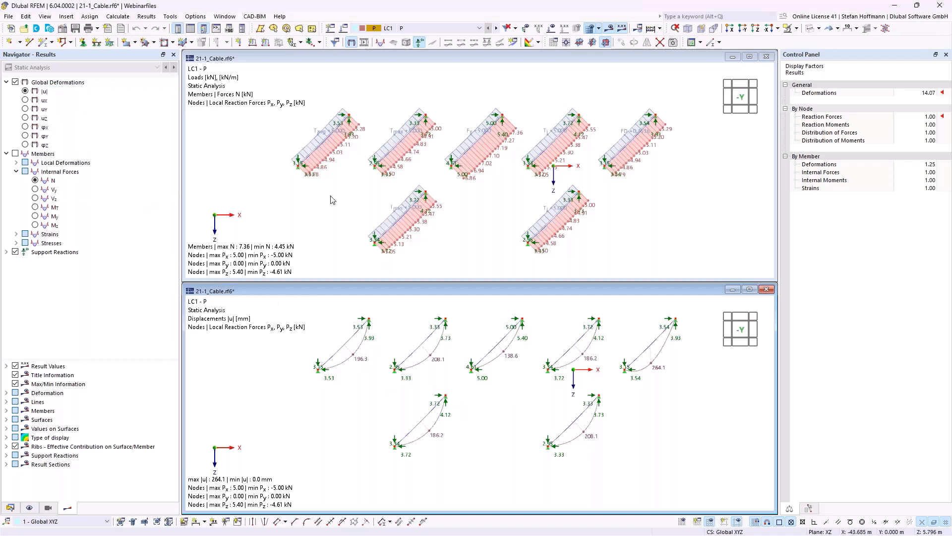
# Step: Open the form-finding load on member 4, preview the Minimum force in member definition, and discard the change
pyautogui.doubleClick(397, 130)
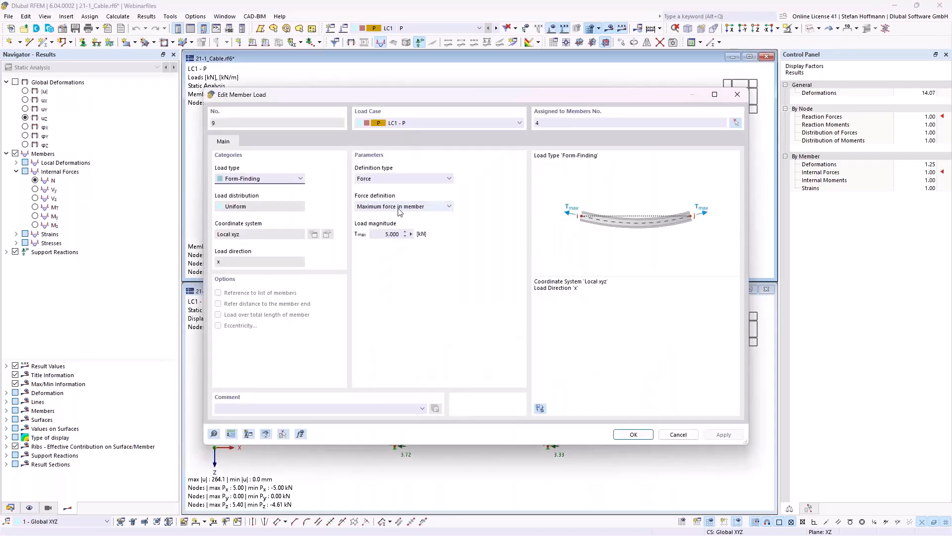
pyautogui.click(426, 205)
pyautogui.click(416, 231)
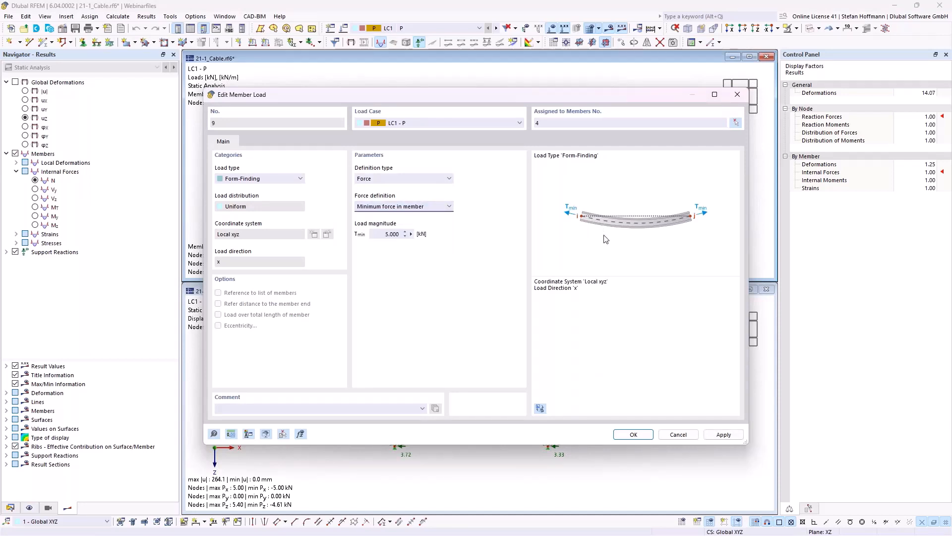
pyautogui.click(678, 438)
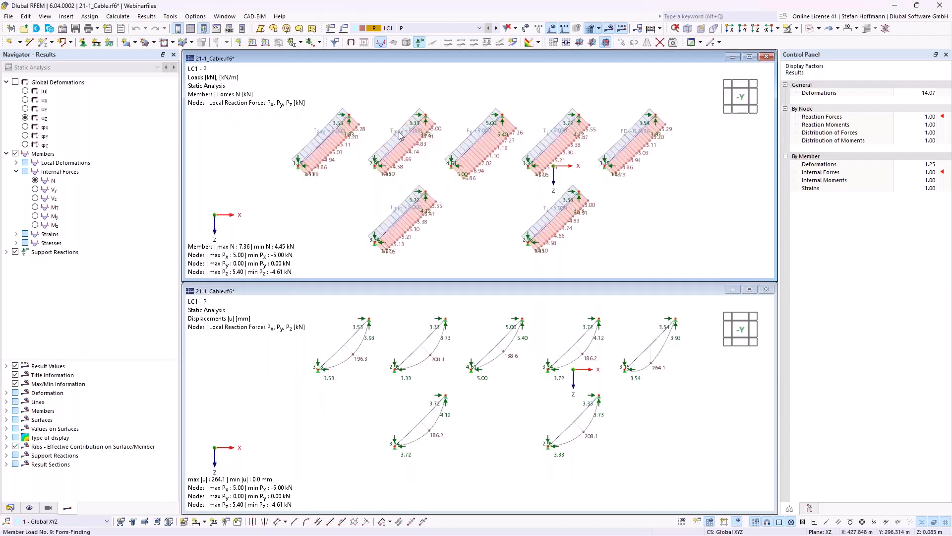
# Step: Compare the axial forces N along the maximum-force and minimum-force cables, and check them against the displacements |u|
pyautogui.scroll(3, 423, 163)
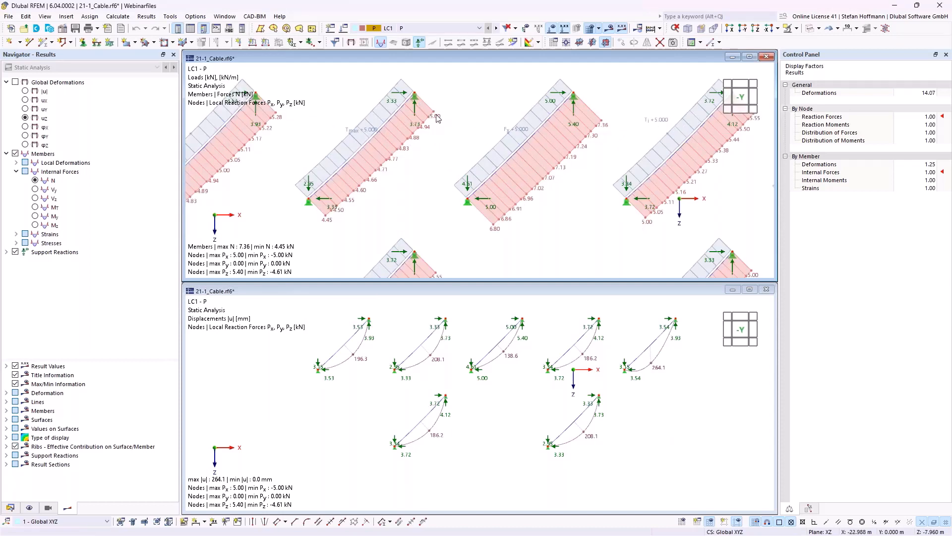
pyautogui.moveTo(360, 133)
pyautogui.scroll(-3, 304, 207)
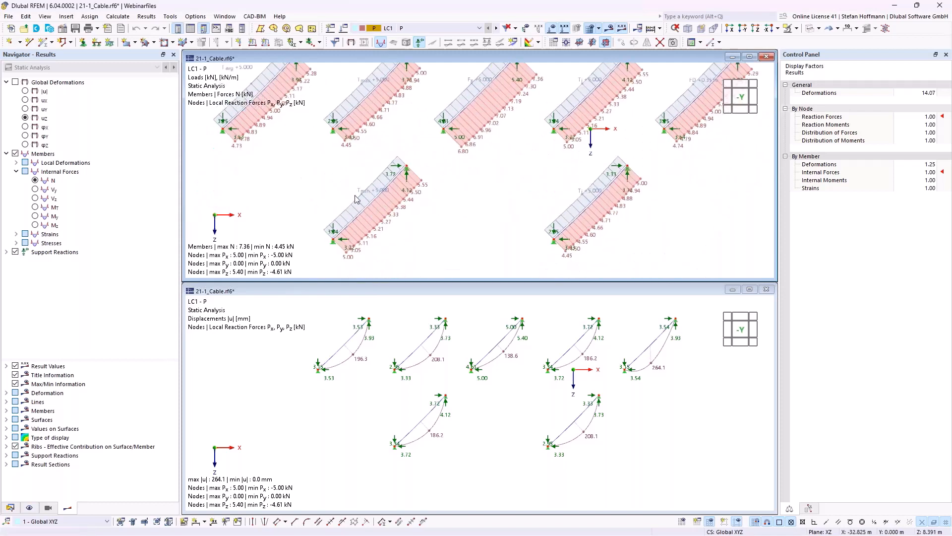
pyautogui.moveTo(371, 197)
pyautogui.scroll(-1, 410, 171)
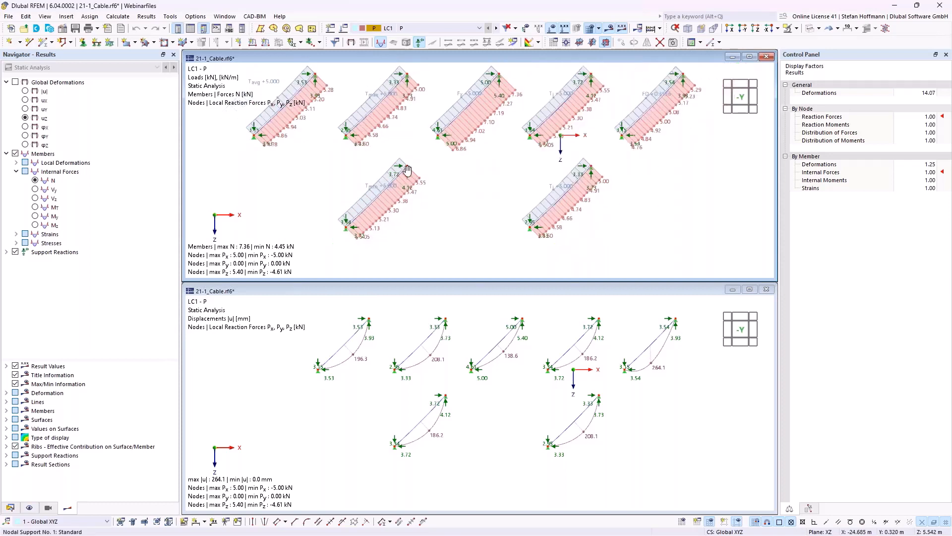
pyautogui.moveTo(410, 171); pyautogui.dragTo(401, 186, button='middle')
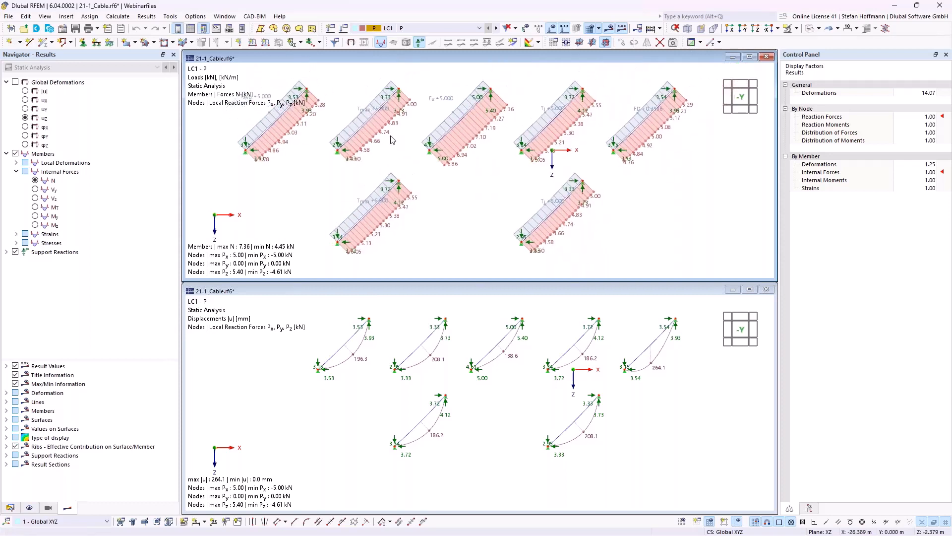
pyautogui.click(434, 363)
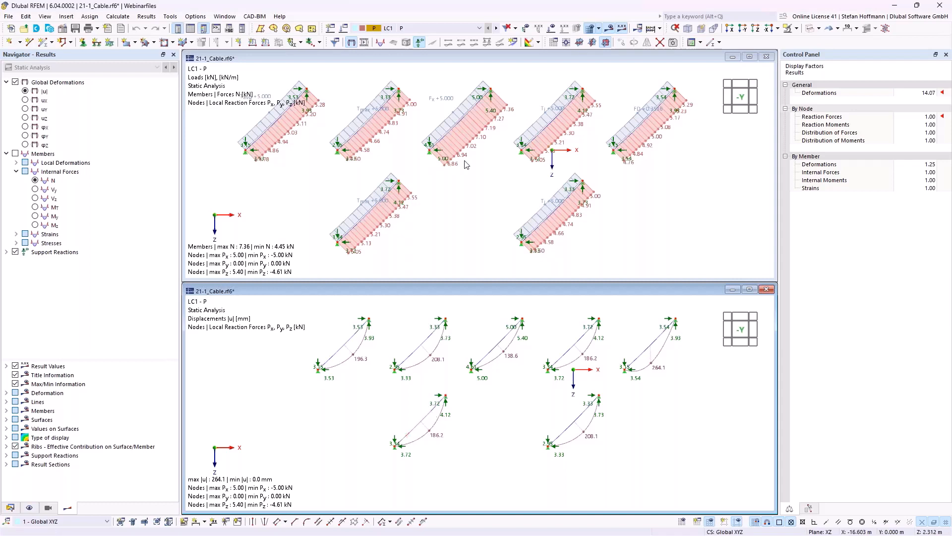
# Step: Examine the Horizontal tension component definition of the form-finding load on member 6 alongside that cable's deformed shape
pyautogui.doubleClick(448, 101)
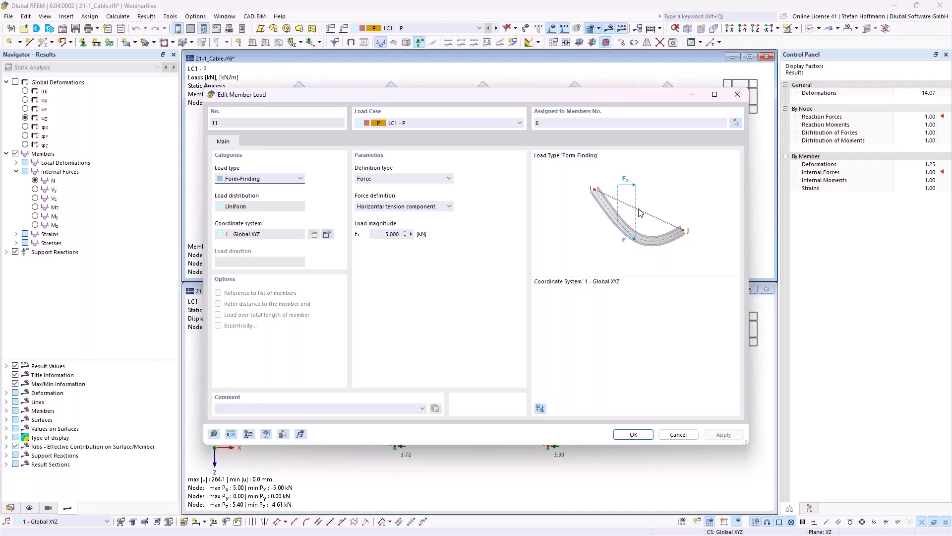
pyautogui.press('Escape')
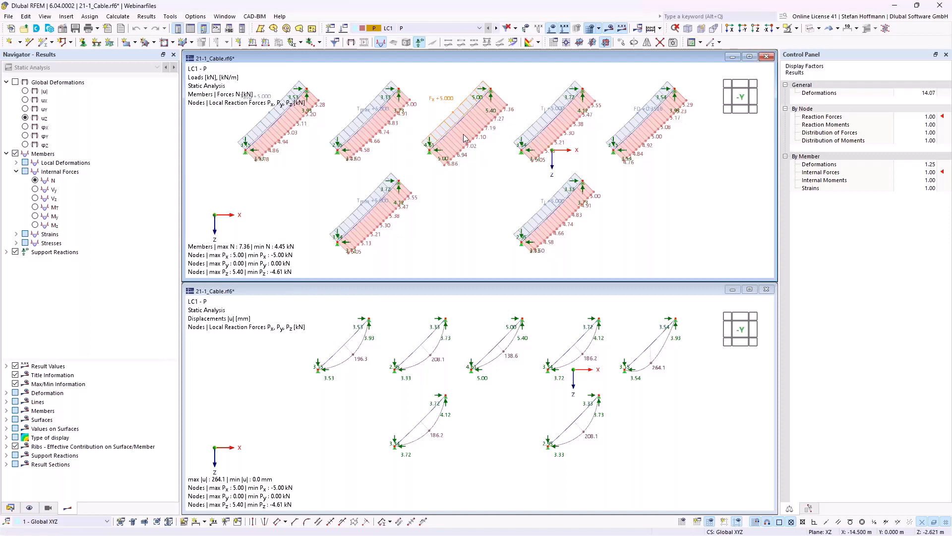
pyautogui.click(509, 376)
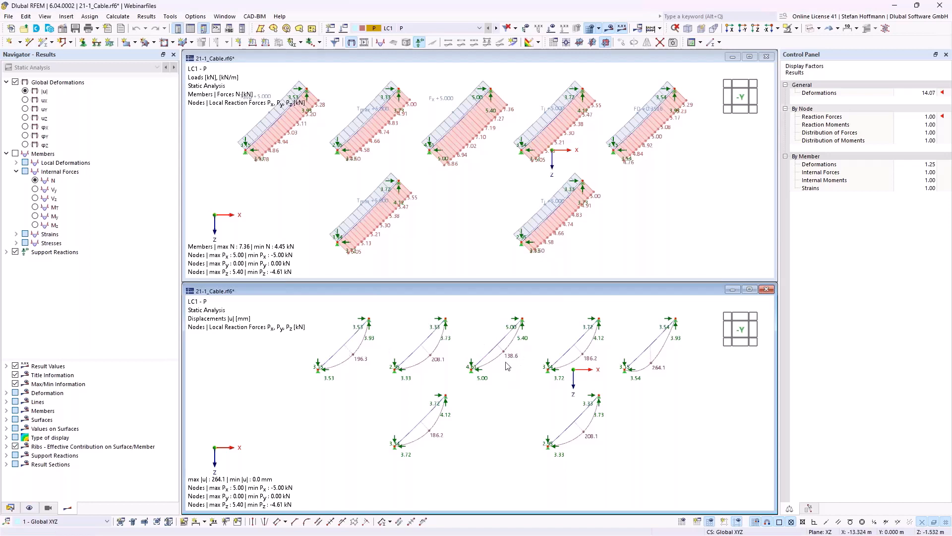
pyautogui.moveTo(507, 366); pyautogui.dragTo(446, 383, button='middle')
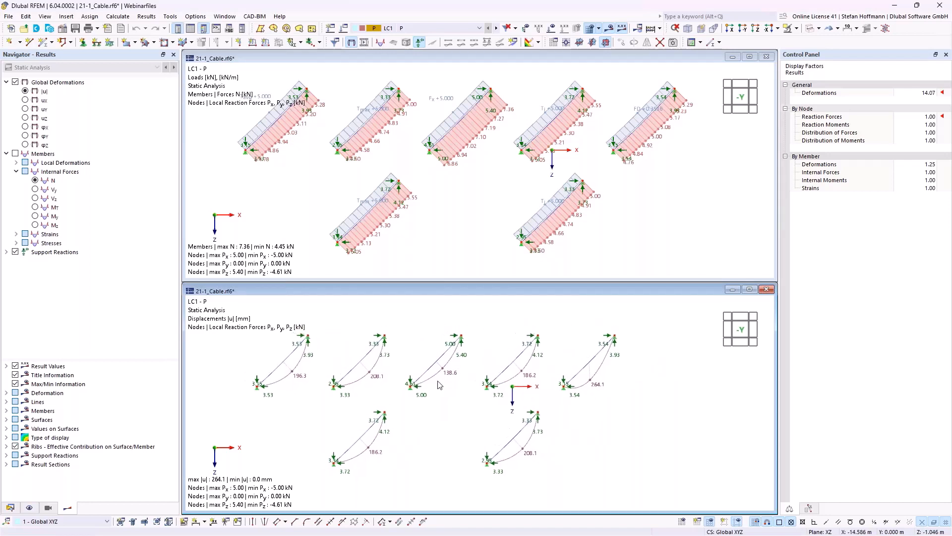
pyautogui.click(435, 216)
pyautogui.doubleClick(444, 101)
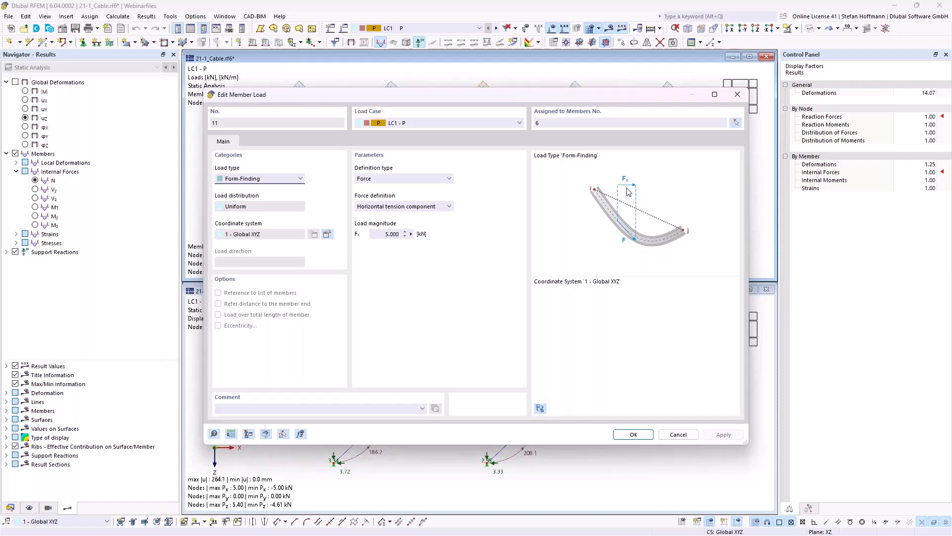
# Step: Close member 6's form-finding load and look through the force definition options of the form-finding load on member 1
pyautogui.click(737, 94)
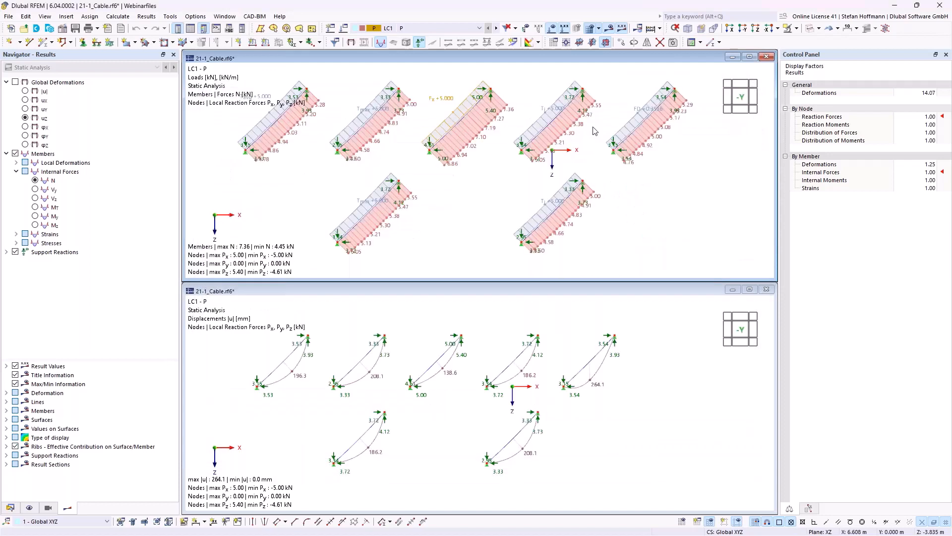
pyautogui.doubleClick(559, 108)
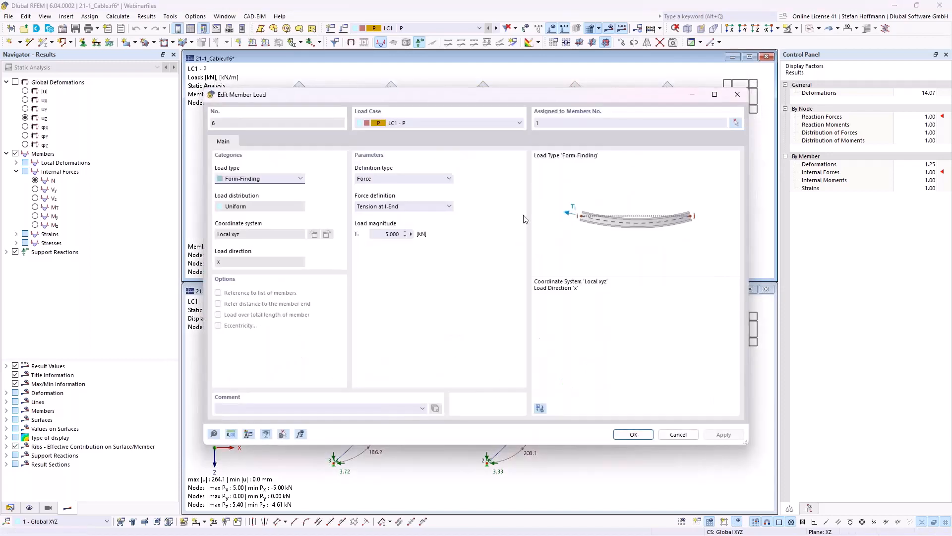
pyautogui.click(439, 207)
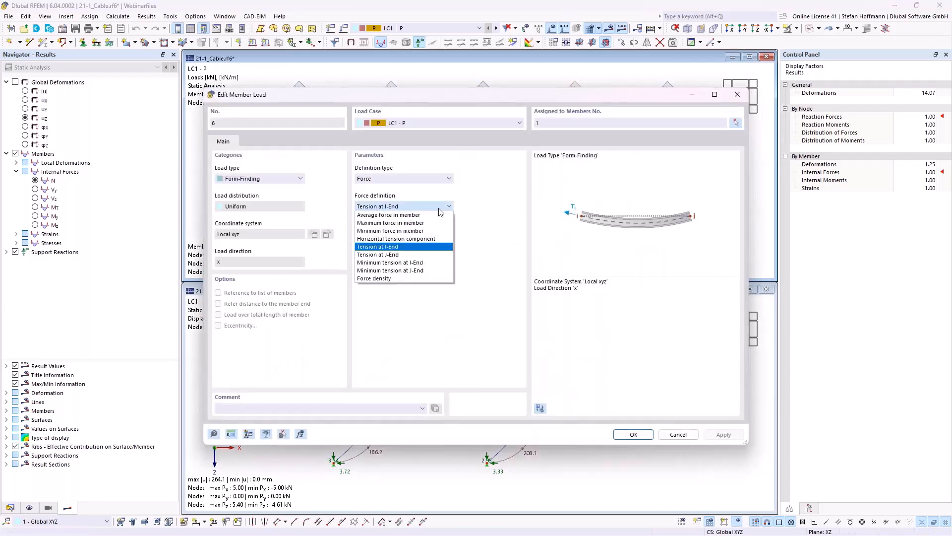
pyautogui.click(438, 209)
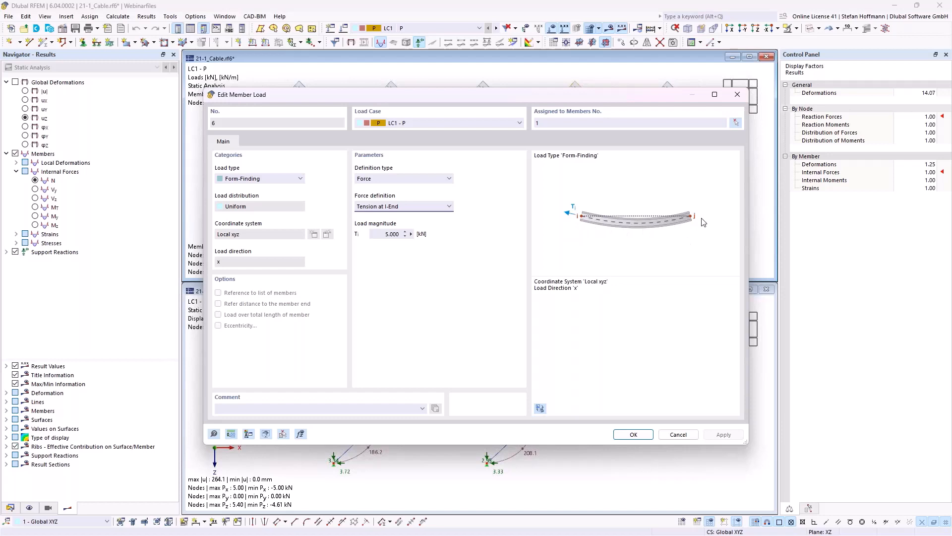
pyautogui.press('Return')
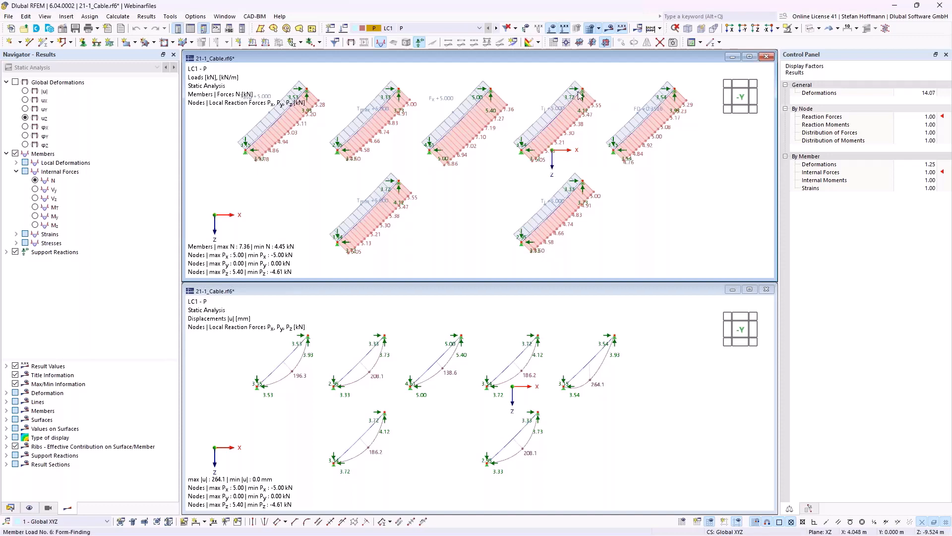
# Step: Check the load magnitude of member load 6 and review member load 7 on the lower cable, cancelling both
pyautogui.doubleClick(556, 109)
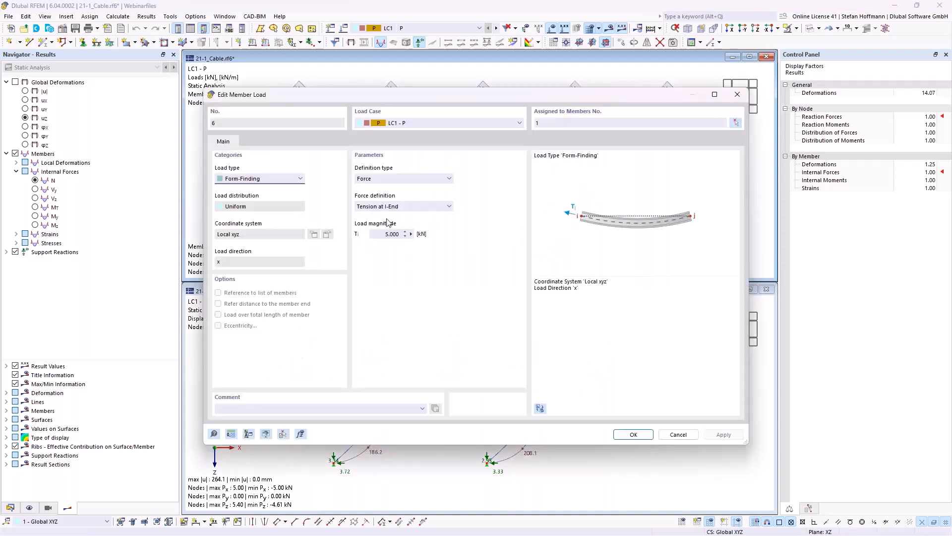
pyautogui.click(387, 235)
pyautogui.click(678, 434)
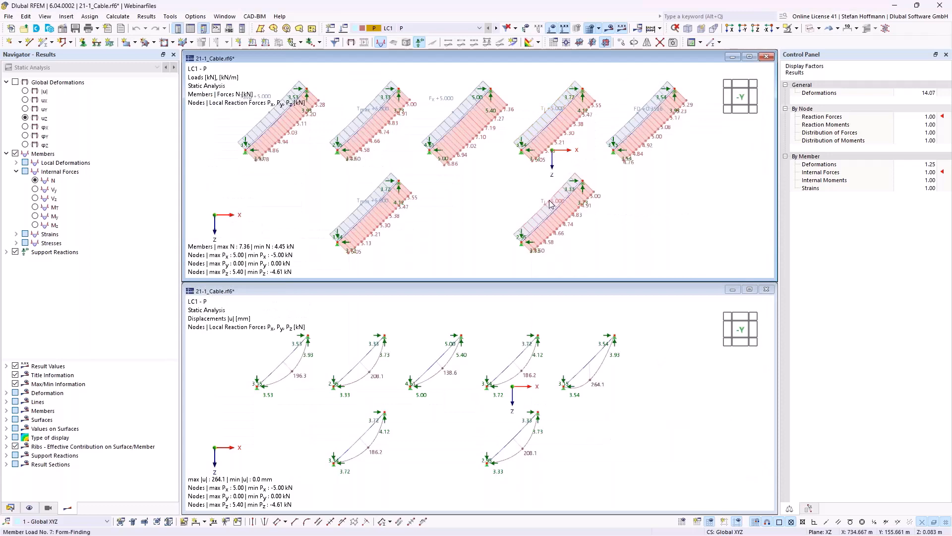
pyautogui.doubleClick(550, 203)
pyautogui.click(678, 434)
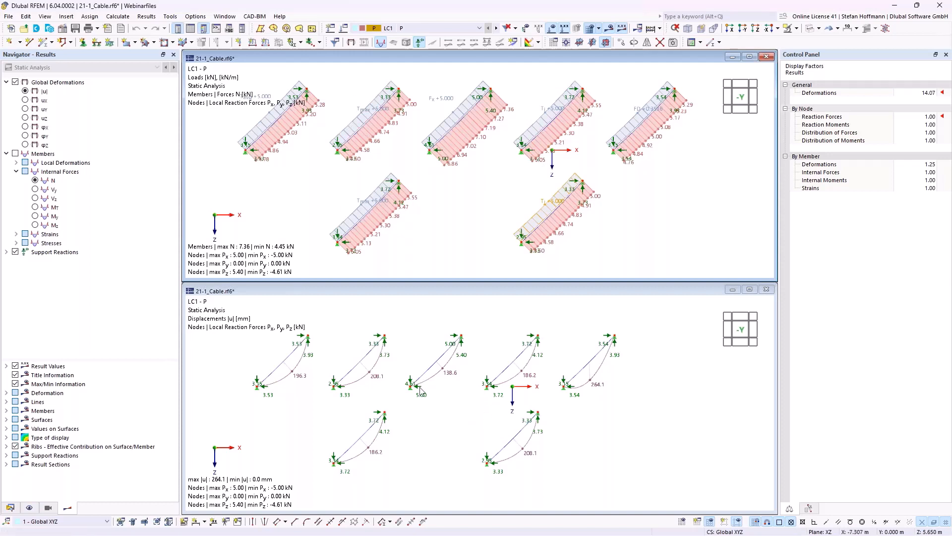
# Step: Check the cable displacement view and review the minimum tension options among the force definitions of member load 6
pyautogui.click(374, 370)
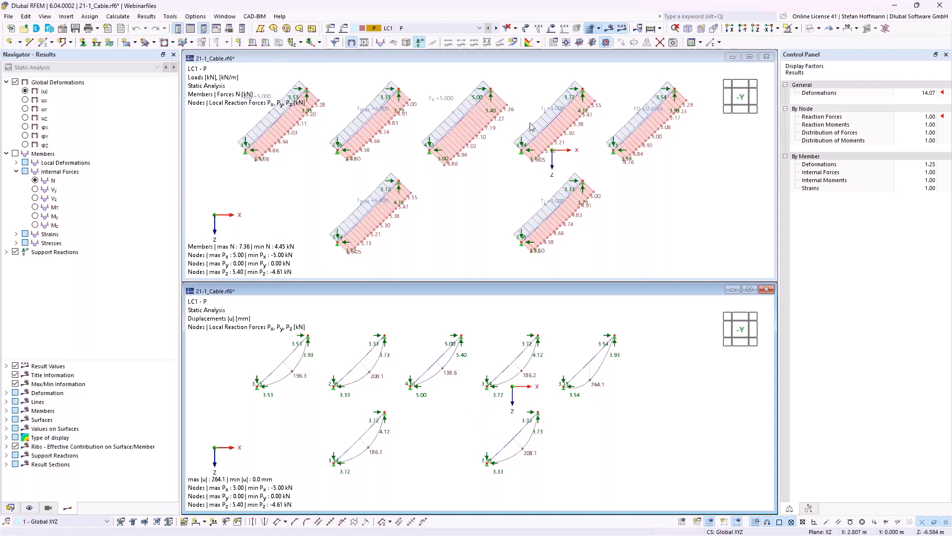
pyautogui.click(558, 121)
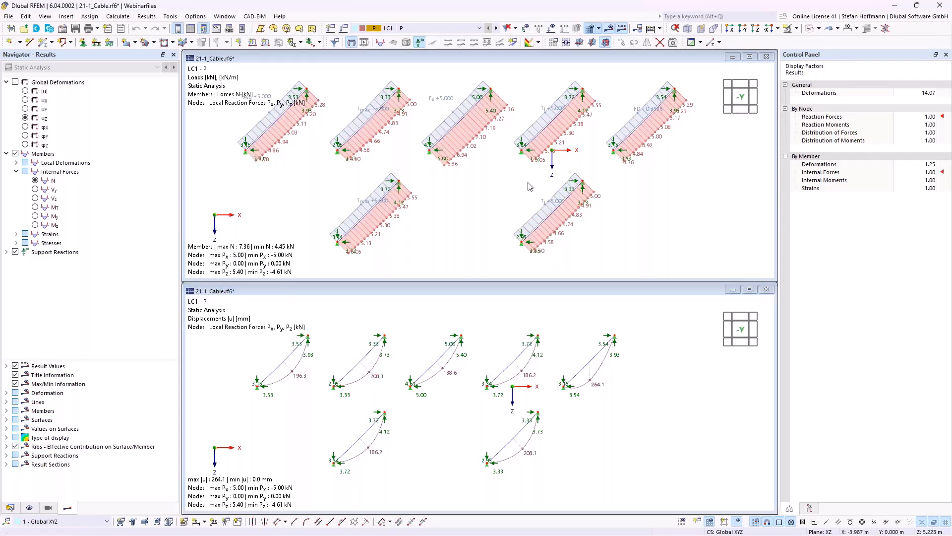
pyautogui.doubleClick(556, 108)
pyautogui.click(402, 206)
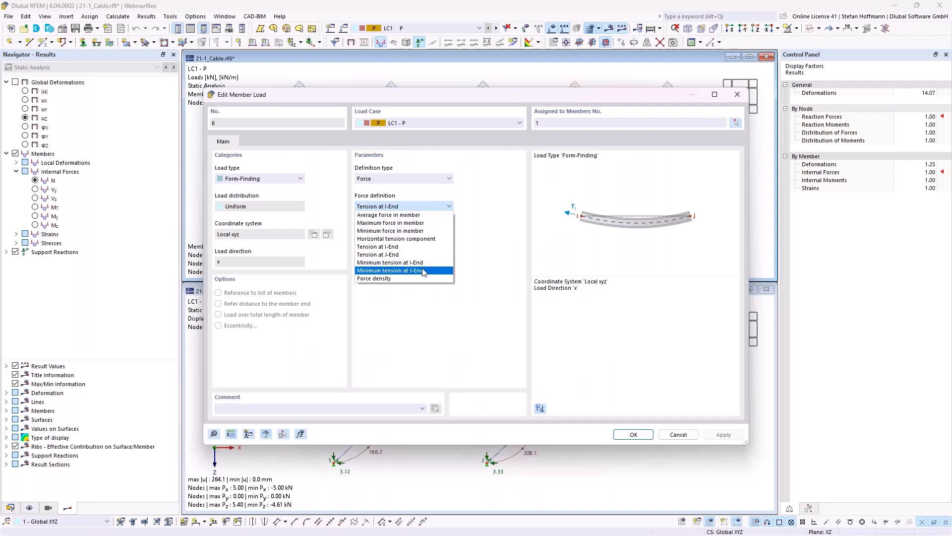
pyautogui.press('Escape')
pyautogui.press('Escape')
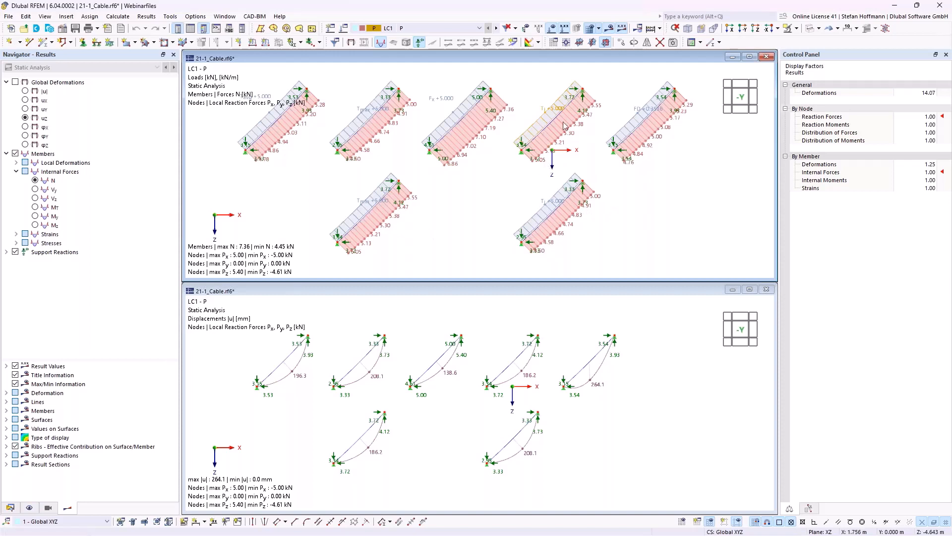
# Step: Open the formula behind the force density of member 9's form-finding load and examine its expression
pyautogui.doubleClick(667, 111)
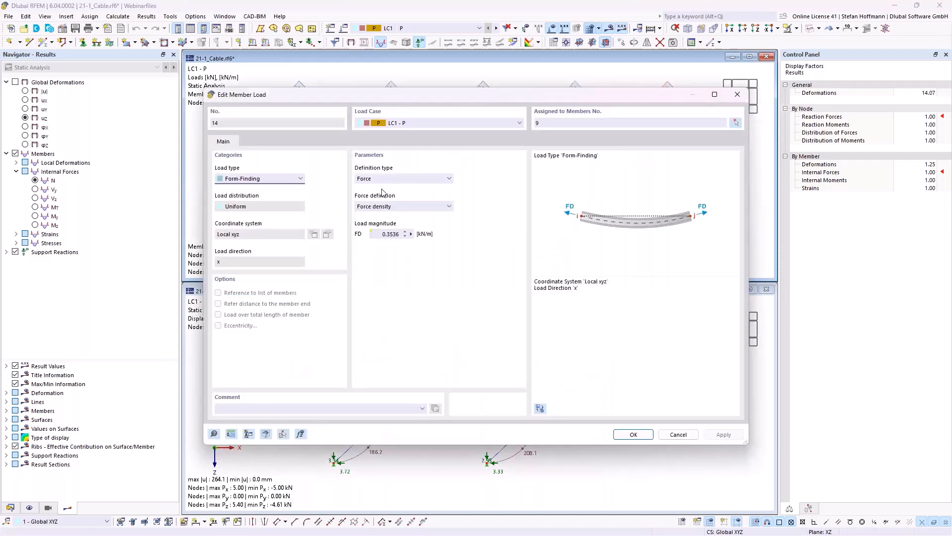
pyautogui.click(411, 234)
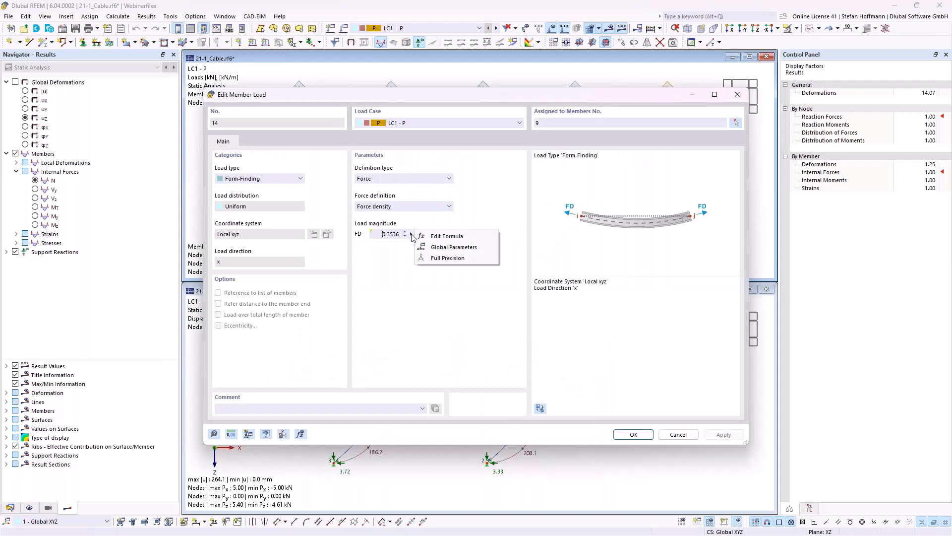
pyautogui.click(378, 236)
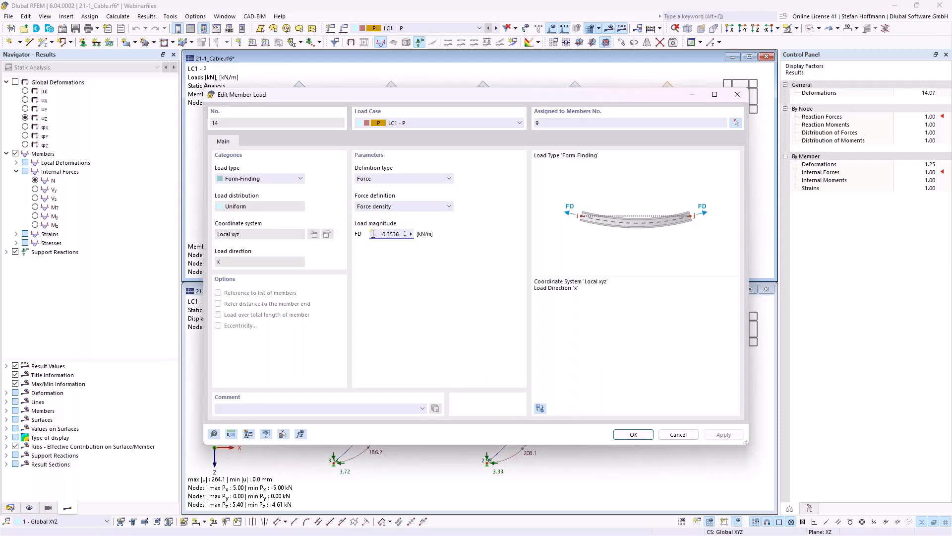
pyautogui.click(411, 233)
pyautogui.click(433, 242)
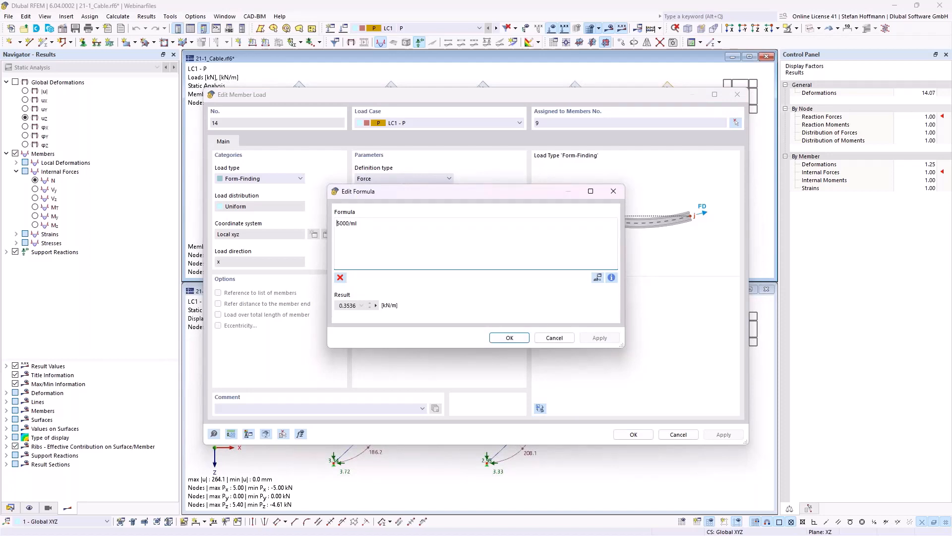
pyautogui.moveTo(339, 306); pyautogui.dragTo(358, 309)
pyautogui.click(387, 243)
pyautogui.doubleClick(351, 228)
pyautogui.click(380, 228)
pyautogui.doubleClick(351, 227)
# Step: Examine how the global parameter ml used in the force density formula is defined, and cancel the parameter table
pyautogui.click(597, 279)
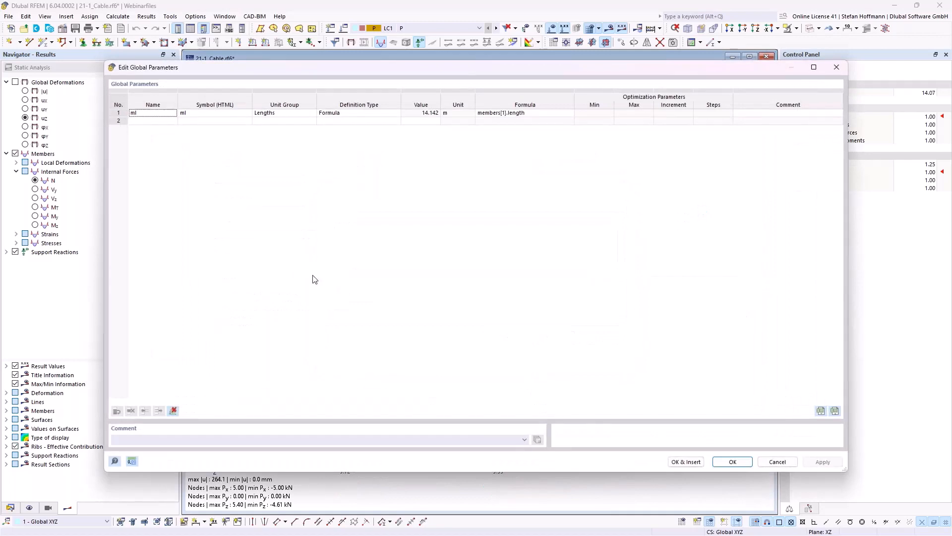
pyautogui.click(516, 113)
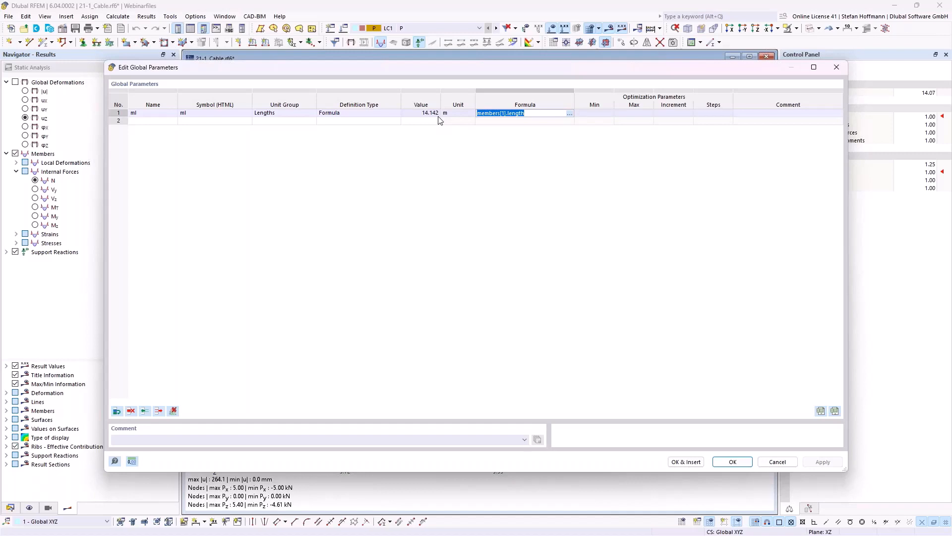
pyautogui.click(474, 114)
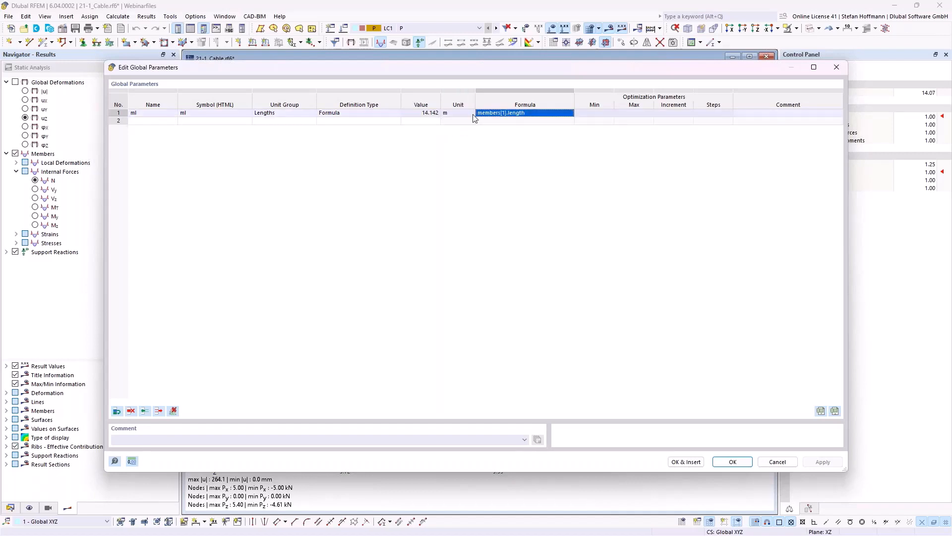
pyautogui.click(781, 463)
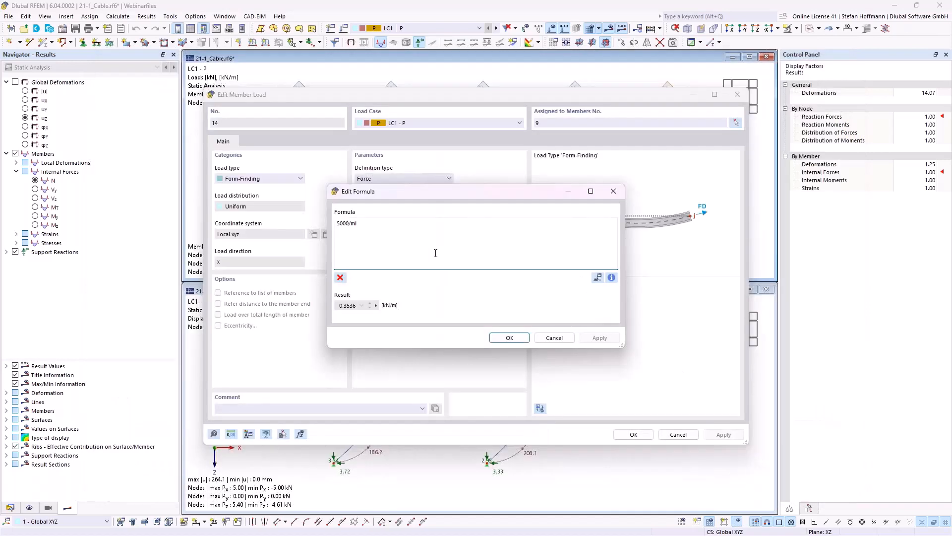
# Step: Check the force density formula's result and cancel both the formula and the member 9 load
pyautogui.click(344, 306)
pyautogui.click(556, 338)
pyautogui.moveTo(381, 234); pyautogui.dragTo(396, 234)
pyautogui.click(678, 434)
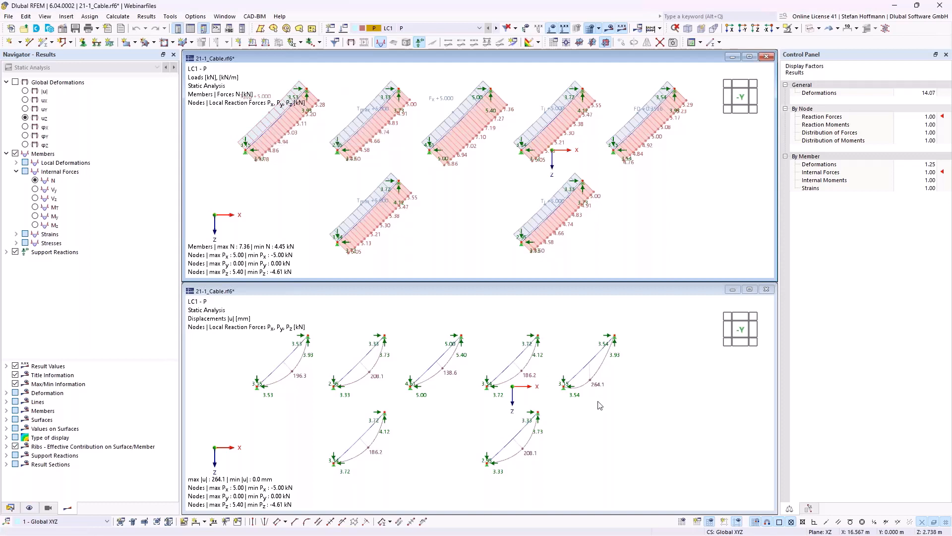
# Step: Close the 21-1_Cable.rf6 model without saving and open 21-2_Cable.rf6 from the Webinarfiles folder
pyautogui.click(592, 372)
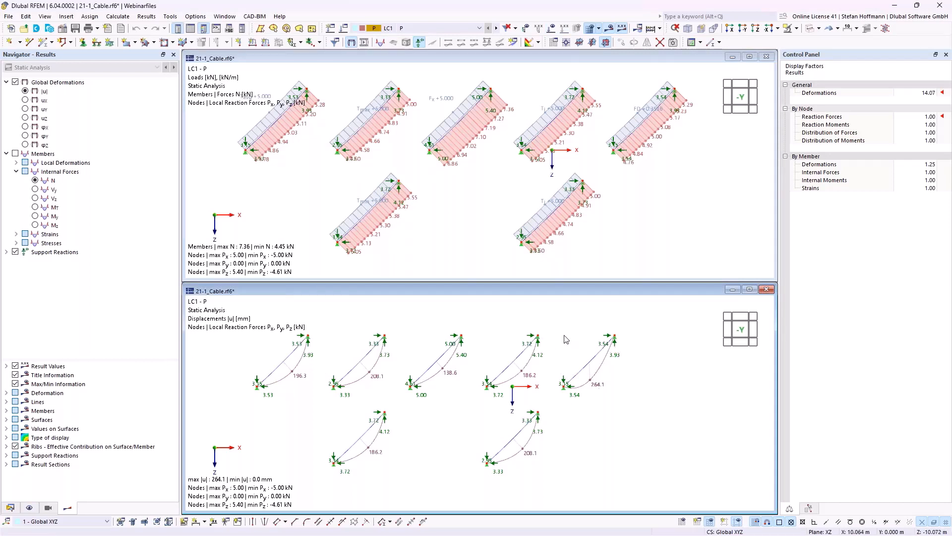
pyautogui.click(767, 294)
pyautogui.click(767, 56)
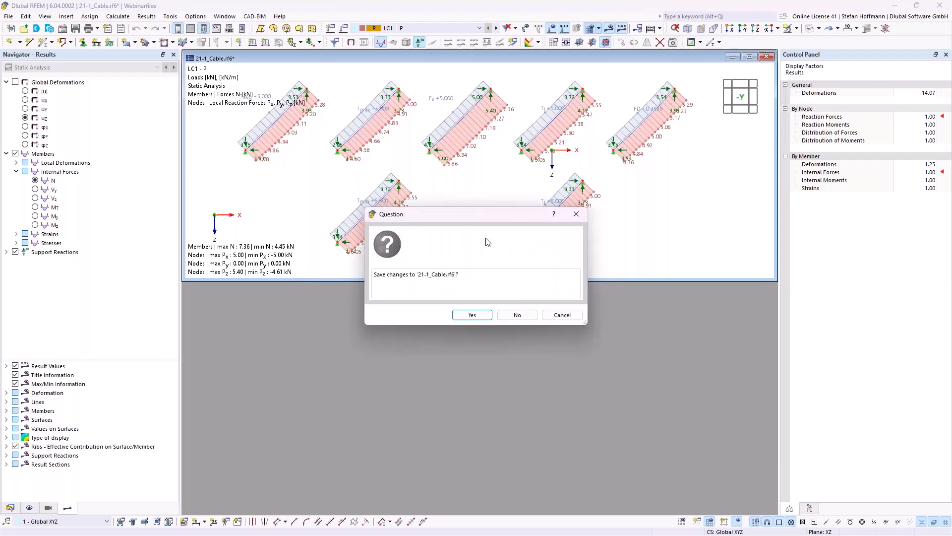
pyautogui.click(517, 314)
pyautogui.click(24, 28)
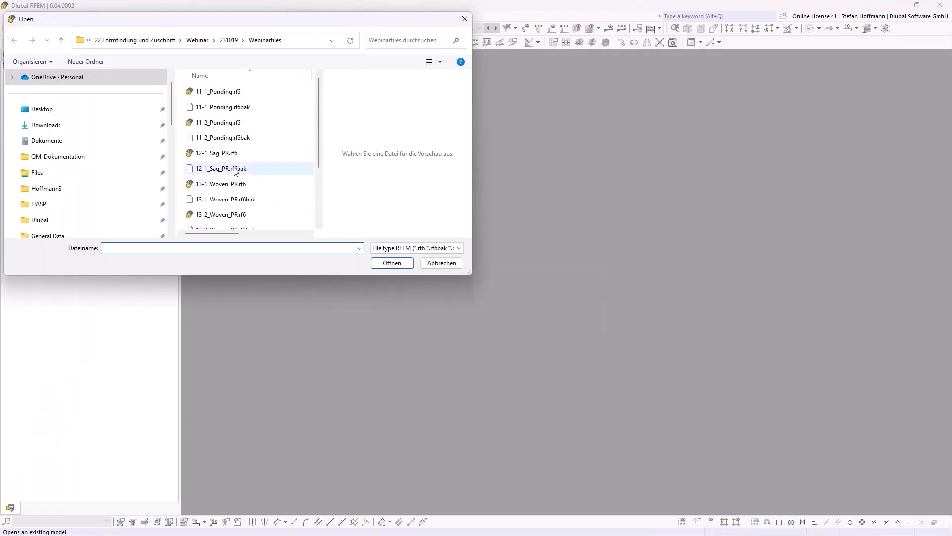
pyautogui.scroll(-1, 218, 208)
pyautogui.doubleClick(232, 177)
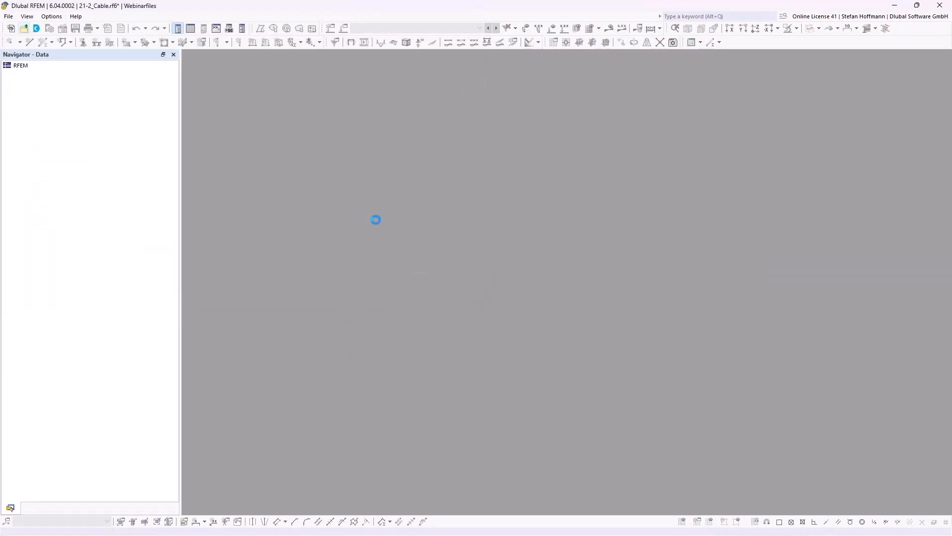
# Step: Inspect the force definition and magnitude of the minimum tension form-finding loads on members 3 and 4
pyautogui.scroll(1, 429, 255)
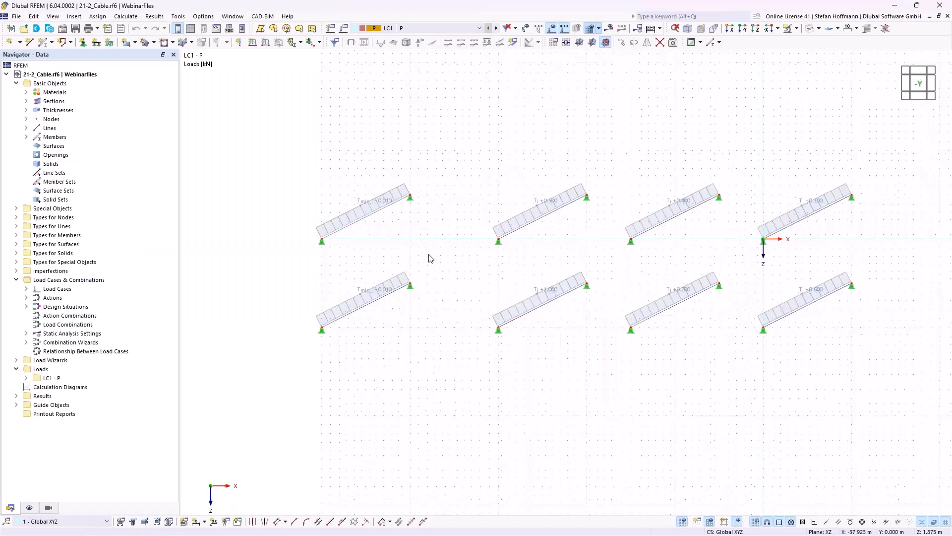
pyautogui.doubleClick(370, 203)
pyautogui.doubleClick(391, 233)
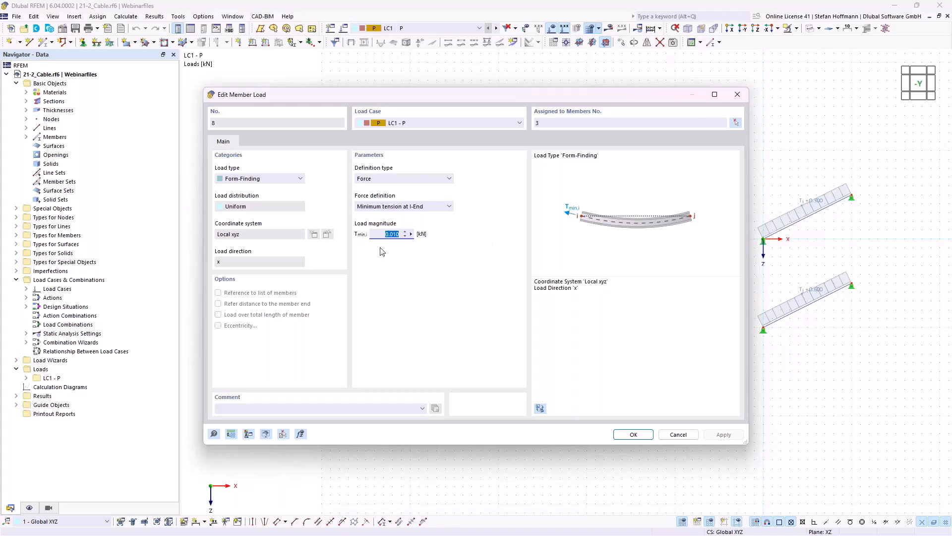
pyautogui.press('Return')
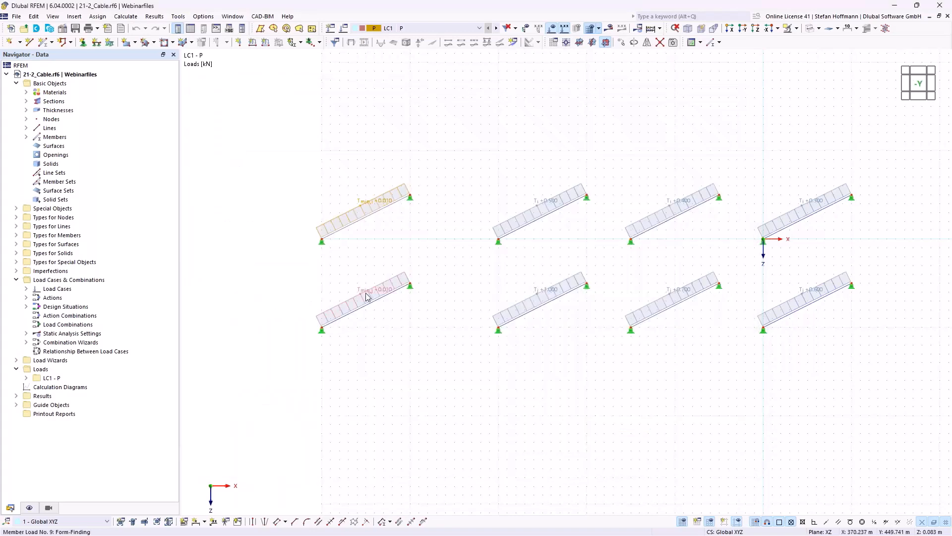
pyautogui.doubleClick(367, 297)
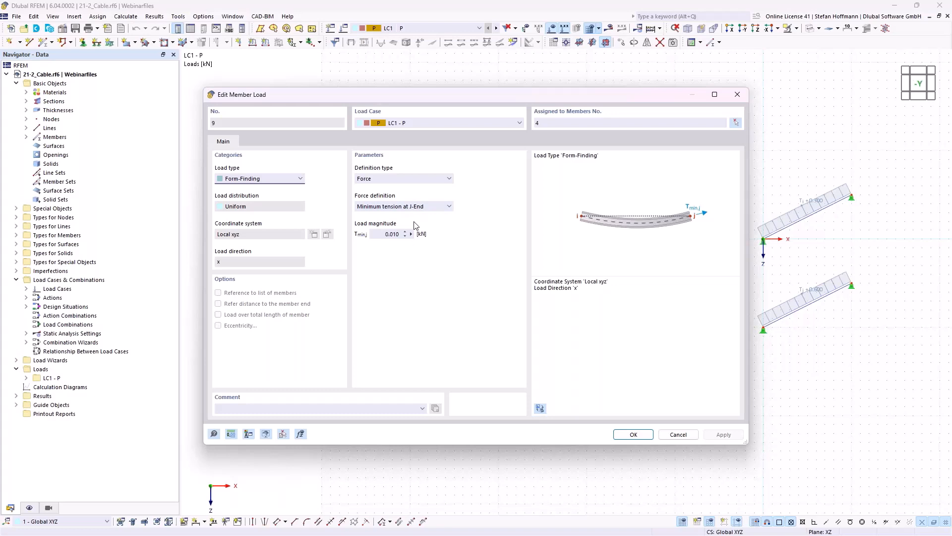
pyautogui.press('Return')
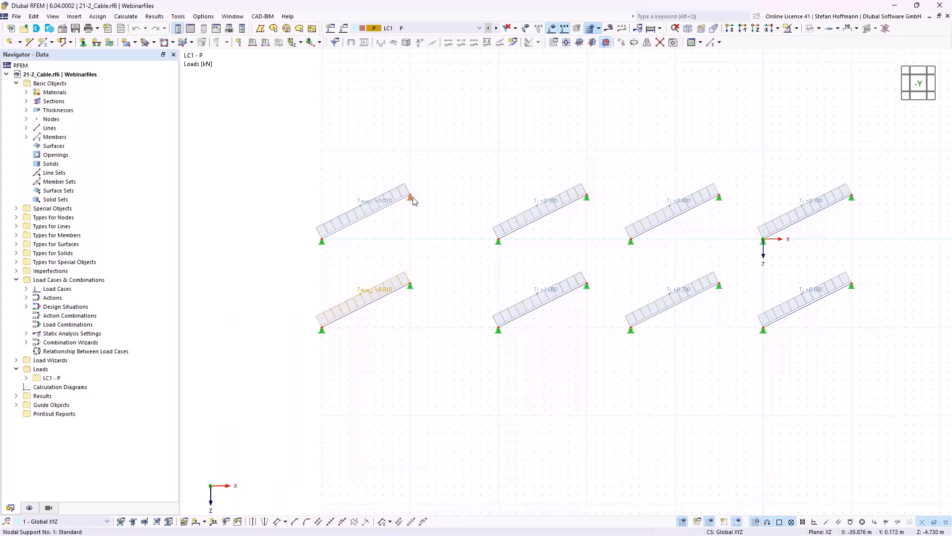
# Step: Calculate load case LC1 and examine the axial forces and support reactions on the form-found cables
pyautogui.moveTo(435, 219); pyautogui.dragTo(389, 222, button='middle')
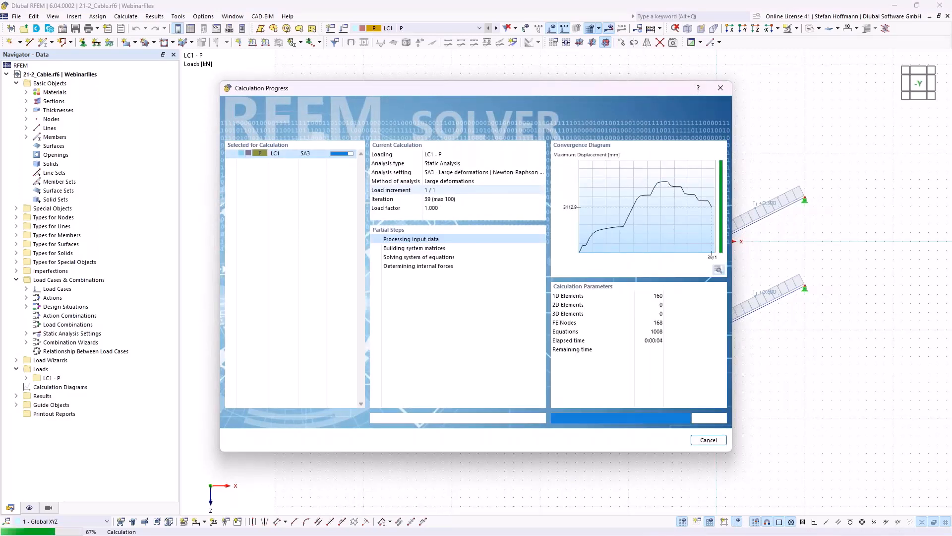
pyautogui.moveTo(216, 259); pyautogui.dragTo(287, 202, button='middle')
pyautogui.scroll(2, 255, 227)
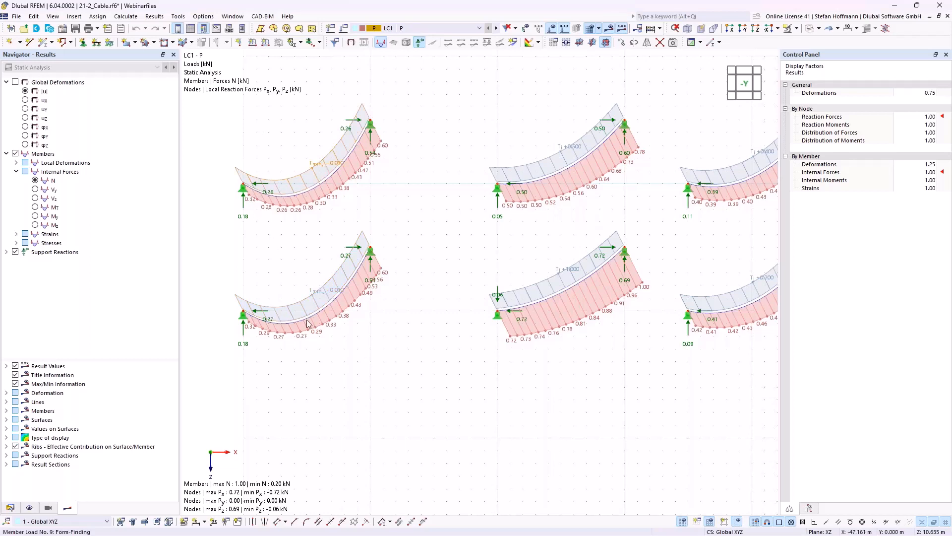
pyautogui.scroll(-2, 323, 272)
pyautogui.moveTo(385, 246); pyautogui.dragTo(234, 231, button='middle')
pyautogui.scroll(-1, 281, 238)
pyautogui.moveTo(330, 247); pyautogui.dragTo(420, 265, button='middle')
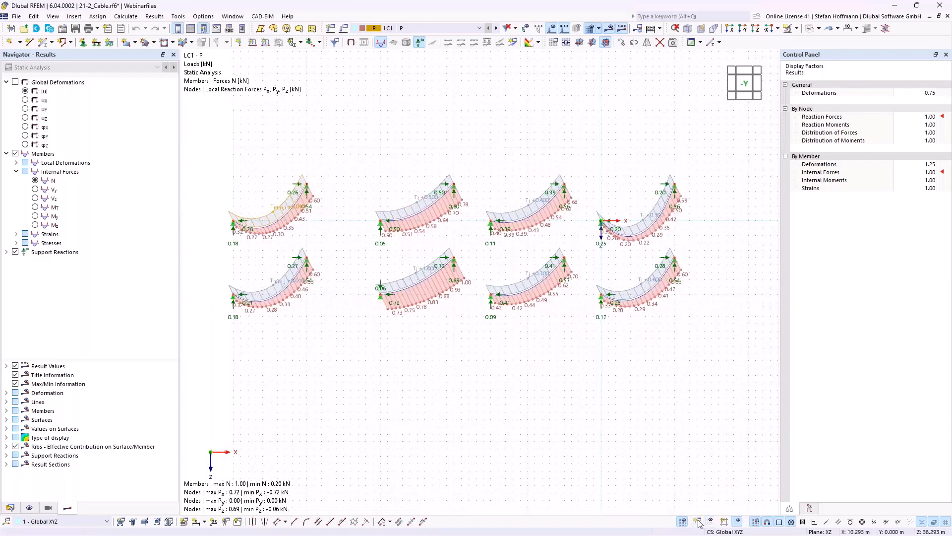
# Step: Inspect the force definition and magnitude of the form-finding load on member 5
pyautogui.scroll(2, 453, 223)
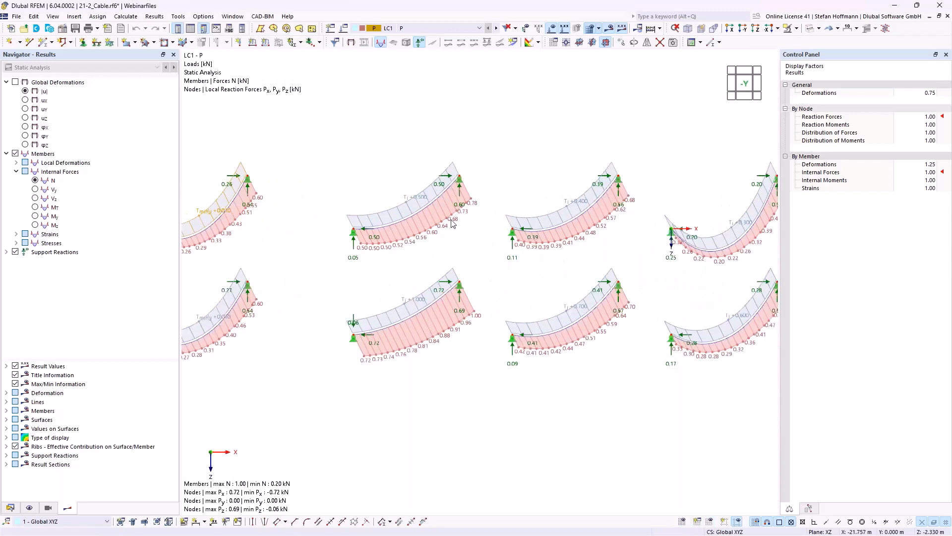
pyautogui.doubleClick(420, 203)
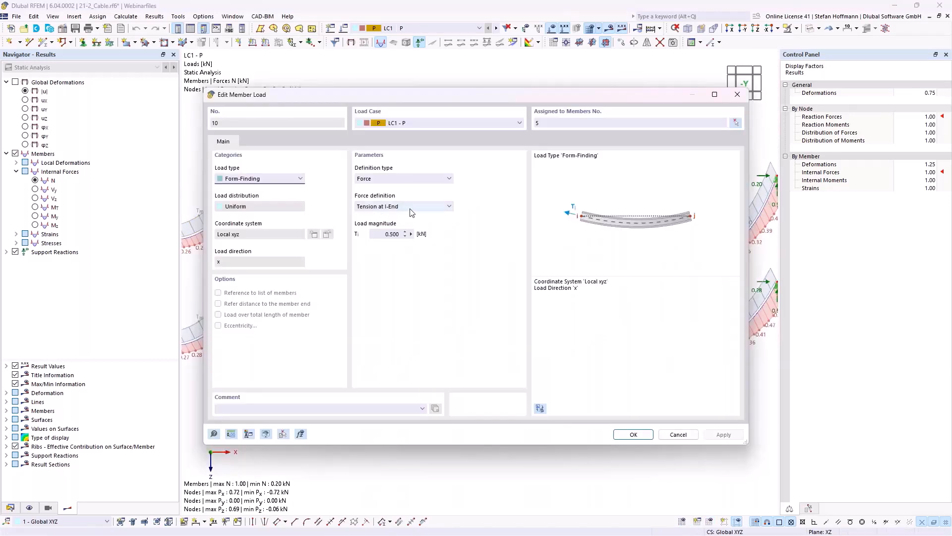
pyautogui.press('Escape')
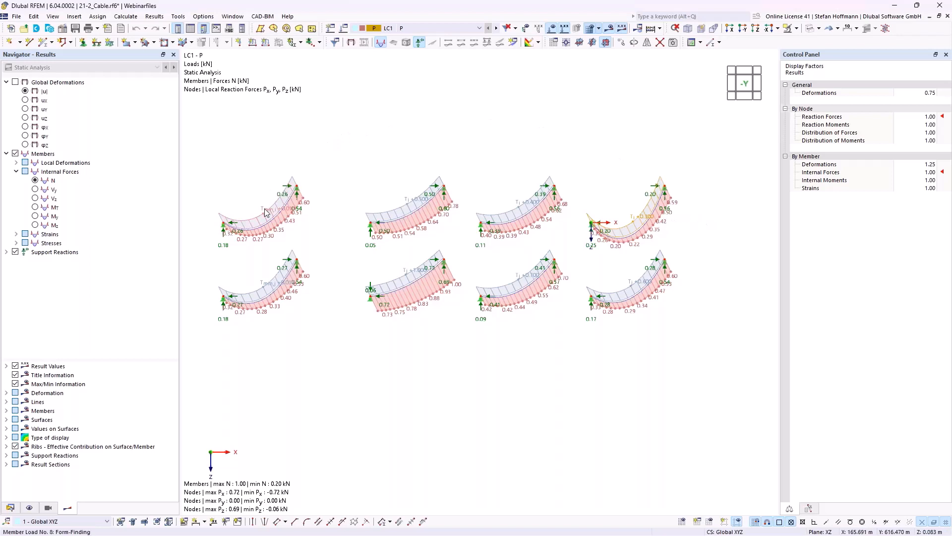
# Step: Examine the axial forces on the cables and review the self-weight and analysis settings of load case LC1
pyautogui.scroll(2, 267, 214)
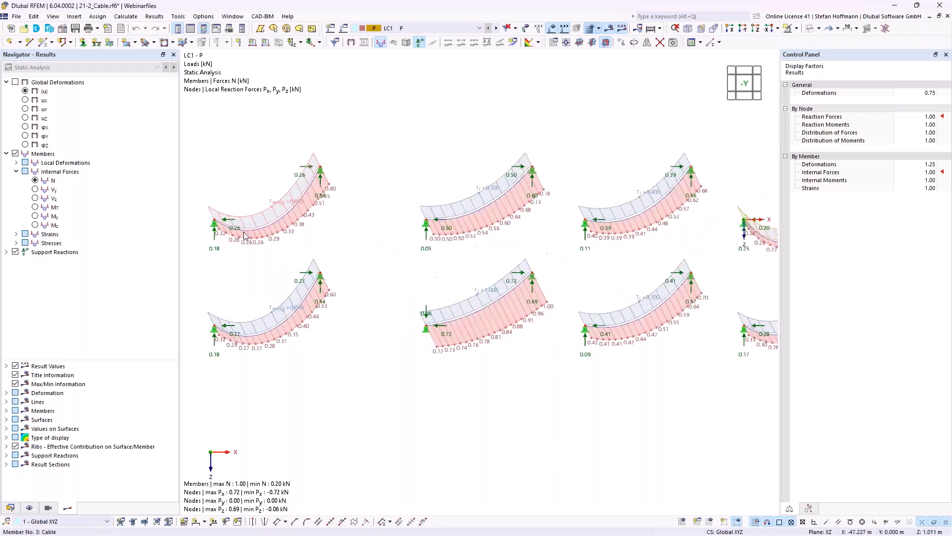
pyautogui.moveTo(270, 217); pyautogui.dragTo(282, 210, button='middle')
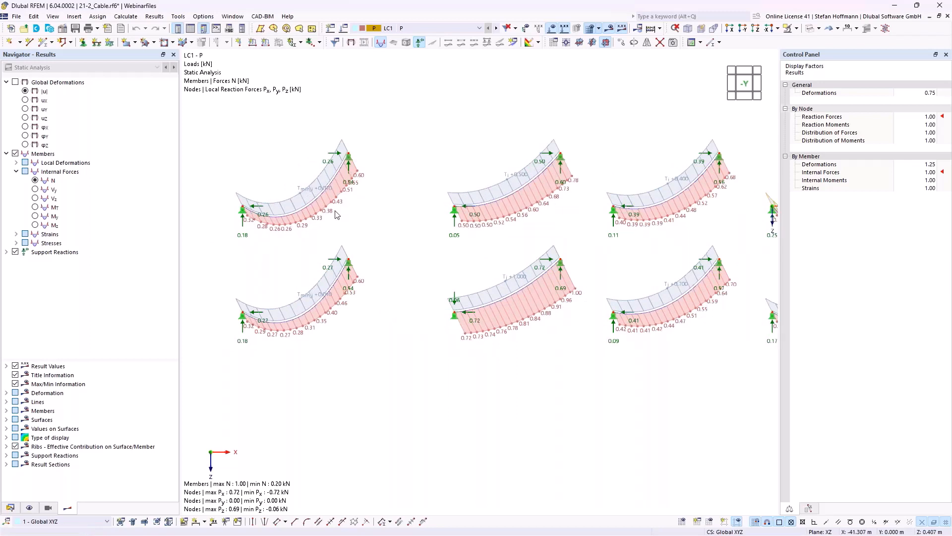
pyautogui.click(346, 32)
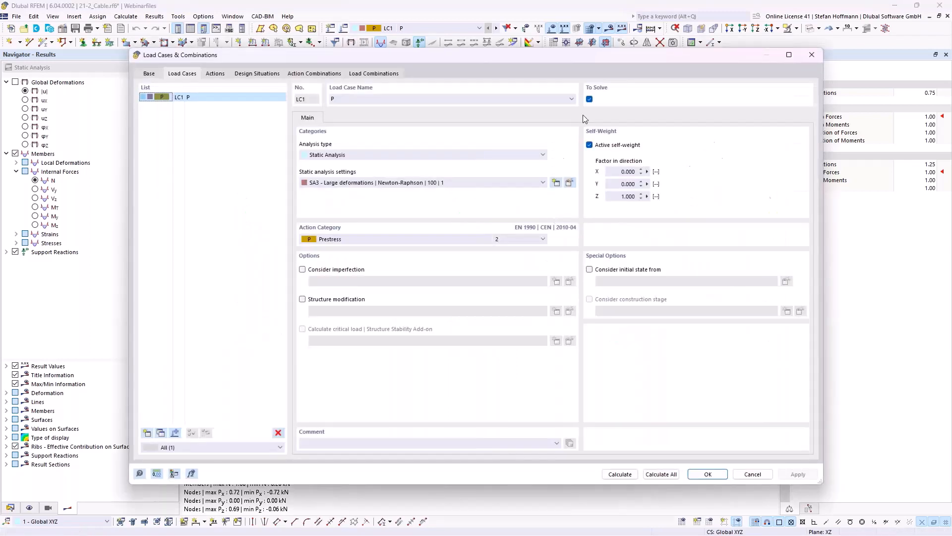
pyautogui.press('Escape')
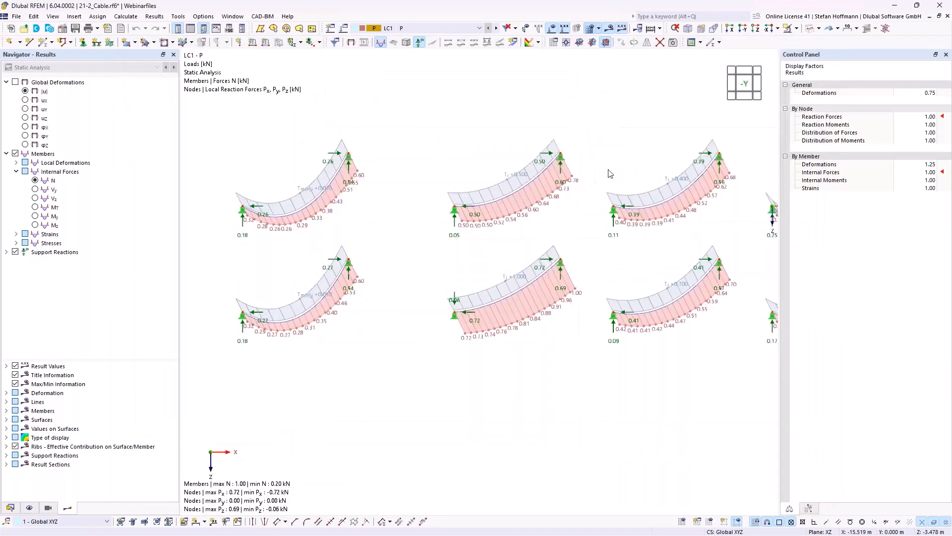
# Step: Close the 21-2_Cable.rf6 model without saving and open 31-1_FFSupports from the Webinarfiles folder
pyautogui.click(947, 16)
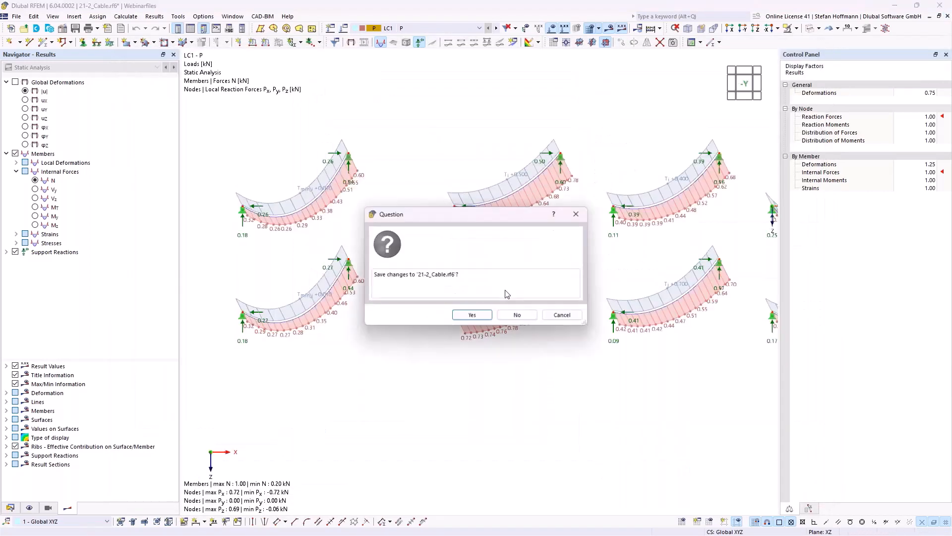
pyautogui.click(517, 315)
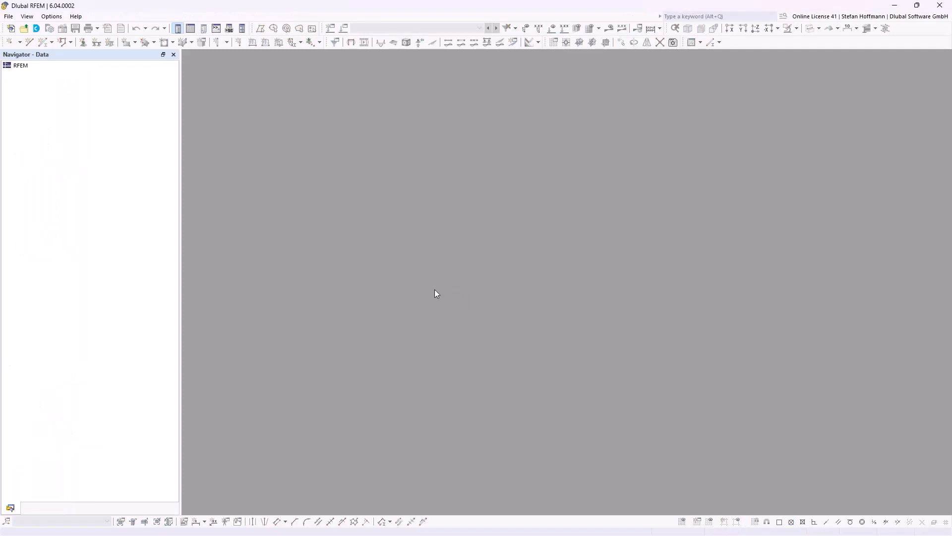
pyautogui.click(36, 29)
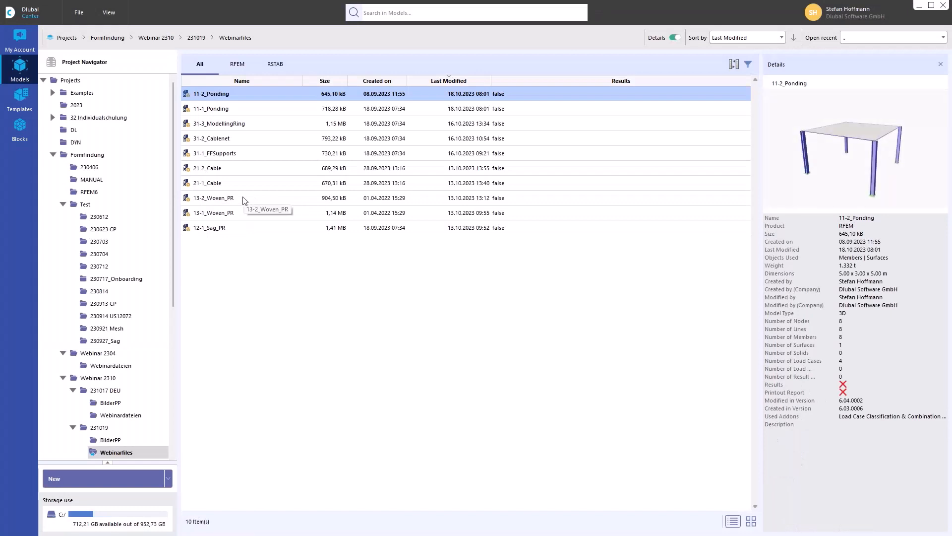
pyautogui.click(241, 71)
pyautogui.click(243, 81)
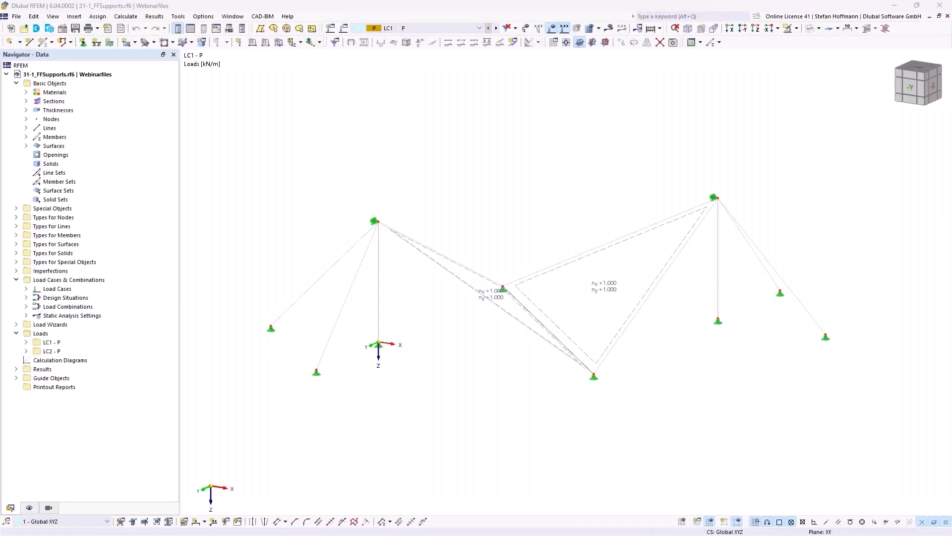
# Step: Delete the entire existing membrane structure and switch the empty model to the plan view along Z
pyautogui.scroll(-1, 529, 345)
pyautogui.moveTo(502, 265); pyautogui.dragTo(479, 282, button='middle')
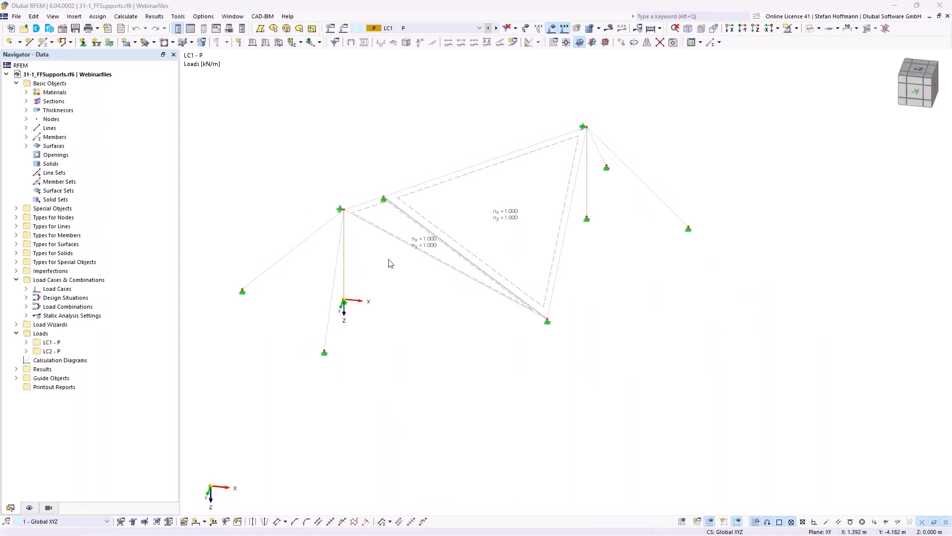
pyautogui.scroll(-2, 475, 302)
pyautogui.moveTo(280, 127); pyautogui.dragTo(704, 389)
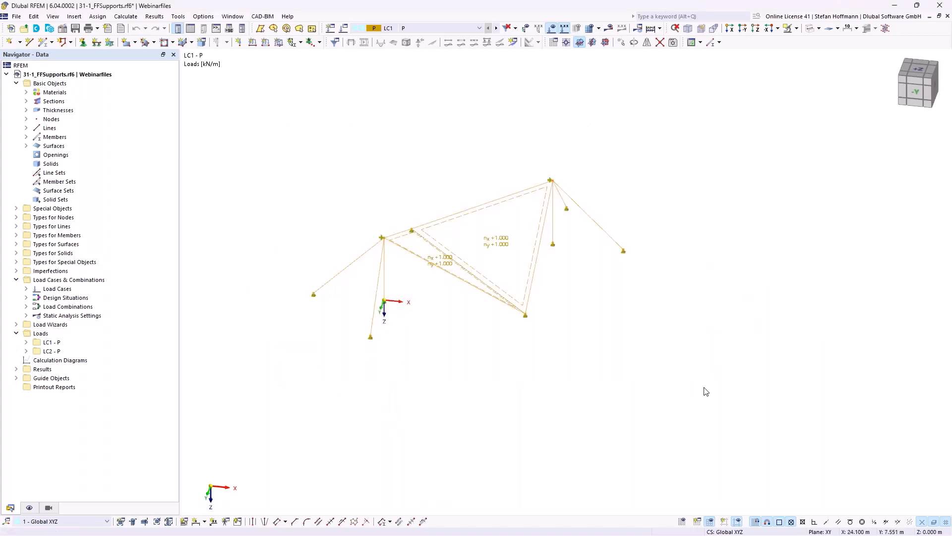
pyautogui.press('Delete')
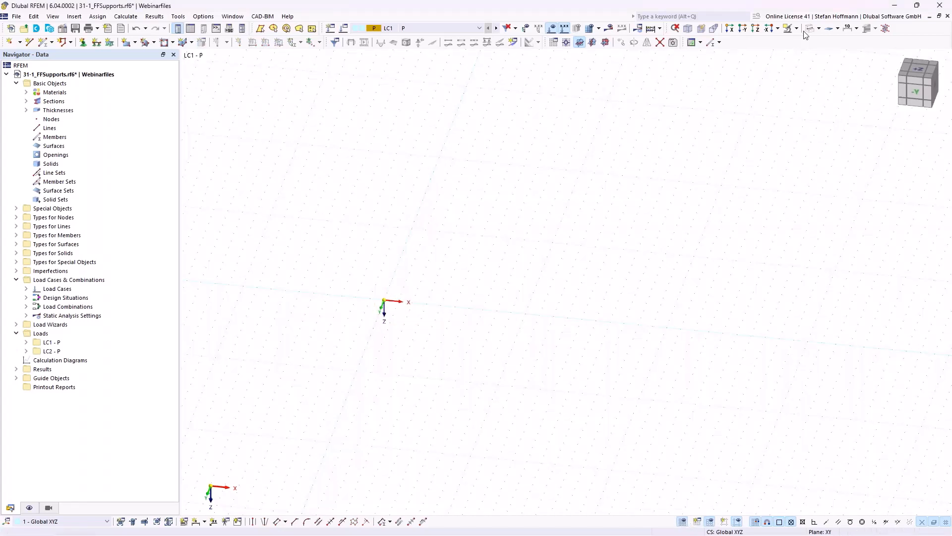
pyautogui.click(755, 28)
pyautogui.moveTo(610, 222); pyautogui.dragTo(489, 240, button='middle')
# Step: Check the activated add-ons in the model's base data and the list of defined materials
pyautogui.rightClick(86, 77)
pyautogui.click(89, 78)
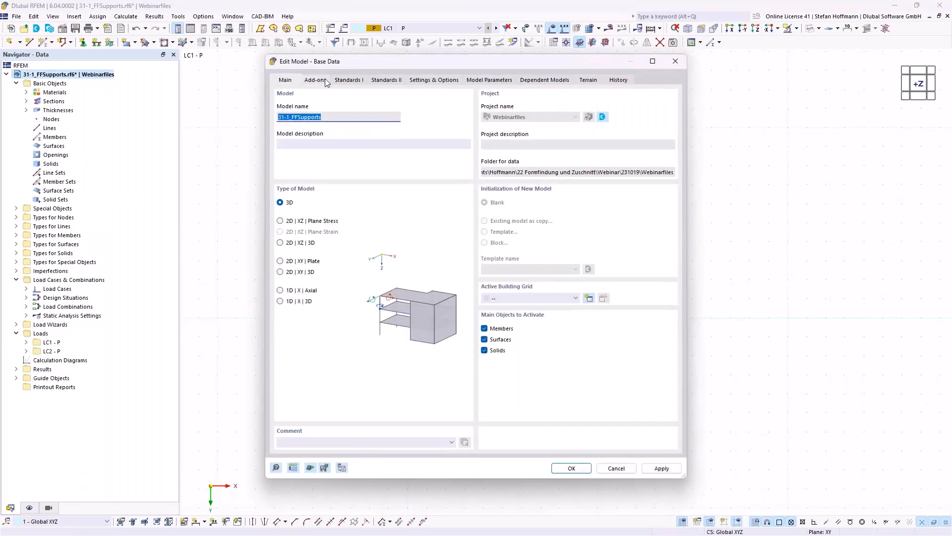
pyautogui.click(320, 80)
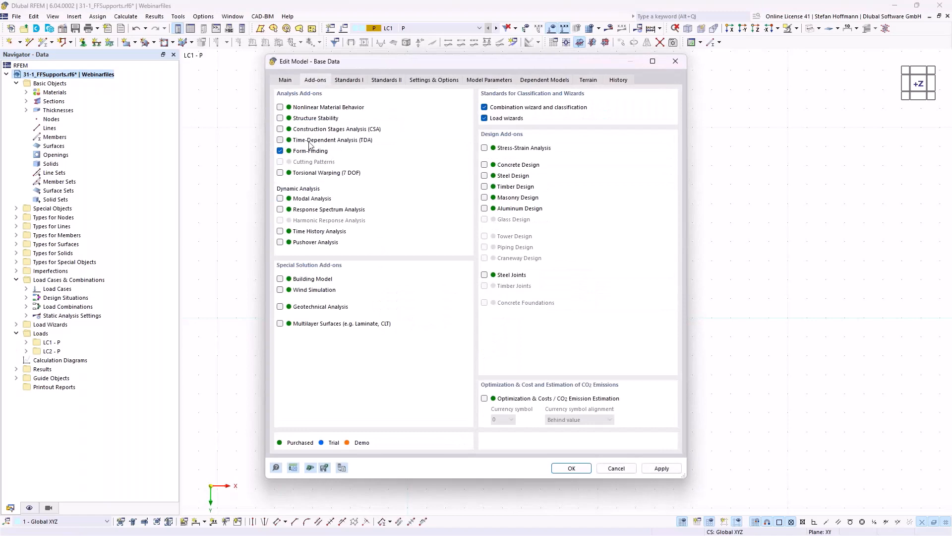
pyautogui.press('Return')
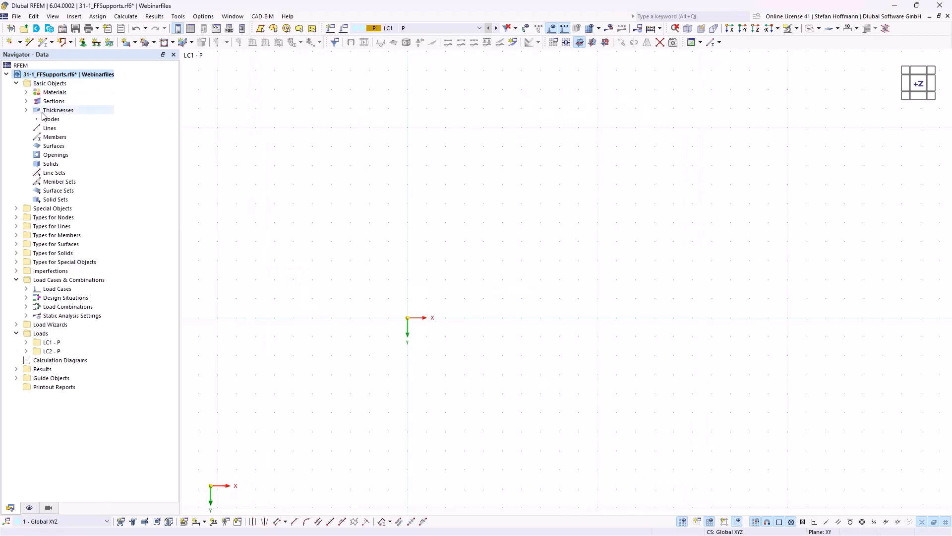
pyautogui.click(26, 93)
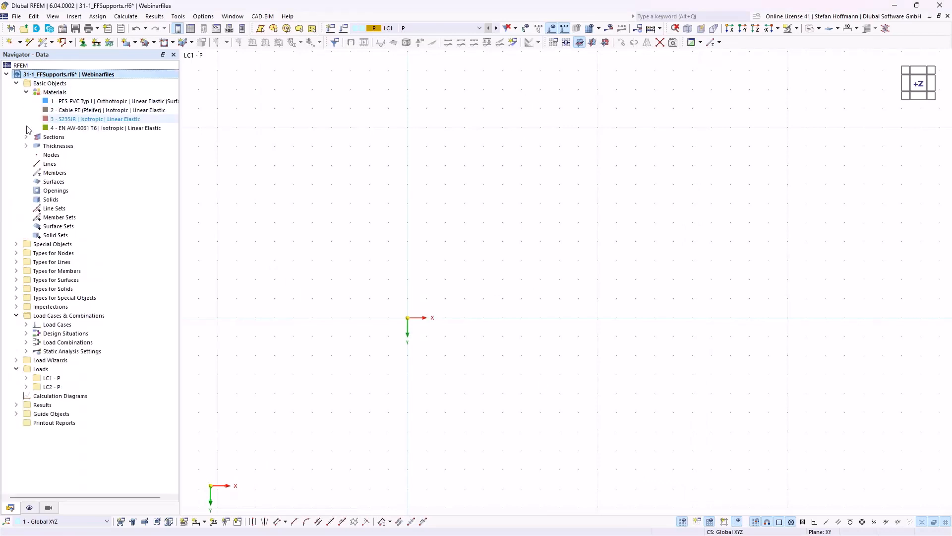
pyautogui.click(26, 92)
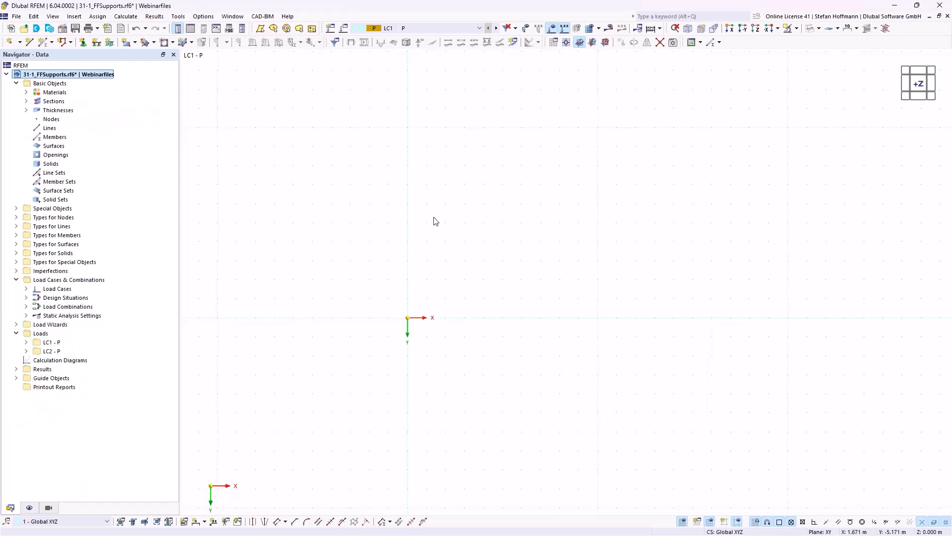
# Step: Create a 10 by 10 m rectangular membrane surface of 1.0 mm PES-PVC Typ I from the origin to X 10, Y -10 m
pyautogui.click(126, 43)
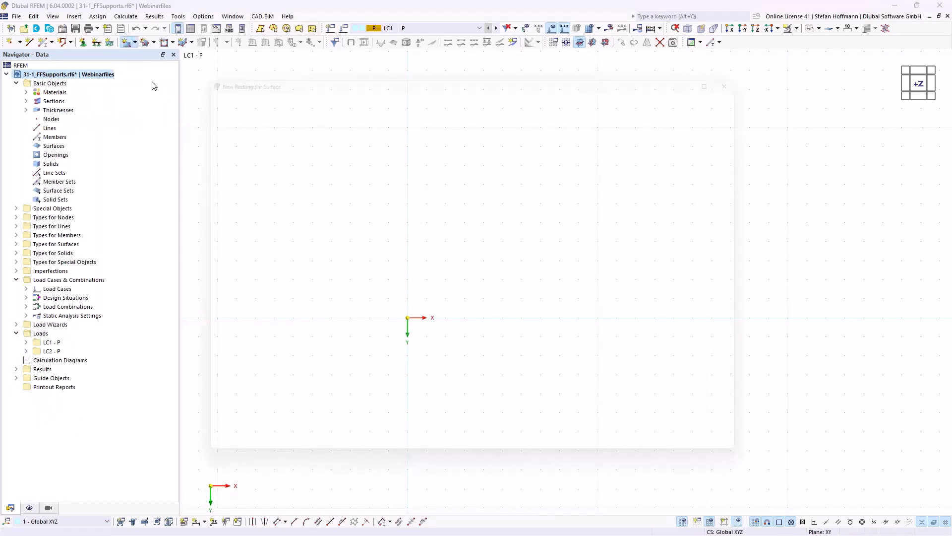
pyautogui.click(259, 136)
pyautogui.click(257, 169)
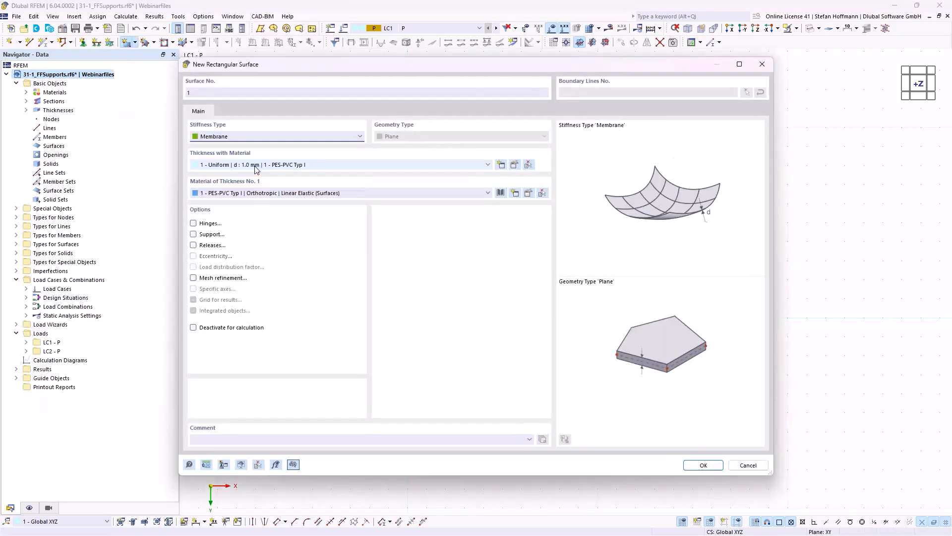
pyautogui.click(703, 465)
pyautogui.click(408, 318)
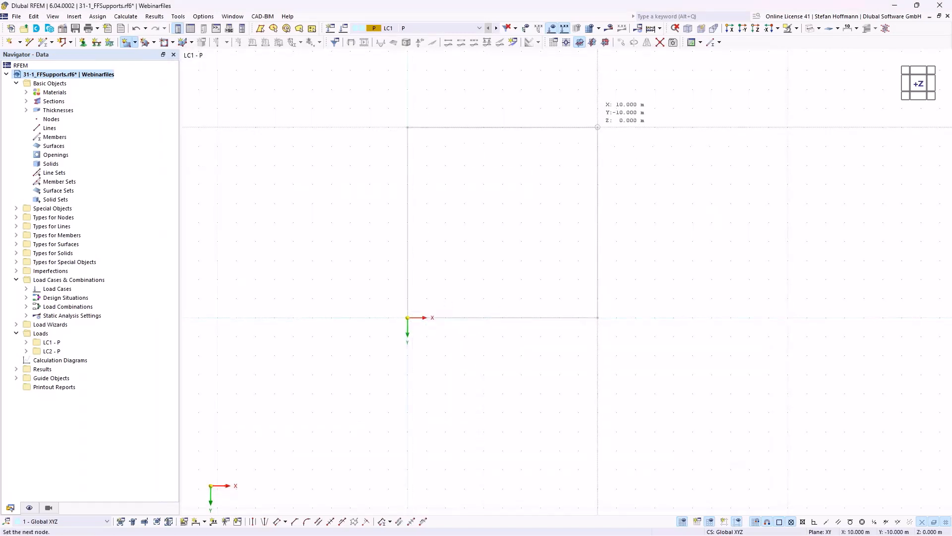
pyautogui.click(560, 194)
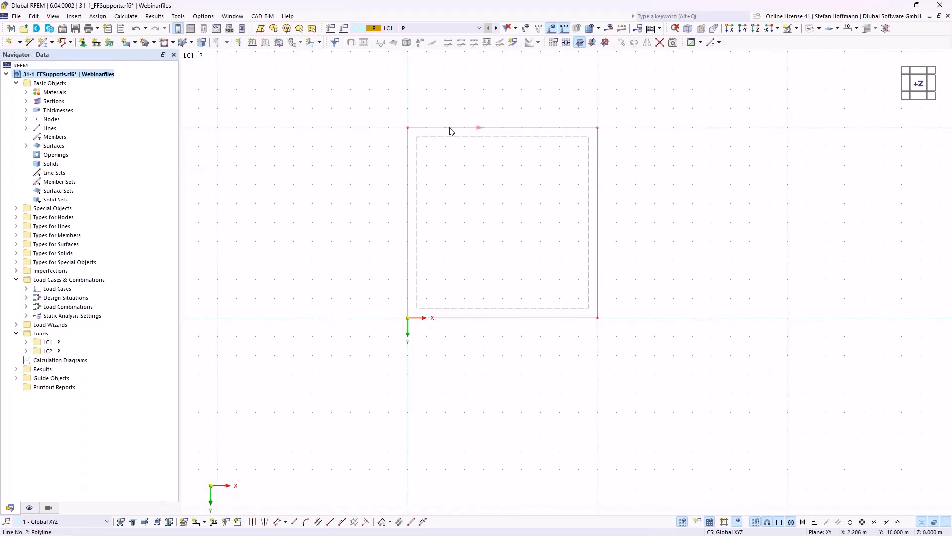
# Step: Draw a diagonal line from X 0, Y -10 to X 10, Y 0 m and divide the membrane surface along it
pyautogui.click(29, 42)
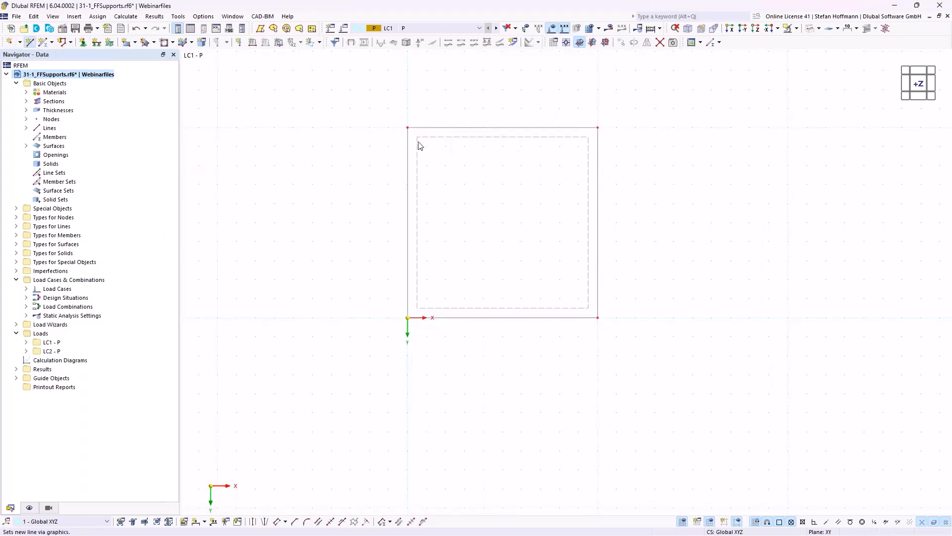
pyautogui.click(407, 127)
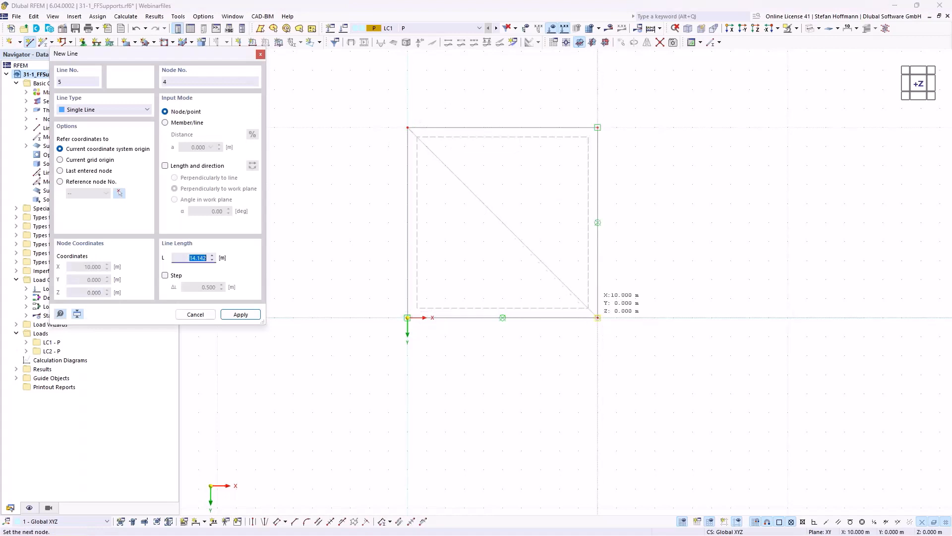
pyautogui.click(597, 317)
pyautogui.press('Escape')
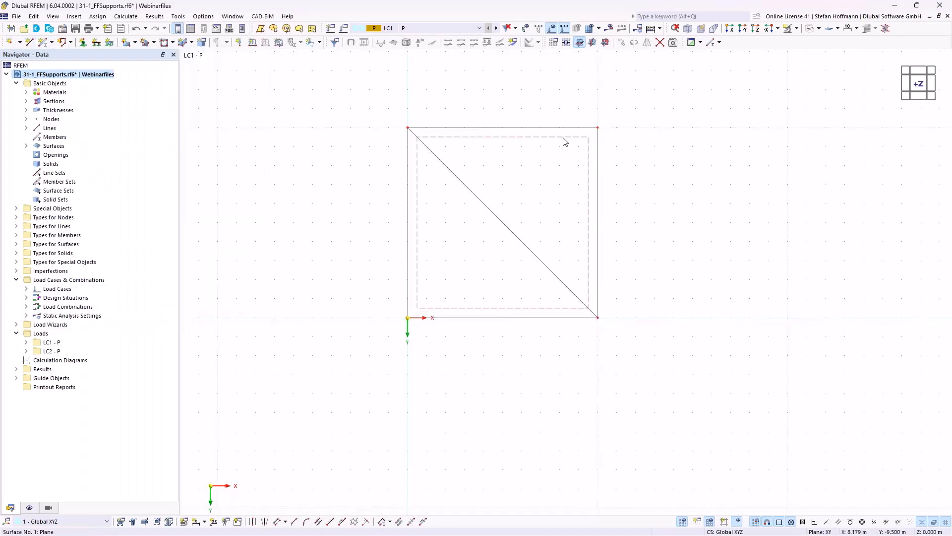
pyautogui.rightClick(563, 142)
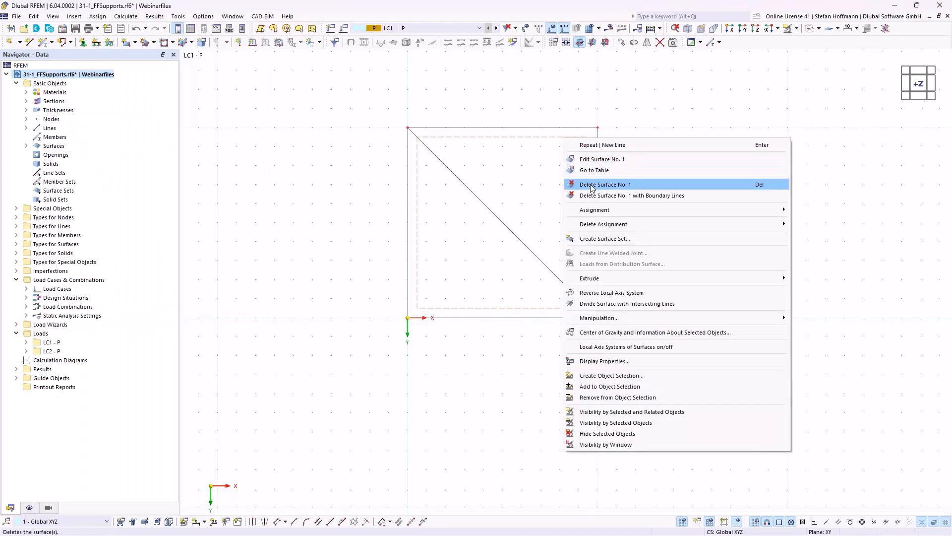
pyautogui.click(625, 307)
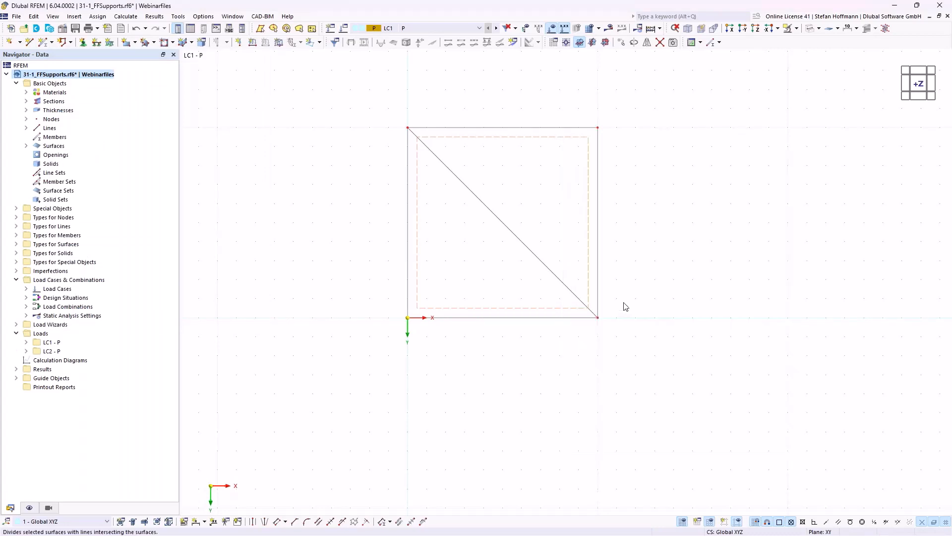
# Step: Set the input axes of both triangular surfaces to axis parallel to lines, with axis y parallel to diagonal line 5
pyautogui.doubleClick(514, 226)
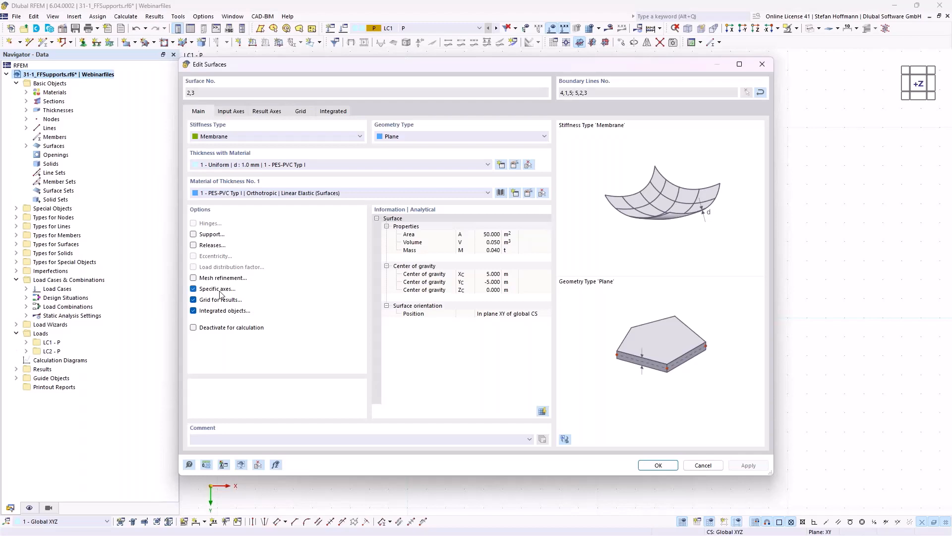
pyautogui.click(233, 112)
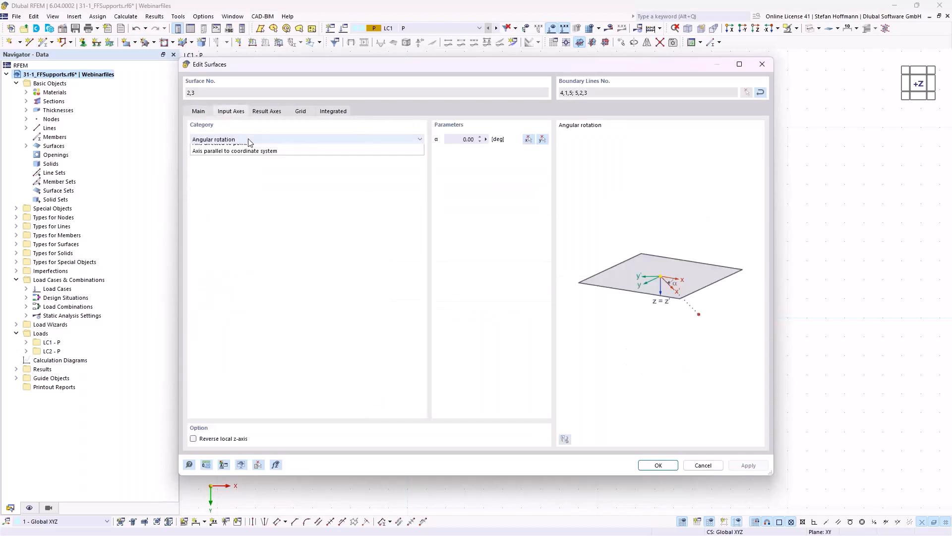
pyautogui.click(248, 139)
pyautogui.click(249, 156)
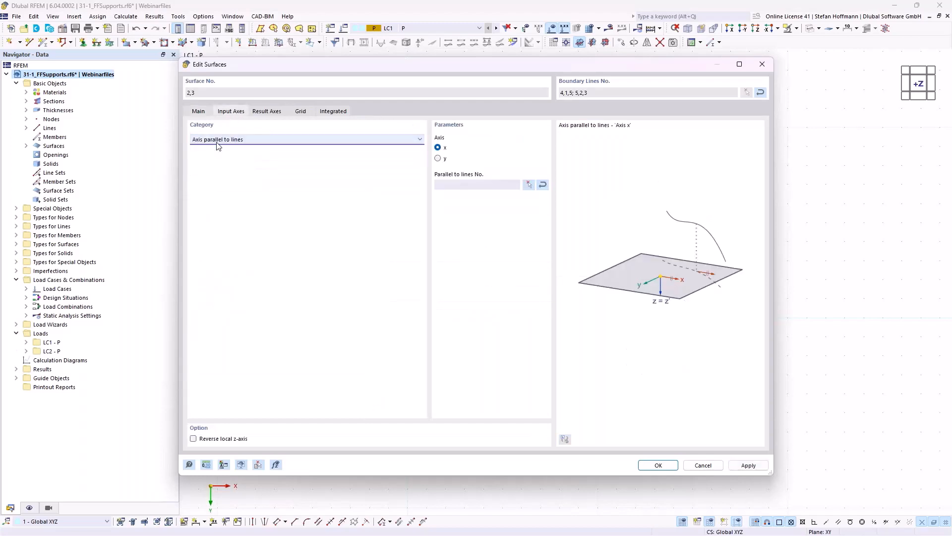
pyautogui.click(440, 158)
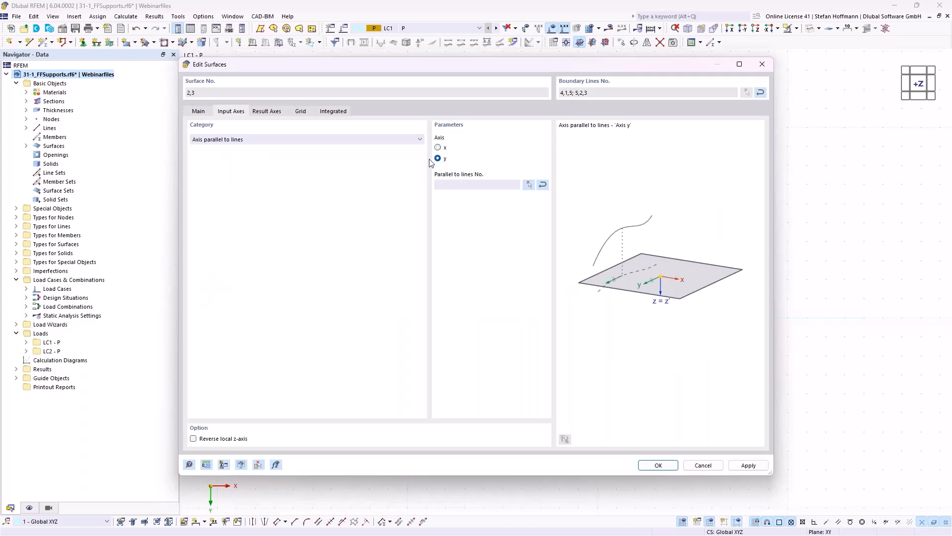
pyautogui.click(530, 186)
pyautogui.click(503, 224)
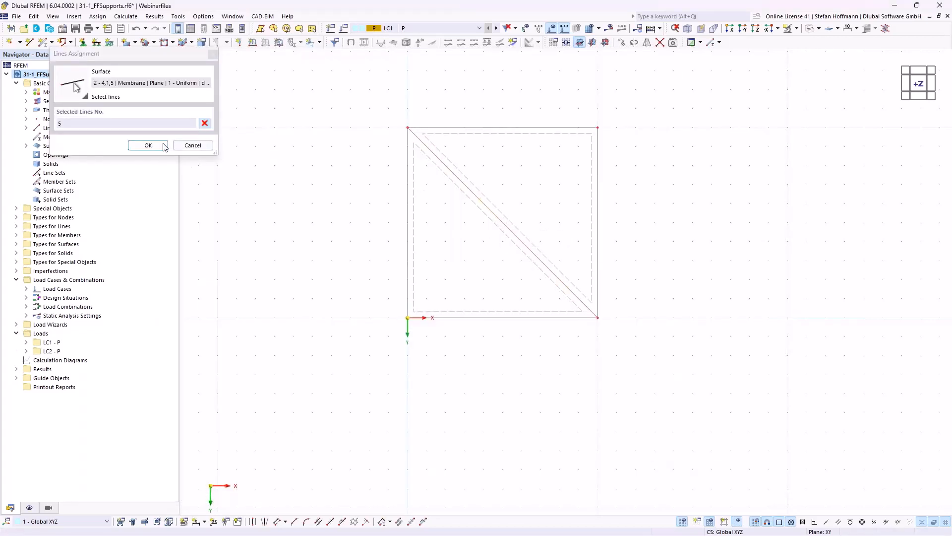
pyautogui.click(149, 145)
pyautogui.click(658, 464)
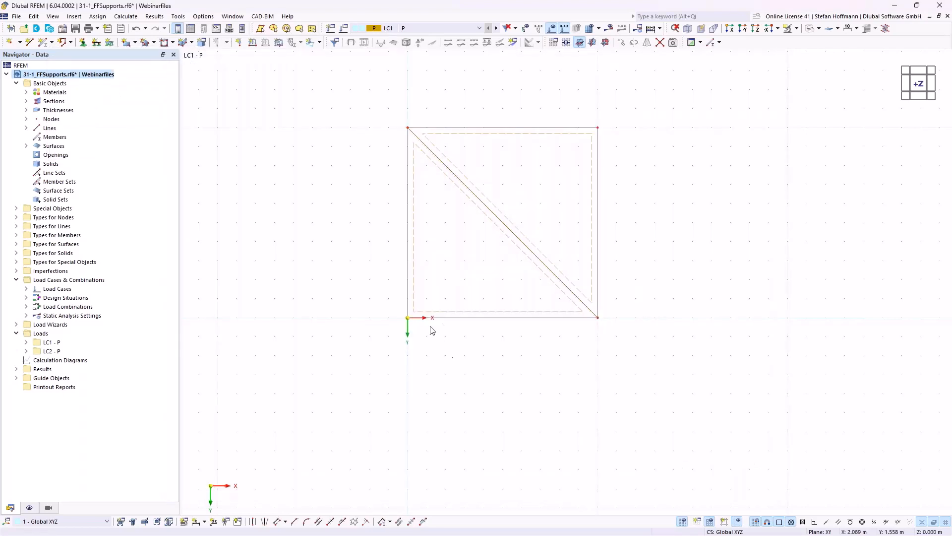
# Step: Assign cable members with section Cable PE 30 and material Cable PE (Pfeifer) to the four boundary lines of the membrane
pyautogui.doubleClick(577, 129)
pyautogui.moveTo(429, 85); pyautogui.dragTo(471, 95)
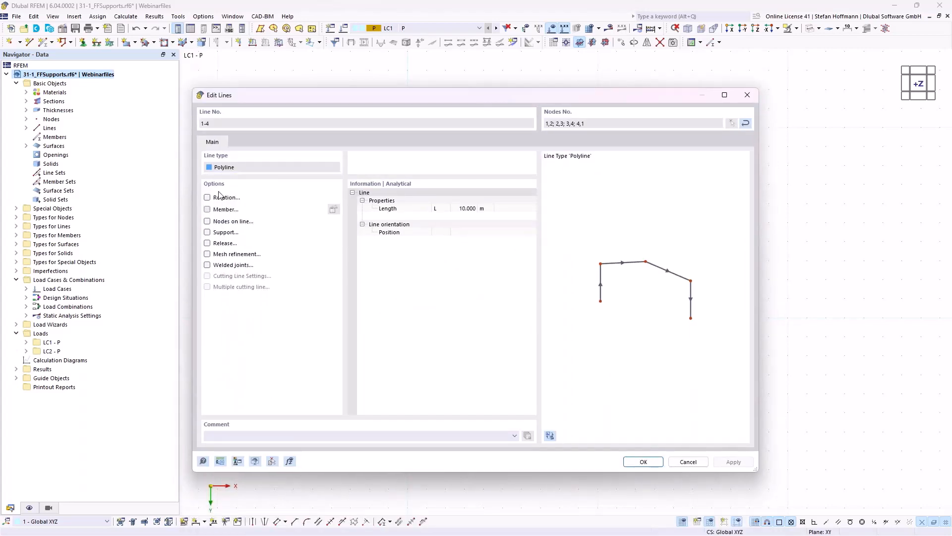
pyautogui.click(222, 139)
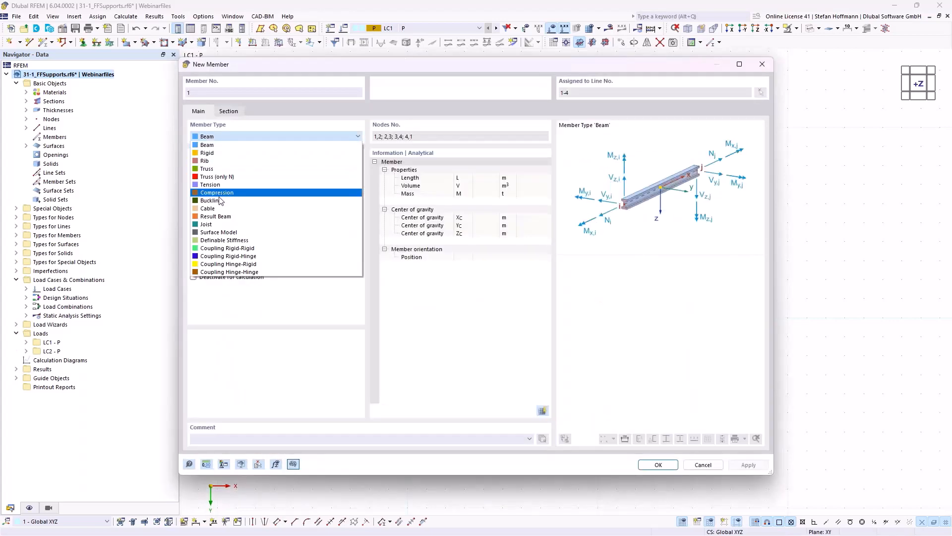
pyautogui.click(208, 209)
pyautogui.click(228, 111)
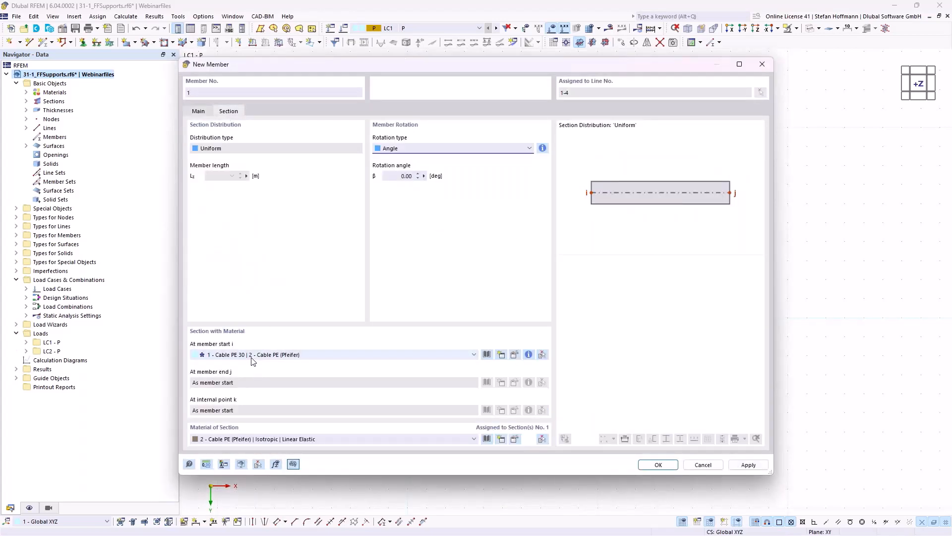
pyautogui.click(529, 354)
pyautogui.click(716, 436)
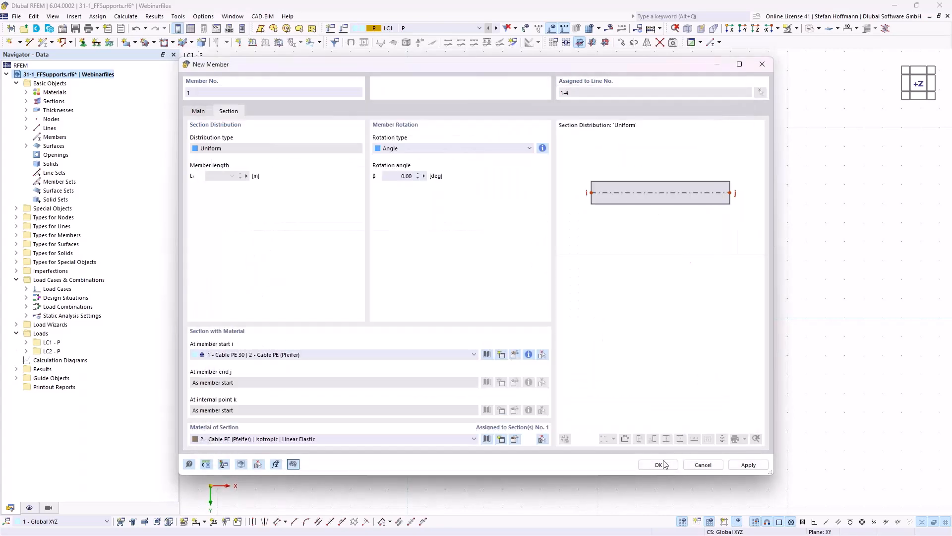
pyautogui.click(658, 464)
pyautogui.click(643, 463)
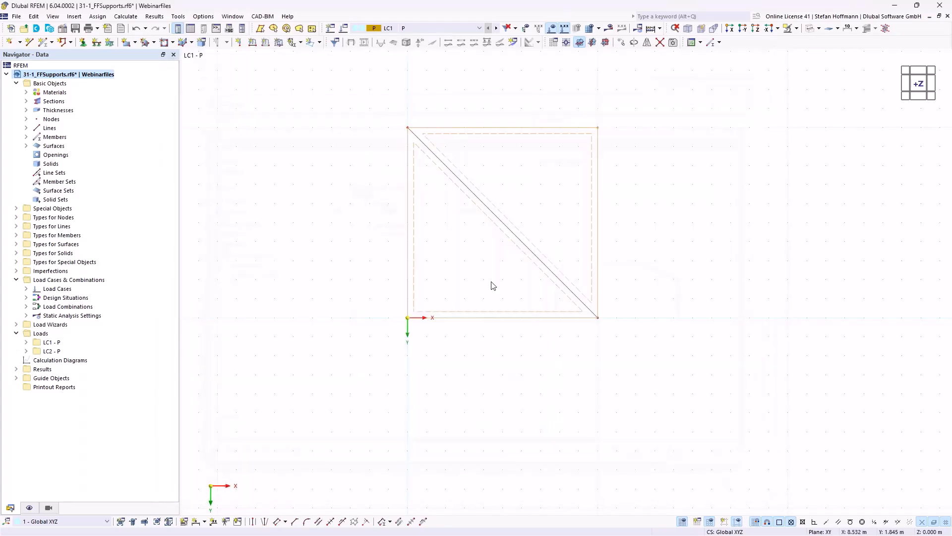
# Step: Set the Z coordinate of the opposite corner nodes at the origin and at X 10, Y -10 m to -5 m
pyautogui.keyDown('ctrl'); pyautogui.moveTo(548, 308); pyautogui.dragTo(501, 162, button='middle'); pyautogui.keyUp('ctrl')
pyautogui.moveTo(350, 202); pyautogui.dragTo(381, 247)
pyautogui.moveTo(611, 186); pyautogui.dragTo(638, 235)
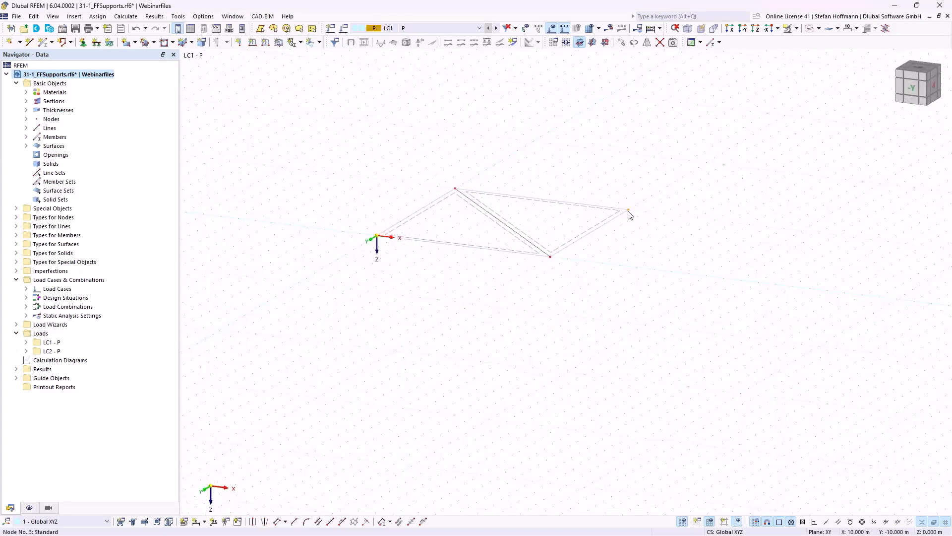
pyautogui.doubleClick(628, 211)
pyautogui.click(423, 262)
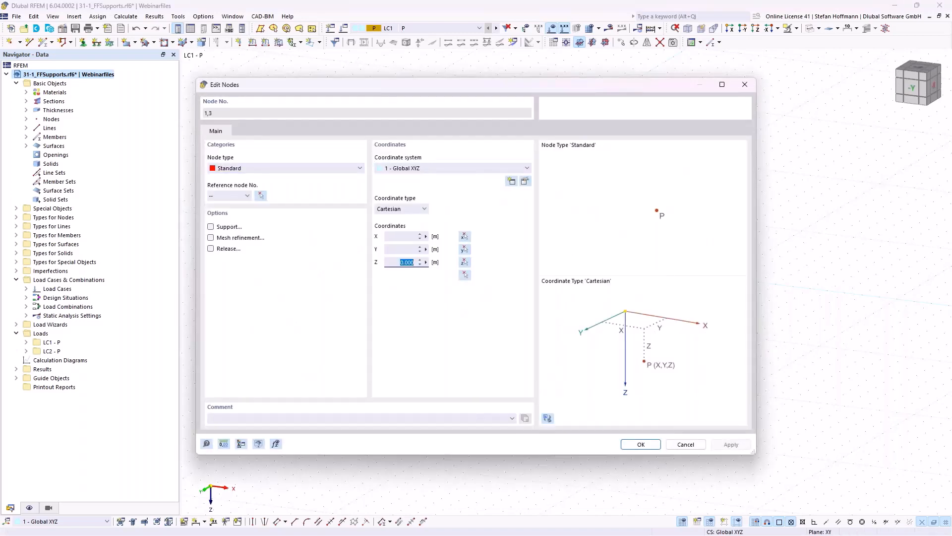
pyautogui.press('Return')
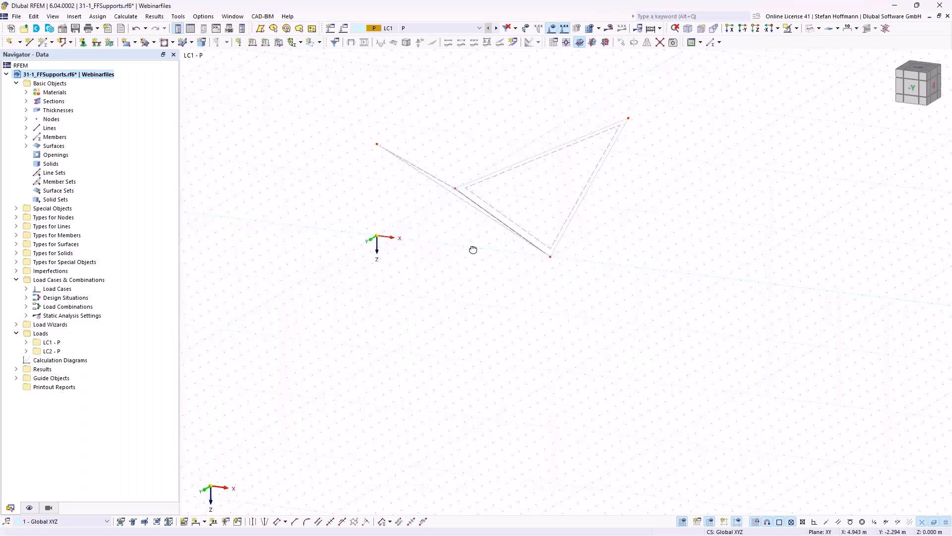
# Step: Set up a new member of type Truss (only N)
pyautogui.keyDown('ctrl'); pyautogui.moveTo(479, 229); pyautogui.dragTo(565, 204, button='middle'); pyautogui.keyUp('ctrl')
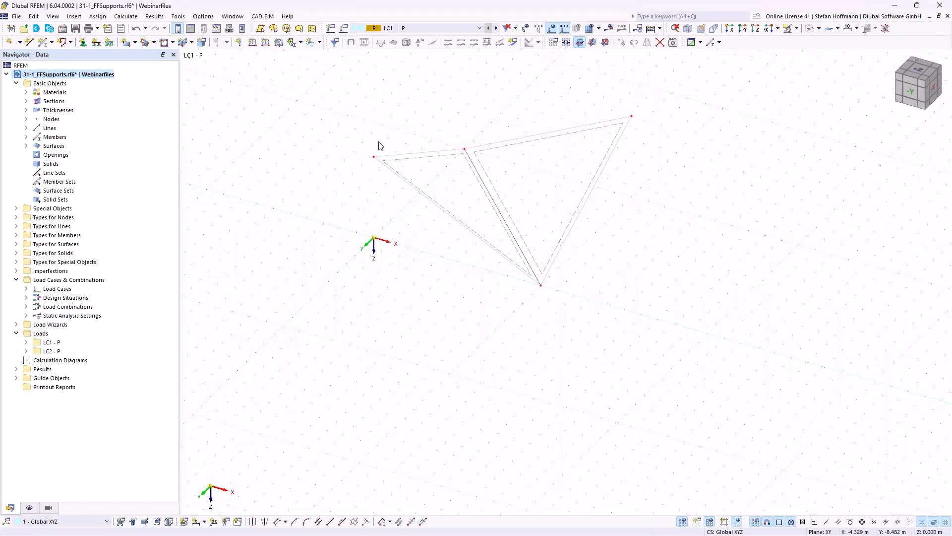
pyautogui.click(44, 42)
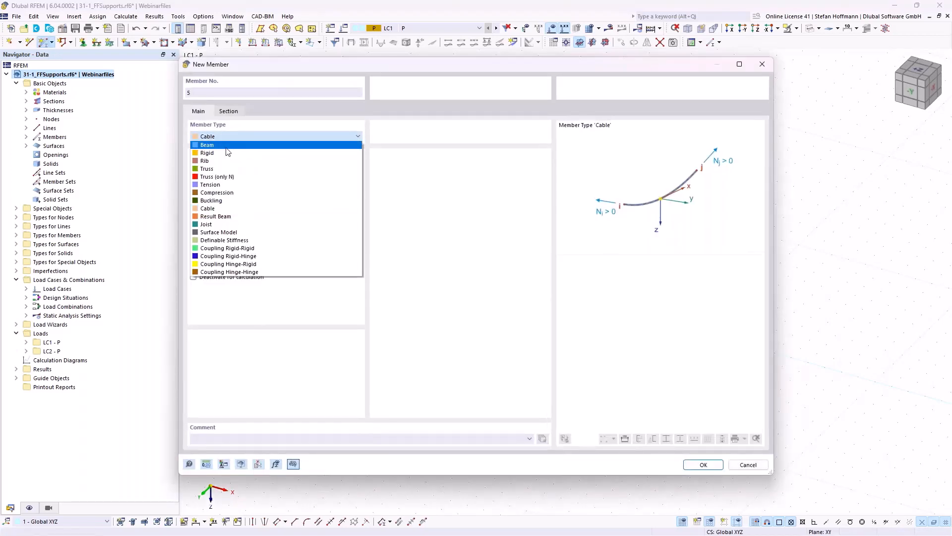
pyautogui.click(231, 145)
pyautogui.click(224, 146)
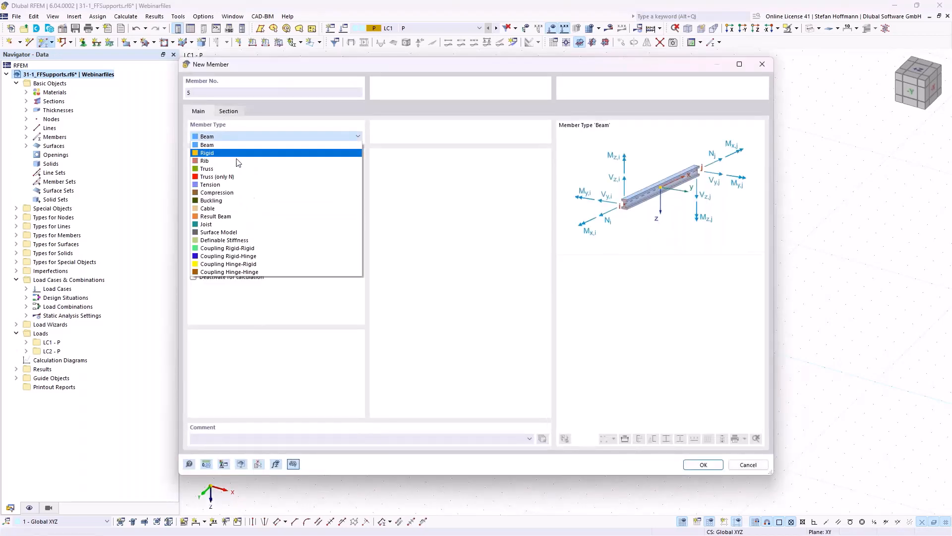
pyautogui.click(237, 180)
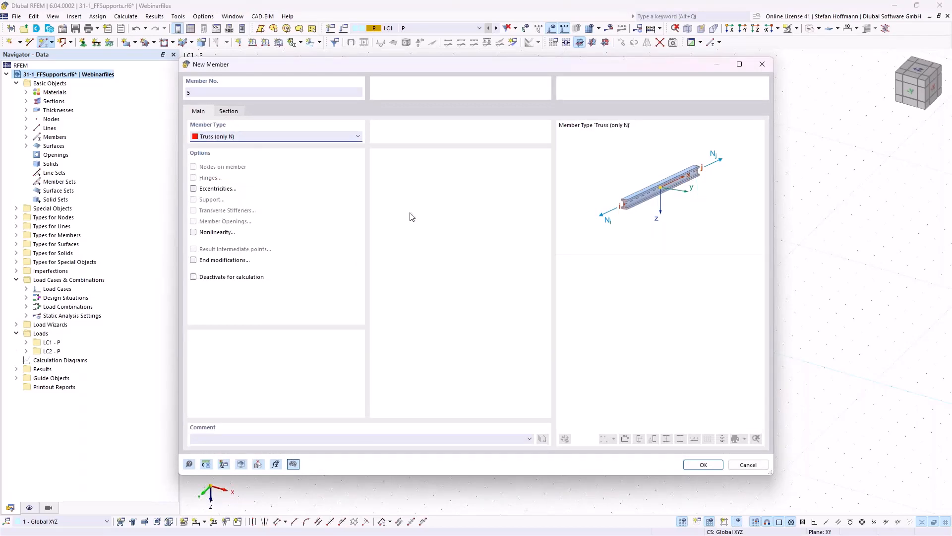
pyautogui.click(340, 137)
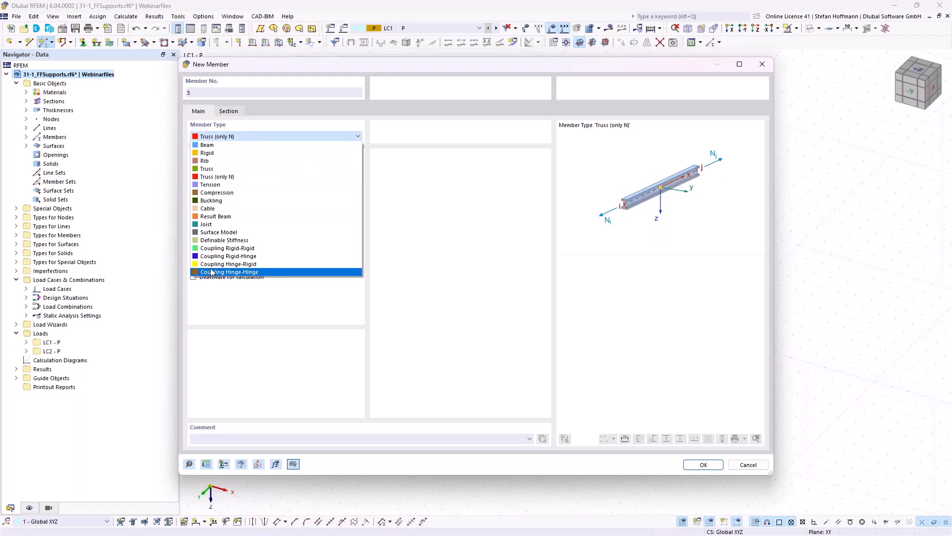
pyautogui.click(459, 194)
# Step: Switch to the browser and read the description of the Truss (only N) member type in the online manual's Members chapter
pyautogui.hotkey('alt', 'Tab')
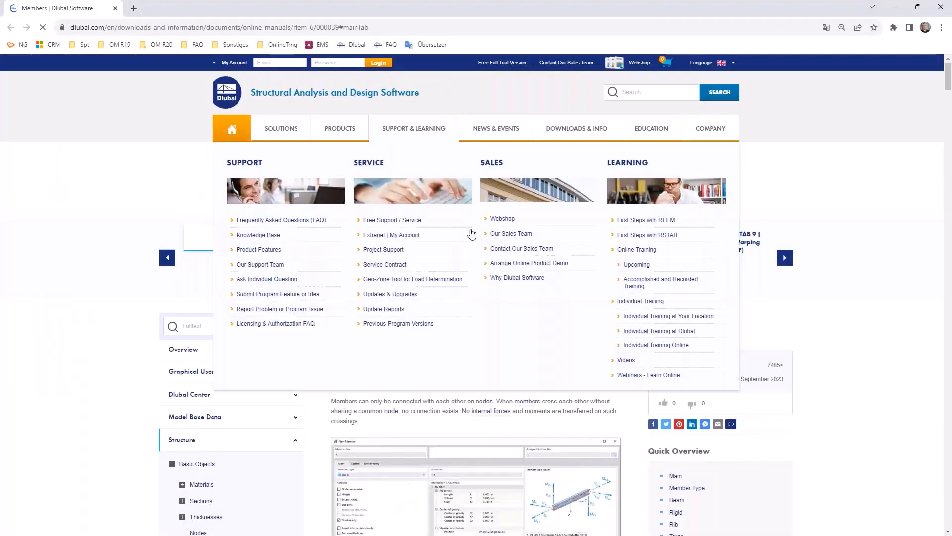
pyautogui.doubleClick(372, 186)
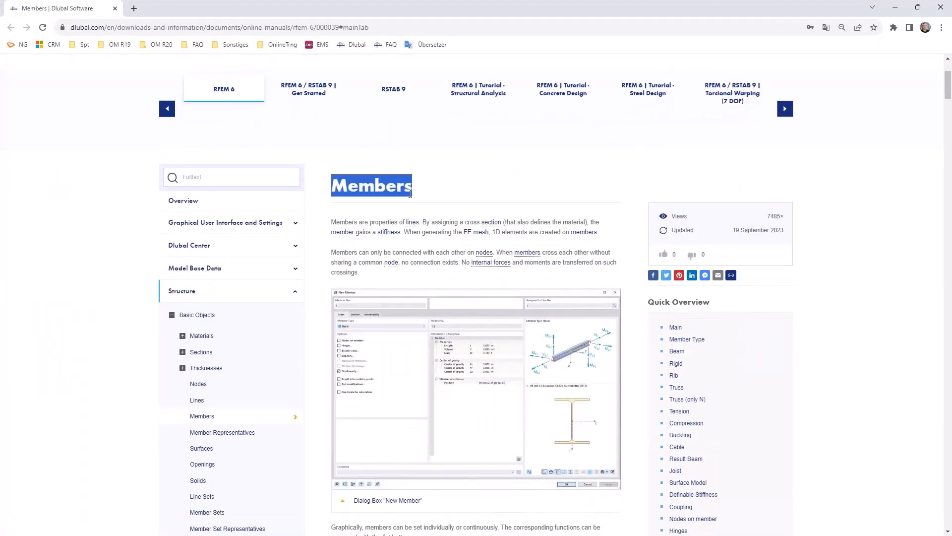
pyautogui.click(491, 210)
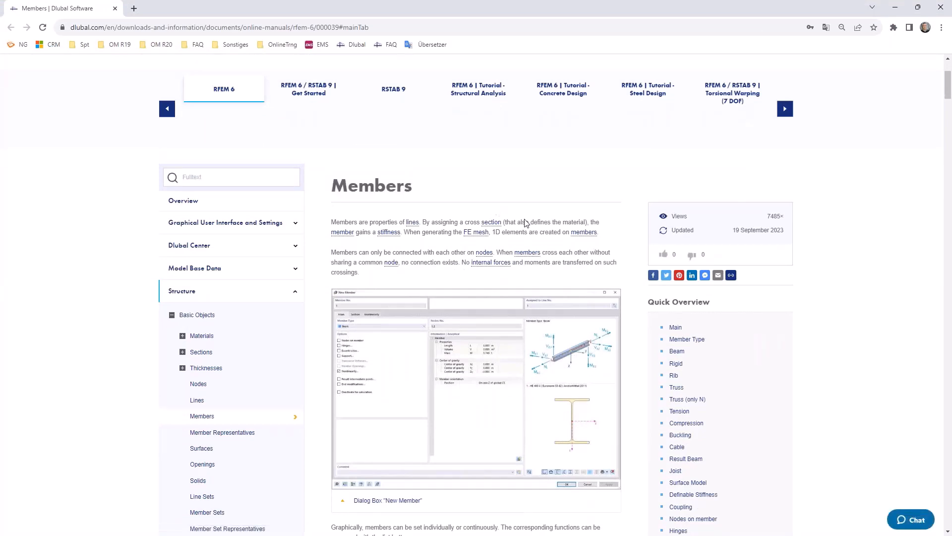
pyautogui.click(693, 399)
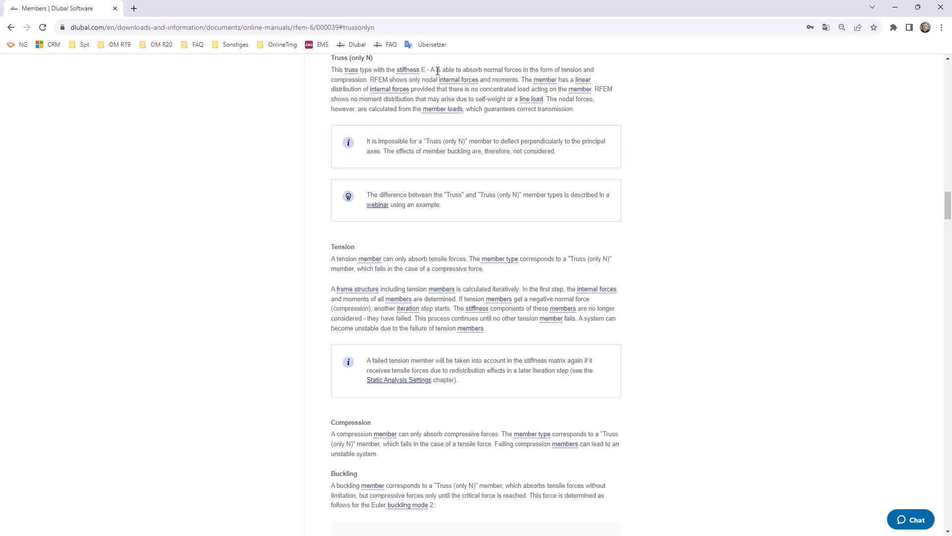
pyautogui.moveTo(449, 71); pyautogui.dragTo(531, 71)
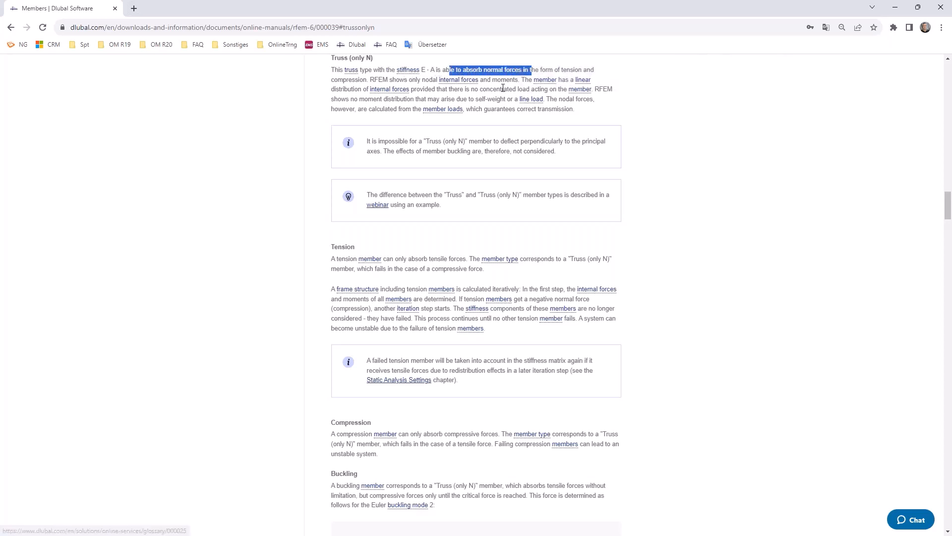
pyautogui.click(895, 7)
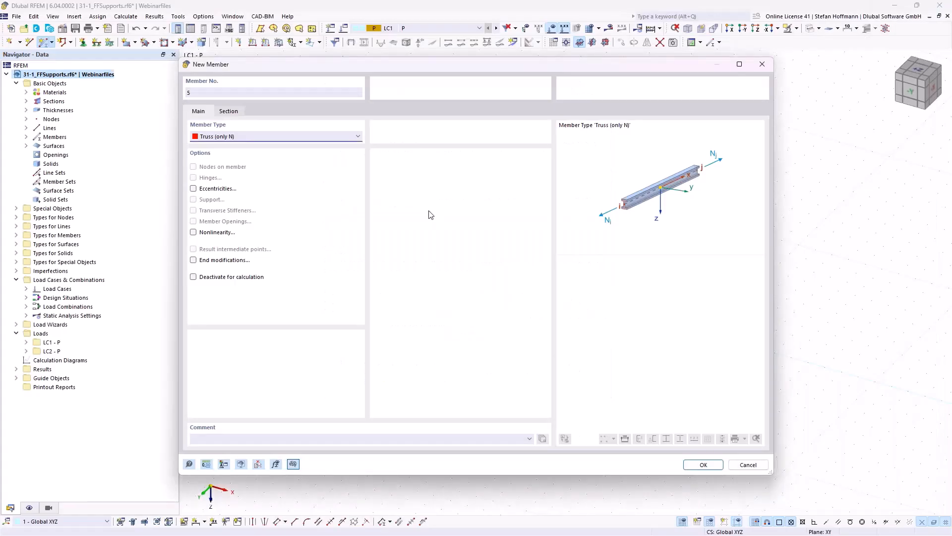
# Step: Choose the truss member's section in RFEM and draw the column from the origin up to the raised corner at Z -5 m
pyautogui.click(341, 138)
pyautogui.click(313, 133)
pyautogui.click(241, 112)
pyautogui.click(292, 355)
pyautogui.click(285, 371)
pyautogui.click(707, 467)
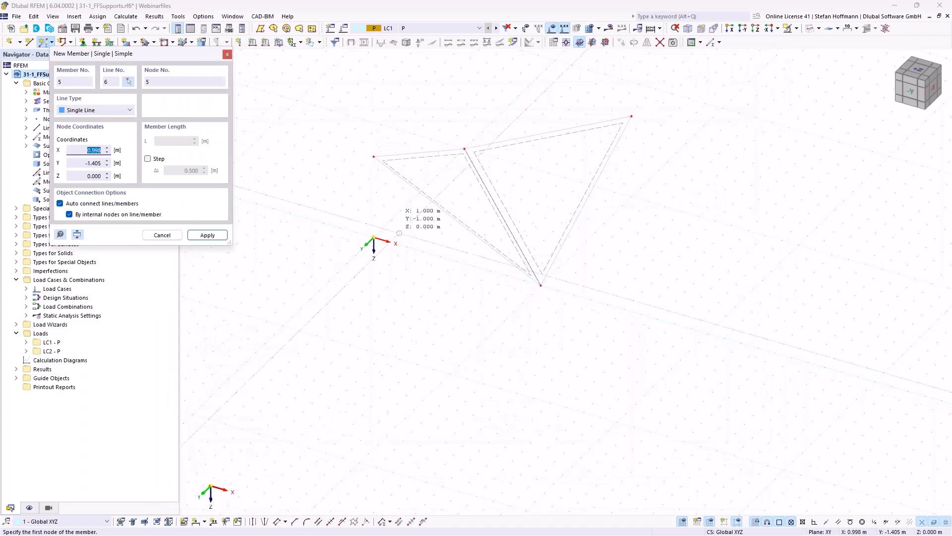
pyautogui.click(374, 238)
pyautogui.click(374, 156)
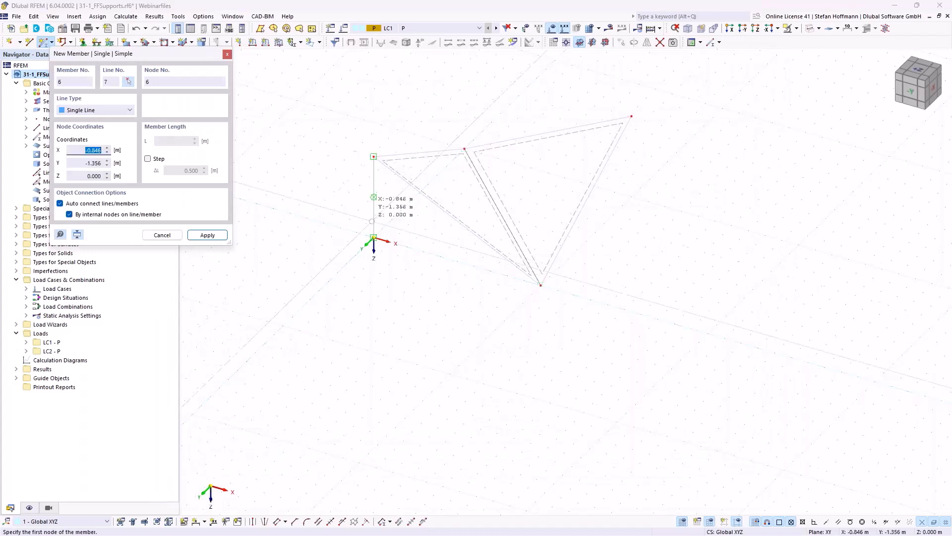
pyautogui.press('Escape')
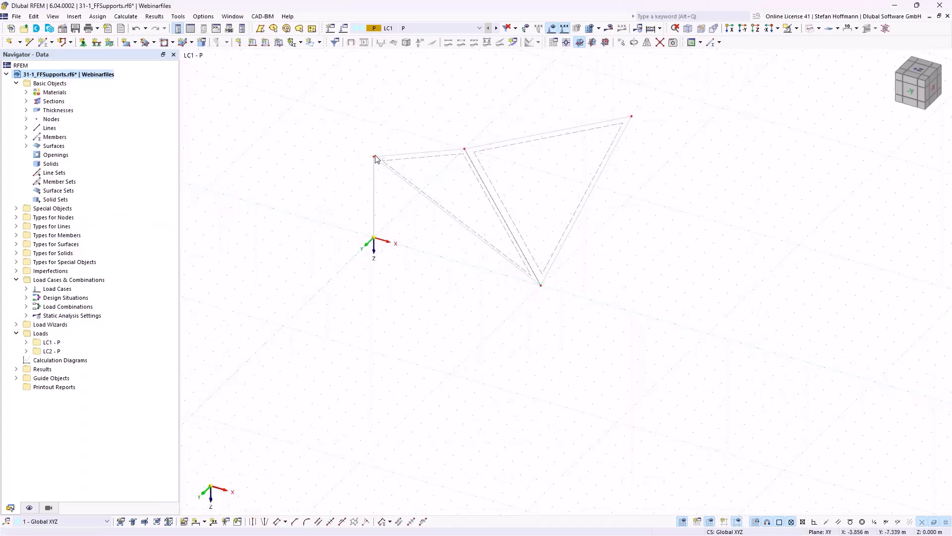
# Step: Check the column in the solid rendering and copy it to the opposite raised membrane corner
pyautogui.click(811, 28)
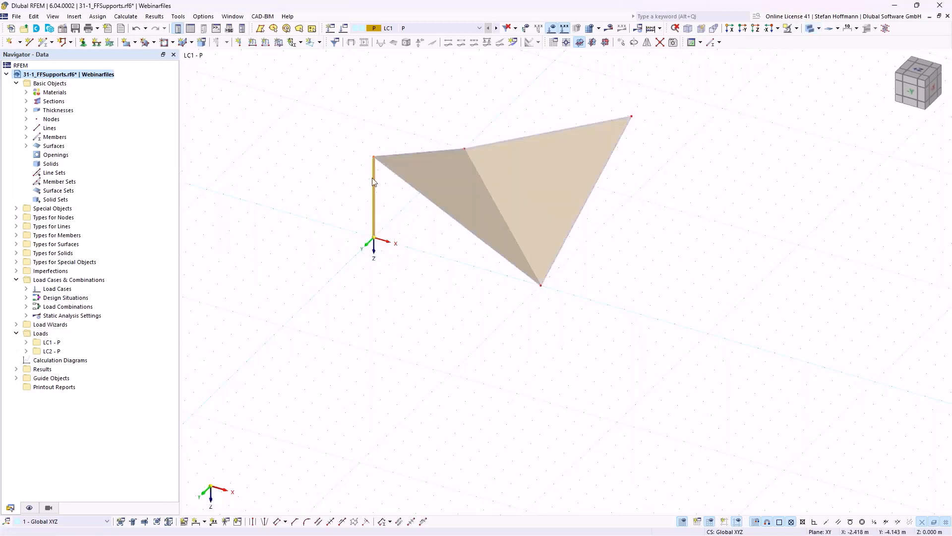
pyautogui.moveTo(376, 158); pyautogui.dragTo(632, 117)
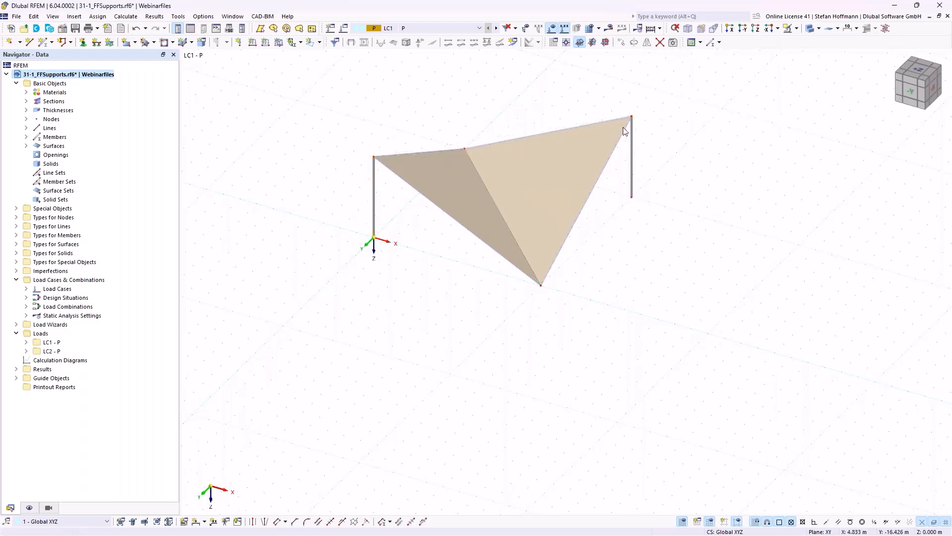
pyautogui.click(813, 28)
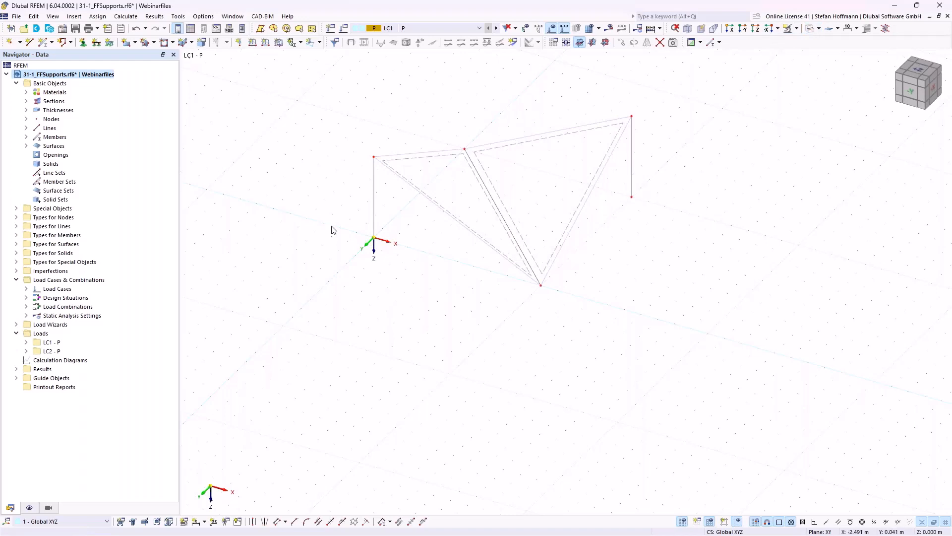
# Step: Draw two guy cables between the raised corner above the origin and the ground, adopting the member properties of an existing edge cable
pyautogui.keyDown('ctrl'); pyautogui.moveTo(381, 271); pyautogui.dragTo(372, 291, button='middle'); pyautogui.keyUp('ctrl')
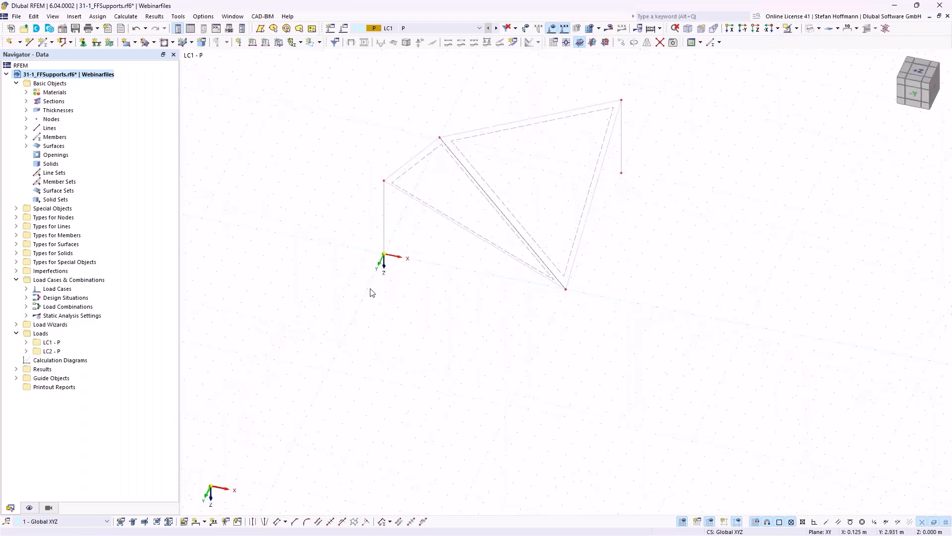
pyautogui.click(42, 46)
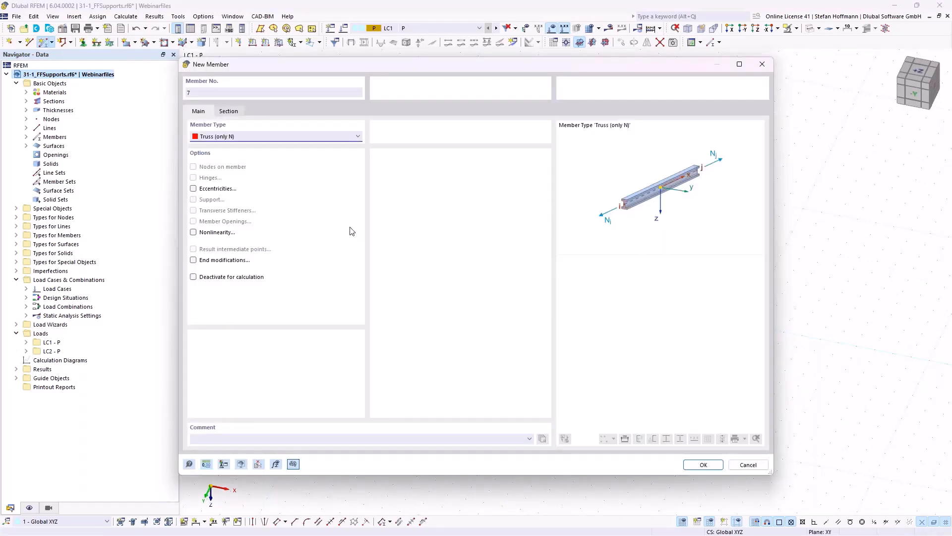
pyautogui.click(258, 464)
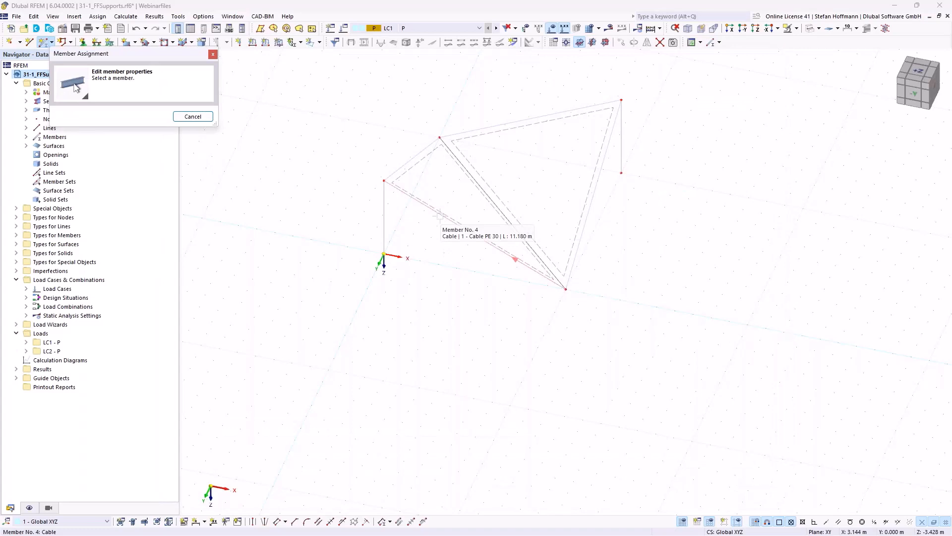
pyautogui.click(439, 216)
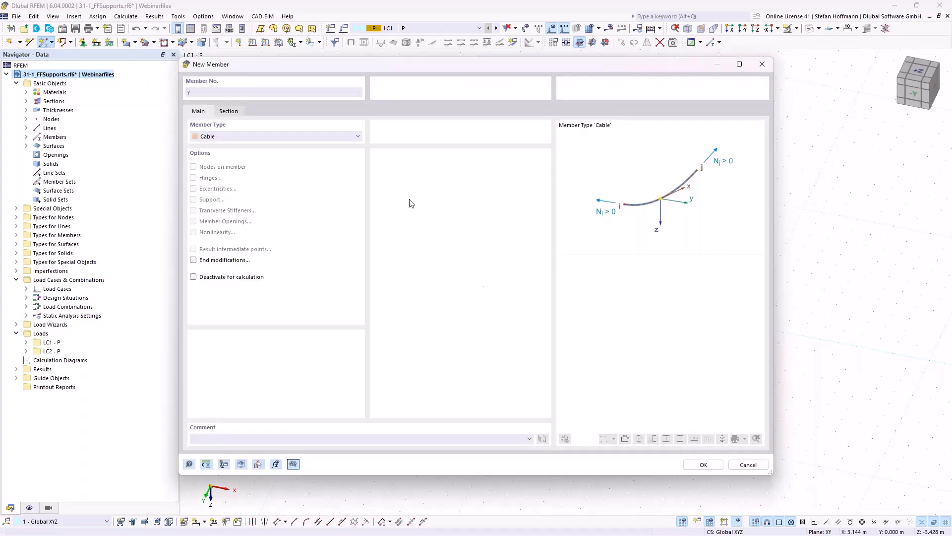
pyautogui.click(227, 113)
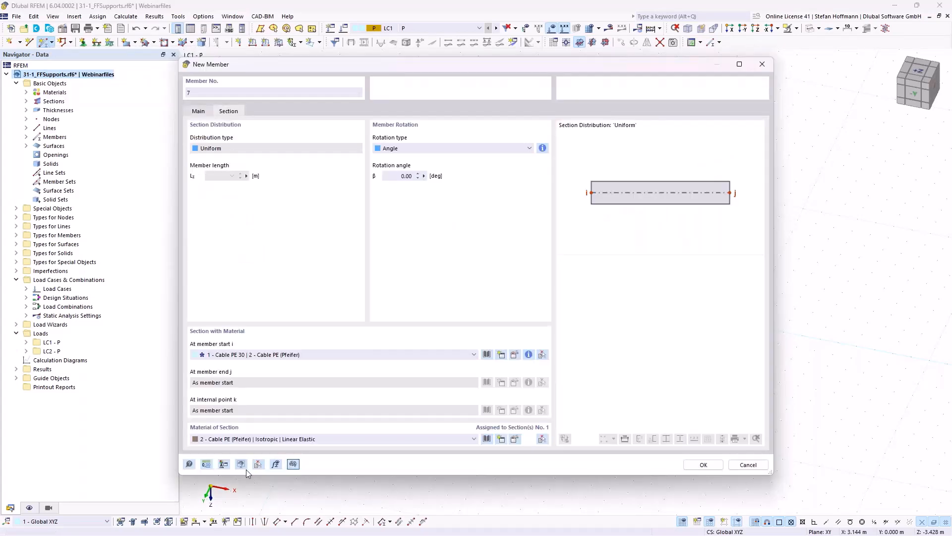
pyautogui.click(717, 466)
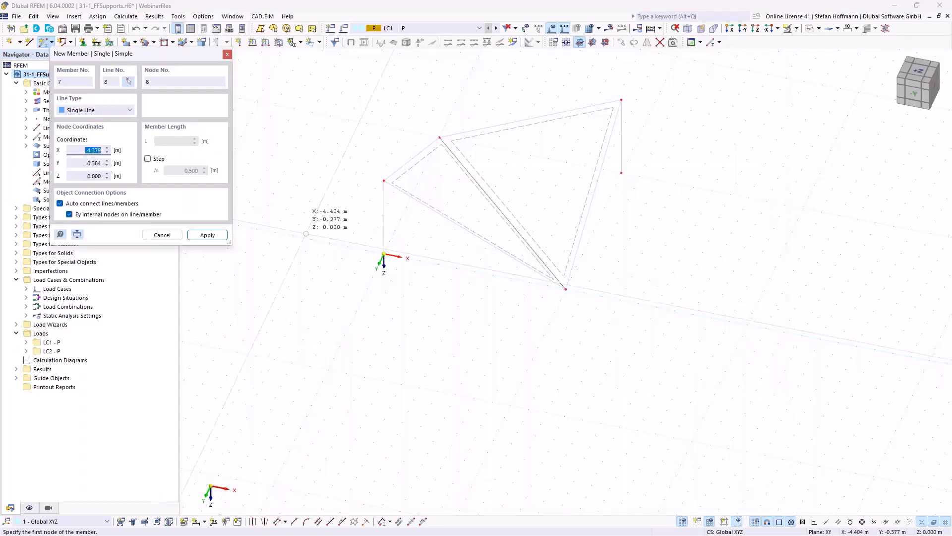
pyautogui.click(384, 181)
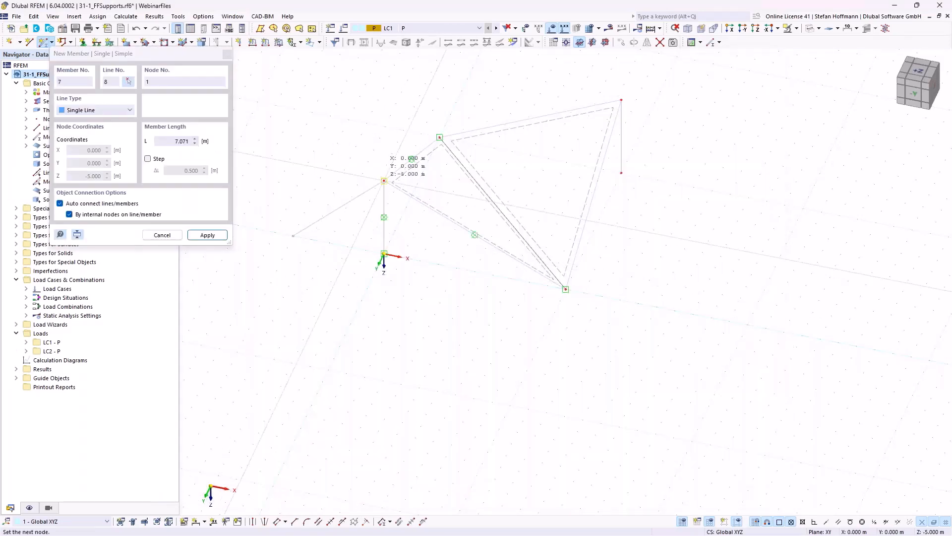
pyautogui.click(356, 311)
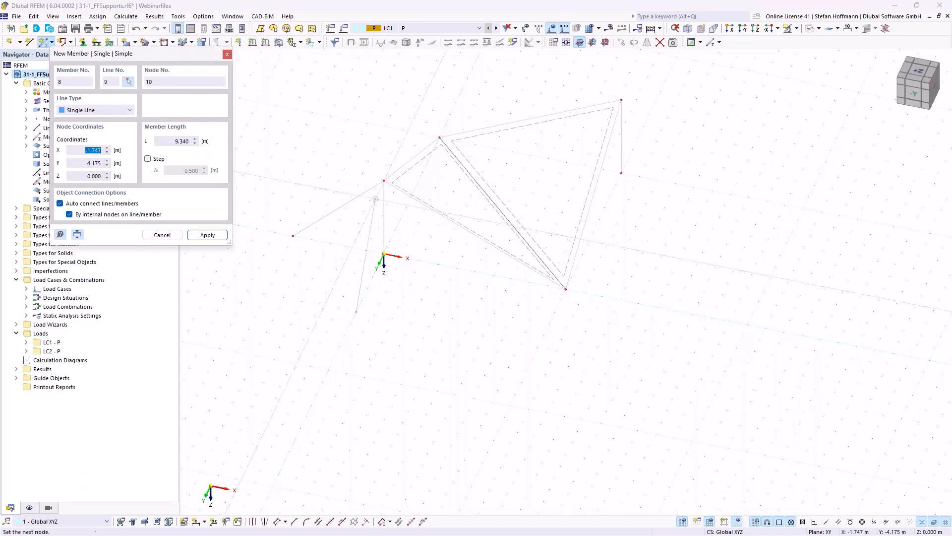
pyautogui.press('Escape')
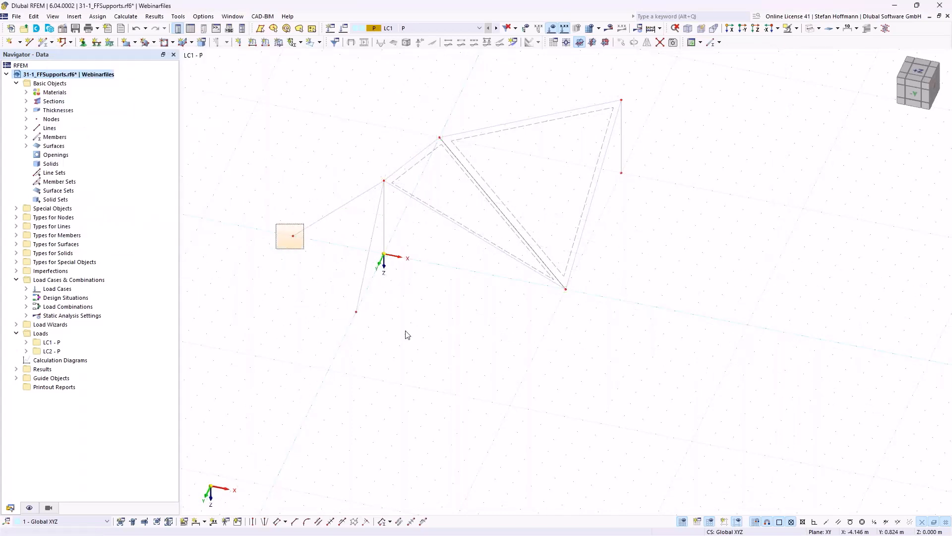
# Step: Assign the Gelenkig nodal support to the column foot at the origin and to both ground ends of the guy cables
pyautogui.click(83, 42)
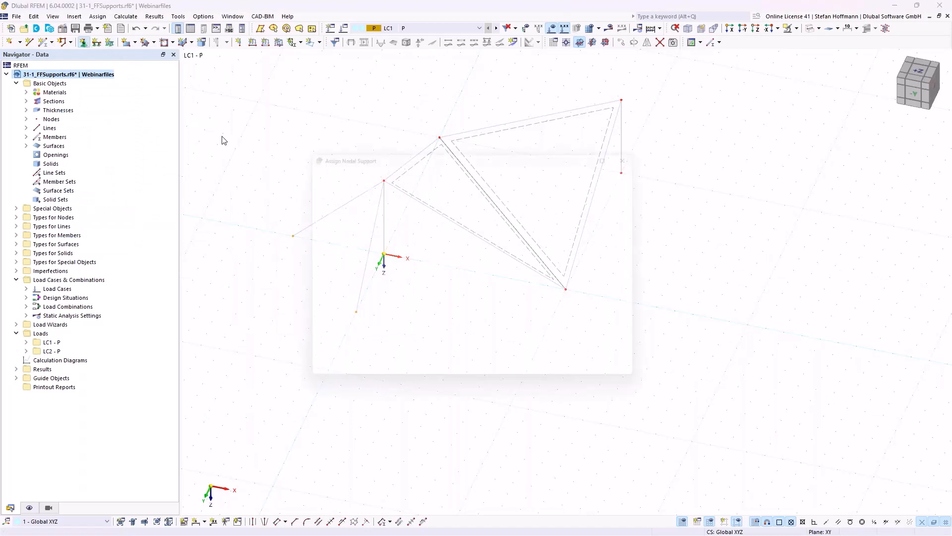
pyautogui.click(542, 379)
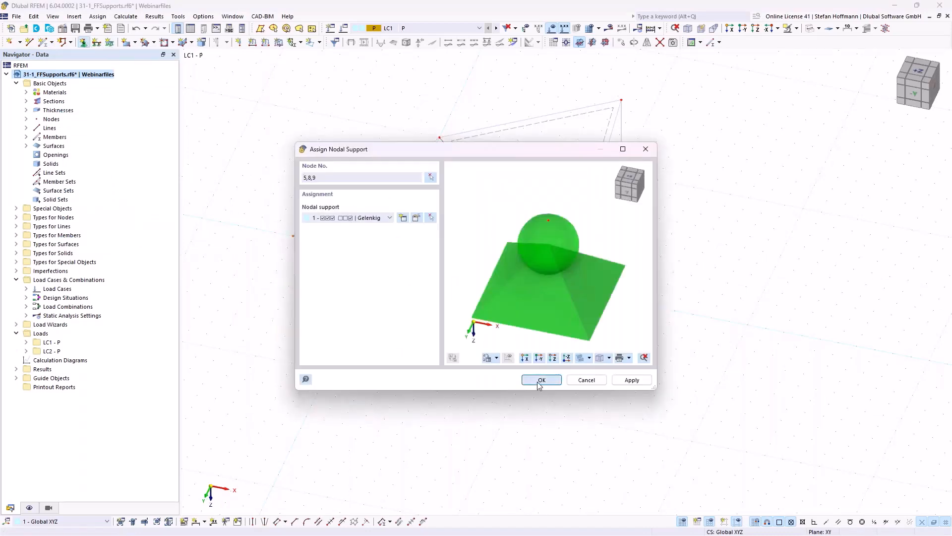
# Step: Copy the supported guy cables by rotating 180° about the Z-axis through X 5, Y -5 m, and assign the Gelenkig support to the opposite column's foot
pyautogui.moveTo(404, 340); pyautogui.dragTo(387, 316, button='middle')
pyautogui.moveTo(353, 323); pyautogui.dragTo(279, 200)
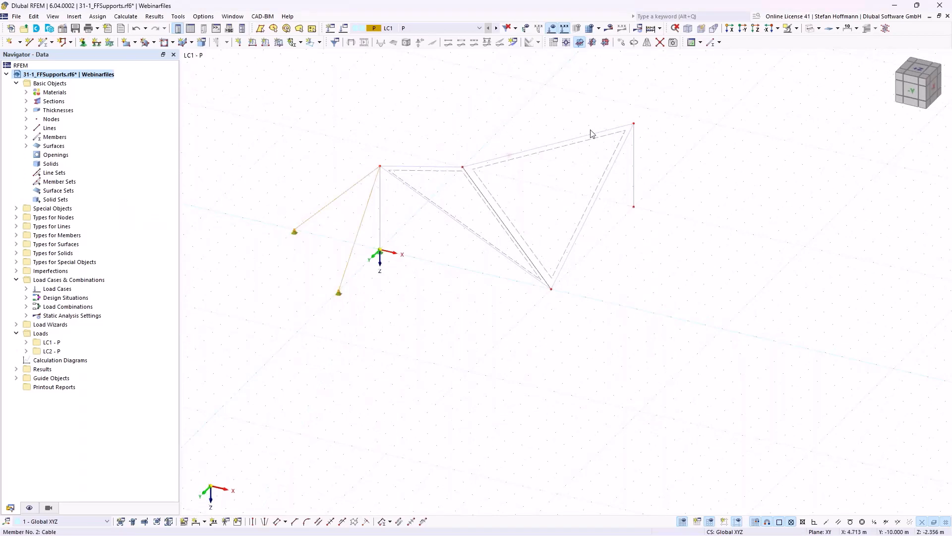
pyautogui.click(635, 42)
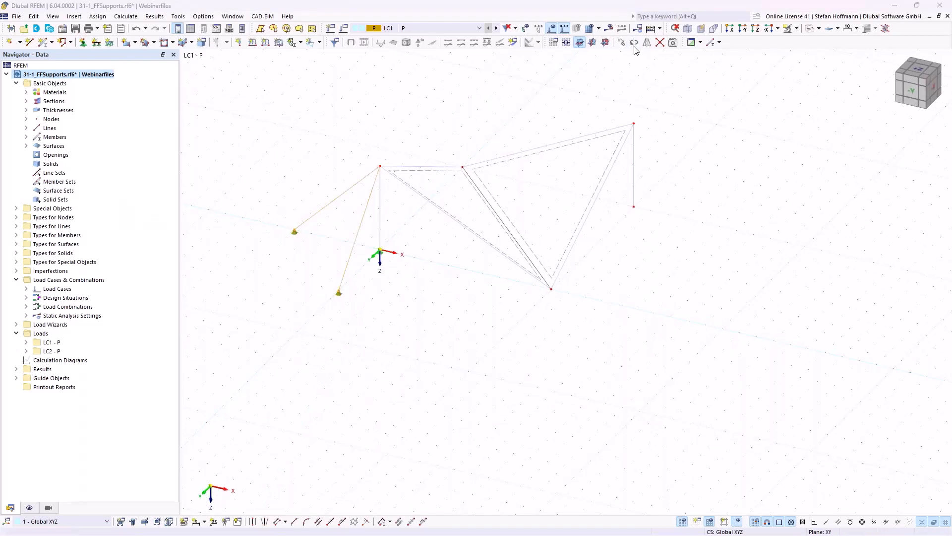
pyautogui.click(331, 182)
pyautogui.doubleClick(446, 192)
pyautogui.doubleClick(361, 231)
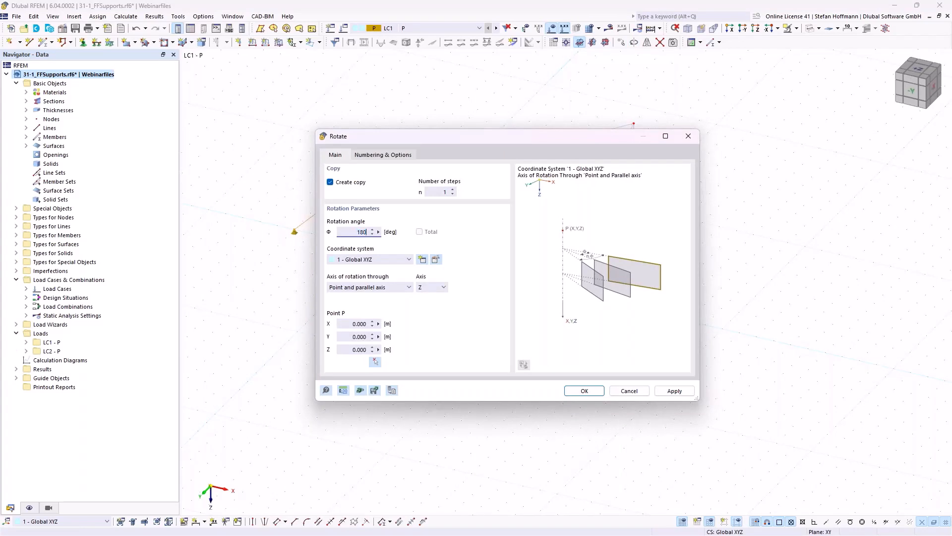
pyautogui.click(375, 361)
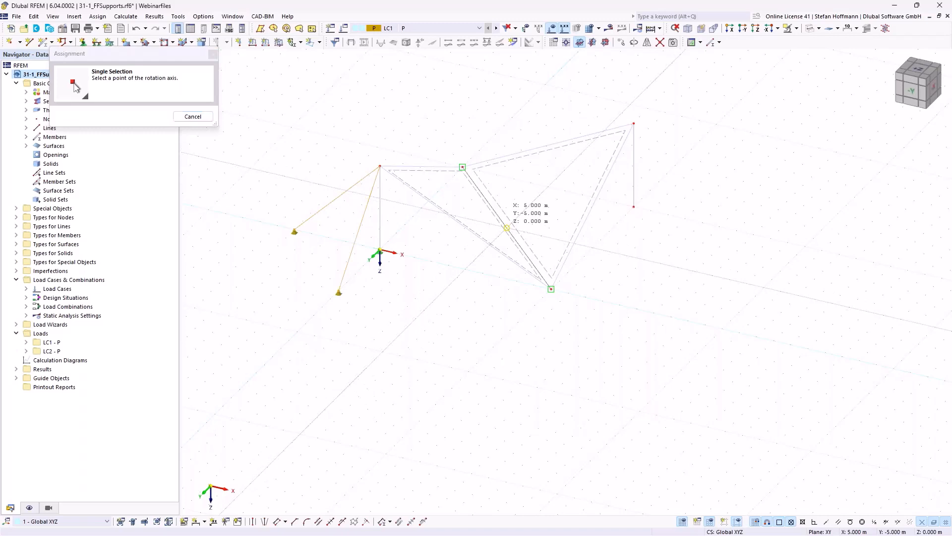
pyautogui.click(507, 228)
pyautogui.click(553, 392)
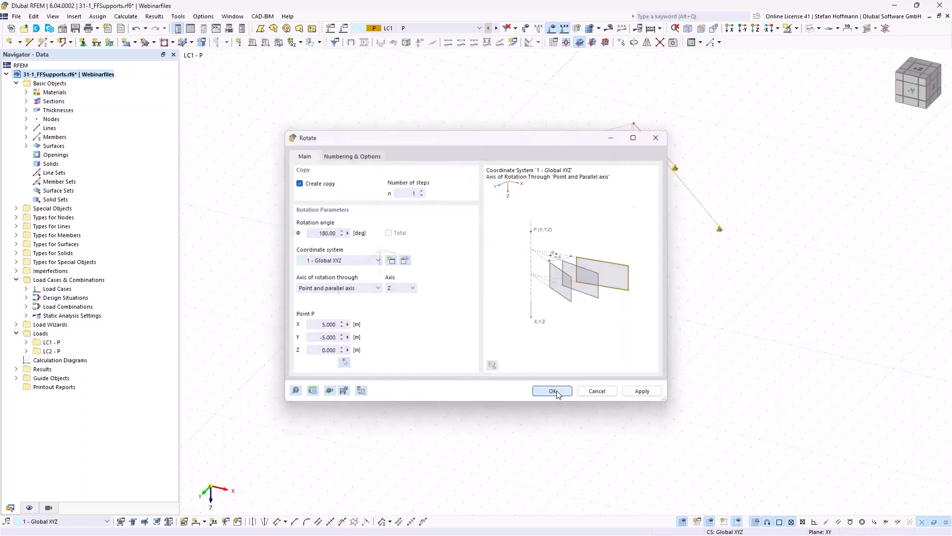
pyautogui.click(83, 42)
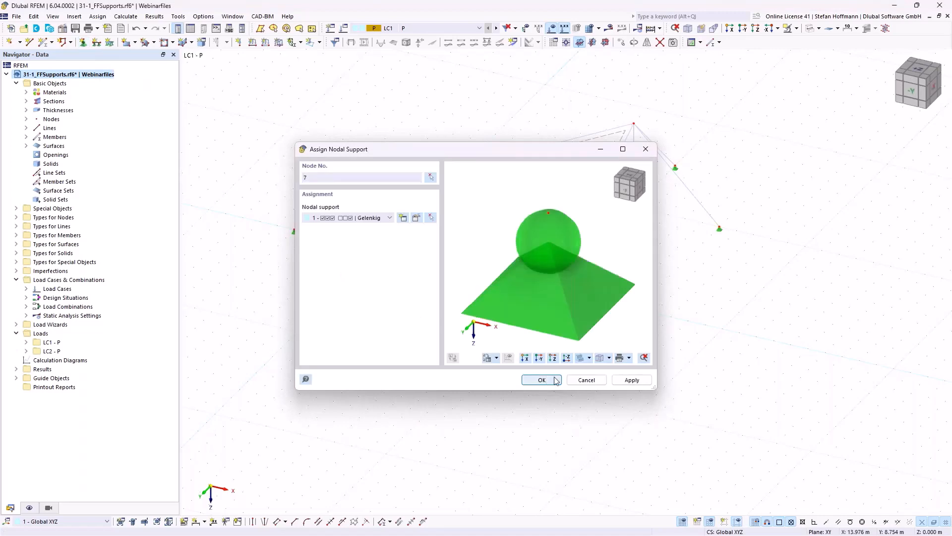
pyautogui.click(545, 380)
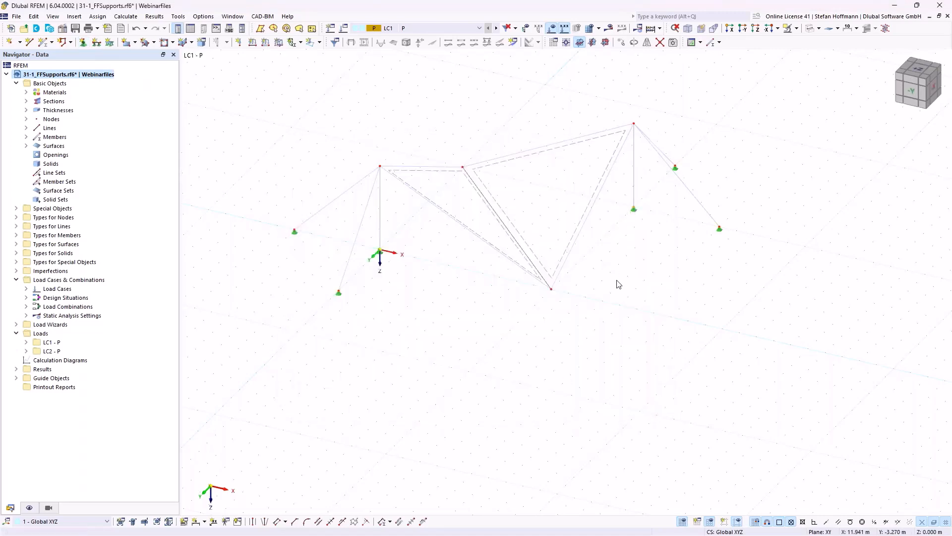
# Step: Assign nodal support 6, fixed in X and Y but free in Z, to the two raised membrane corners
pyautogui.moveTo(614, 274); pyautogui.dragTo(495, 291, button='middle')
pyautogui.moveTo(289, 147); pyautogui.dragTo(309, 173)
pyautogui.moveTo(533, 116); pyautogui.dragTo(569, 145)
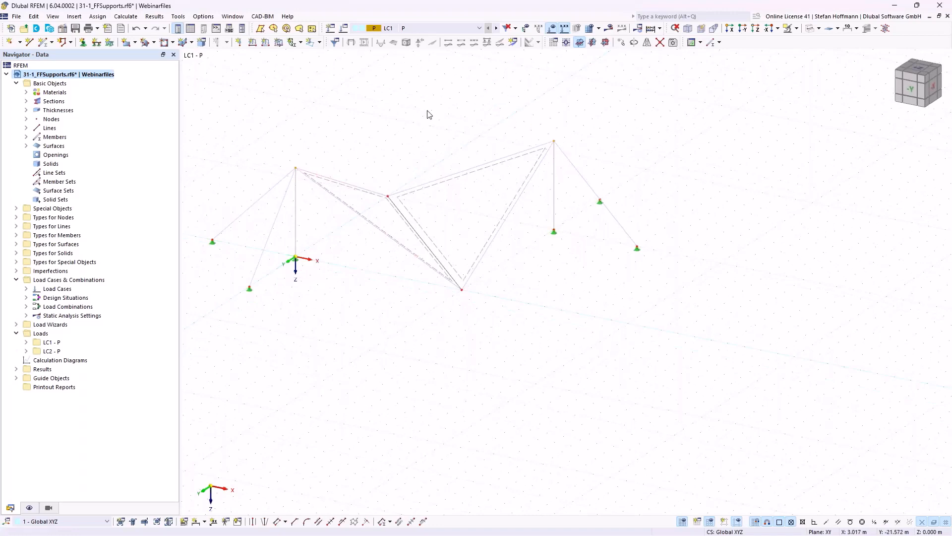
pyautogui.click(83, 42)
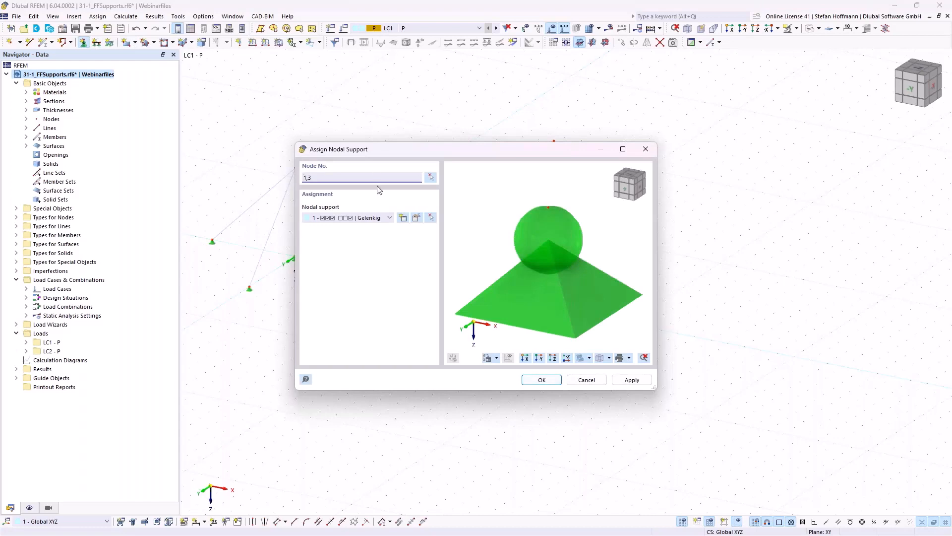
pyautogui.click(376, 218)
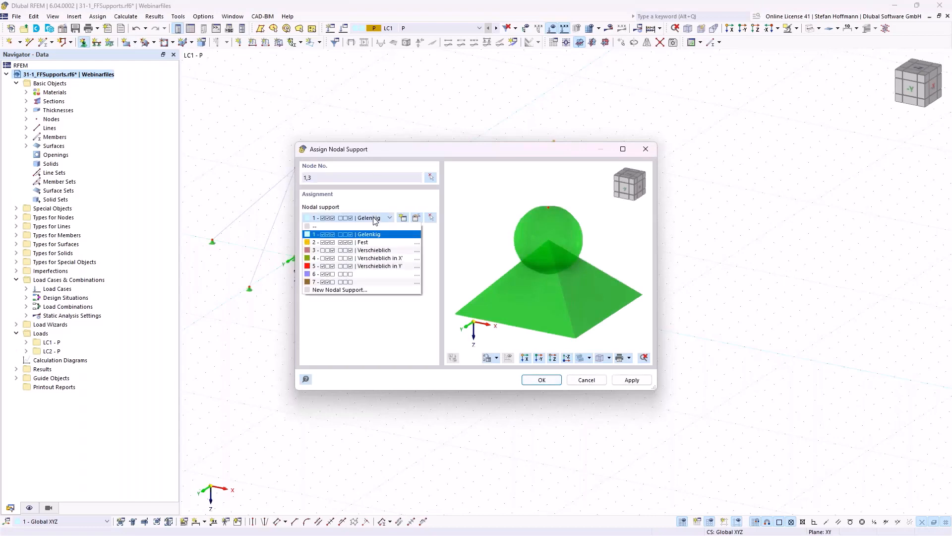
pyautogui.click(376, 279)
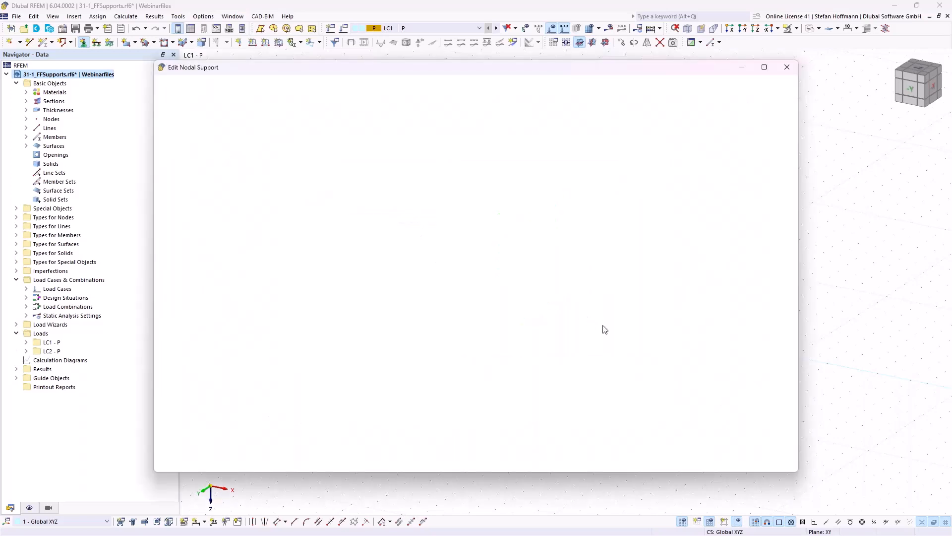
pyautogui.click(469, 178)
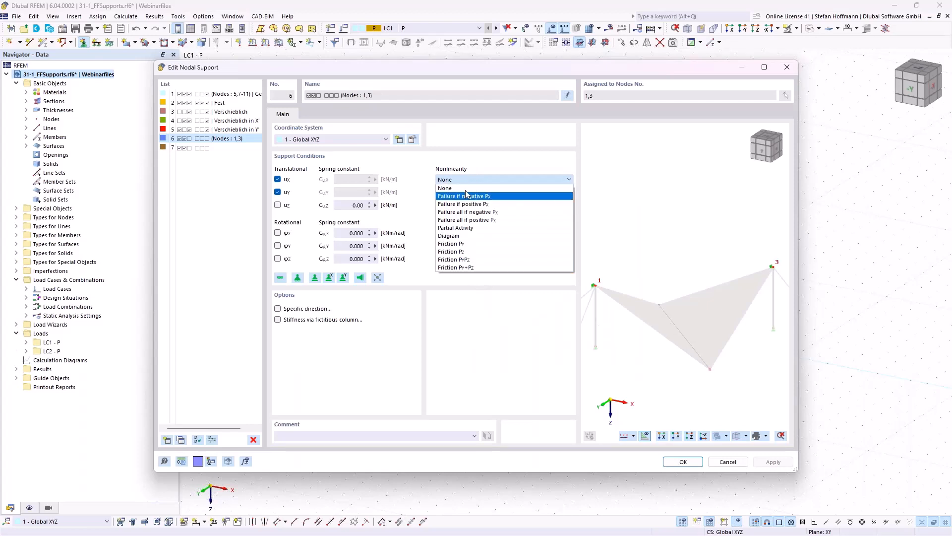
pyautogui.click(466, 188)
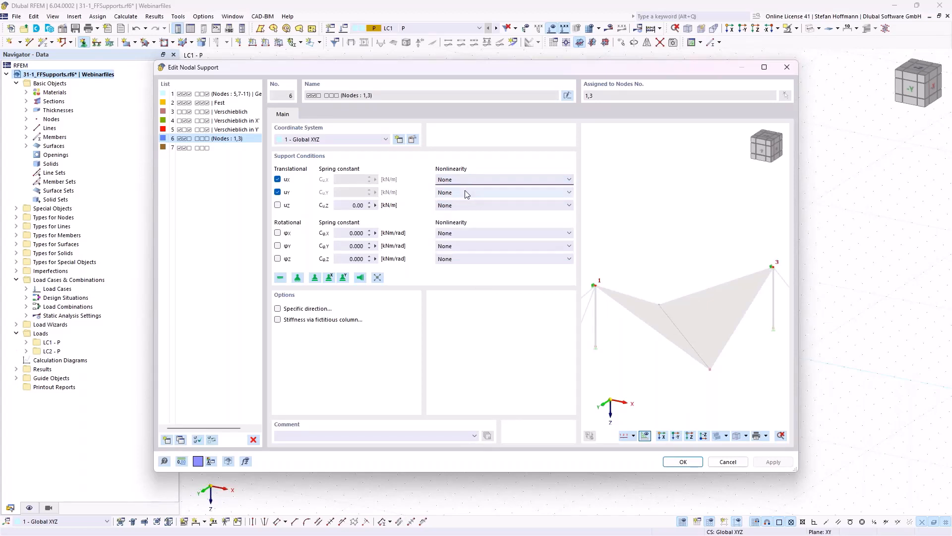
pyautogui.click(682, 462)
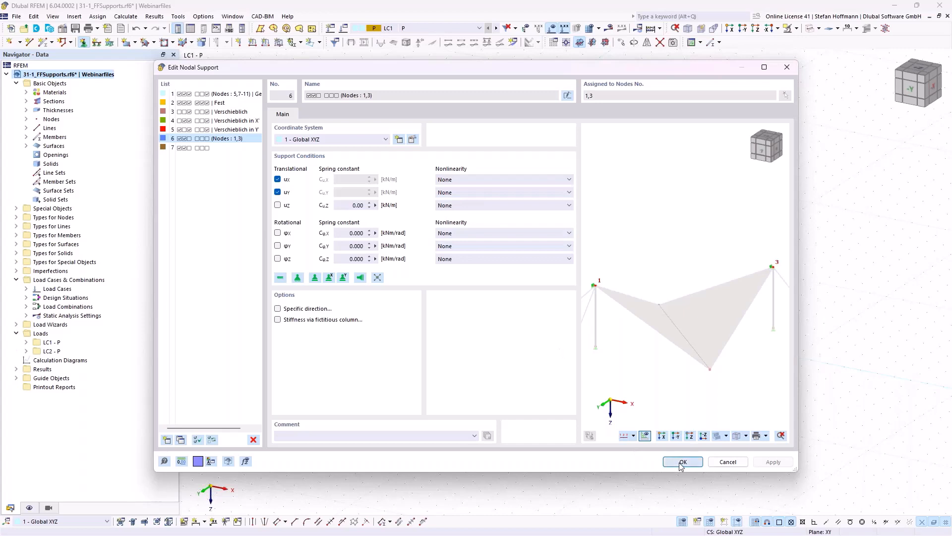
pyautogui.click(546, 380)
# Step: Apply a form-finding surface load with nx 1 and ny 1 to both membrane surfaces in LC1
pyautogui.keyDown('ctrl'); pyautogui.moveTo(466, 288); pyautogui.dragTo(477, 313, button='middle'); pyautogui.keyUp('ctrl')
pyautogui.moveTo(460, 186); pyautogui.dragTo(386, 230)
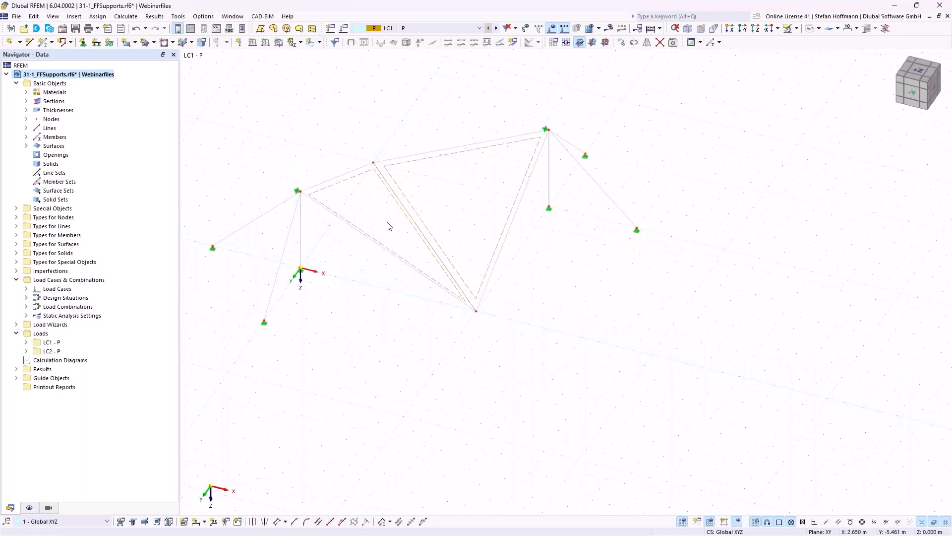
pyautogui.click(282, 44)
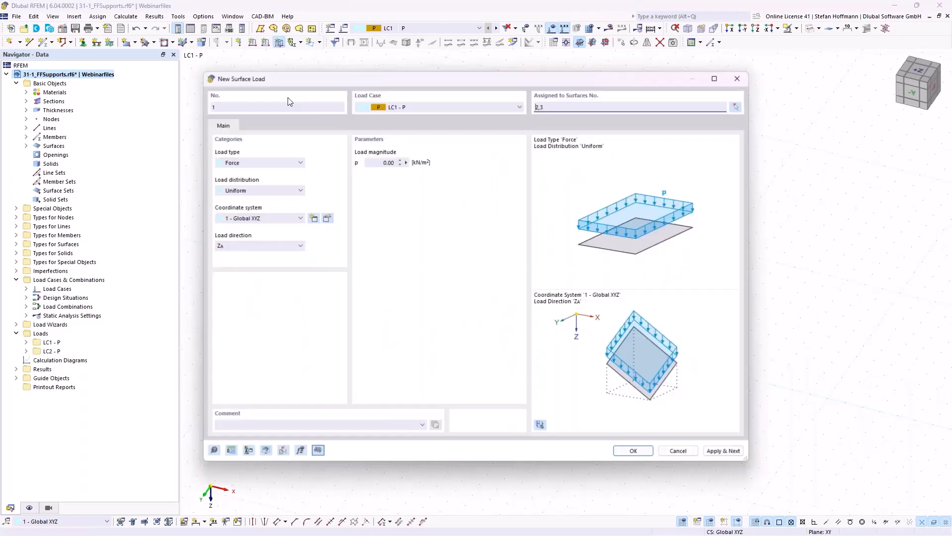
pyautogui.click(260, 163)
pyautogui.click(259, 211)
pyautogui.doubleClick(389, 218)
pyautogui.write('1')
pyautogui.doubleClick(376, 246)
pyautogui.write('1')
pyautogui.click(639, 451)
# Step: Create a new structure modification for LC1 without the partial safety factor and enable deactivating supports on nodes
pyautogui.keyDown('ctrl'); pyautogui.moveTo(439, 231); pyautogui.dragTo(449, 234, button='middle'); pyautogui.keyUp('ctrl')
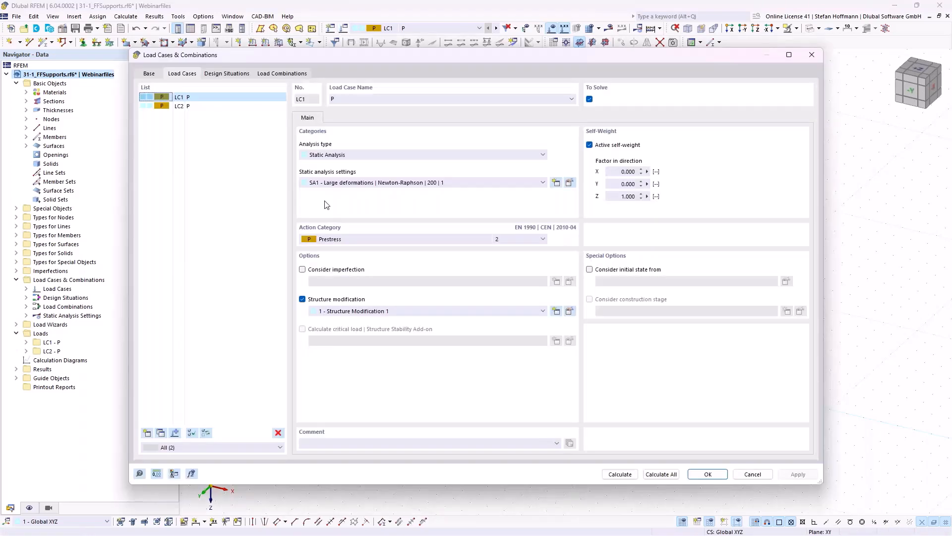
pyautogui.click(330, 299)
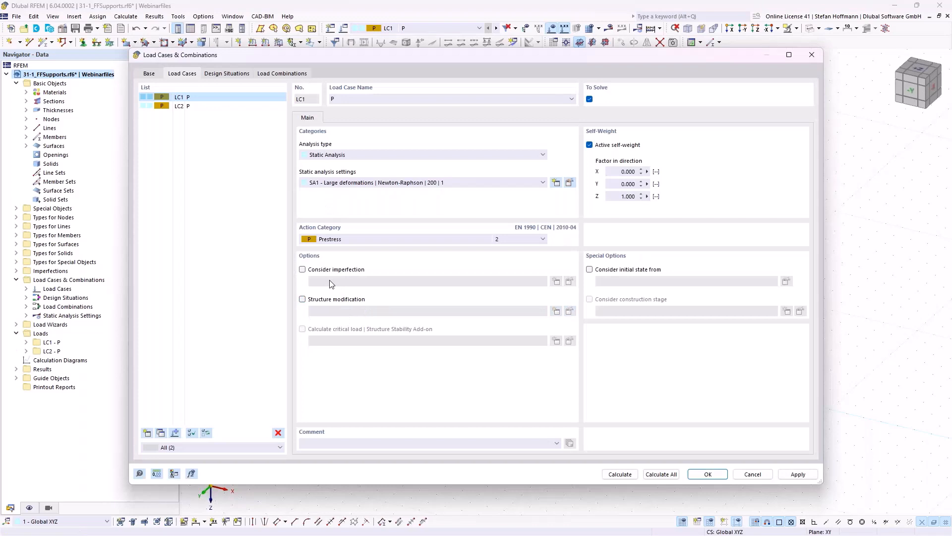
pyautogui.click(314, 302)
pyautogui.click(556, 311)
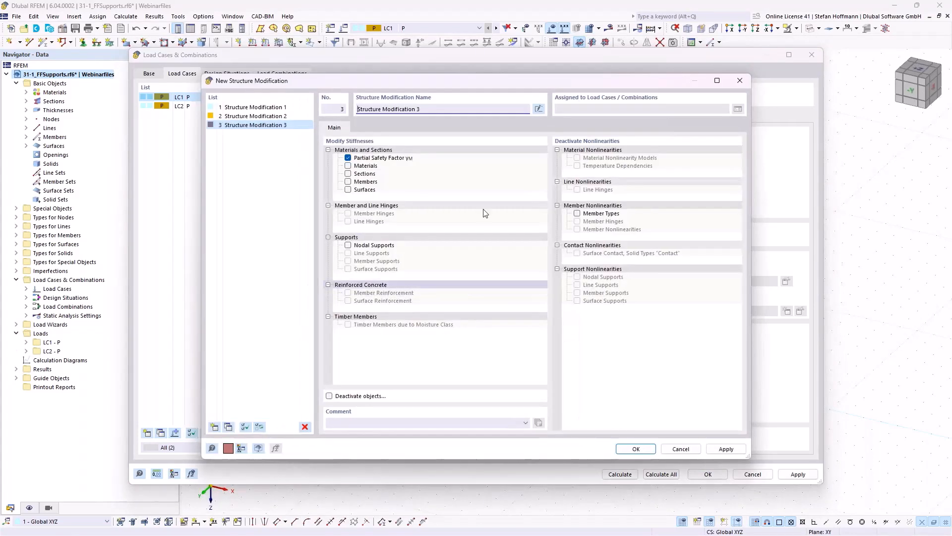
pyautogui.click(348, 158)
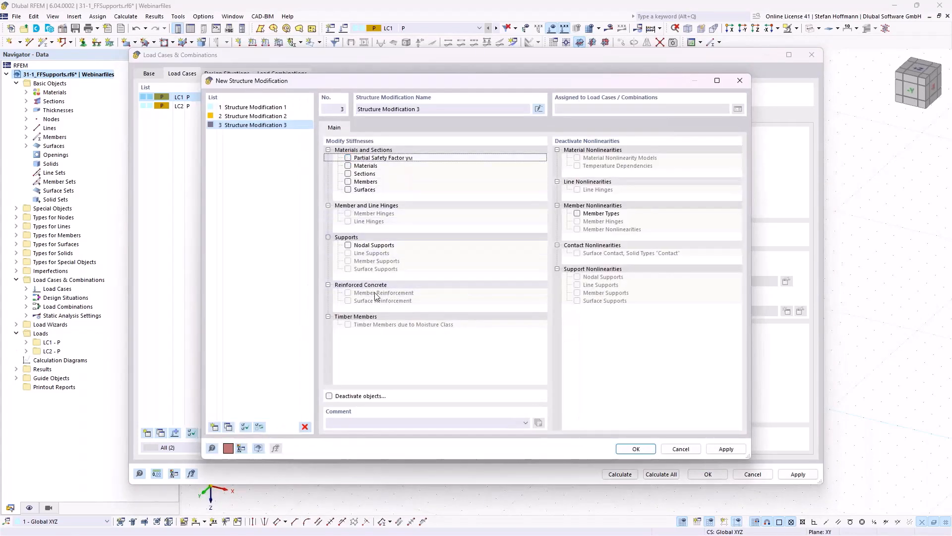
pyautogui.click(329, 395)
pyautogui.click(376, 128)
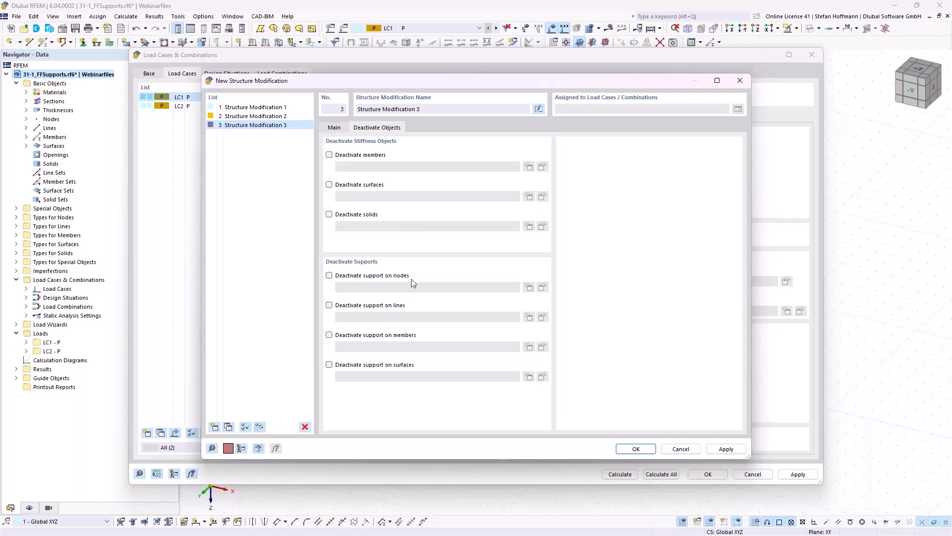
pyautogui.click(346, 277)
# Step: Define a node object selection with node number equal to 1,3 for the deactivated supports and accept the new structure modification
pyautogui.click(530, 287)
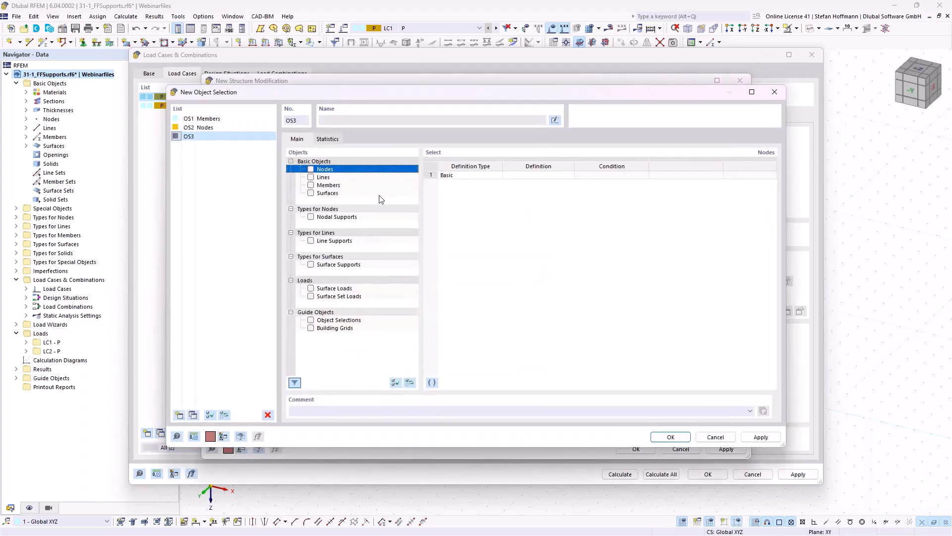
pyautogui.click(311, 169)
pyautogui.click(579, 176)
pyautogui.click(570, 176)
pyautogui.click(569, 175)
pyautogui.click(551, 191)
pyautogui.click(718, 175)
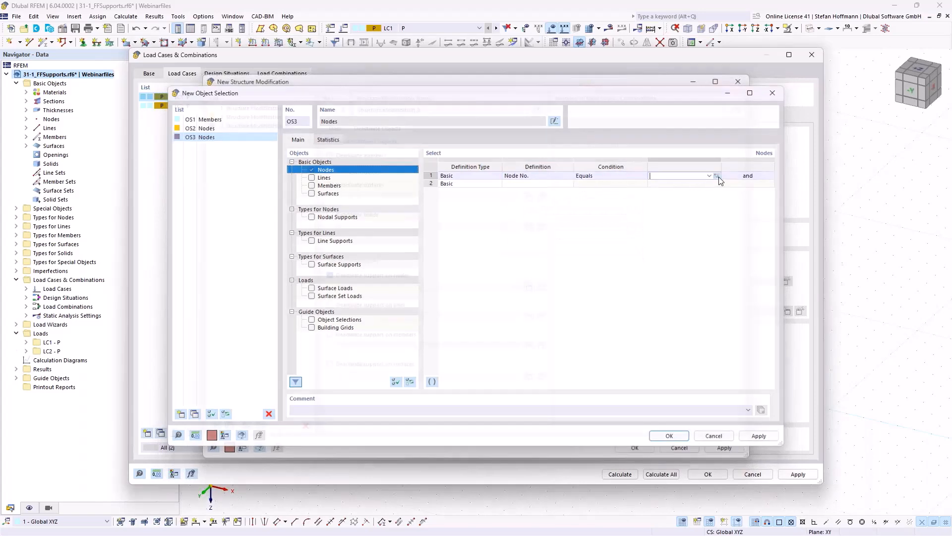
pyautogui.moveTo(587, 173); pyautogui.dragTo(588, 173)
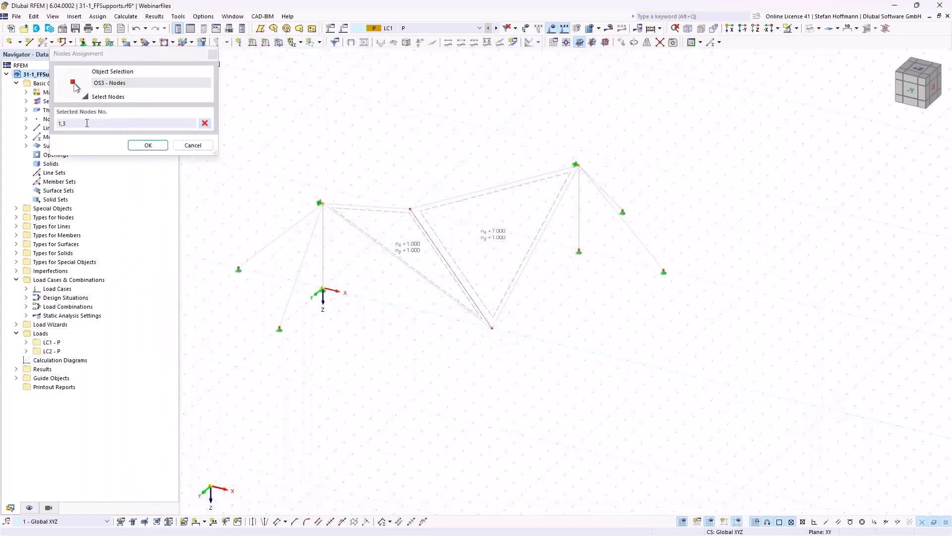
pyautogui.click(148, 145)
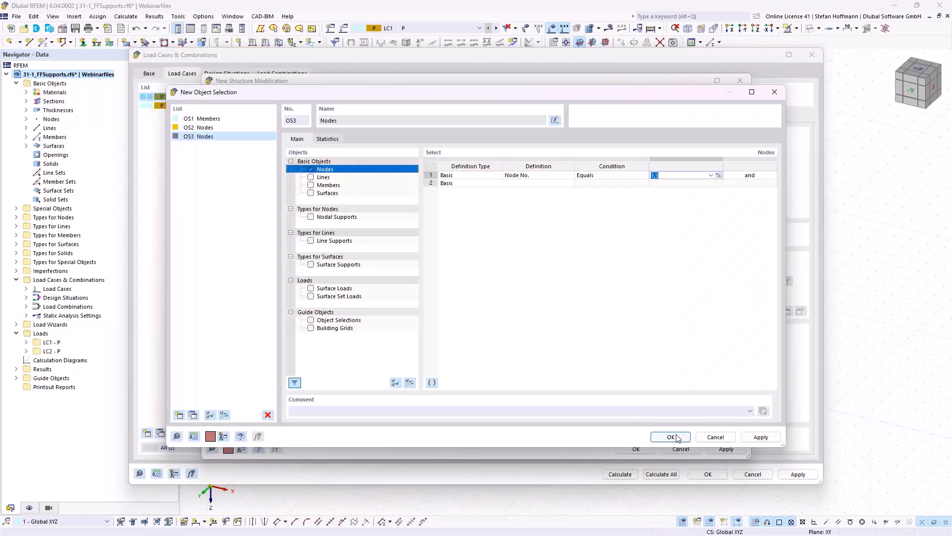
pyautogui.click(636, 448)
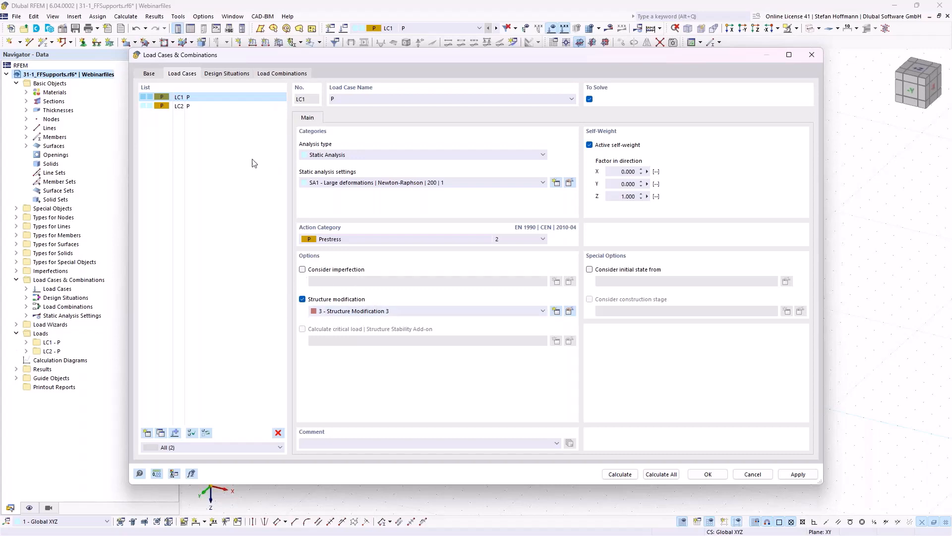
# Step: Delete load case LC2 and accept the load case changes
pyautogui.click(196, 107)
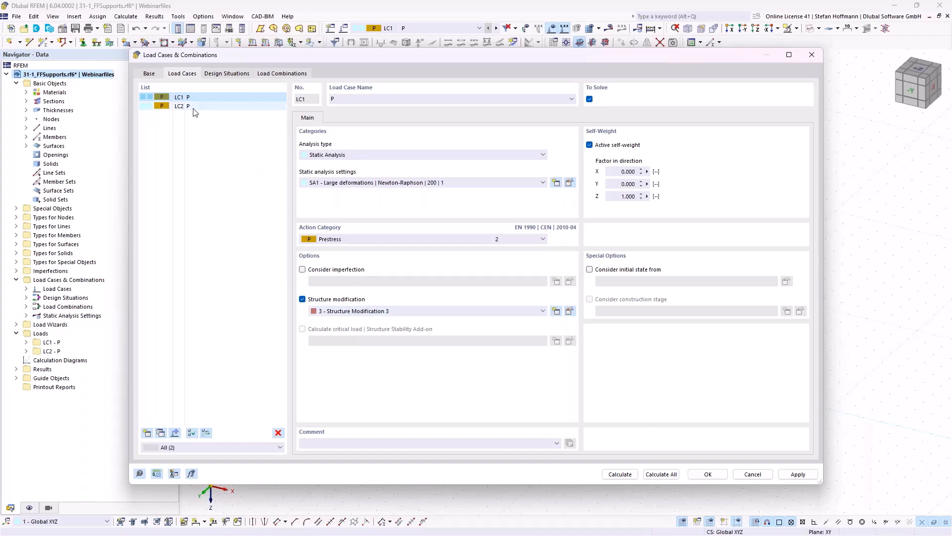
pyautogui.click(411, 313)
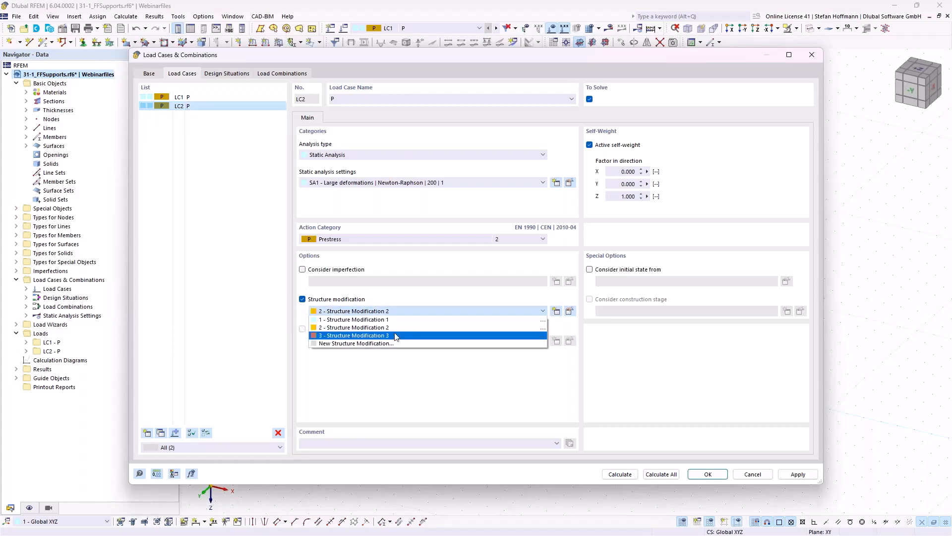
pyautogui.press('Escape')
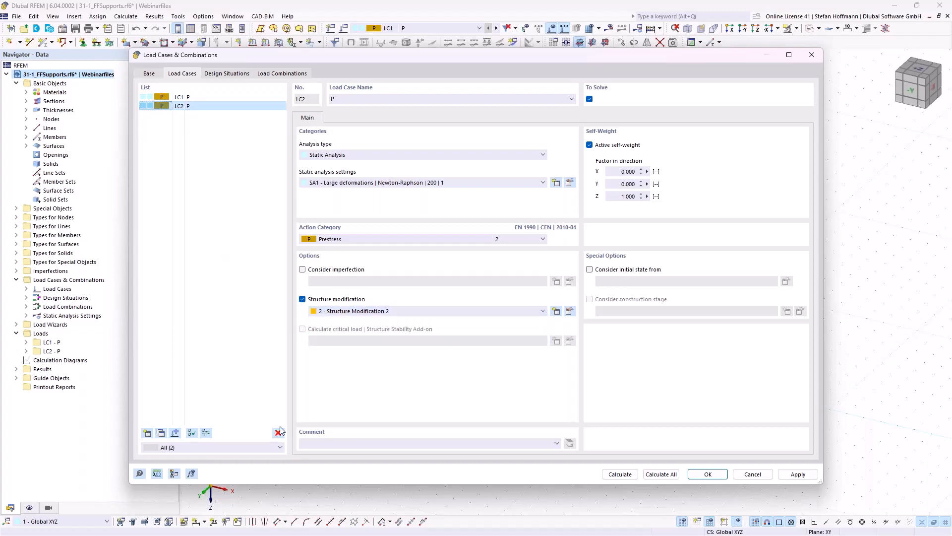
pyautogui.click(278, 432)
pyautogui.click(485, 308)
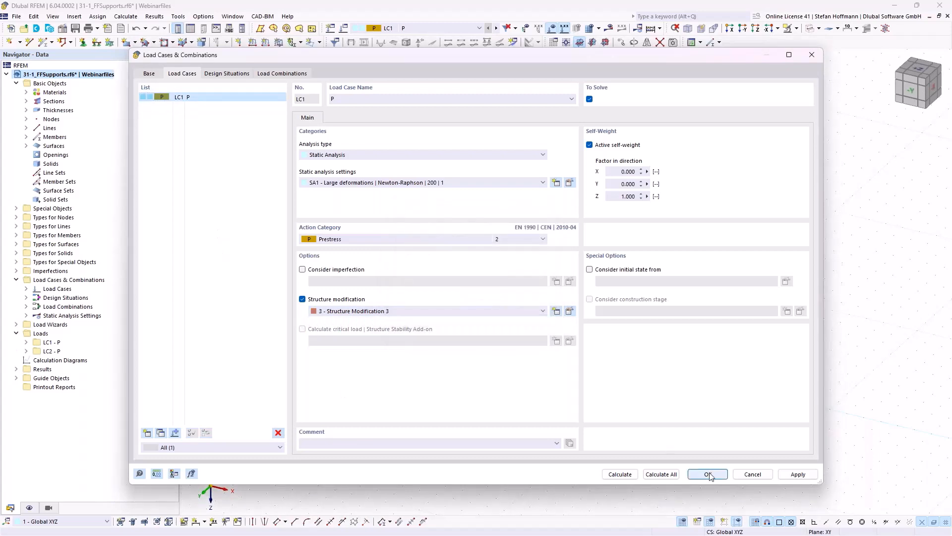
pyautogui.click(708, 474)
# Step: Copy load case LC1 as a second load case and assign Structure Modification 1 to the copy
pyautogui.click(346, 31)
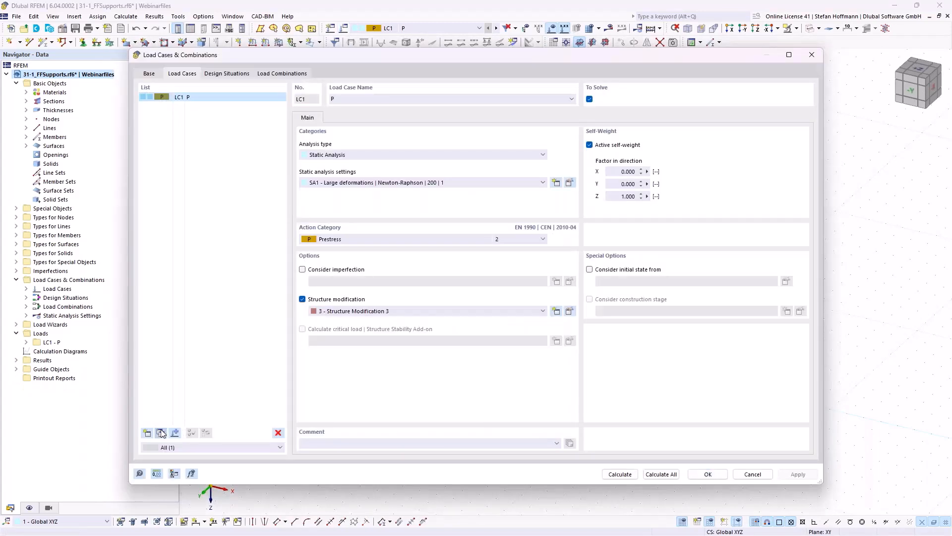
pyautogui.click(160, 433)
pyautogui.click(373, 310)
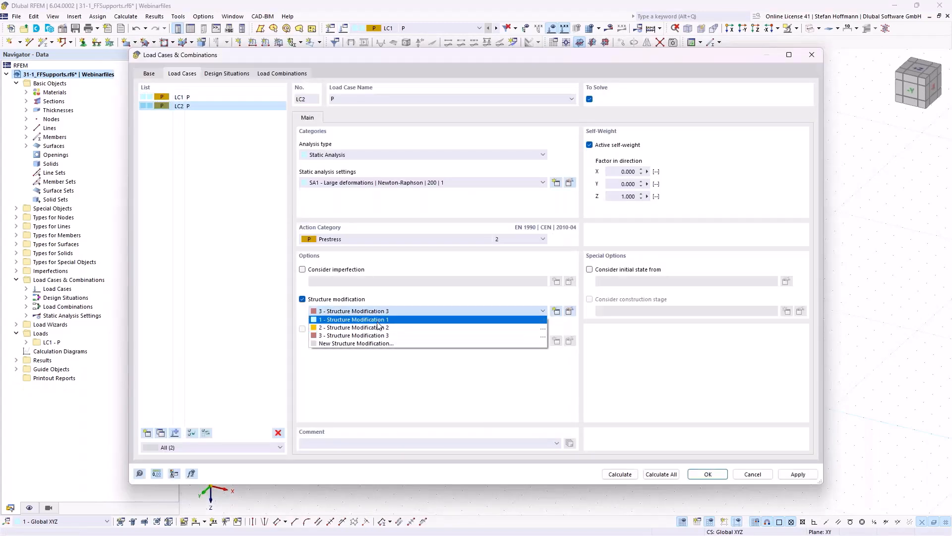
pyautogui.click(374, 322)
# Step: Exclude the partial safety factor from Structure Modification 1, check its object selection of deactivated members, and accept the changes
pyautogui.click(570, 311)
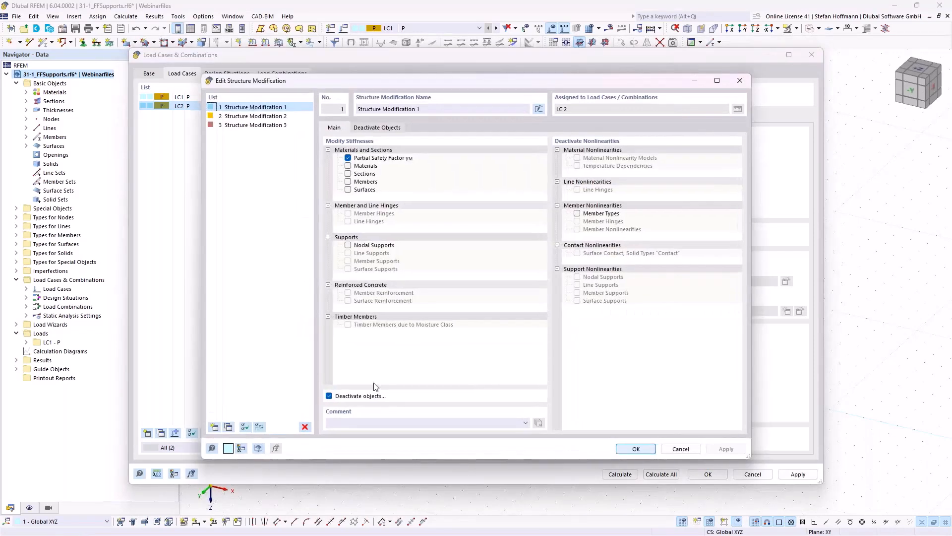
pyautogui.click(348, 158)
pyautogui.click(366, 128)
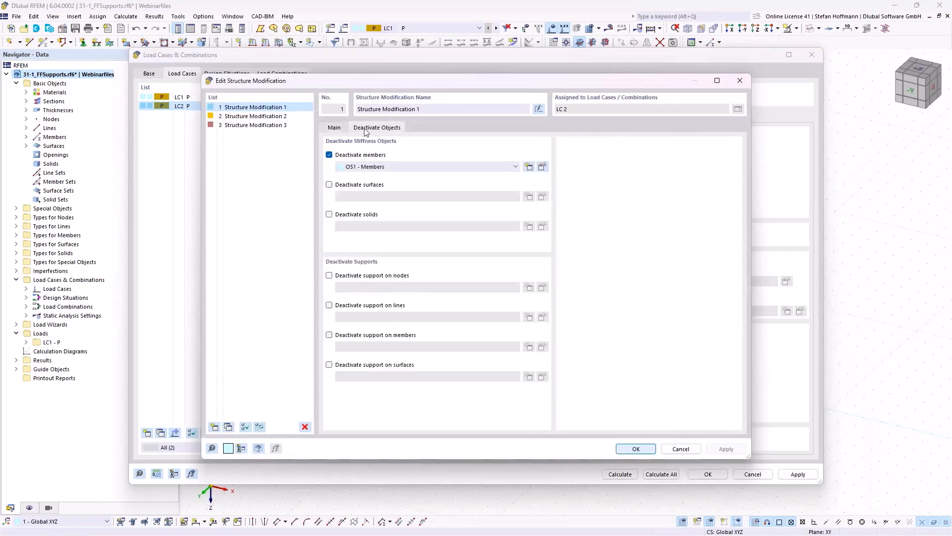
pyautogui.click(544, 171)
pyautogui.click(719, 176)
pyautogui.click(719, 175)
pyautogui.click(149, 145)
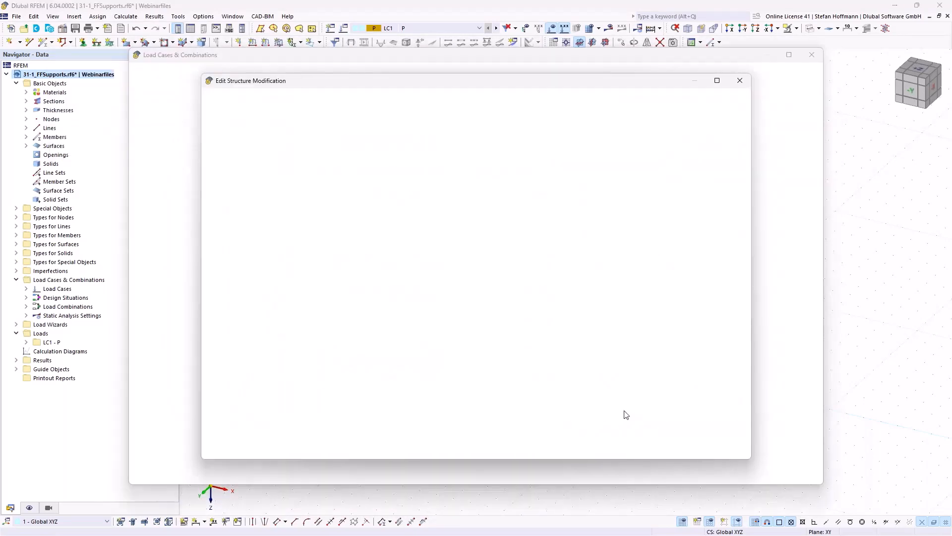
pyautogui.click(672, 439)
pyautogui.click(636, 449)
# Step: Delete load combinations CO1 and CO2 and start the calculation of all remaining load cases
pyautogui.click(661, 473)
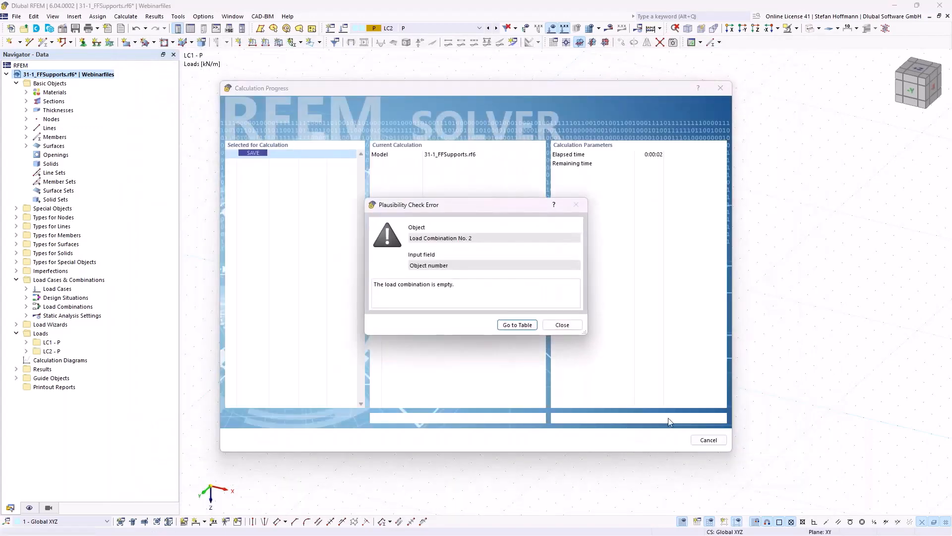
pyautogui.click(557, 326)
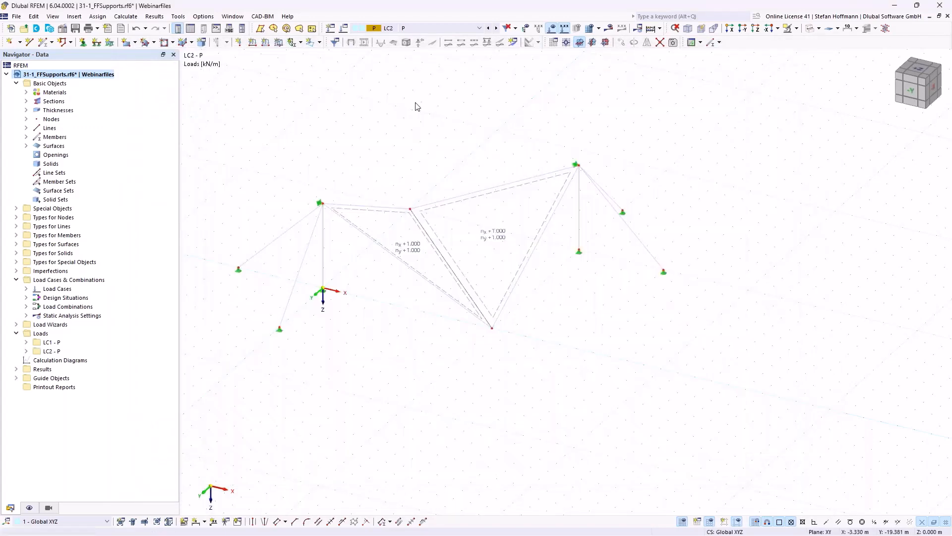
pyautogui.click(289, 74)
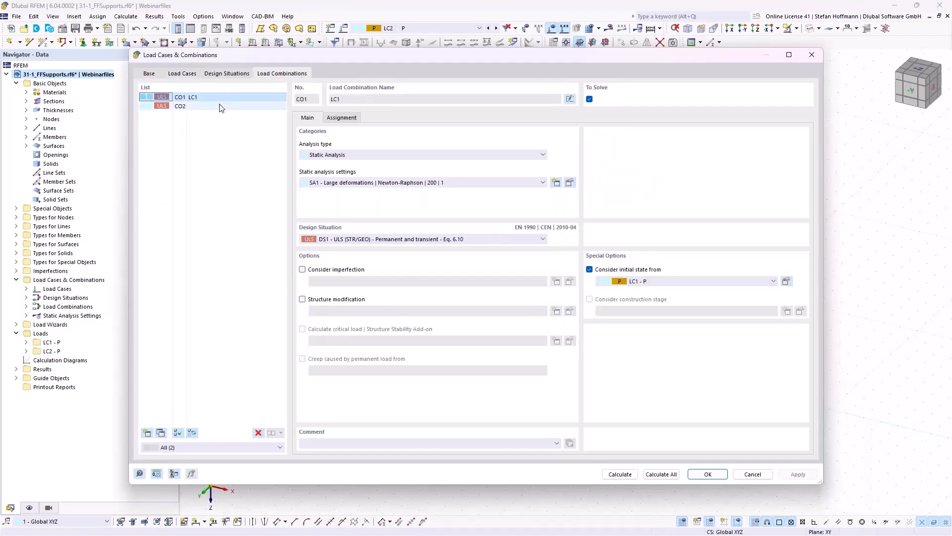
pyautogui.keyDown('shift'); pyautogui.click(178, 106); pyautogui.keyUp('shift')
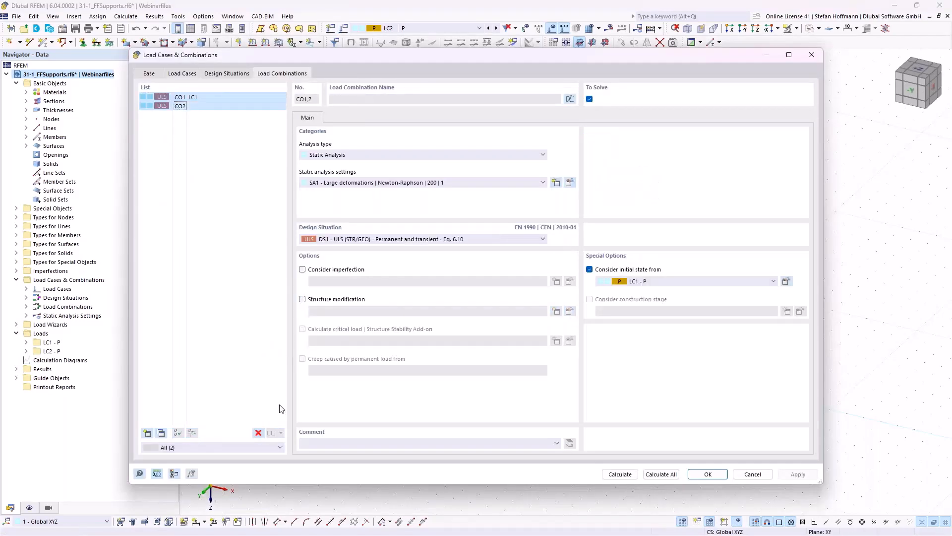
pyautogui.click(258, 433)
pyautogui.click(485, 307)
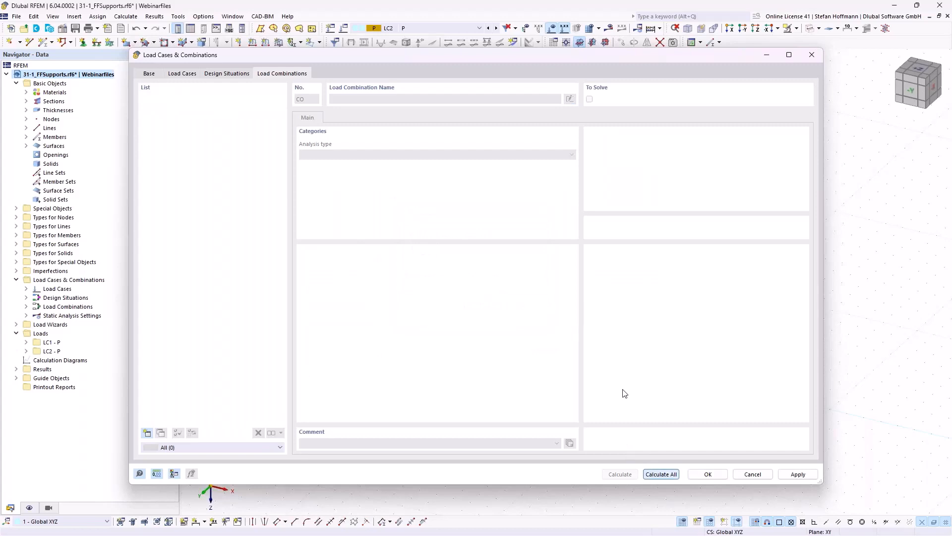
pyautogui.click(661, 474)
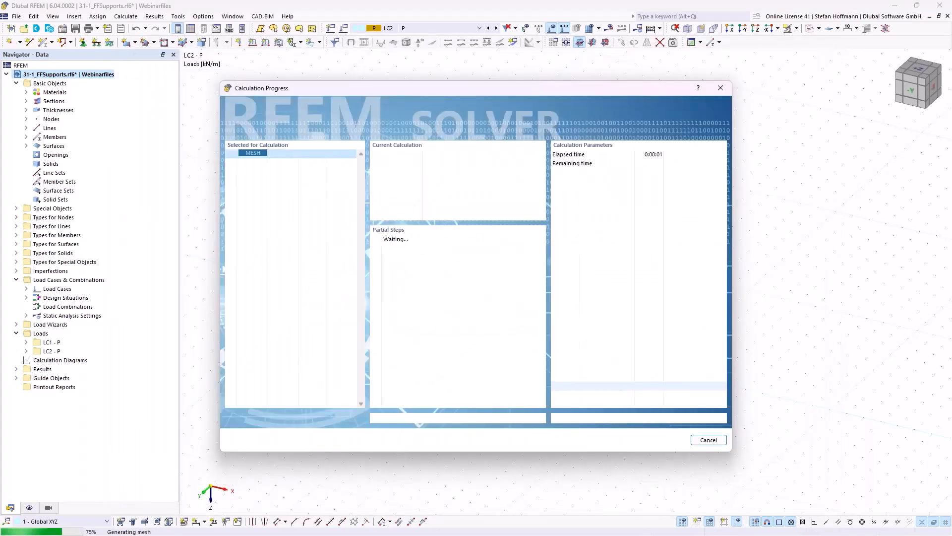
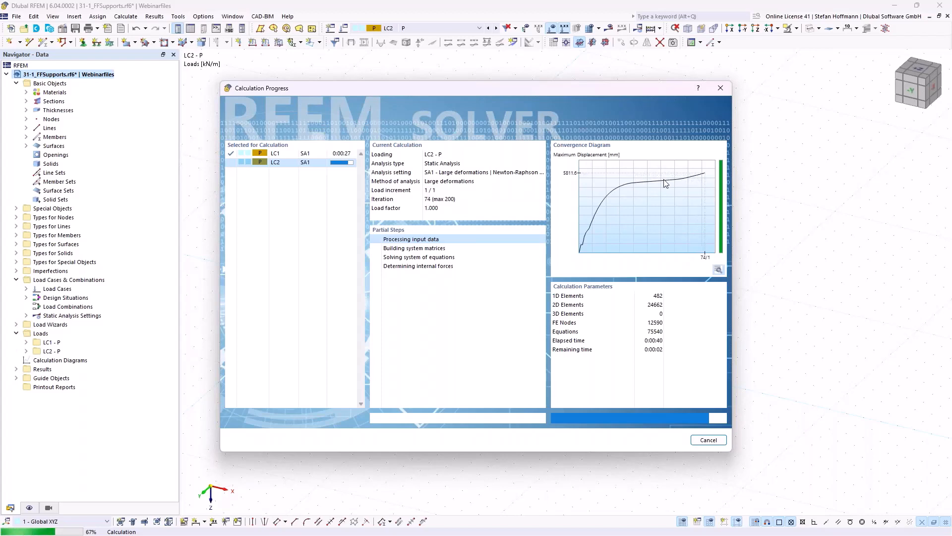
# Step: Uncover the model behind the running calculation to check the membrane's unsupported corners, and cancel the calculation
pyautogui.moveTo(614, 89); pyautogui.dragTo(637, 356)
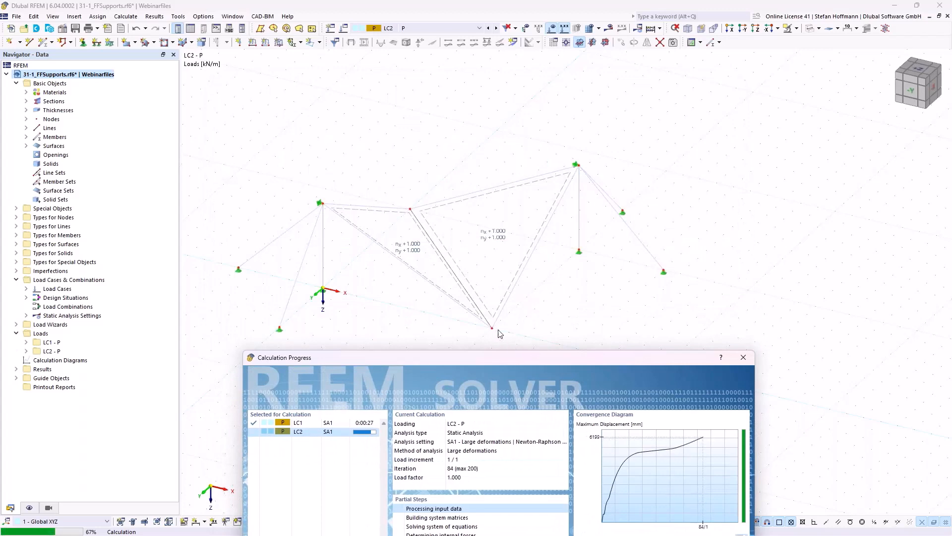
pyautogui.moveTo(511, 355); pyautogui.dragTo(495, 97)
pyautogui.click(714, 450)
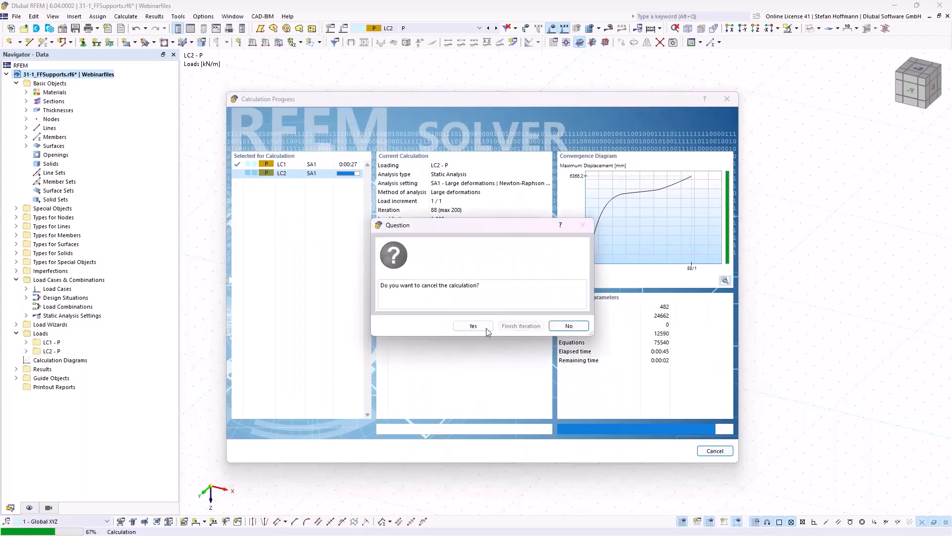
pyautogui.click(470, 385)
# Step: Assign the hinged nodal support "Gelenkig" to nodes 2 and 4 at the membrane's unsupported corners
pyautogui.moveTo(390, 173); pyautogui.dragTo(503, 358)
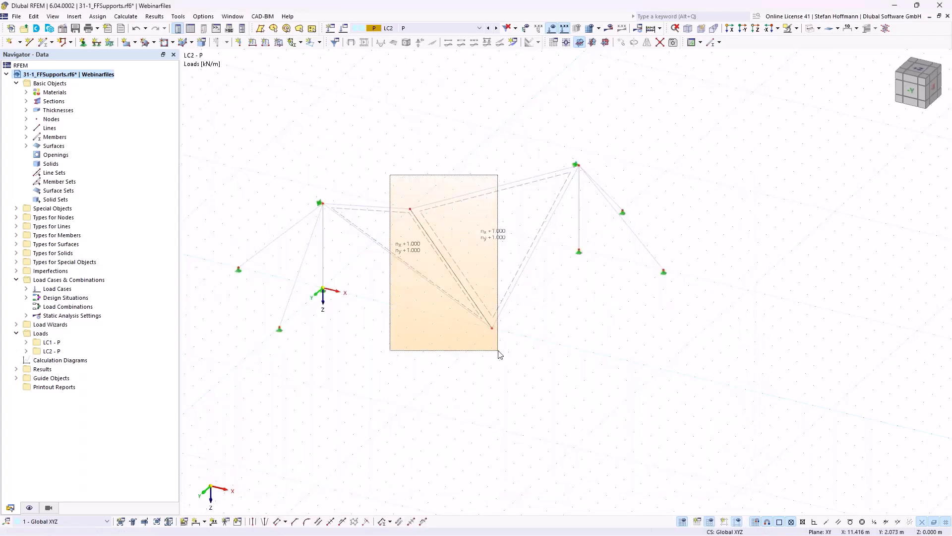
pyautogui.click(84, 42)
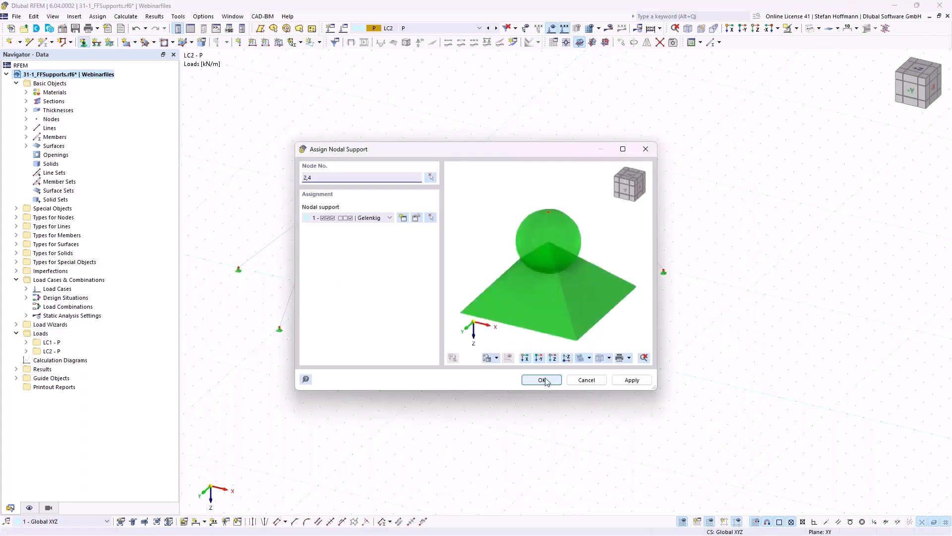
pyautogui.click(542, 380)
pyautogui.click(514, 314)
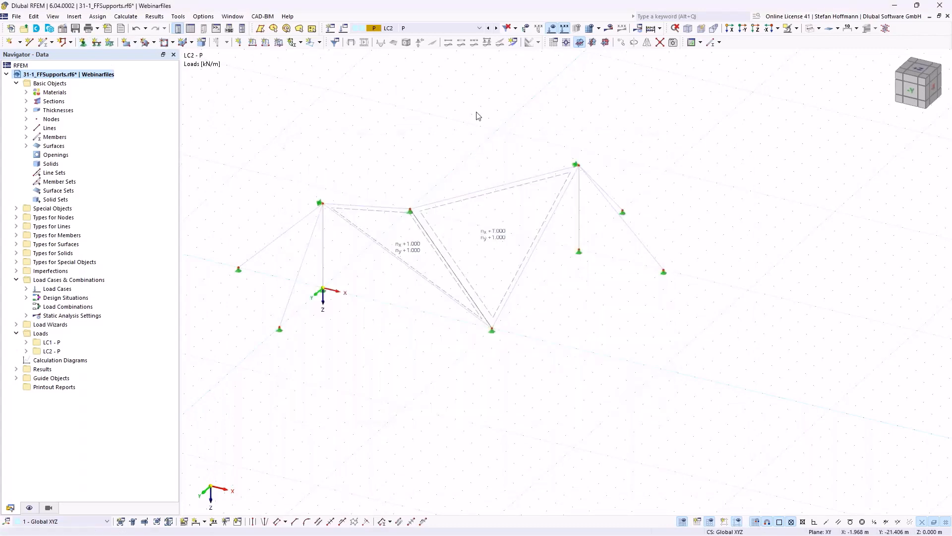
# Step: Calculate the model and compare the member axial forces, surface contour lines and support reactions of LC2 and LC1
pyautogui.click(609, 28)
pyautogui.click(35, 315)
pyautogui.keyDown('ctrl'); pyautogui.moveTo(368, 248); pyautogui.dragTo(290, 203, button='middle'); pyautogui.keyUp('ctrl')
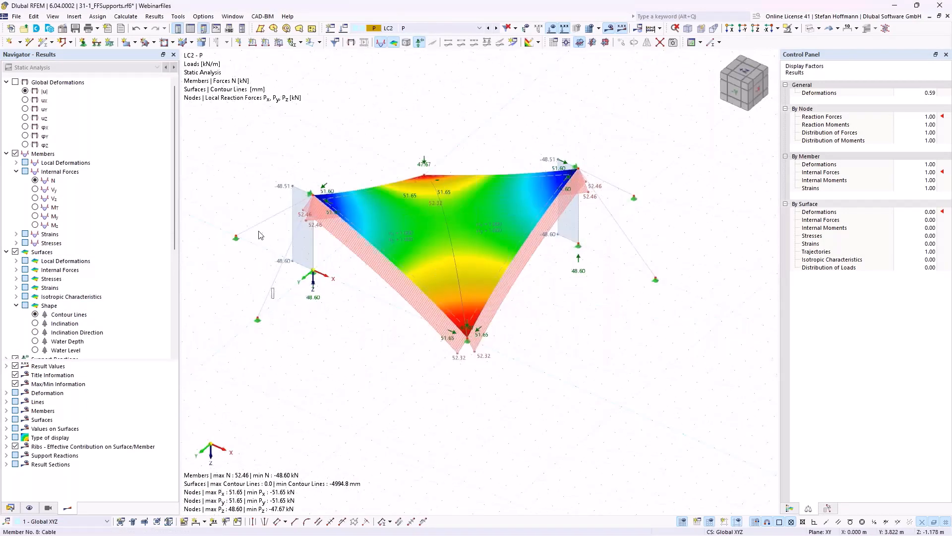
pyautogui.keyDown('ctrl'); pyautogui.moveTo(317, 255); pyautogui.dragTo(321, 214, button='middle'); pyautogui.keyUp('ctrl')
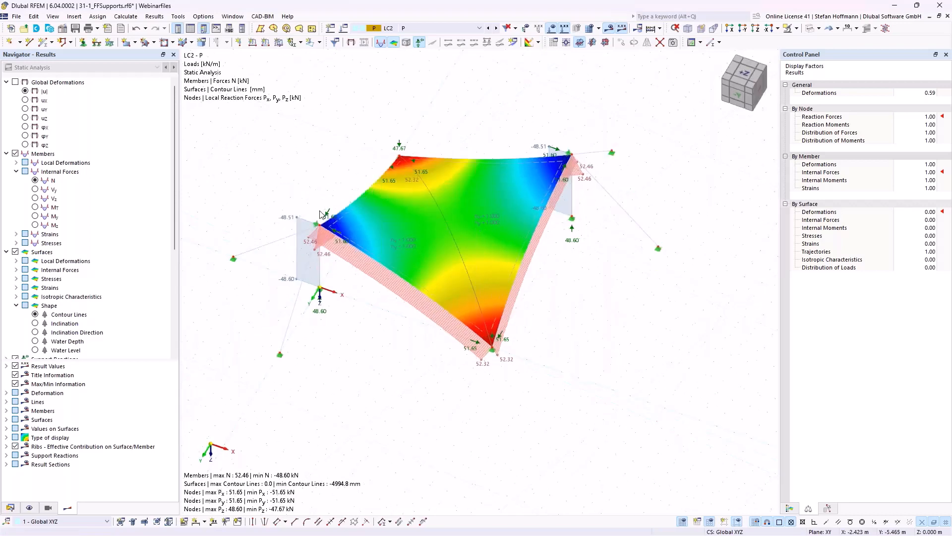
pyautogui.click(490, 28)
pyautogui.click(614, 29)
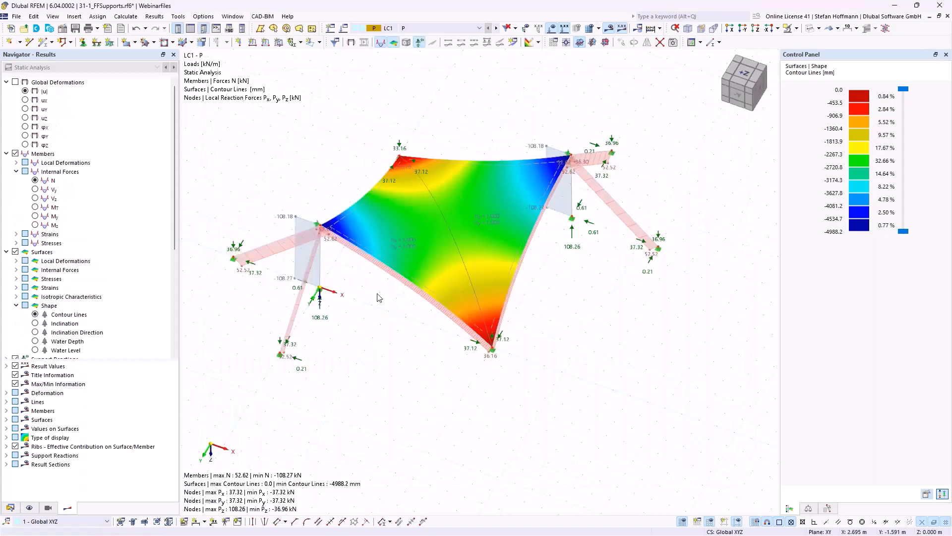
pyautogui.keyDown('ctrl'); pyautogui.moveTo(367, 270); pyautogui.dragTo(304, 212, button='middle'); pyautogui.keyUp('ctrl')
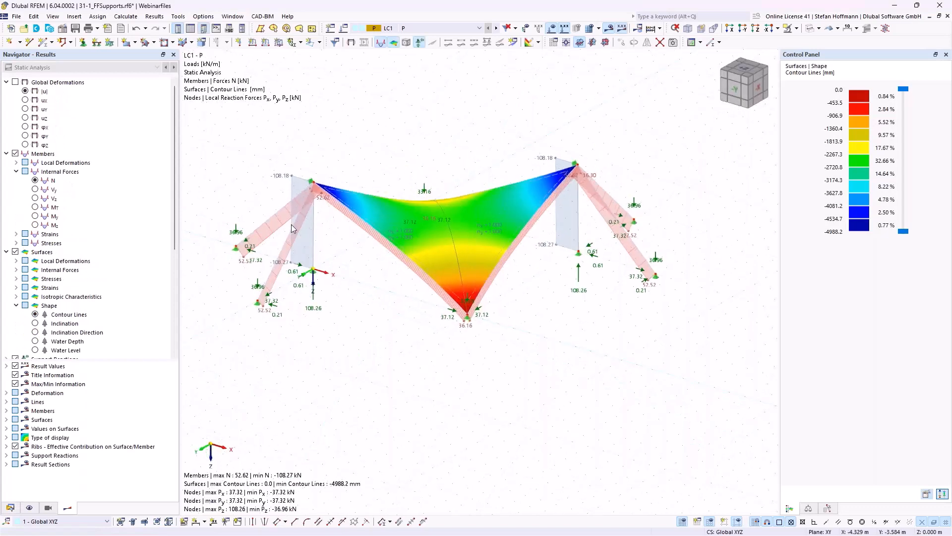
pyautogui.click(497, 29)
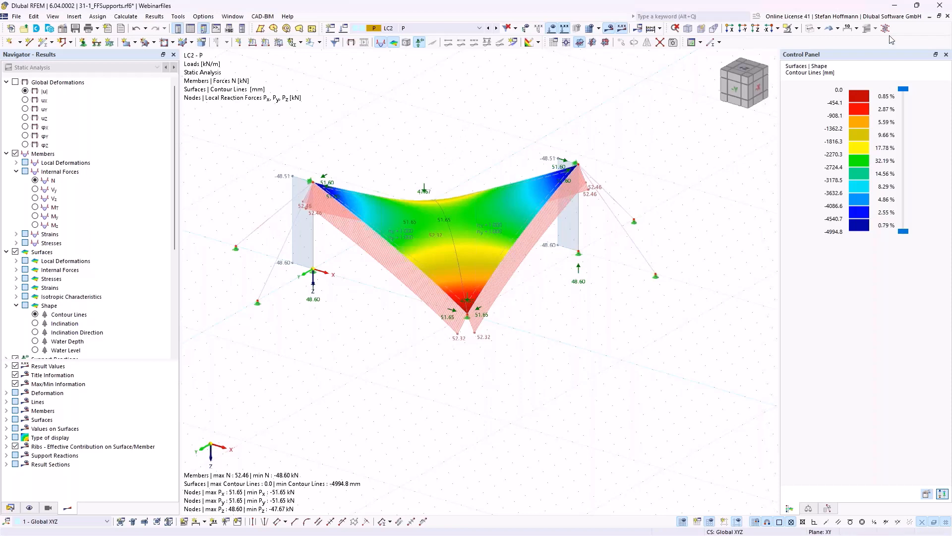
# Step: Close the current model and open the model 31-2_Cablenet from the Webinarfiles project
pyautogui.click(948, 16)
pyautogui.click(516, 315)
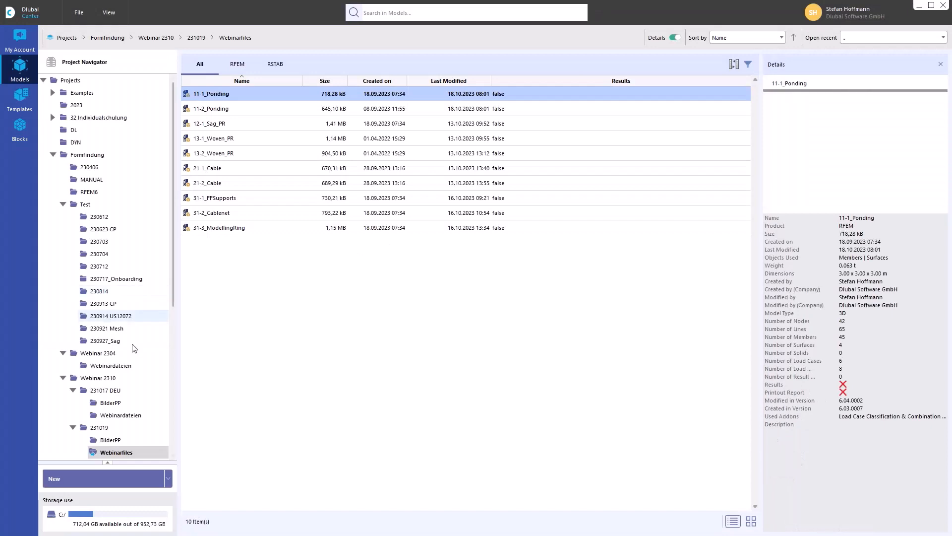
pyautogui.doubleClick(237, 212)
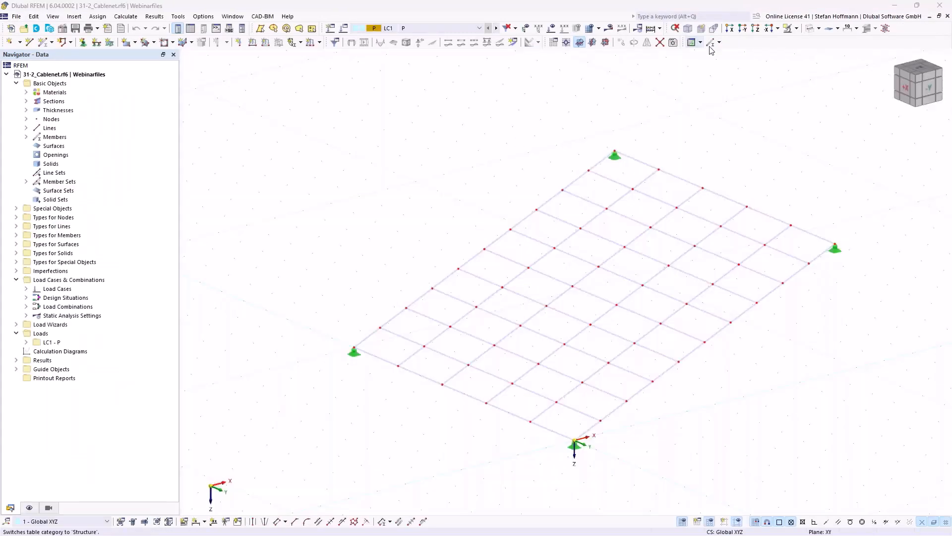
# Step: Examine the cable net's layout and corner supports in plan and side view, along with the available set types
pyautogui.click(756, 29)
pyautogui.click(683, 521)
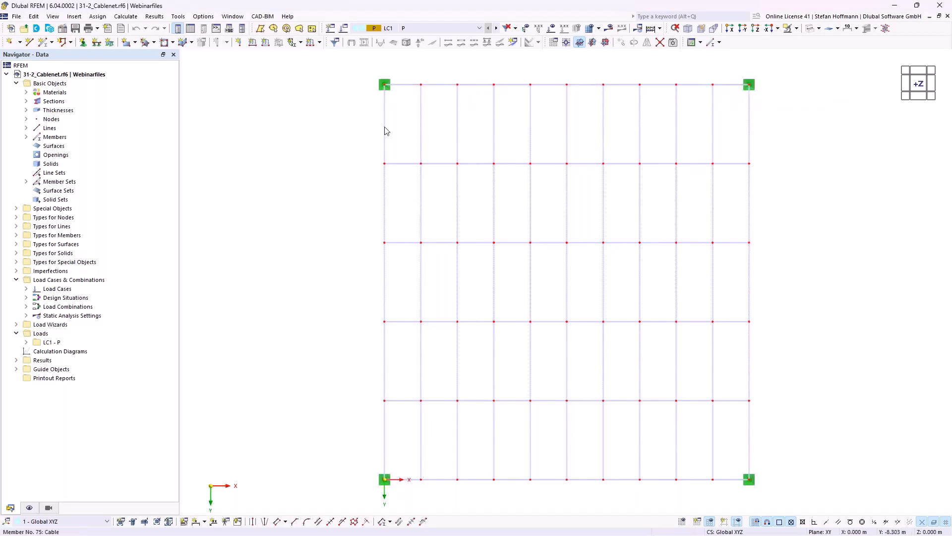
pyautogui.keyDown('ctrl'); pyautogui.moveTo(578, 421); pyautogui.dragTo(587, 243, button='middle'); pyautogui.keyUp('ctrl')
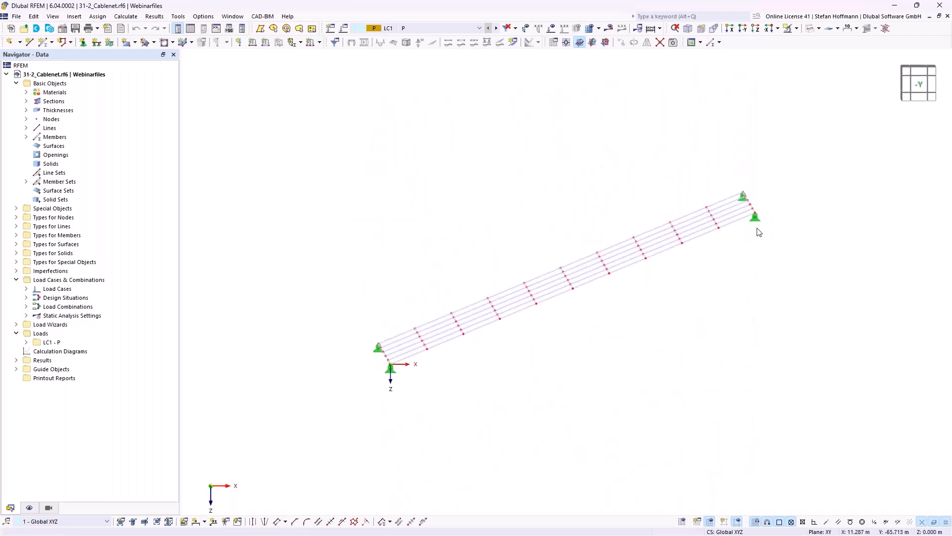
pyautogui.keyDown('ctrl'); pyautogui.moveTo(574, 287); pyautogui.dragTo(652, 325, button='middle'); pyautogui.keyUp('ctrl')
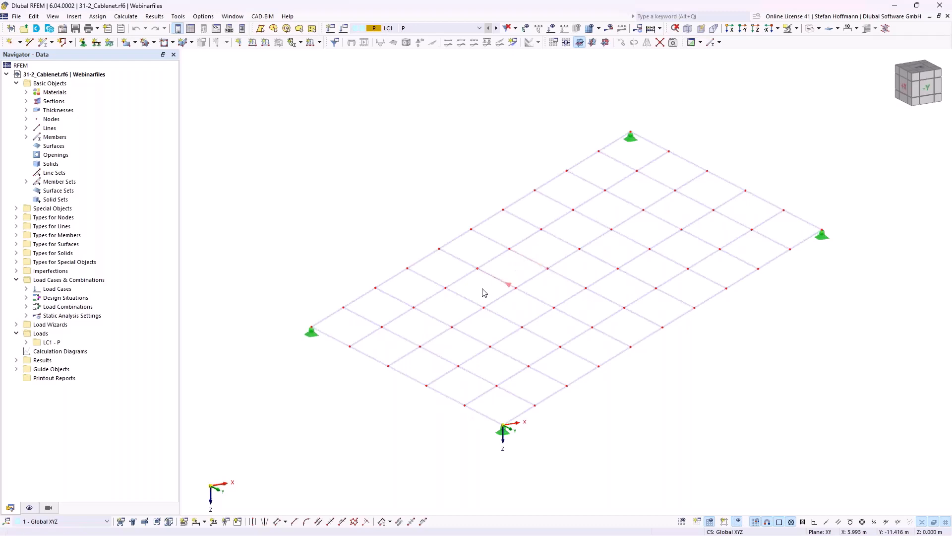
pyautogui.moveTo(466, 301)
pyautogui.click(58, 182)
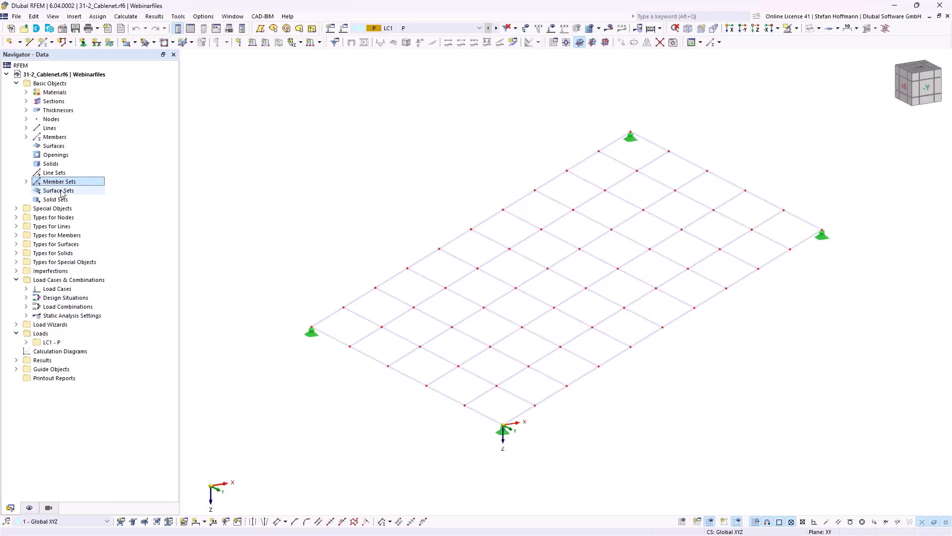
pyautogui.click(60, 191)
pyautogui.click(57, 200)
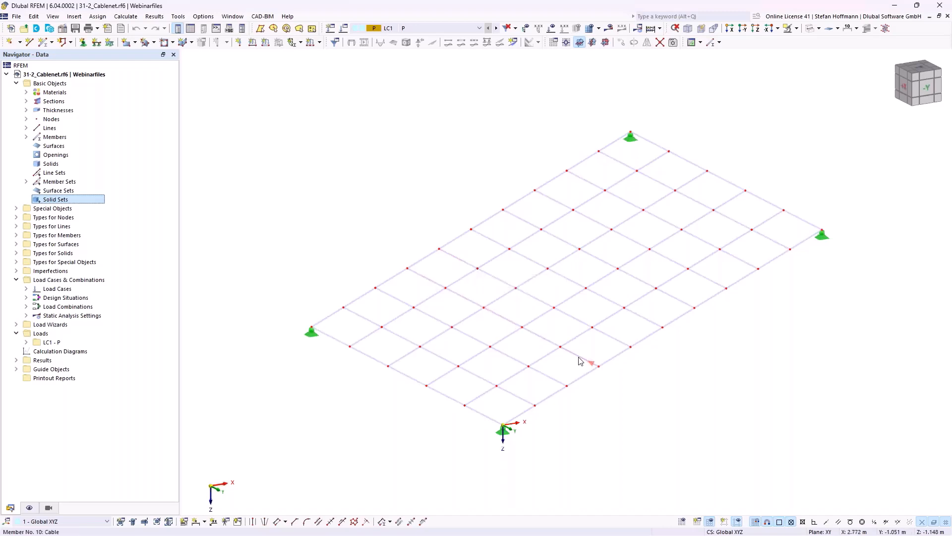
# Step: Open a new member set load, review the Form-Finding load type and its parameters, and discard the load
pyautogui.click(319, 42)
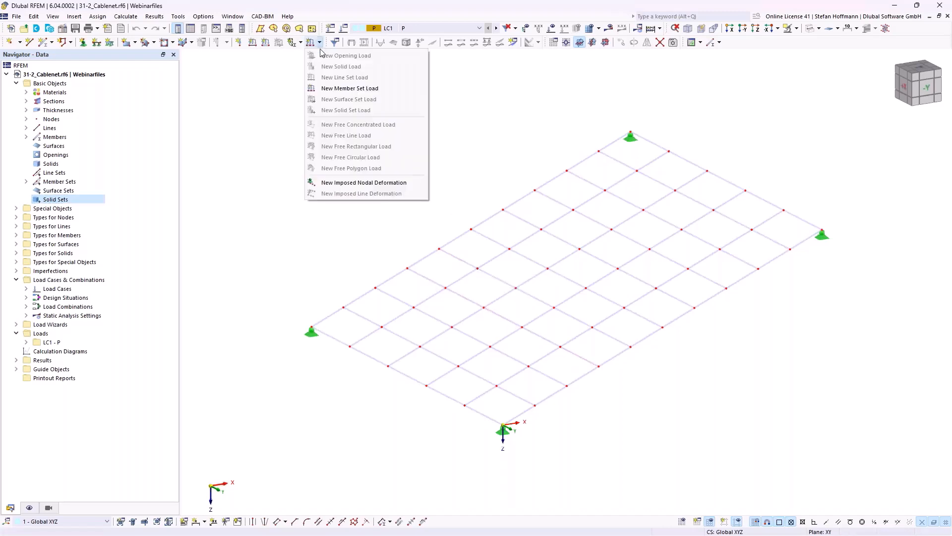
pyautogui.click(347, 92)
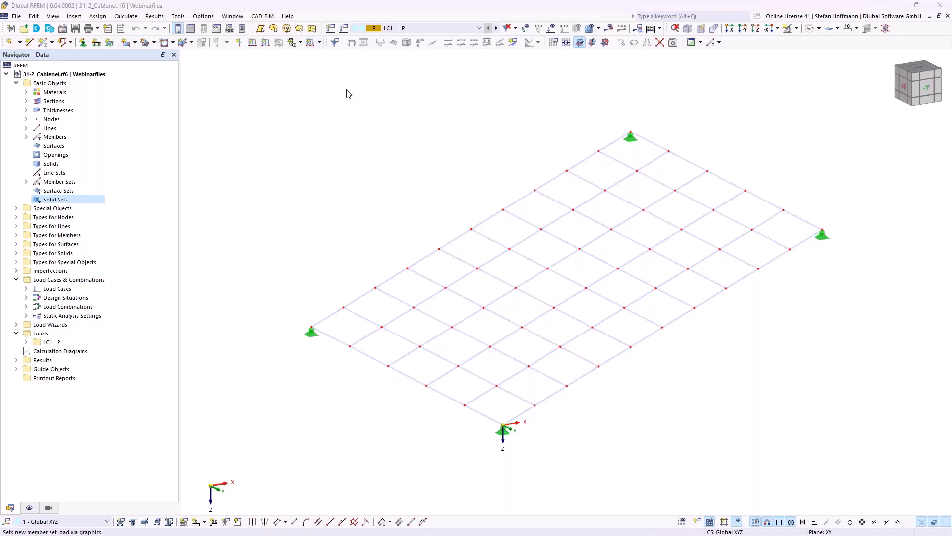
pyautogui.click(276, 178)
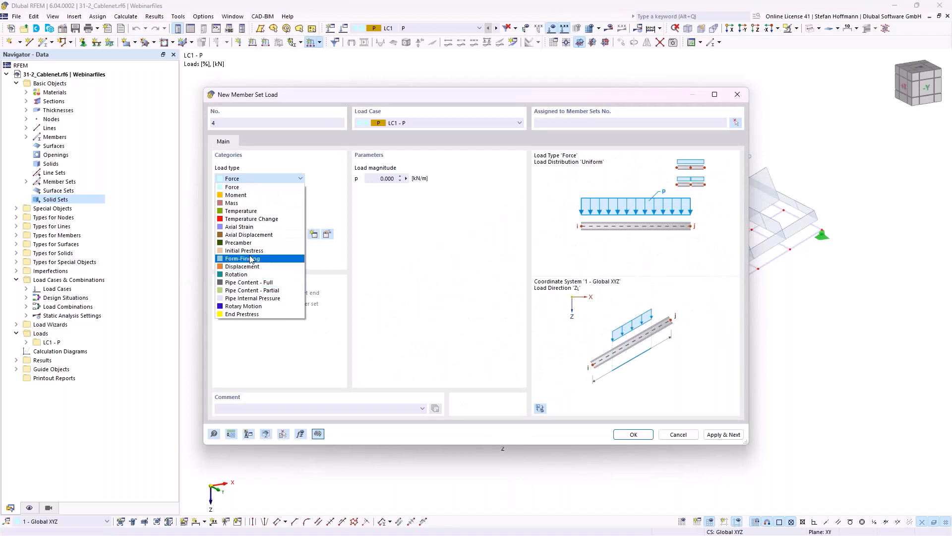
pyautogui.click(284, 251)
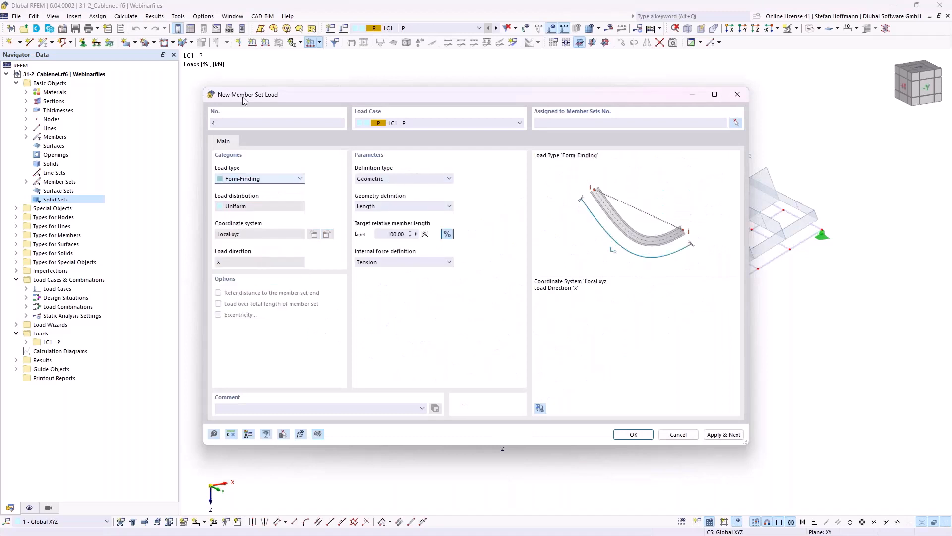
pyautogui.click(254, 179)
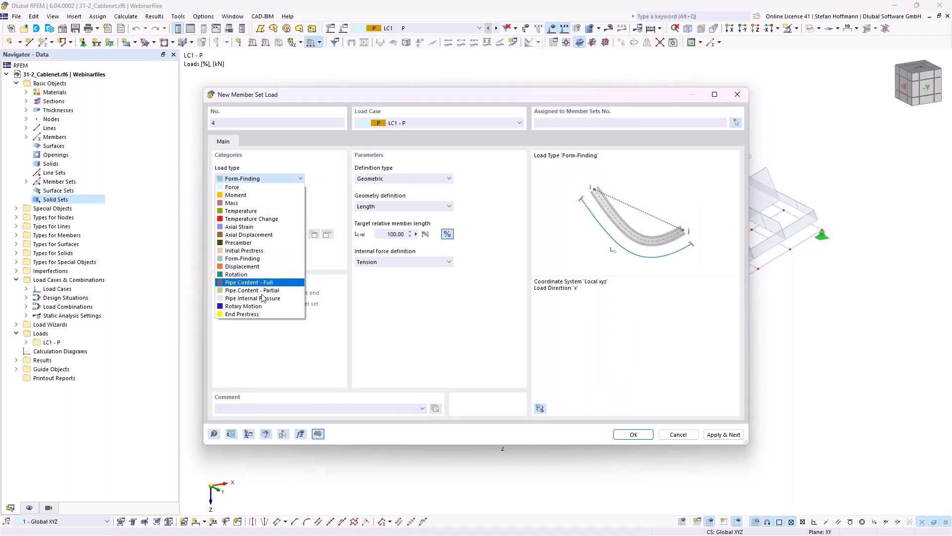
pyautogui.click(739, 96)
pyautogui.click(737, 96)
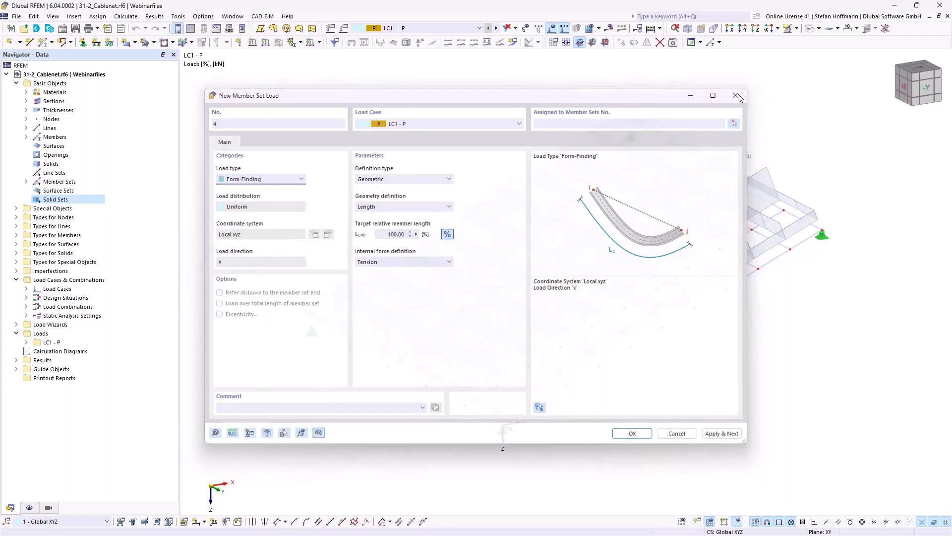
# Step: Look at the net in plan view, try selecting the Y-direction cables column by column, and clear the selection
pyautogui.keyDown('ctrl'); pyautogui.moveTo(542, 264); pyautogui.dragTo(492, 293, button='middle'); pyautogui.keyUp('ctrl')
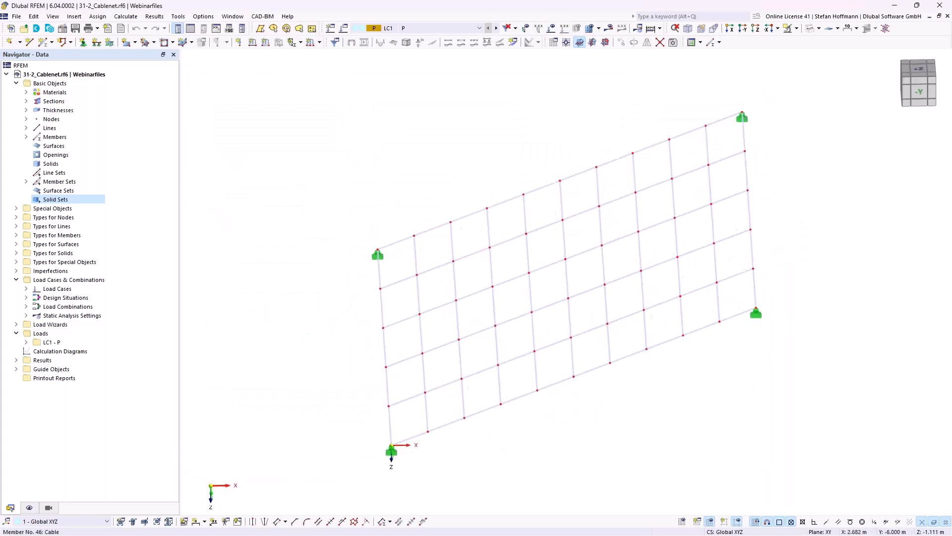
pyautogui.click(759, 31)
pyautogui.moveTo(411, 69); pyautogui.dragTo(441, 506)
pyautogui.keyDown('ctrl'); pyautogui.moveTo(445, 77); pyautogui.dragTo(495, 479); pyautogui.keyUp('ctrl')
pyautogui.keyDown('ctrl'); pyautogui.moveTo(483, 73); pyautogui.dragTo(506, 503); pyautogui.keyUp('ctrl')
pyautogui.keyDown('ctrl'); pyautogui.moveTo(516, 66); pyautogui.dragTo(586, 66); pyautogui.keyUp('ctrl')
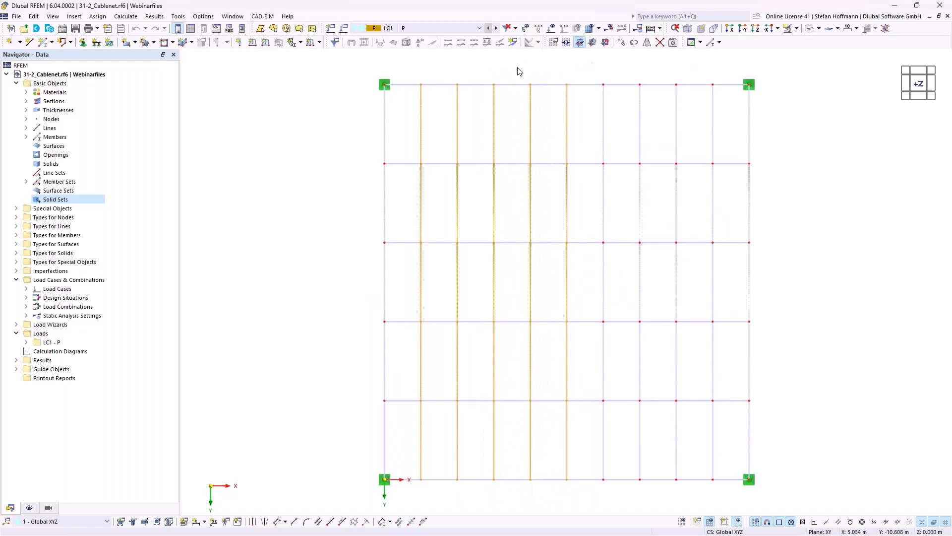
pyautogui.scroll(-1, 341, 231)
pyautogui.click(333, 247)
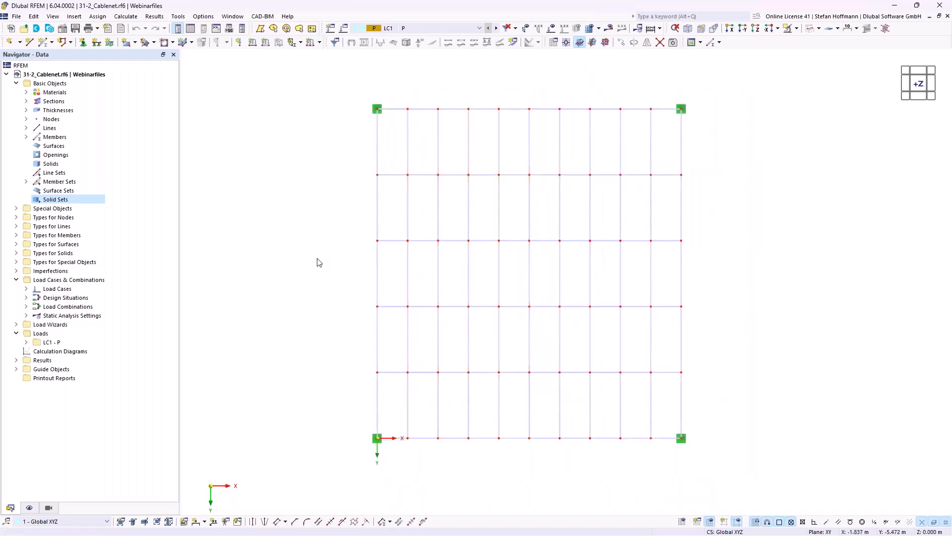
# Step: Display the model's visibilities, view the options for a new object selection, and discard that selection
pyautogui.click(29, 507)
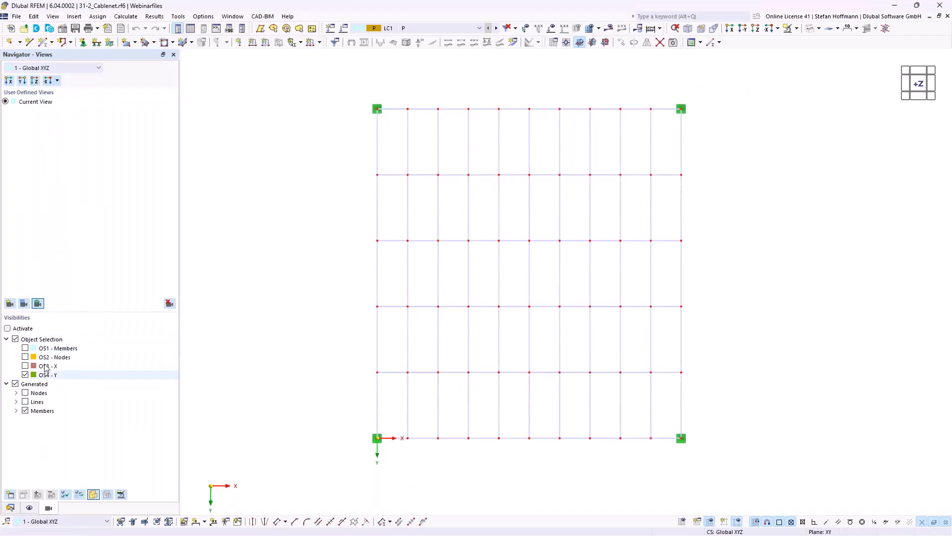
pyautogui.click(10, 500)
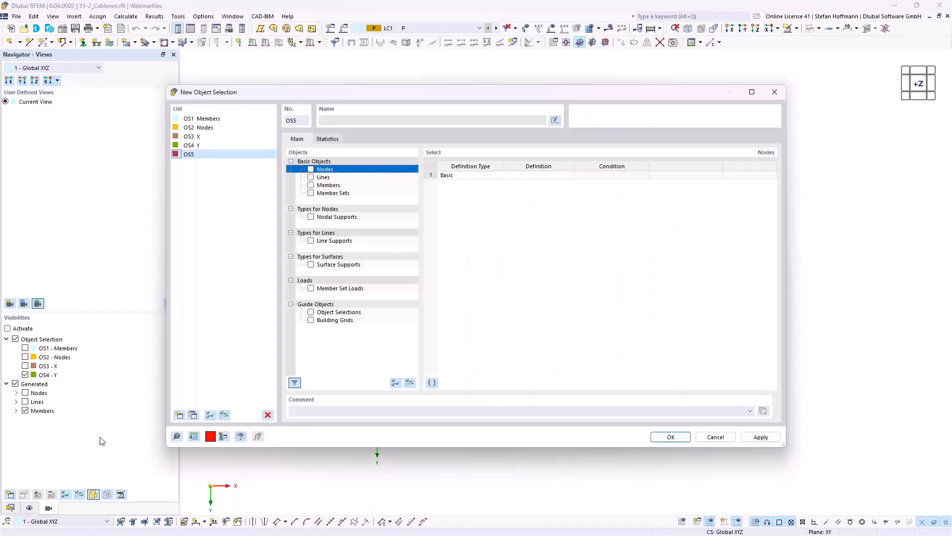
pyautogui.click(774, 91)
pyautogui.click(35, 17)
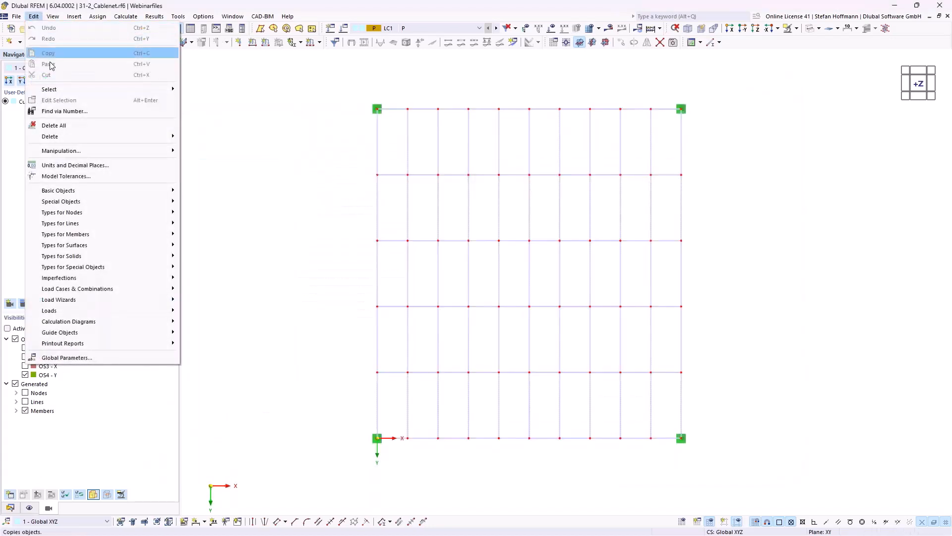
pyautogui.click(236, 261)
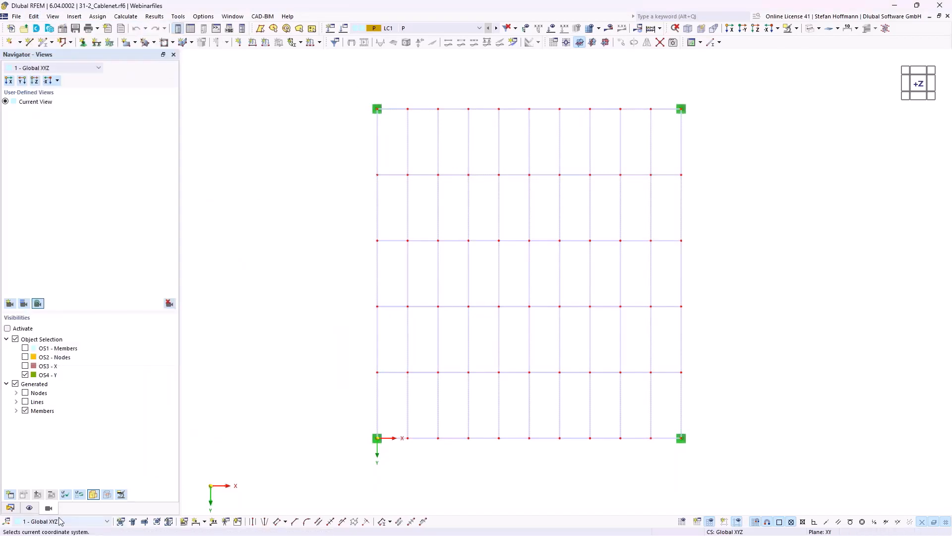
# Step: Create an object selection of all members parallel to member 79 and check its statistics before saving it
pyautogui.click(10, 494)
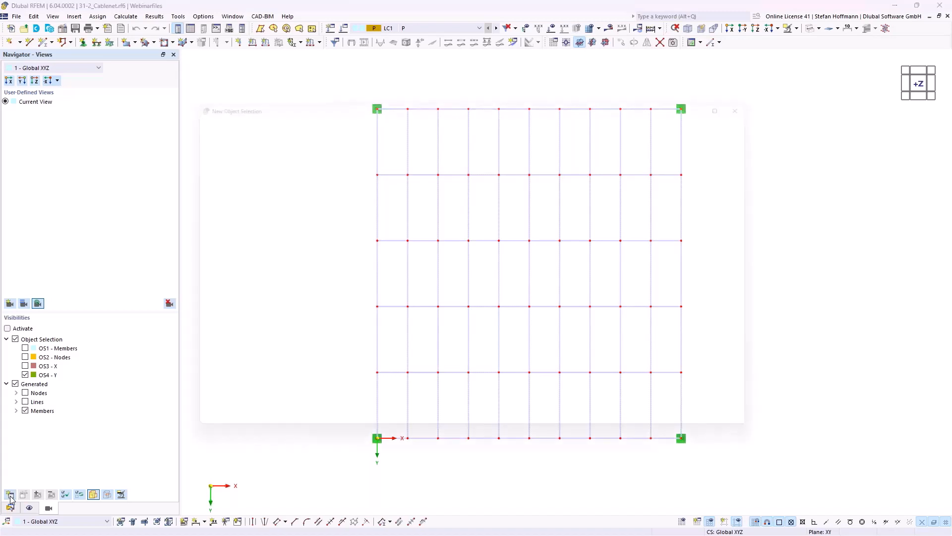
pyautogui.click(310, 186)
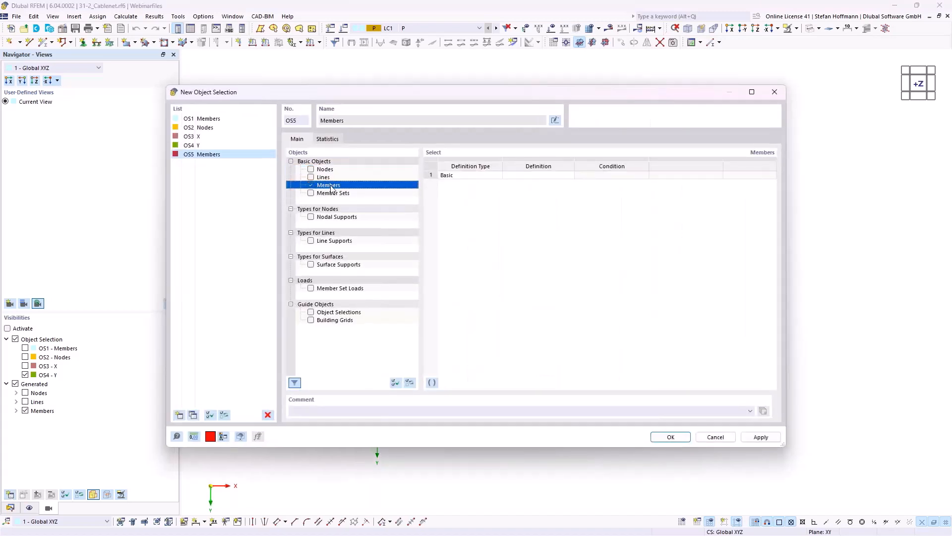
pyautogui.click(538, 175)
pyautogui.click(569, 175)
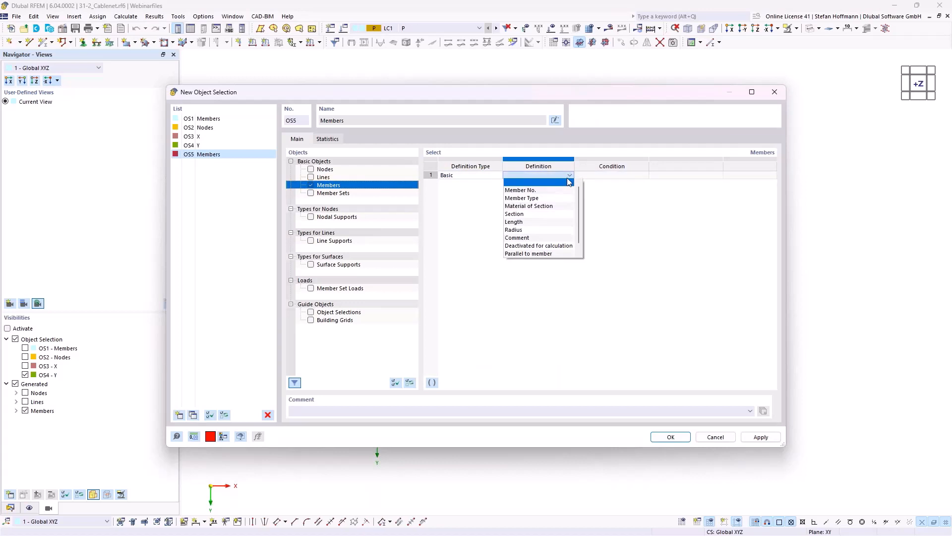
pyautogui.click(535, 254)
pyautogui.click(692, 176)
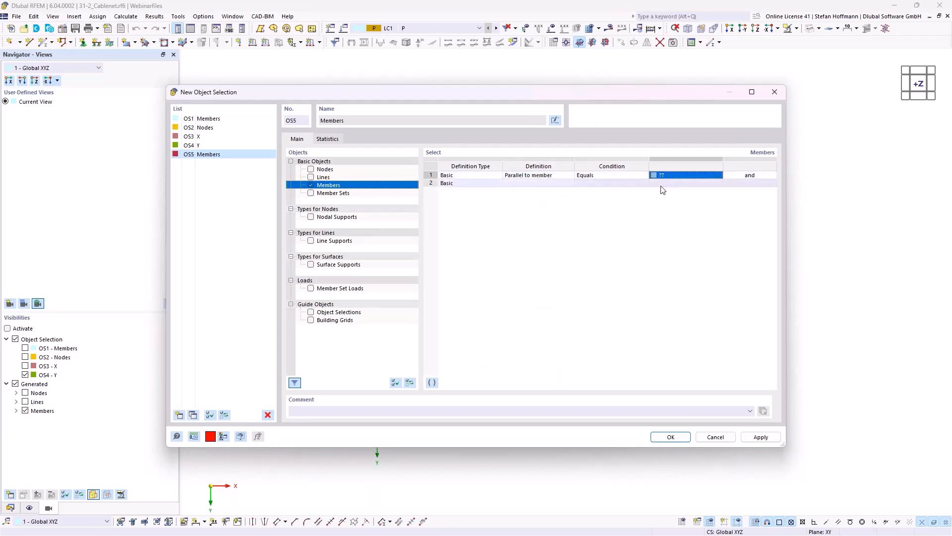
pyautogui.click(720, 174)
pyautogui.click(408, 155)
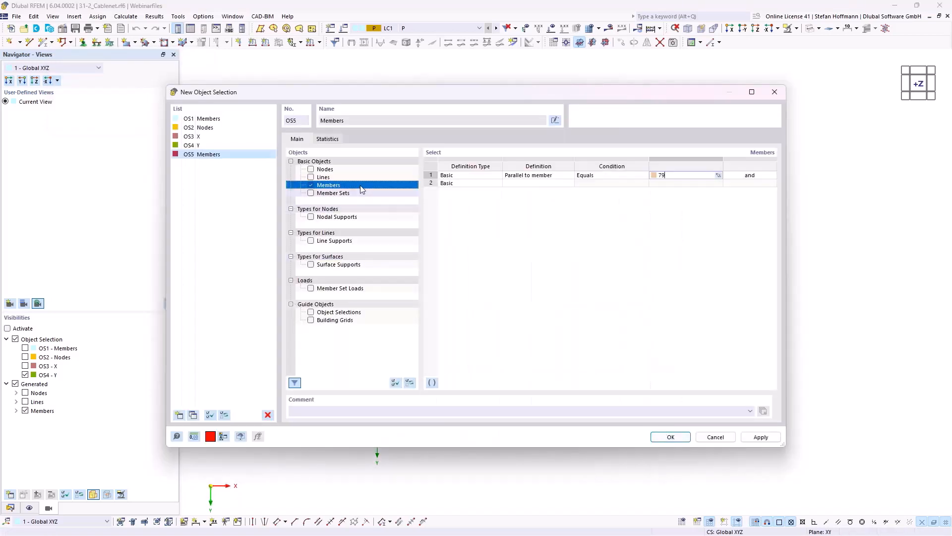
pyautogui.click(323, 138)
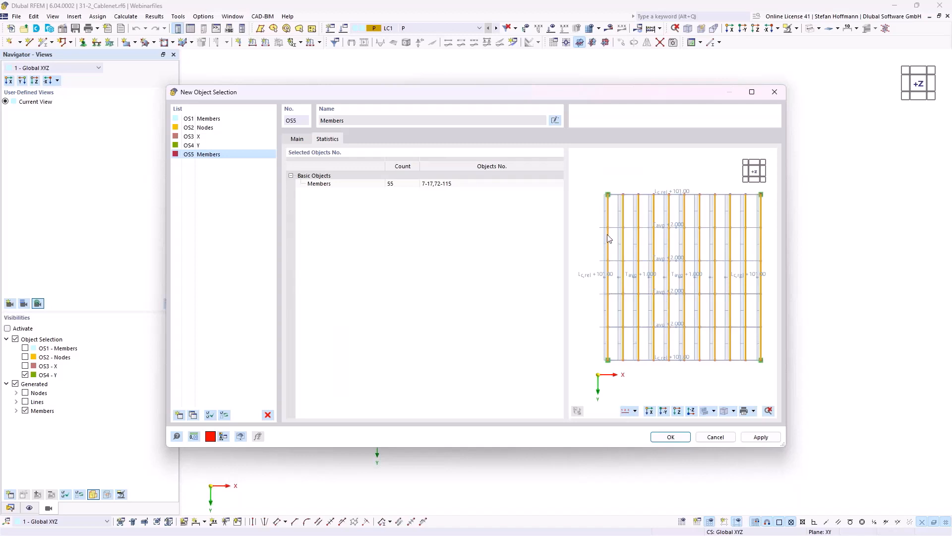
pyautogui.click(668, 436)
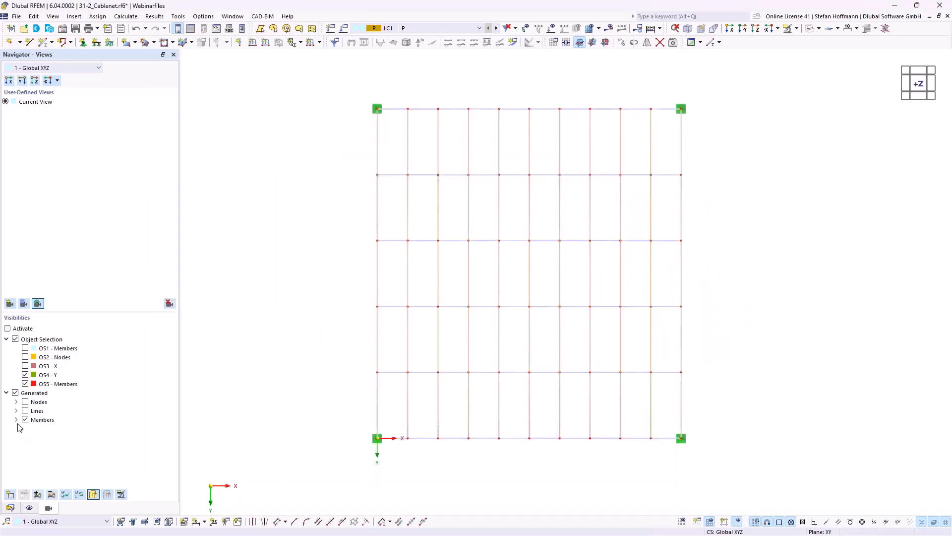
# Step: Activate visibility for the OS5 - Members selection only, excluding OS4 - Y and Generated, and hide the background objects
pyautogui.click(24, 375)
pyautogui.click(15, 393)
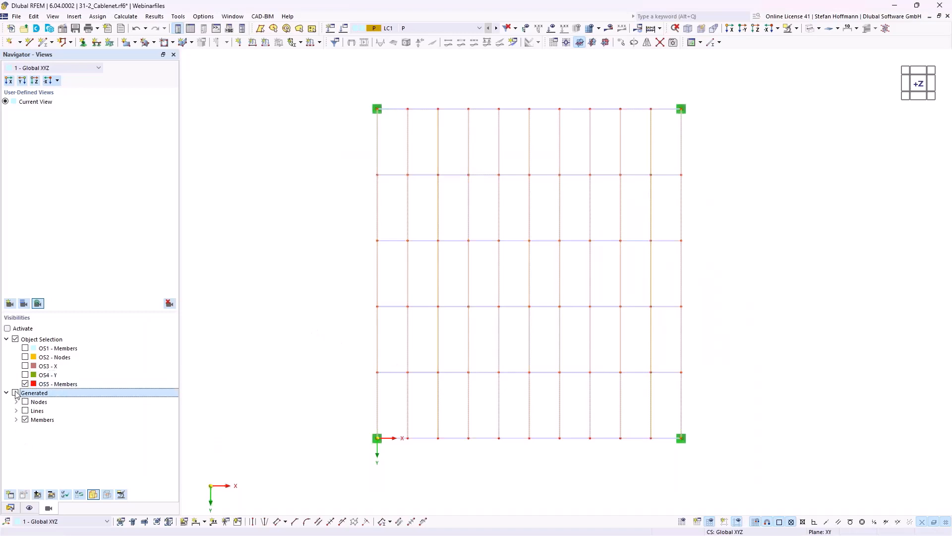
pyautogui.click(7, 328)
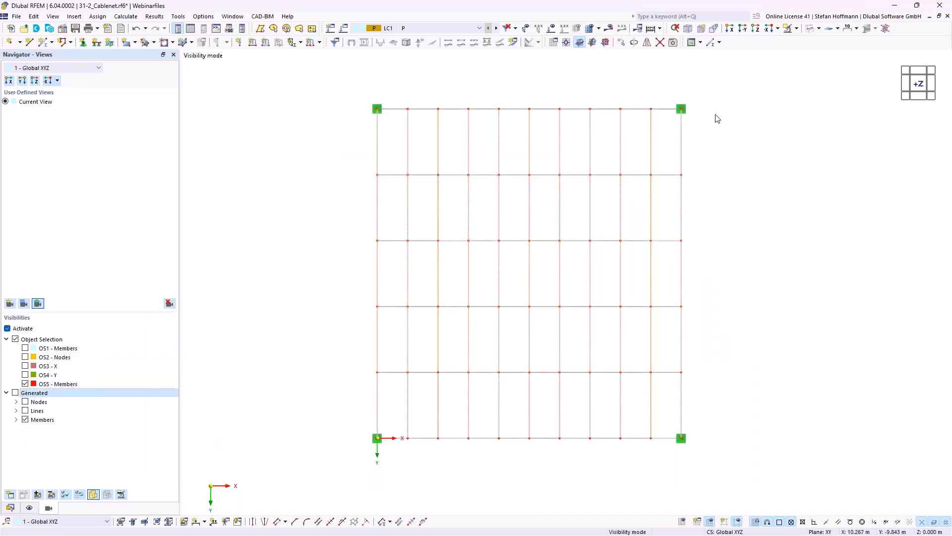
pyautogui.rightClick(716, 114)
pyautogui.click(746, 291)
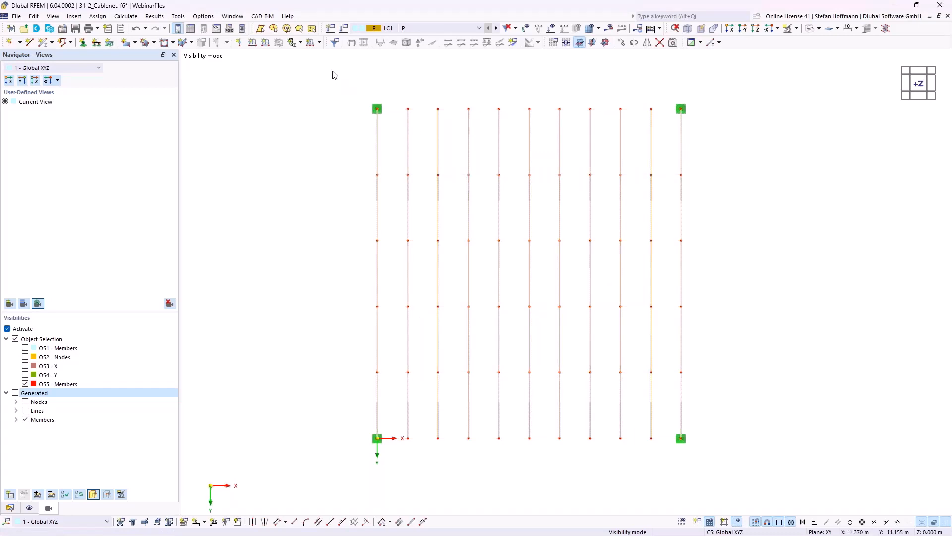
# Step: Select all displayed Y-direction cables, review the detectable continuous member sets, and cancel their creation
pyautogui.moveTo(332, 71); pyautogui.dragTo(719, 466)
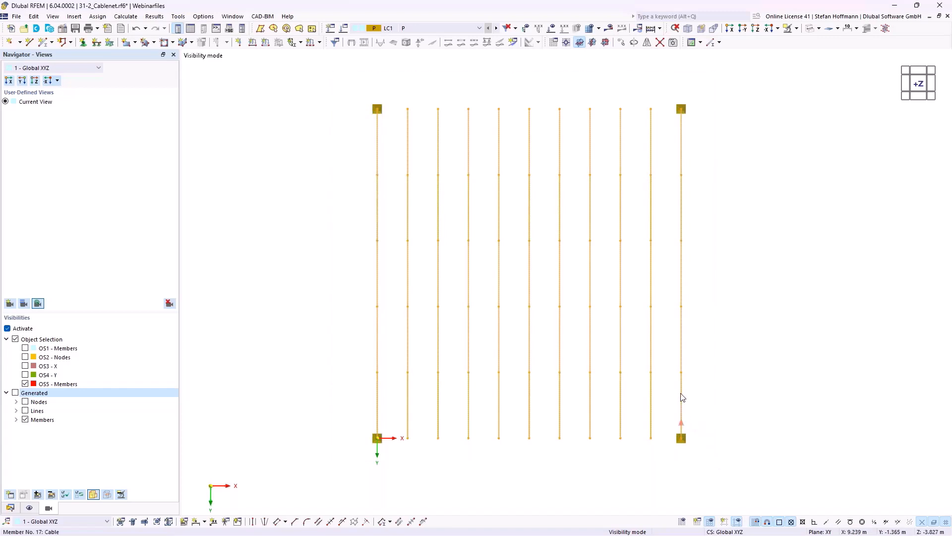
pyautogui.rightClick(680, 395)
pyautogui.moveTo(725, 116)
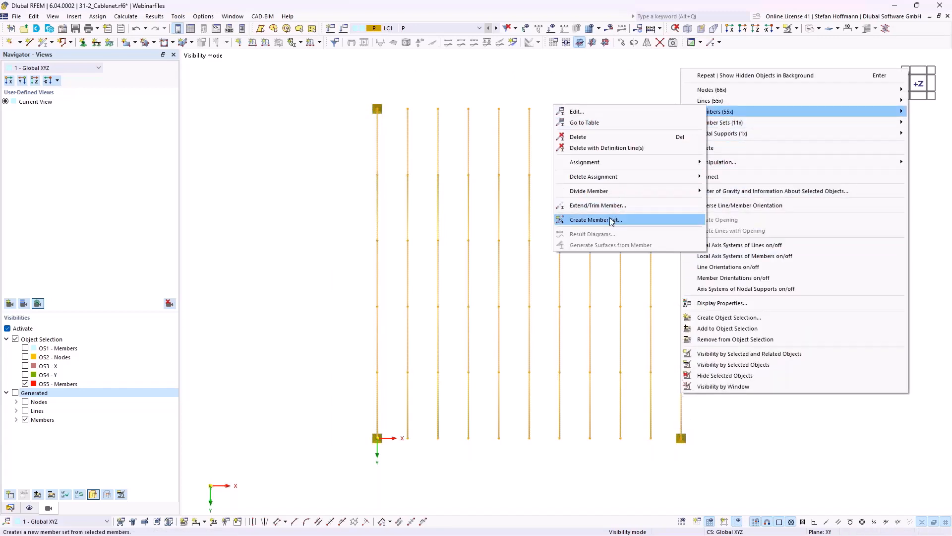
pyautogui.click(612, 221)
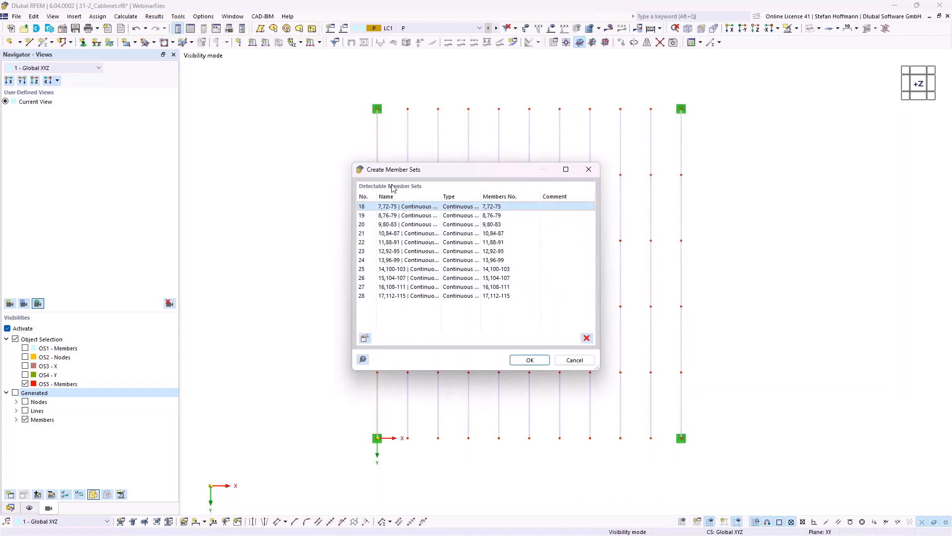
pyautogui.moveTo(409, 179); pyautogui.dragTo(155, 146)
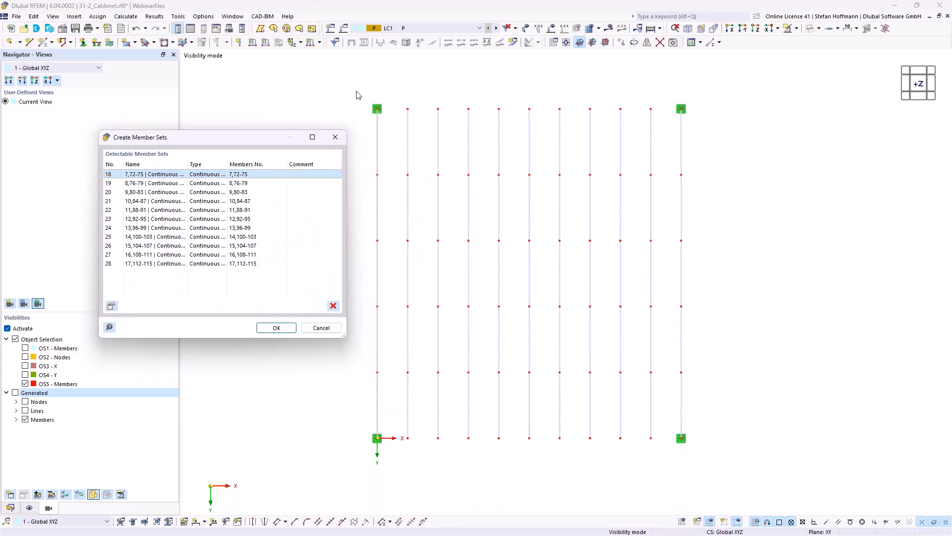
pyautogui.click(325, 331)
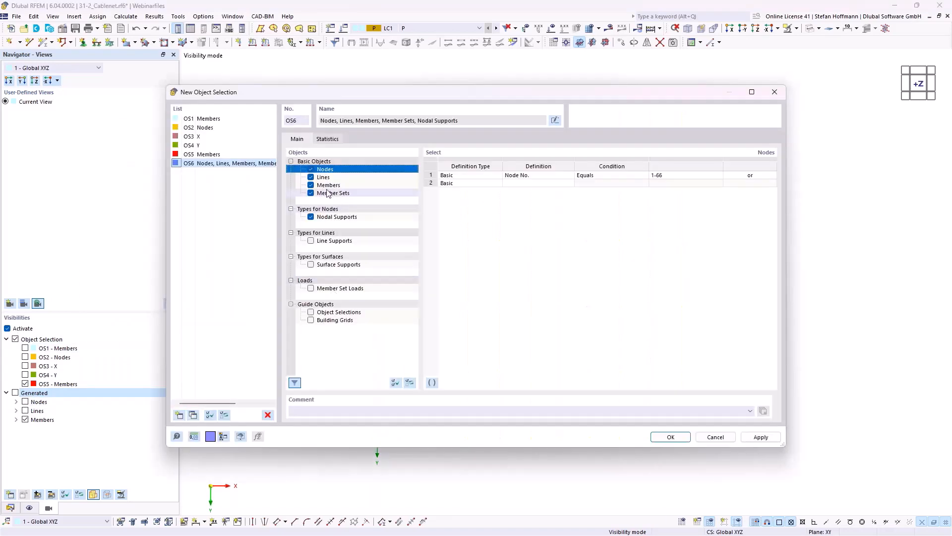
# Step: Replace the prefilled OS6 object selection with an empty new one
pyautogui.click(267, 415)
pyautogui.click(483, 309)
pyautogui.click(180, 415)
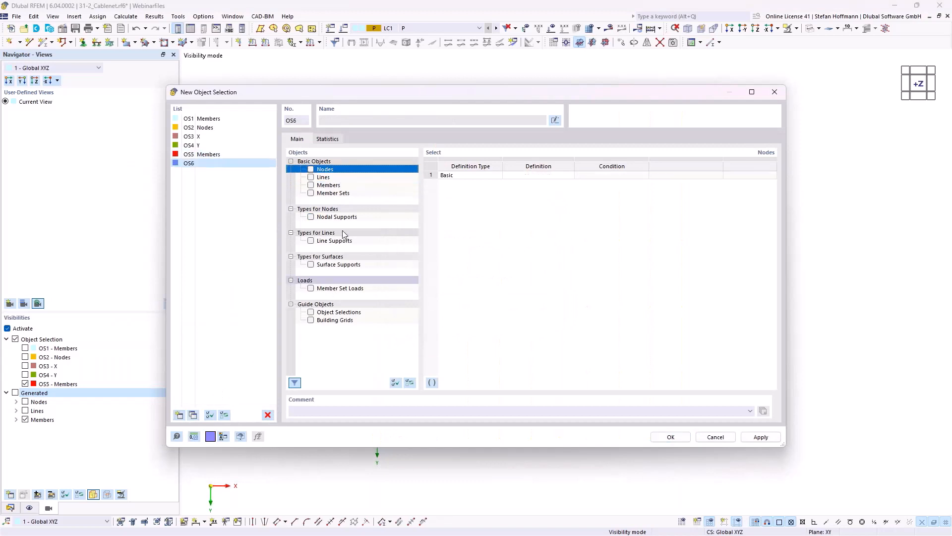
# Step: Define OS6 as members parallel to member 6, leaving visibility mode to pick it, check the statistics, and discard the selection
pyautogui.click(311, 185)
pyautogui.click(540, 175)
pyautogui.click(569, 175)
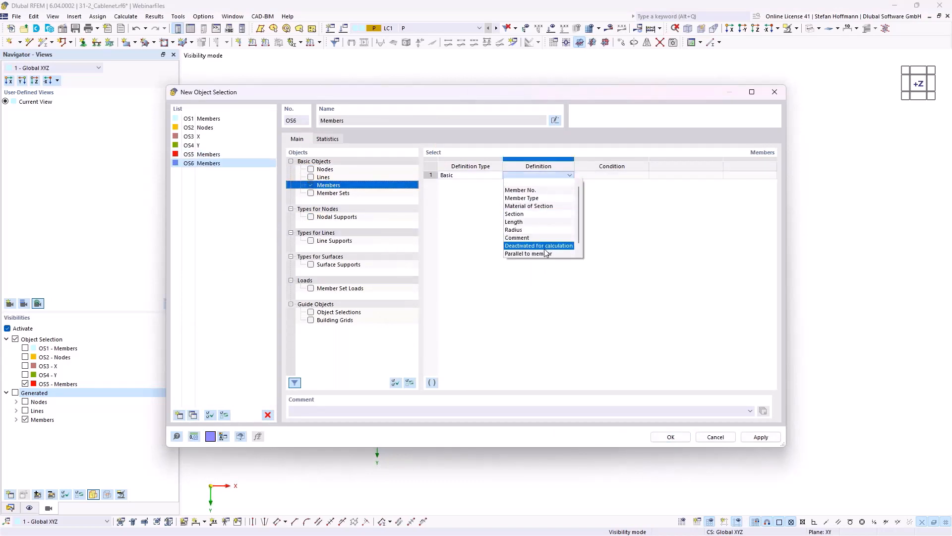
pyautogui.click(528, 253)
pyautogui.click(715, 175)
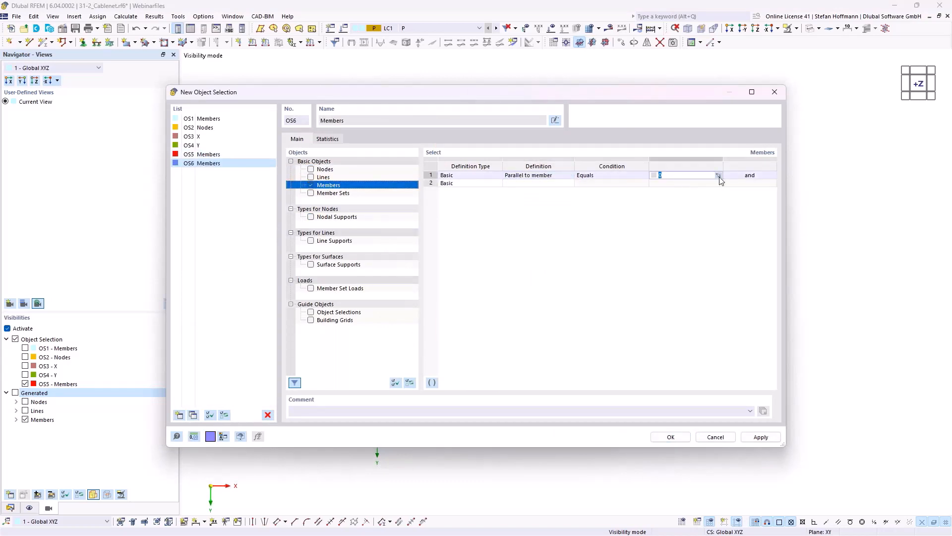
pyautogui.click(719, 176)
pyautogui.click(796, 28)
pyautogui.click(819, 89)
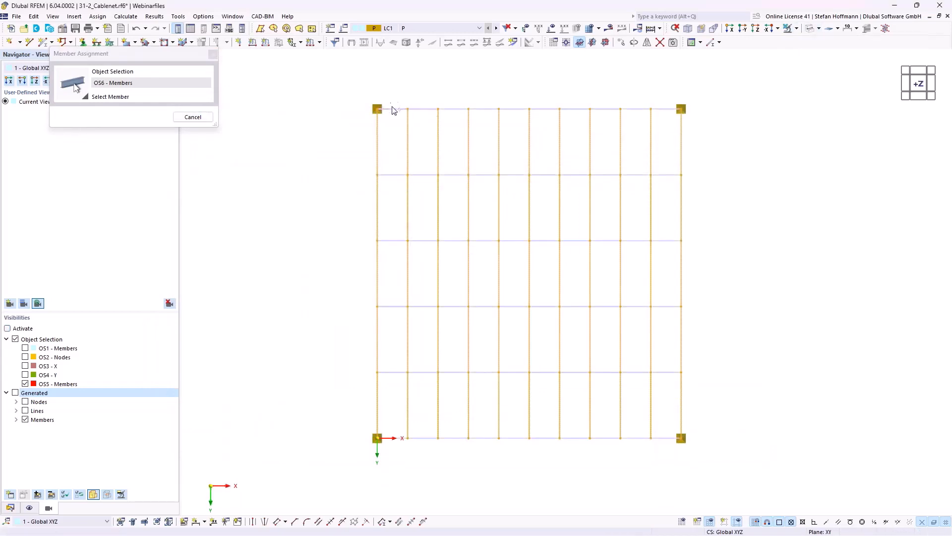
pyautogui.click(393, 108)
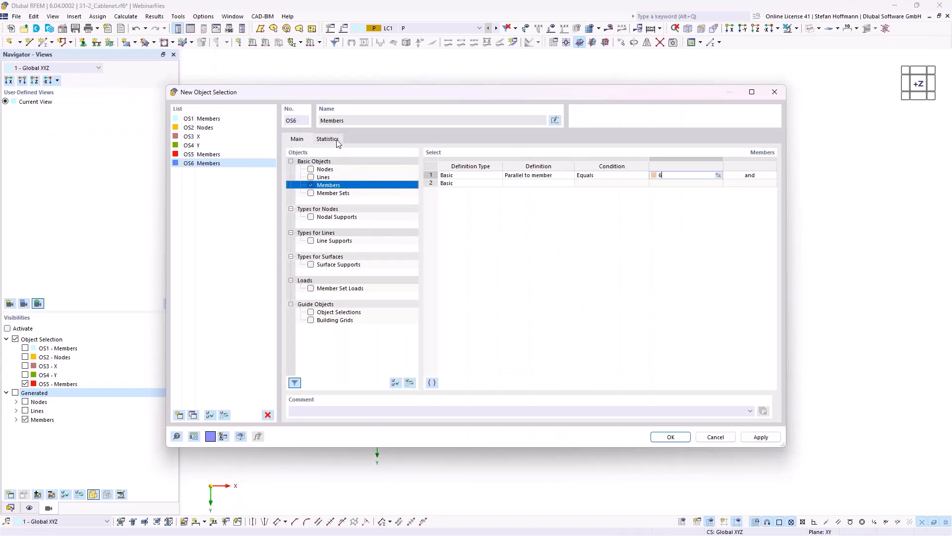
pyautogui.click(328, 140)
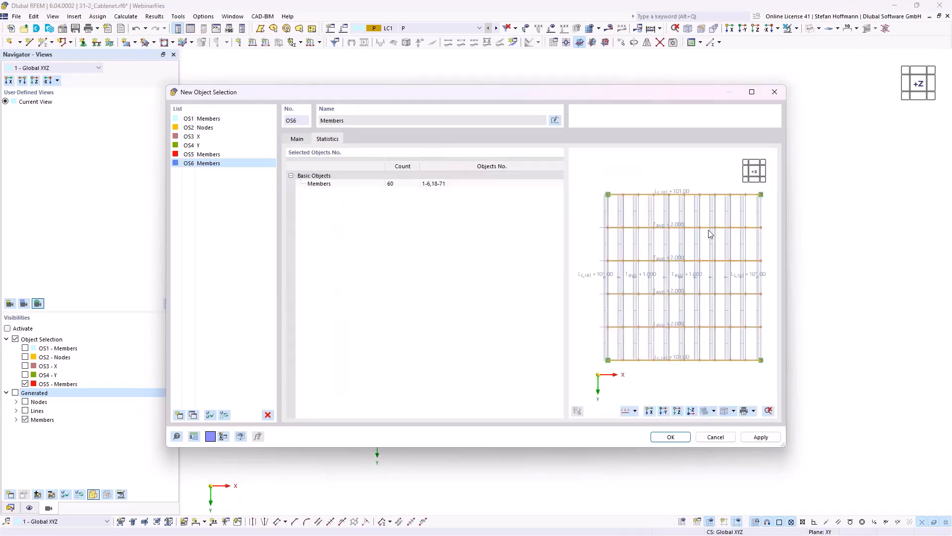
pyautogui.press('Escape')
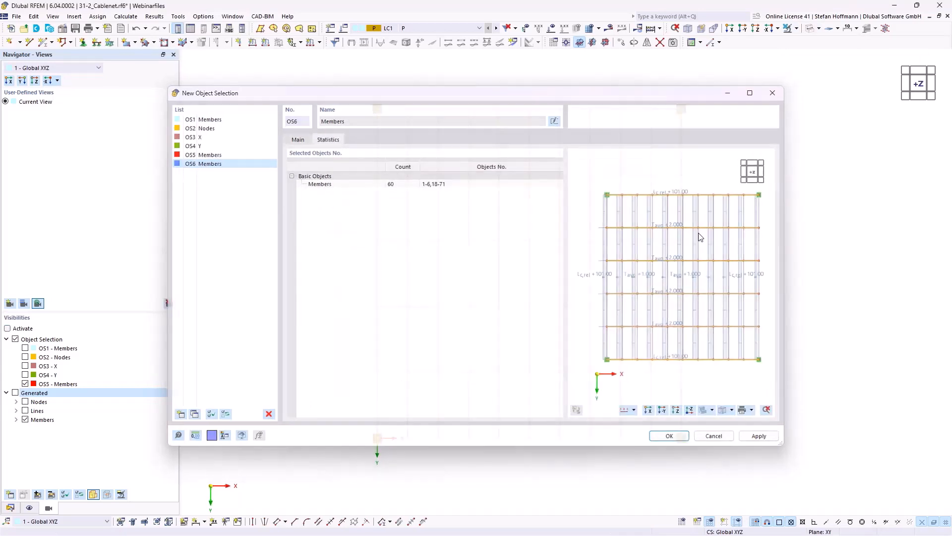
# Step: Display the LC1 form-finding loads on the cable net and review the load on an edge cable's member set without changing it
pyautogui.keyDown('ctrl'); pyautogui.moveTo(460, 250); pyautogui.dragTo(518, 124, button='middle'); pyautogui.keyUp('ctrl')
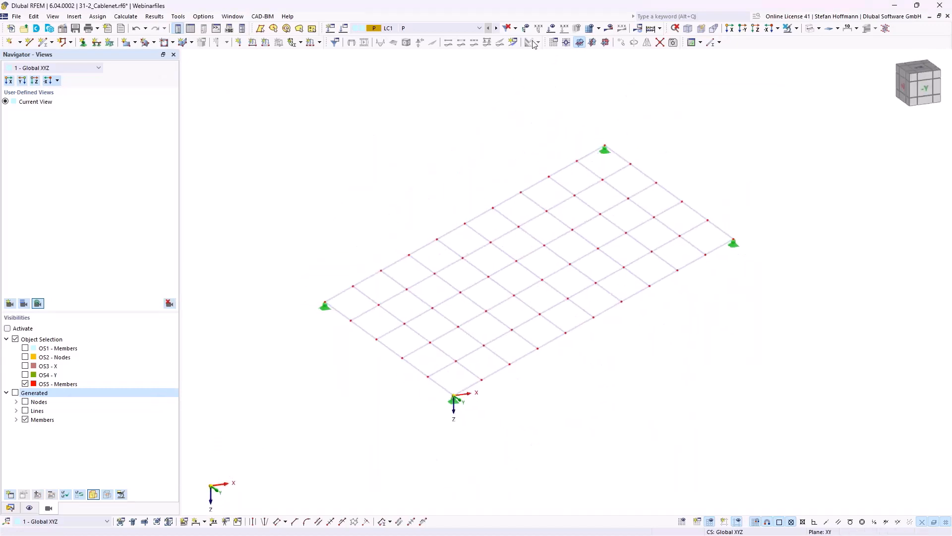
pyautogui.click(552, 28)
pyautogui.keyDown('ctrl'); pyautogui.moveTo(418, 315); pyautogui.dragTo(448, 395, button='middle'); pyautogui.keyUp('ctrl')
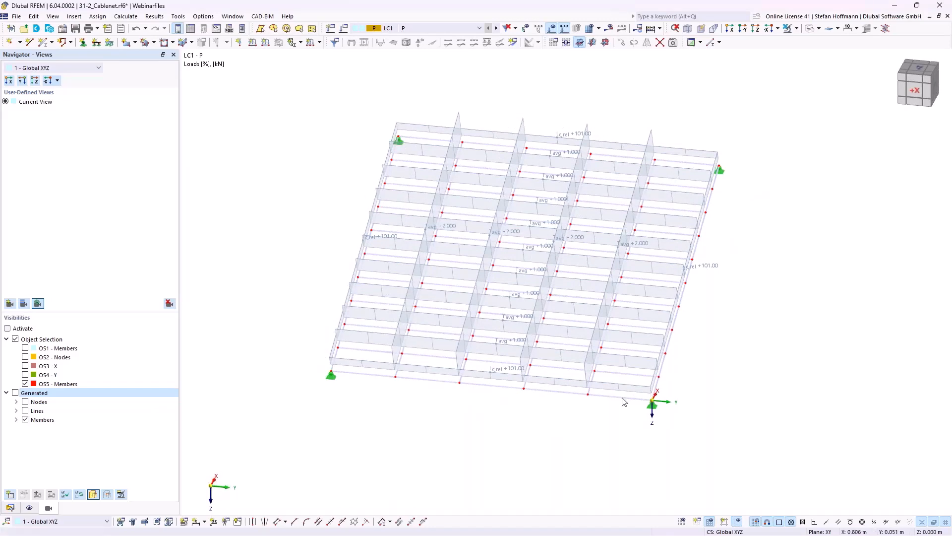
pyautogui.doubleClick(387, 242)
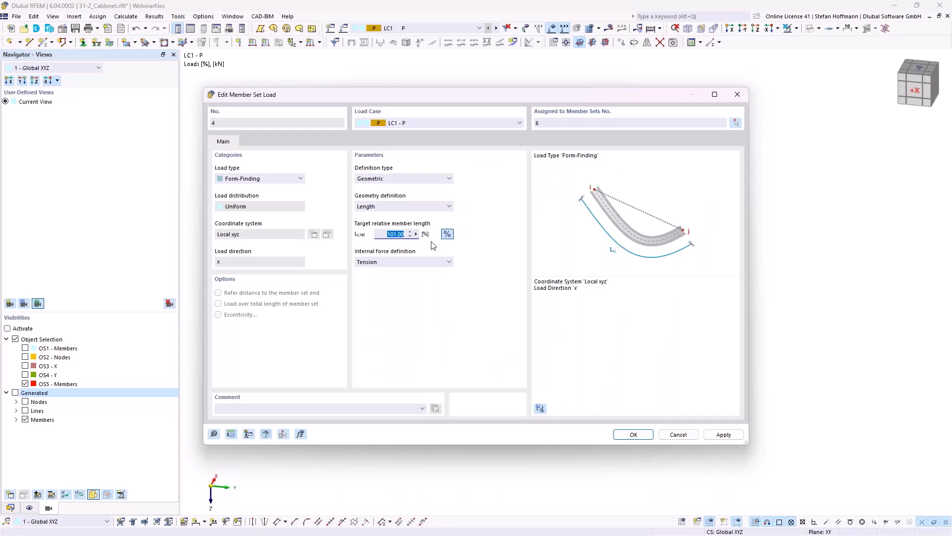
pyautogui.press('Escape')
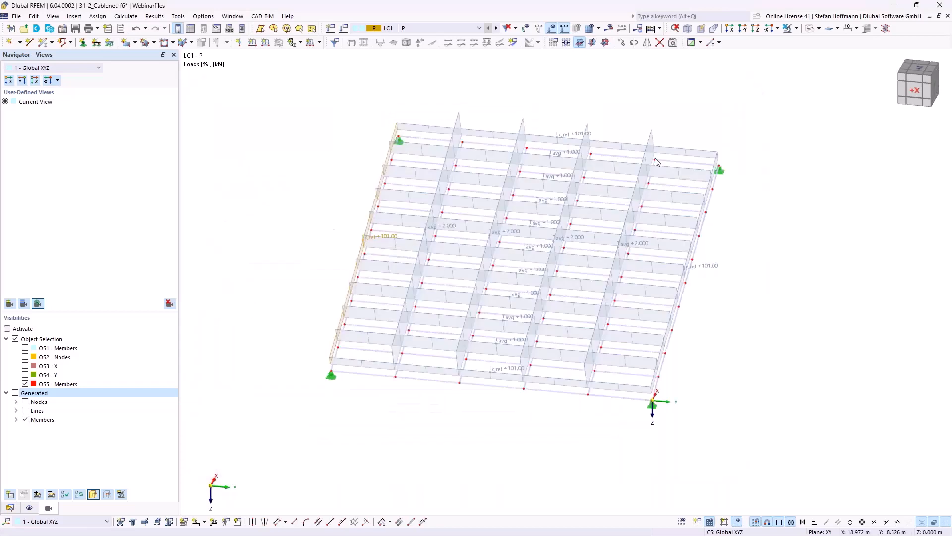
pyautogui.keyDown('ctrl'); pyautogui.moveTo(512, 442); pyautogui.dragTo(525, 362, button='middle'); pyautogui.keyUp('ctrl')
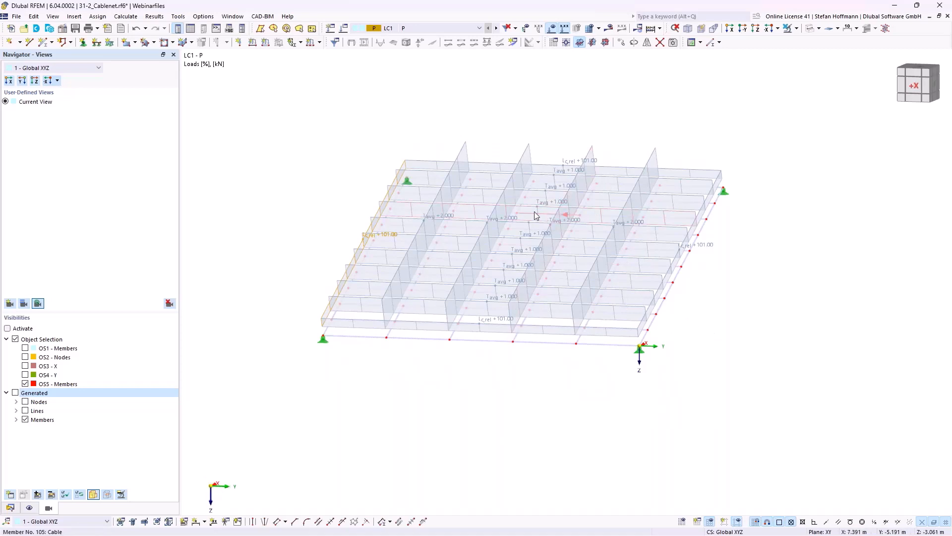
# Step: Duplicate load case LC1 together with its form-finding loads as LC2 and make the copy the active load case
pyautogui.click(345, 29)
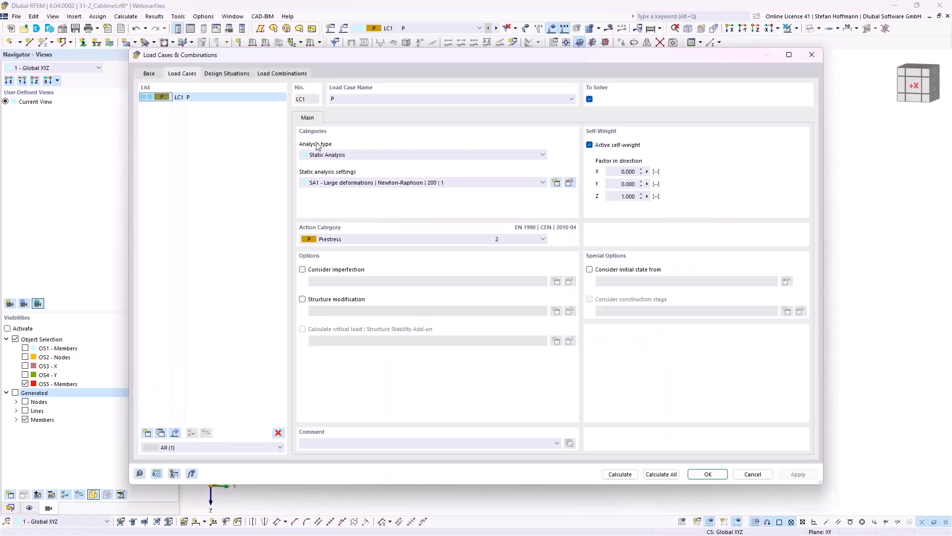
pyautogui.click(161, 433)
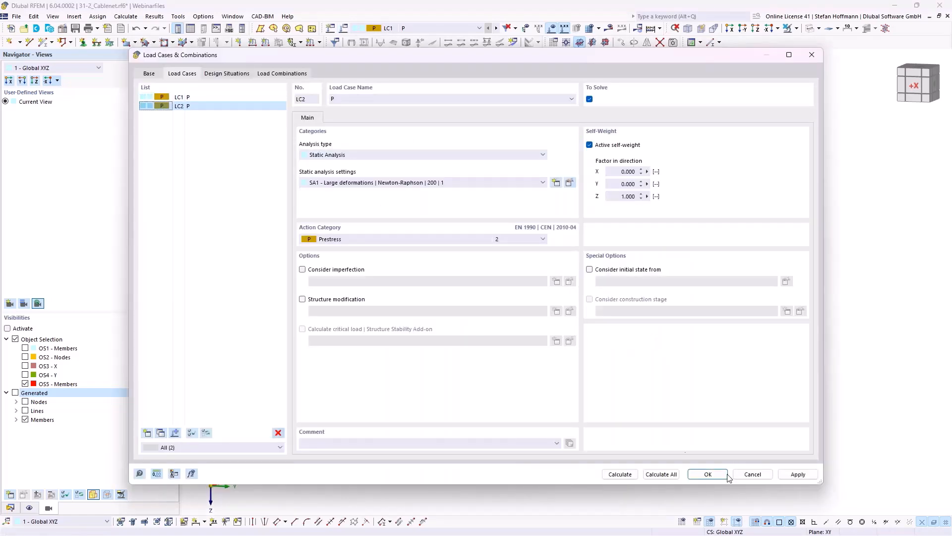
pyautogui.press('Return')
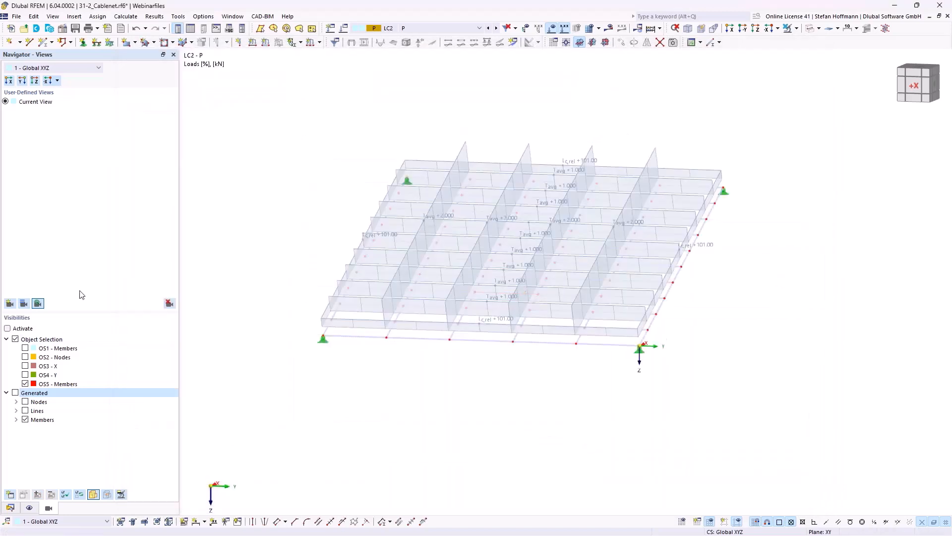
# Step: Show the data tables and set the average form-finding force on member sets 2-5 in LC2 to 5 kN
pyautogui.click(191, 28)
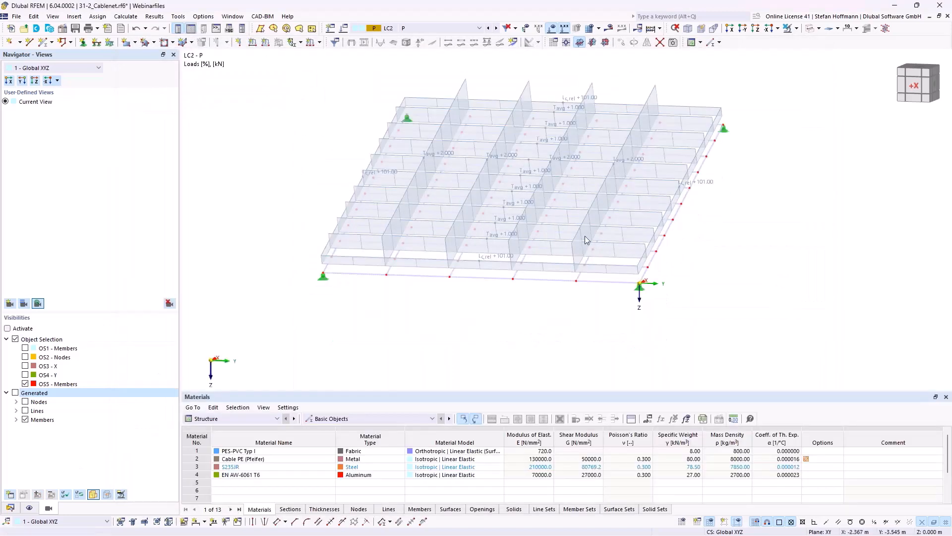
pyautogui.moveTo(665, 138); pyautogui.dragTo(382, 158)
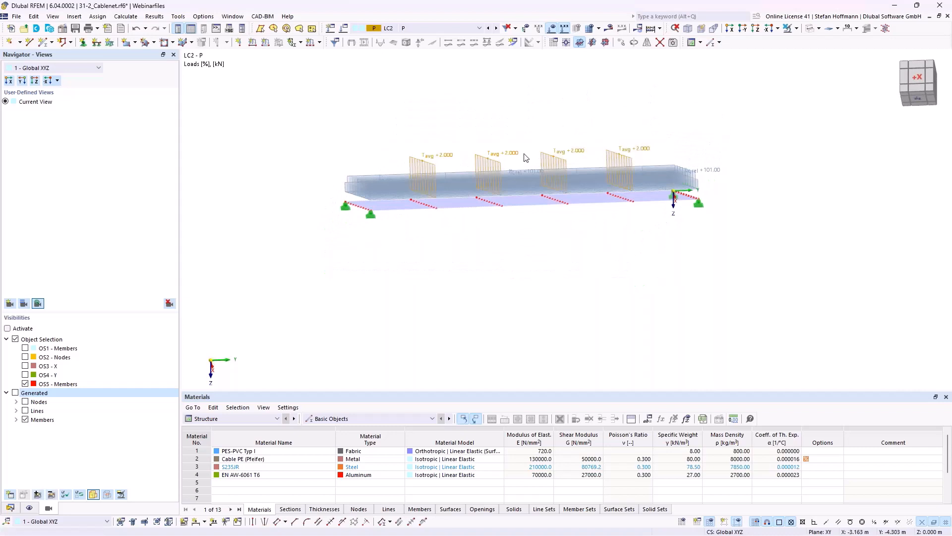
pyautogui.doubleClick(505, 158)
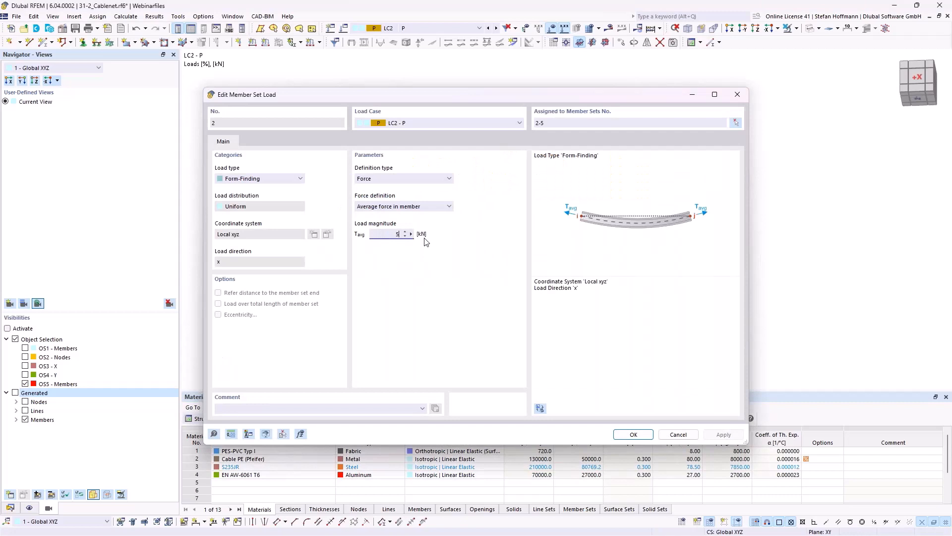
pyautogui.press('Return')
pyautogui.keyDown('ctrl'); pyautogui.moveTo(527, 94); pyautogui.dragTo(495, 217, button='middle'); pyautogui.keyUp('ctrl')
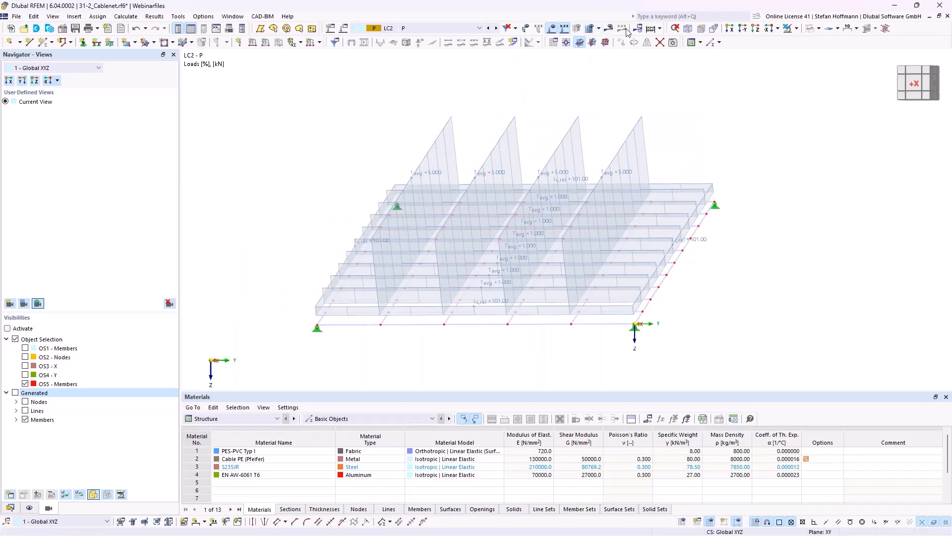
# Step: Try to calculate the model, and delete load combinations CO1 and CO2
pyautogui.click(651, 28)
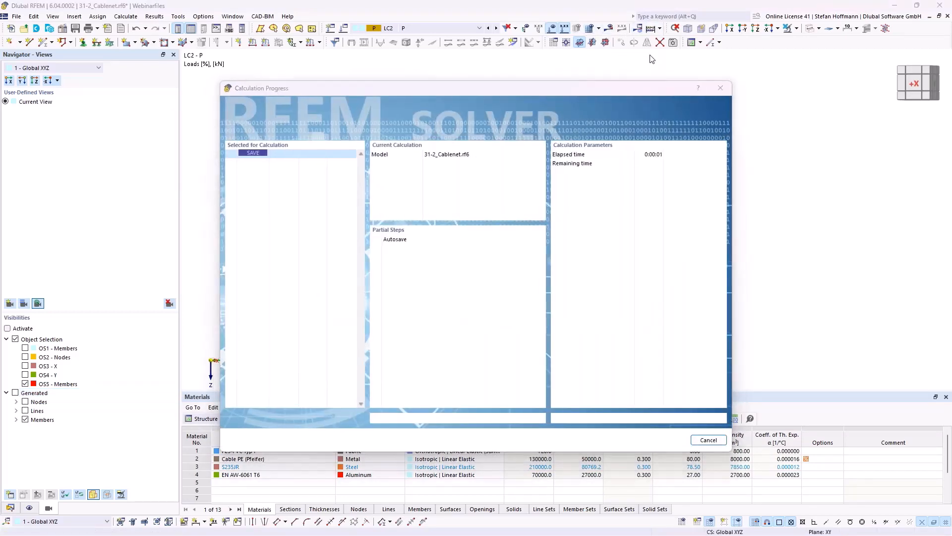
pyautogui.click(565, 324)
pyautogui.click(345, 30)
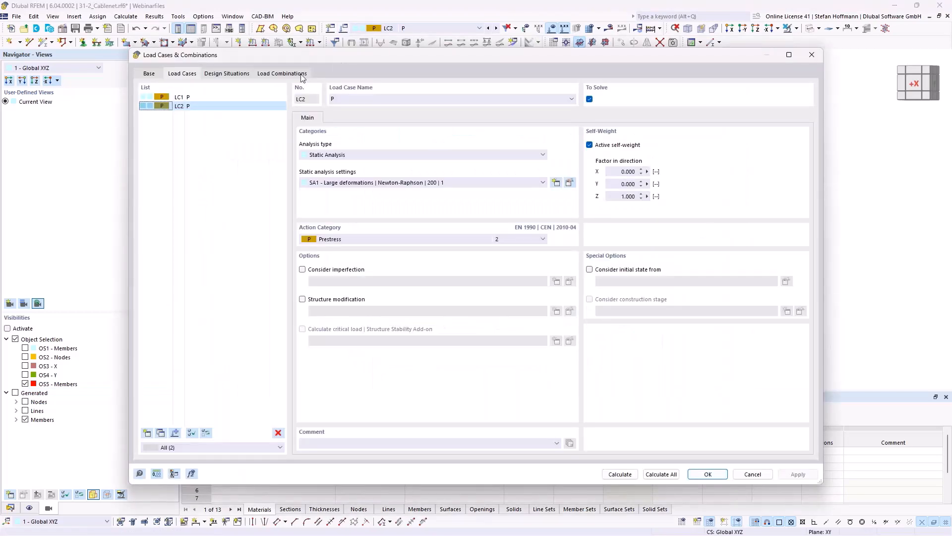
pyautogui.keyDown('shift'); pyautogui.click(215, 106); pyautogui.keyUp('shift')
pyautogui.click(259, 433)
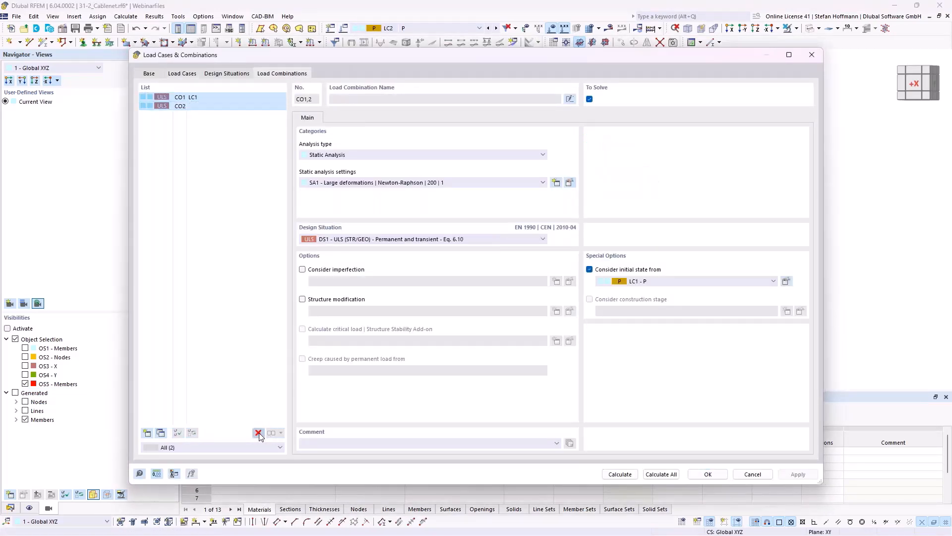
pyautogui.click(499, 310)
pyautogui.click(704, 473)
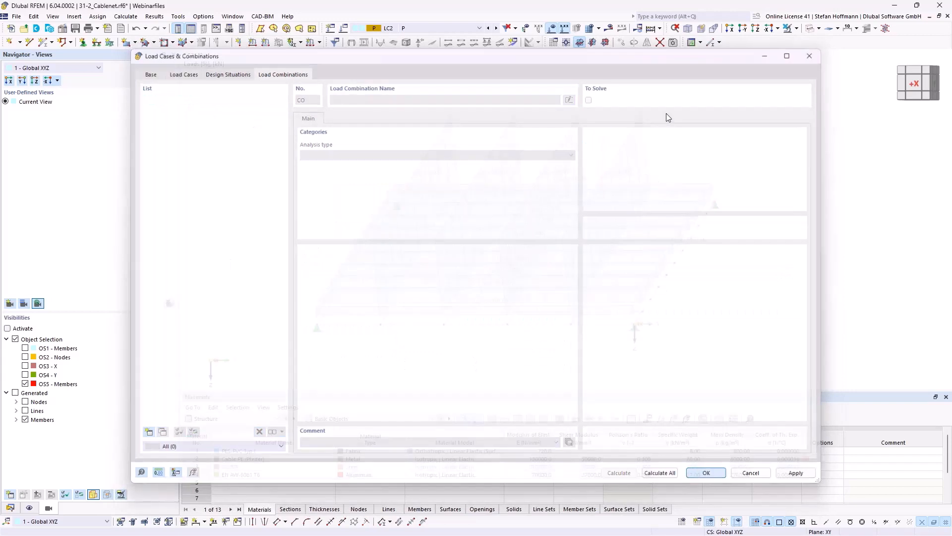
# Step: Calculate the load cases and display the LC2 member axial forces N with the loads hidden
pyautogui.click(651, 29)
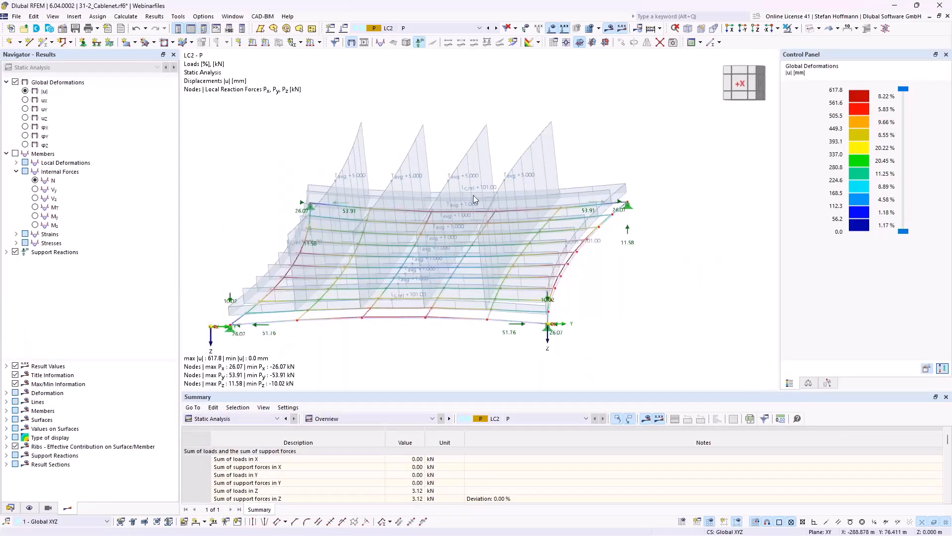
pyautogui.click(554, 32)
pyautogui.moveTo(479, 201)
pyautogui.mouseDown(button='middle')
pyautogui.moveTo(535, 152)
pyautogui.moveTo(471, 200)
pyautogui.mouseUp(button='middle')
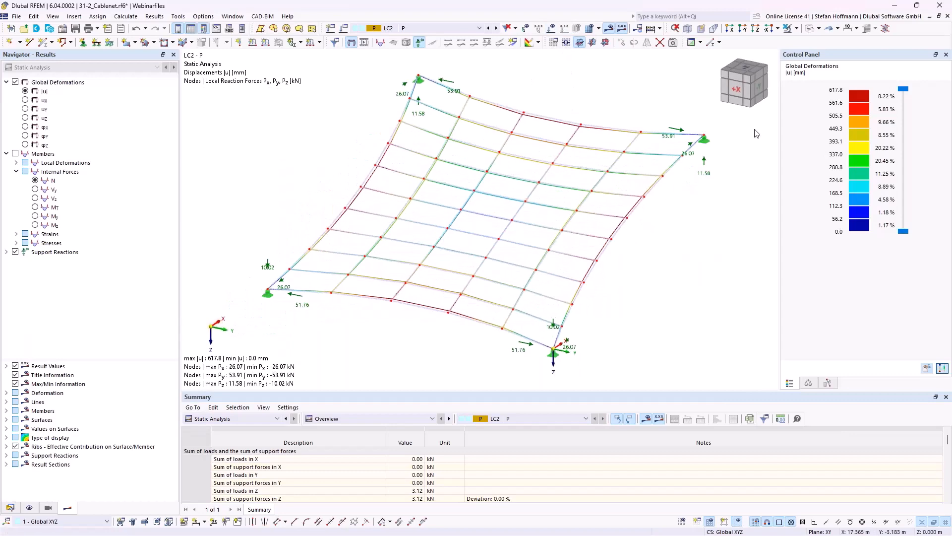
pyautogui.click(35, 181)
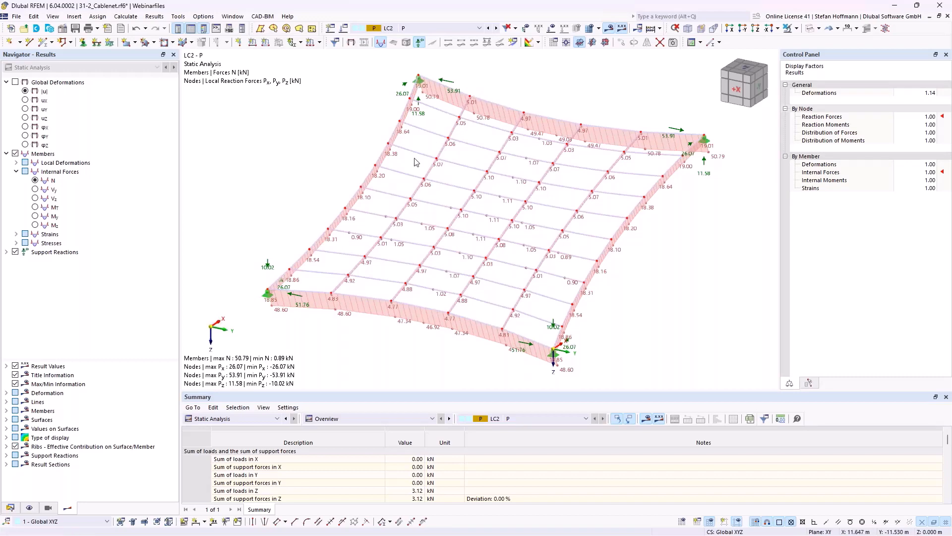
pyautogui.keyDown('ctrl'); pyautogui.moveTo(538, 218); pyautogui.dragTo(440, 169, button='middle'); pyautogui.keyUp('ctrl')
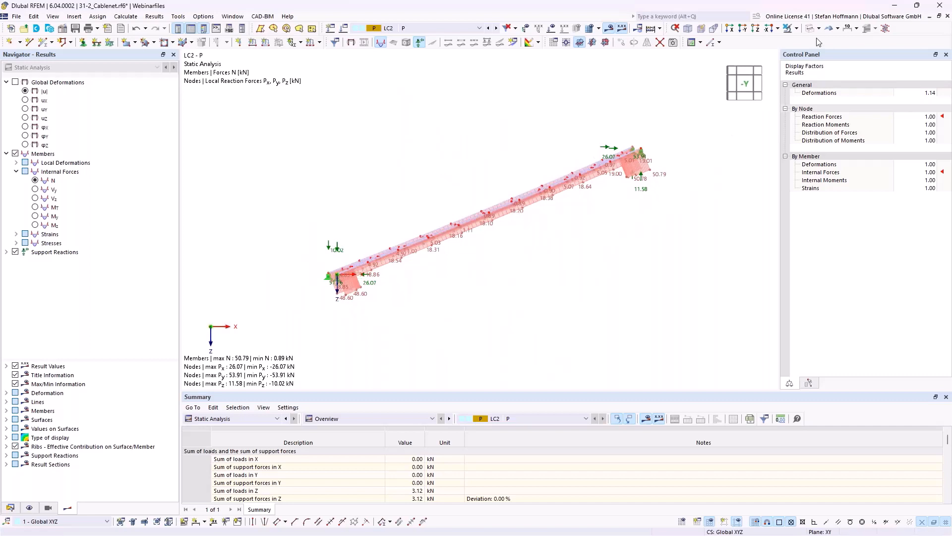
# Step: Display the LC2 global deformations |u| and set the deformation display factor to 1
pyautogui.click(25, 91)
pyautogui.click(807, 384)
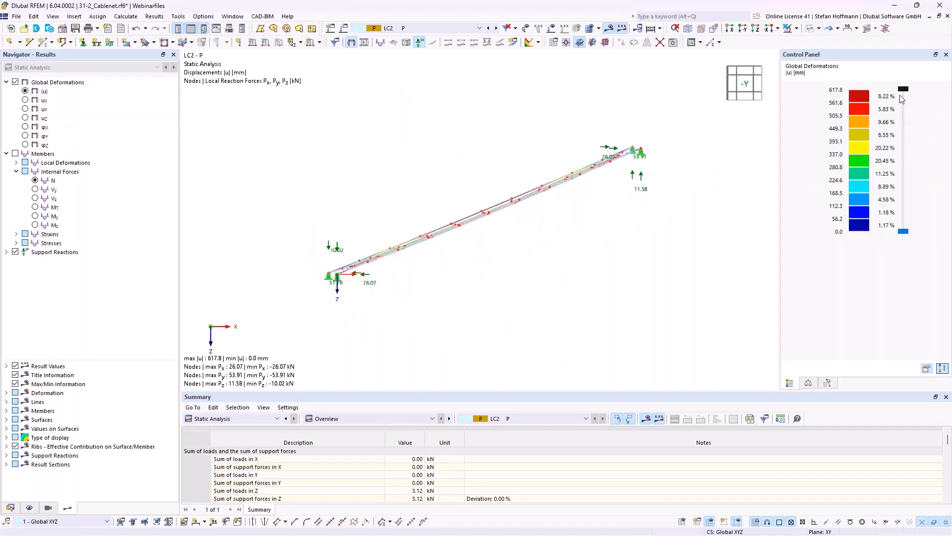
pyautogui.click(813, 381)
pyautogui.click(916, 93)
pyautogui.write('1')
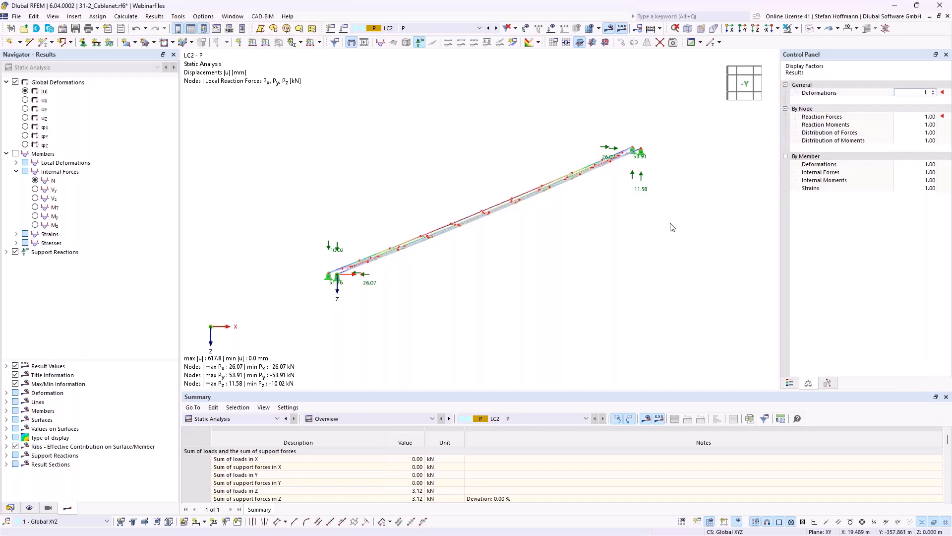
pyautogui.keyDown('ctrl'); pyautogui.moveTo(495, 241); pyautogui.dragTo(567, 268, button='middle'); pyautogui.keyUp('ctrl')
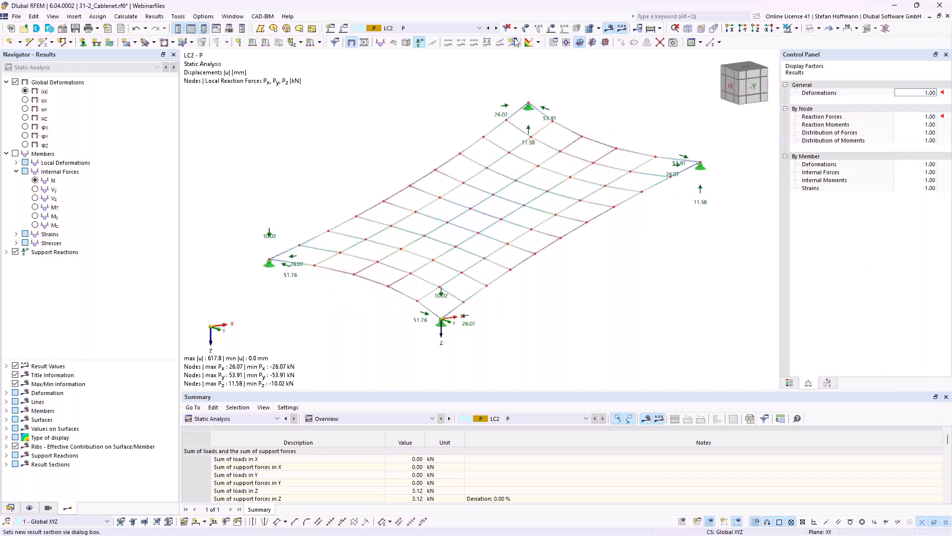
# Step: Switch the results to LC1 and display the member axial forces N on the cable net
pyautogui.click(488, 28)
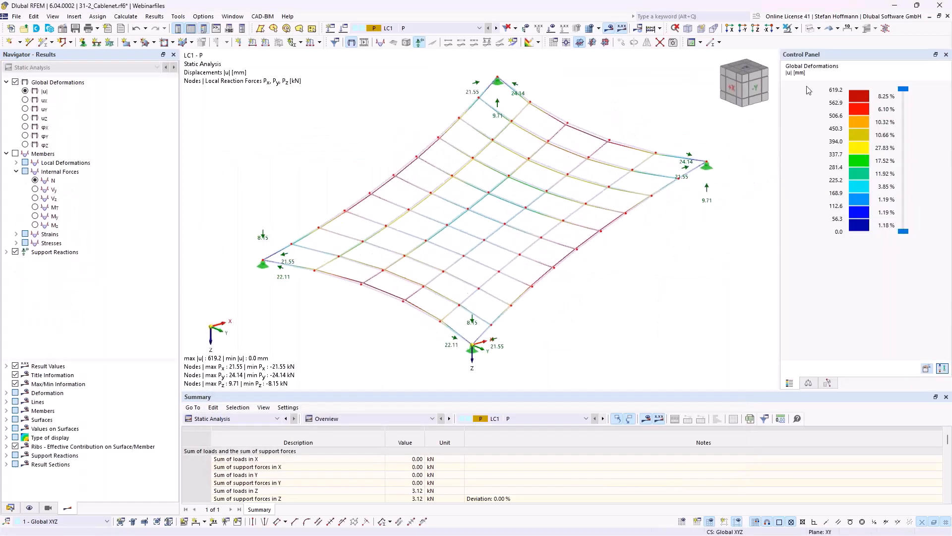
pyautogui.click(43, 180)
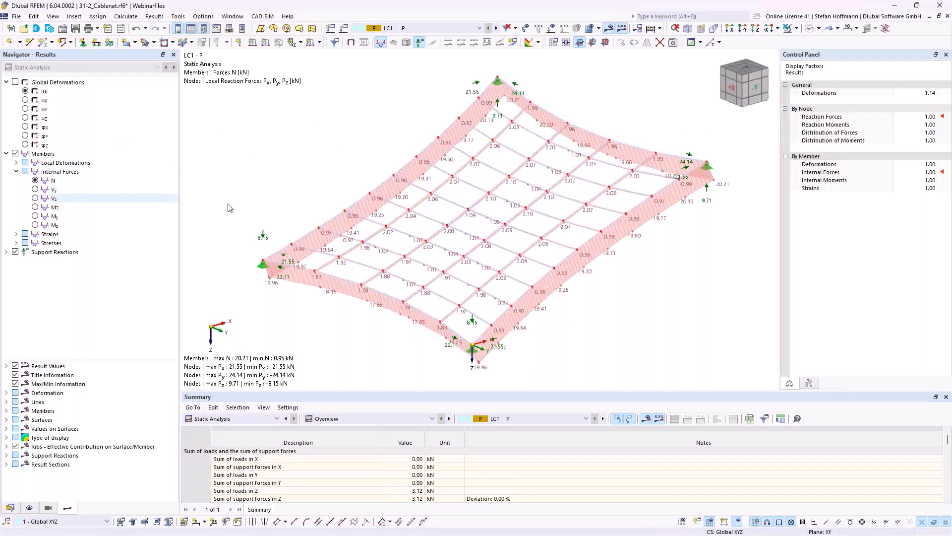
pyautogui.keyDown('ctrl'); pyautogui.moveTo(437, 168); pyautogui.dragTo(447, 175, button='middle'); pyautogui.keyUp('ctrl')
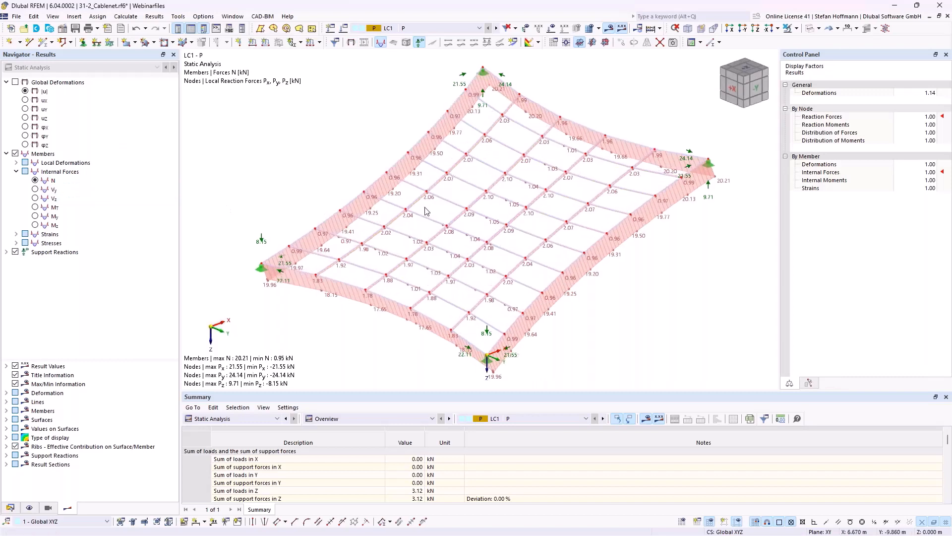
# Step: Close the cable net model without saving it and open the 31-3_ModellingRing model from Dlubal Center
pyautogui.click(948, 16)
pyautogui.click(518, 314)
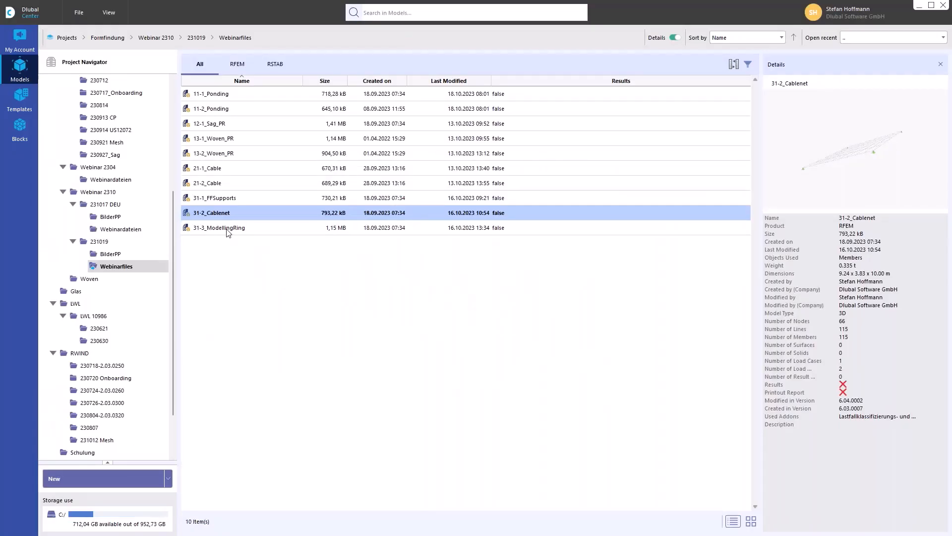
pyautogui.doubleClick(227, 229)
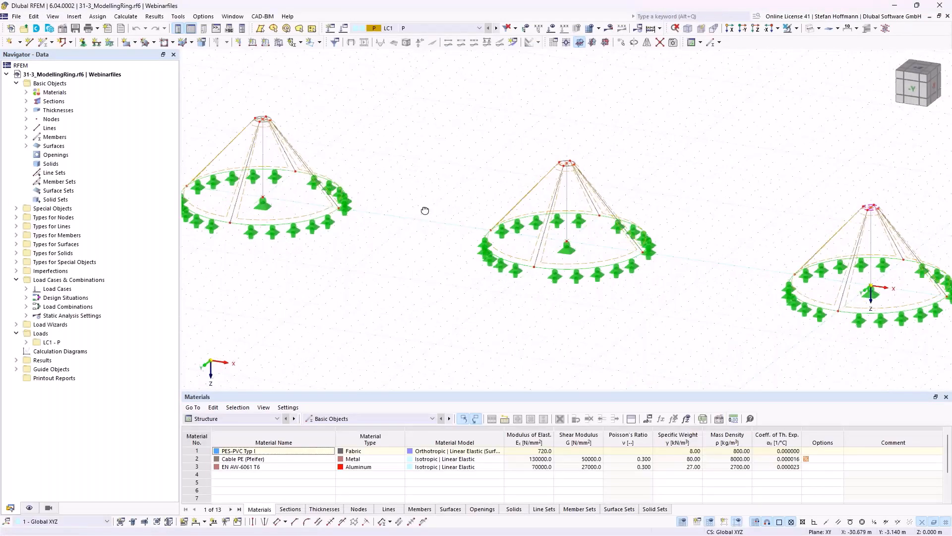
# Step: Display the three membrane cones as a transparent rendered model with nothing selected on the middle cone
pyautogui.keyDown('ctrl'); pyautogui.moveTo(425, 210); pyautogui.dragTo(424, 223, button='middle'); pyautogui.keyUp('ctrl')
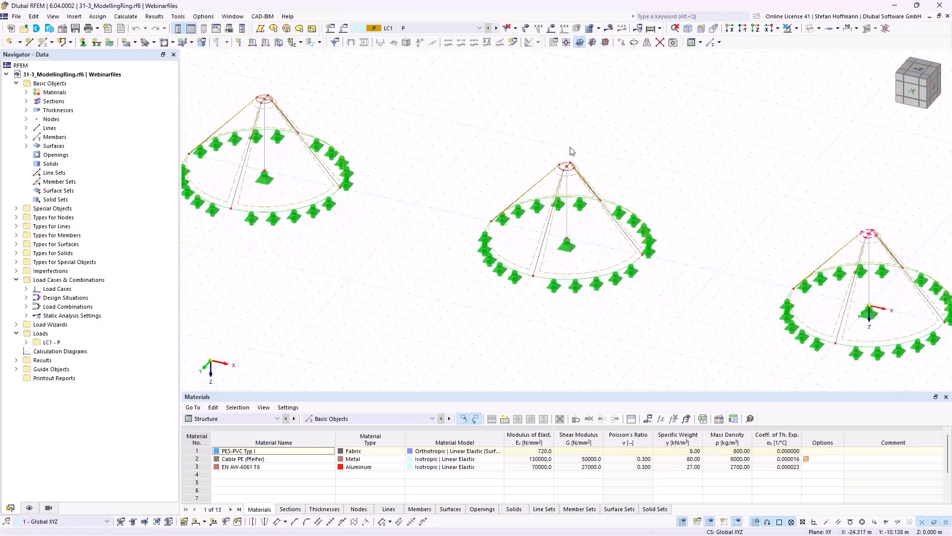
pyautogui.keyDown('ctrl'); pyautogui.moveTo(574, 151); pyautogui.dragTo(688, 121, button='middle'); pyautogui.keyUp('ctrl')
pyautogui.click(809, 28)
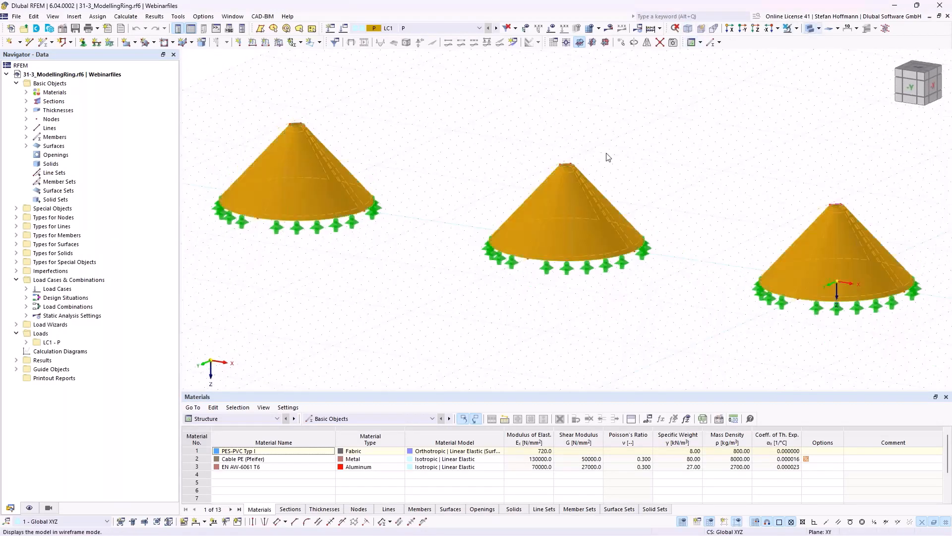
pyautogui.click(474, 296)
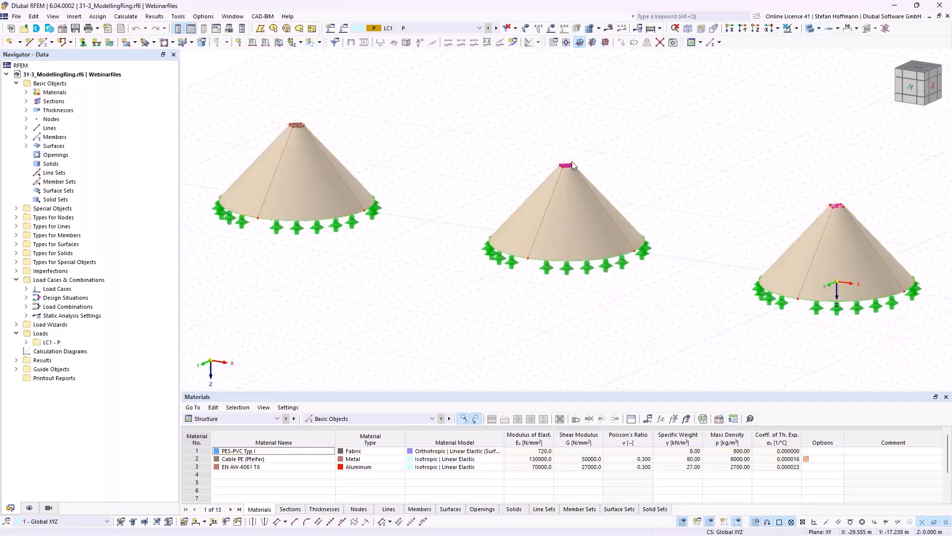
pyautogui.click(807, 30)
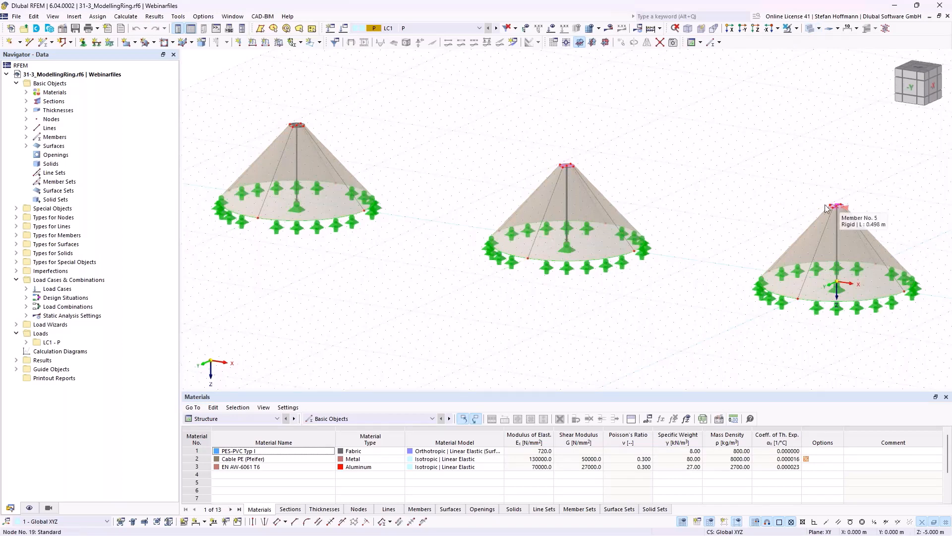
# Step: Examine how the top ring is modelled in each of the three membrane cones, selecting the top surface of the middle one
pyautogui.scroll(5, 793, 228)
pyautogui.scroll(4, 781, 240)
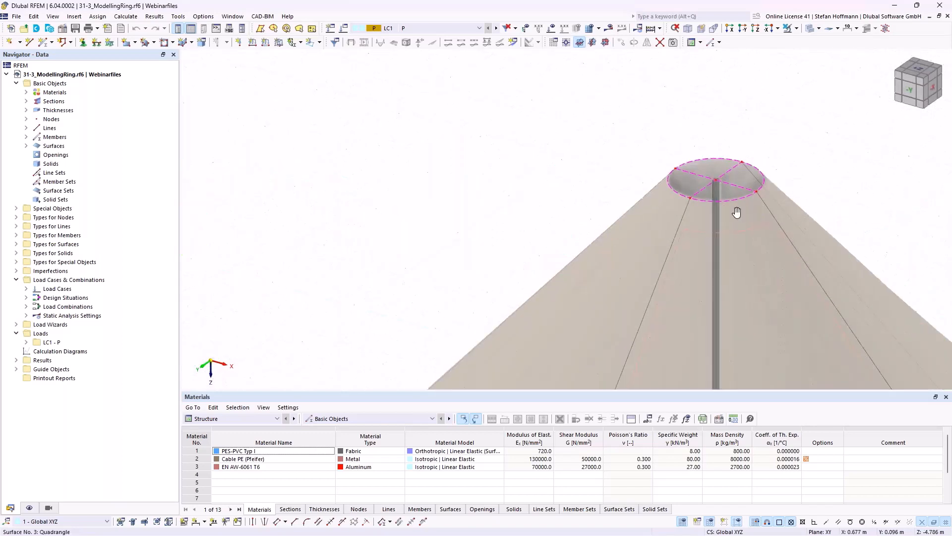
pyautogui.moveTo(736, 210); pyautogui.dragTo(594, 196, button='middle')
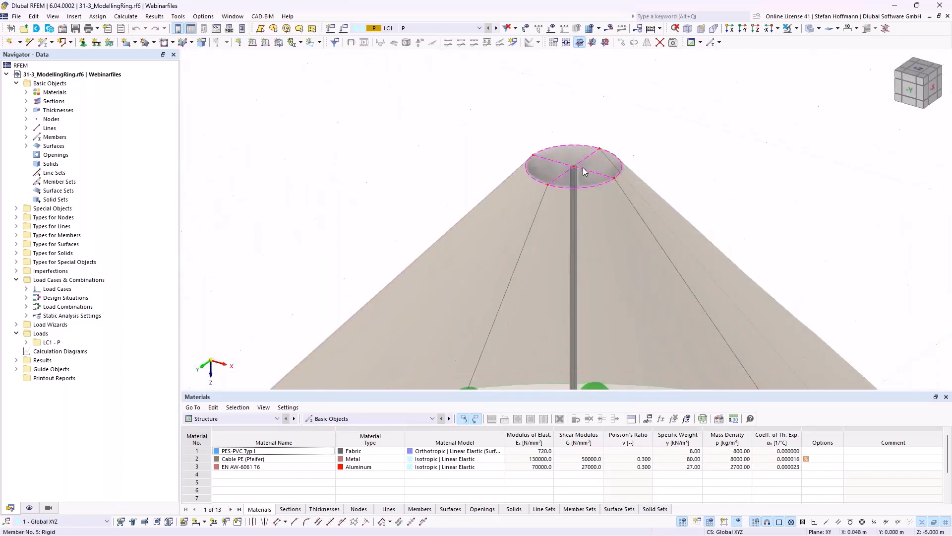
pyautogui.scroll(-6, 588, 185)
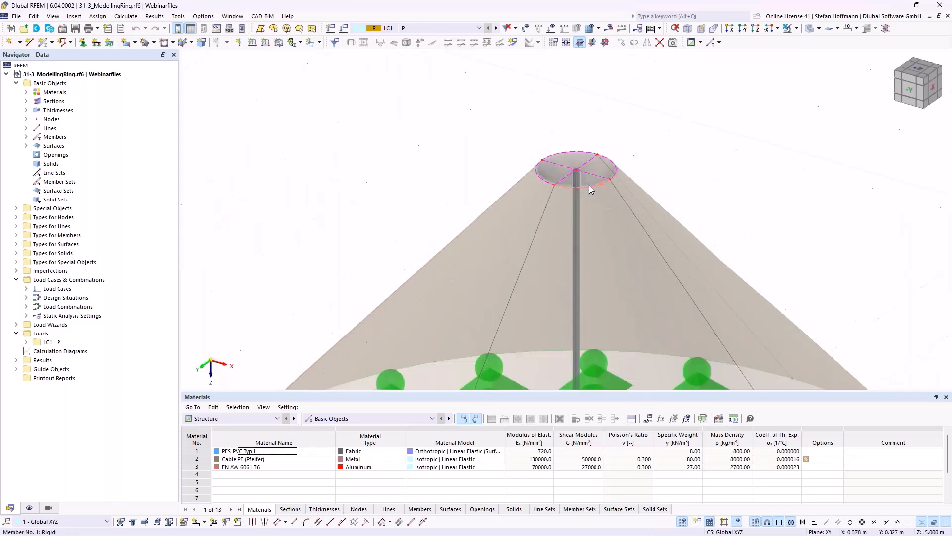
pyautogui.moveTo(446, 178); pyautogui.dragTo(629, 231, button='middle')
pyautogui.scroll(7, 453, 147)
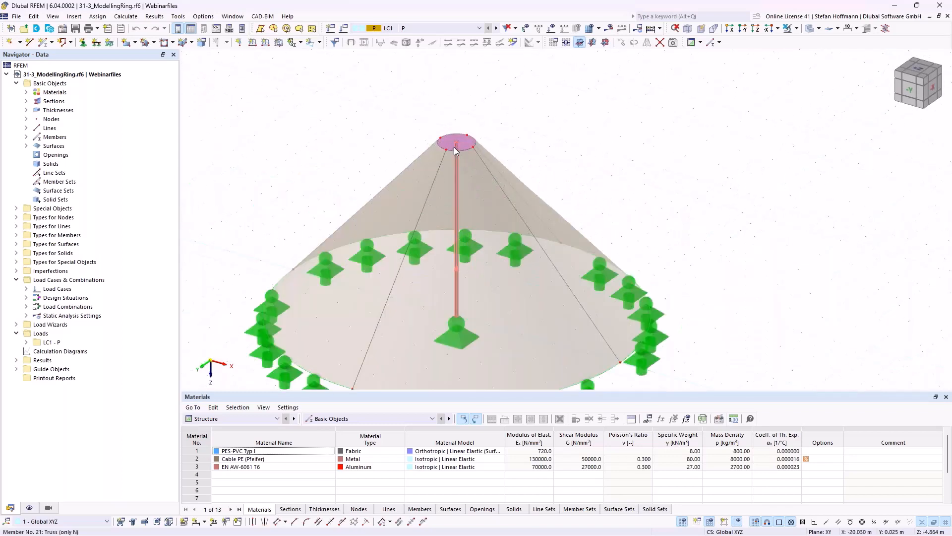
pyautogui.click(435, 139)
pyautogui.keyDown('ctrl'); pyautogui.click(435, 158); pyautogui.keyUp('ctrl')
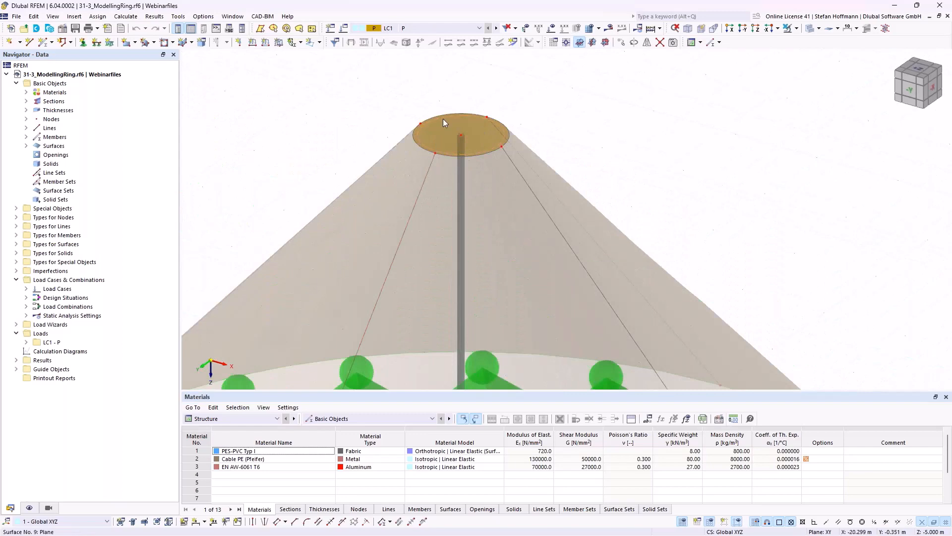
pyautogui.press('Escape')
pyautogui.scroll(-5, 370, 96)
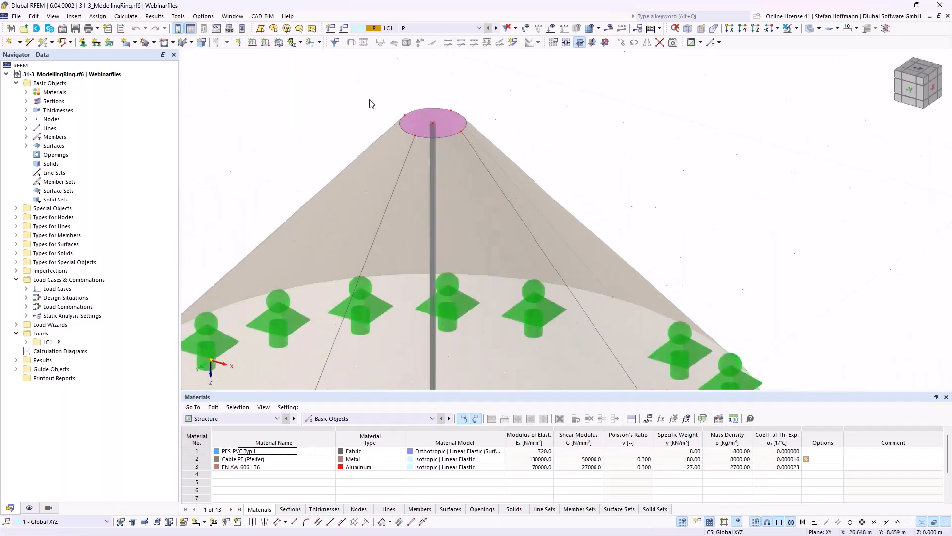
pyautogui.moveTo(464, 178); pyautogui.dragTo(843, 336, button='middle')
pyautogui.scroll(7, 387, 154)
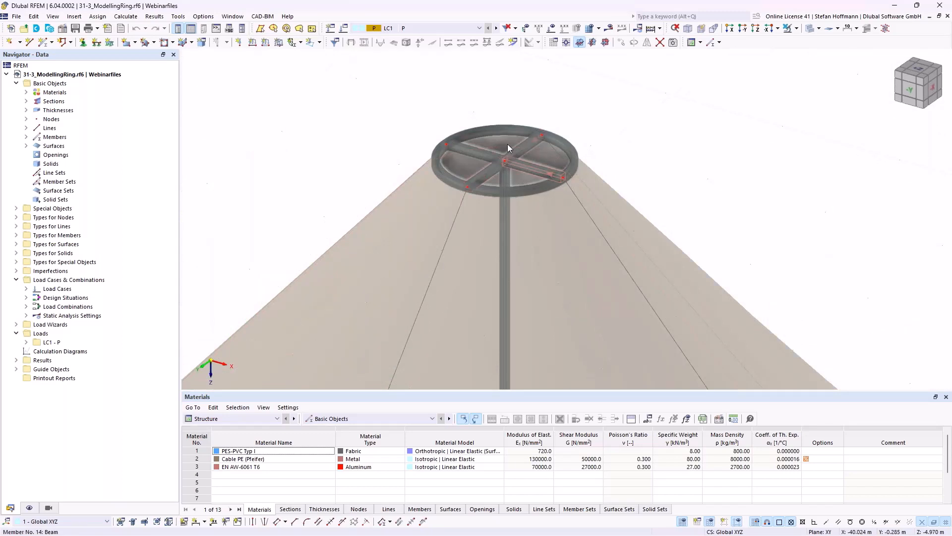
pyautogui.scroll(-10, 490, 189)
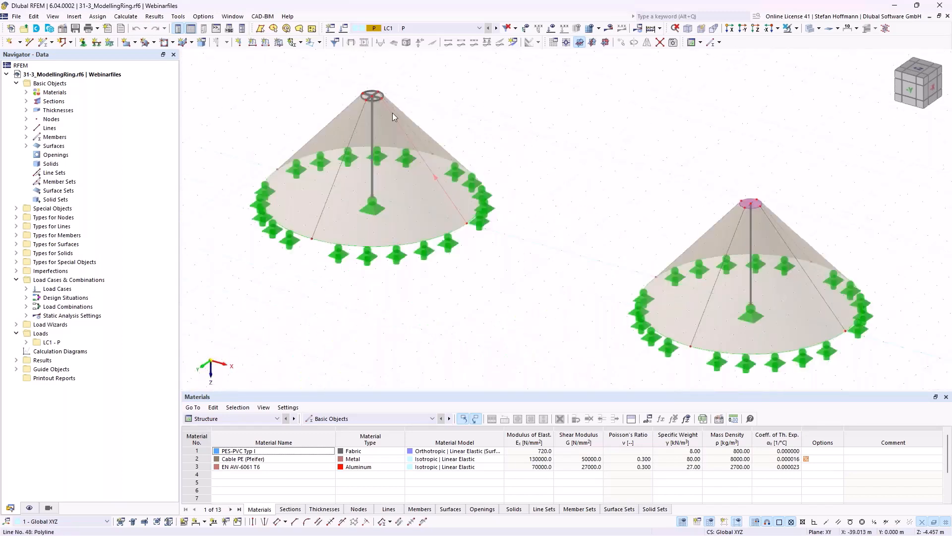
# Step: Calculate the cone model and display the contour lines of the form-found membrane surfaces
pyautogui.scroll(-2, 392, 112)
pyautogui.click(551, 29)
pyautogui.click(549, 30)
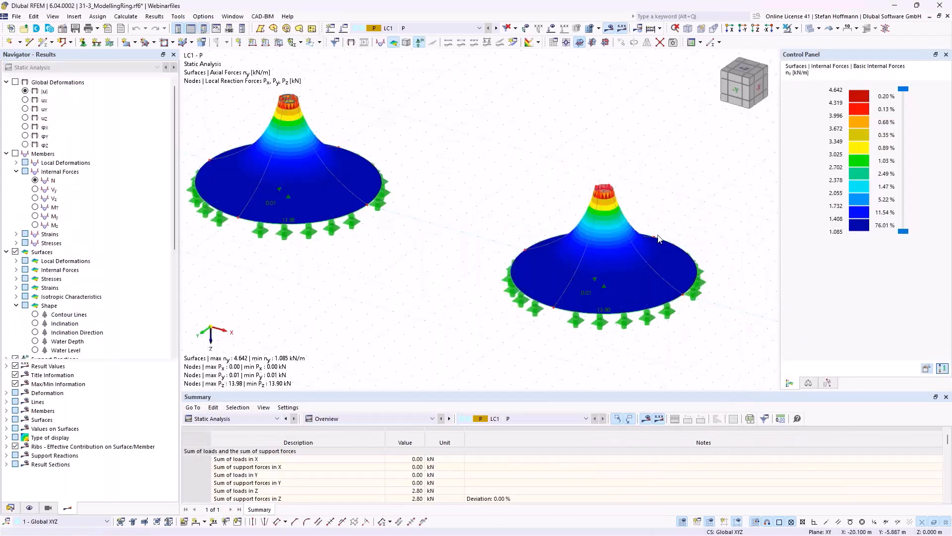
pyautogui.moveTo(666, 243); pyautogui.dragTo(533, 224, button='middle')
pyautogui.moveTo(478, 273)
pyautogui.keyDown('ctrl'); pyautogui.mouseDown(button='middle')
pyautogui.moveTo(489, 255)
pyautogui.moveTo(474, 267)
pyautogui.mouseUp(button='middle'); pyautogui.keyUp('ctrl')
pyautogui.click(34, 314)
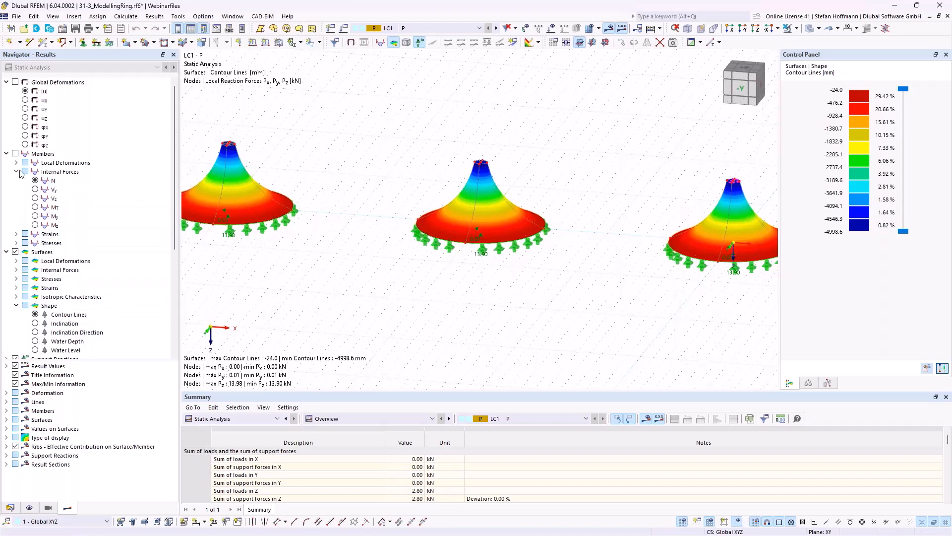
# Step: Display the member axial forces N in place of the surface results and examine the coupling ring on top of the nearest cone
pyautogui.click(35, 180)
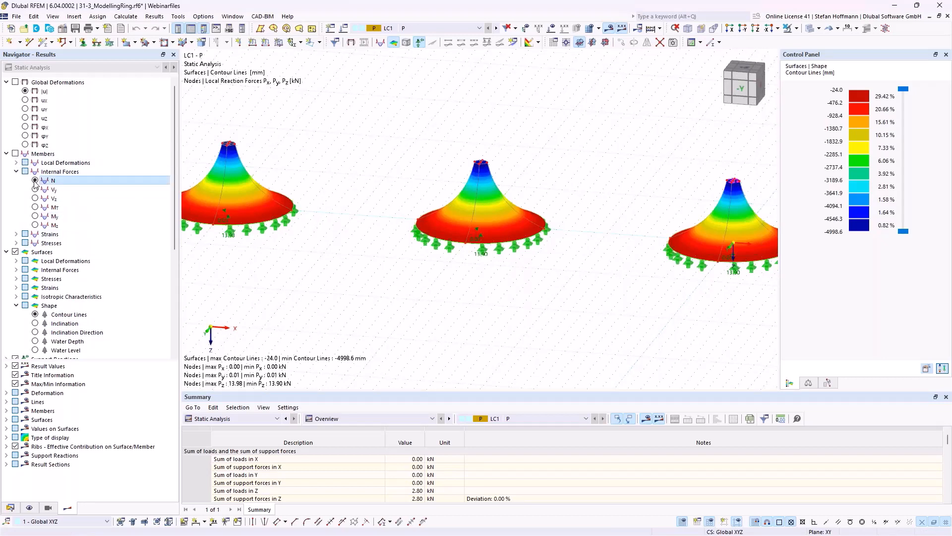
pyautogui.click(17, 252)
pyautogui.keyDown('ctrl'); pyautogui.moveTo(604, 183); pyautogui.dragTo(550, 213, button='middle'); pyautogui.keyUp('ctrl')
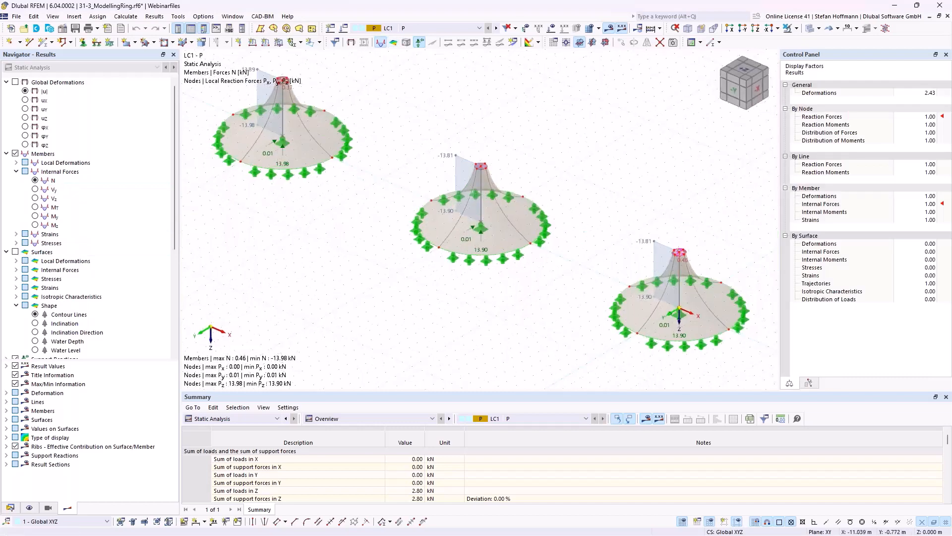
pyautogui.moveTo(576, 257); pyautogui.dragTo(588, 282, button='middle')
pyautogui.scroll(10, 688, 277)
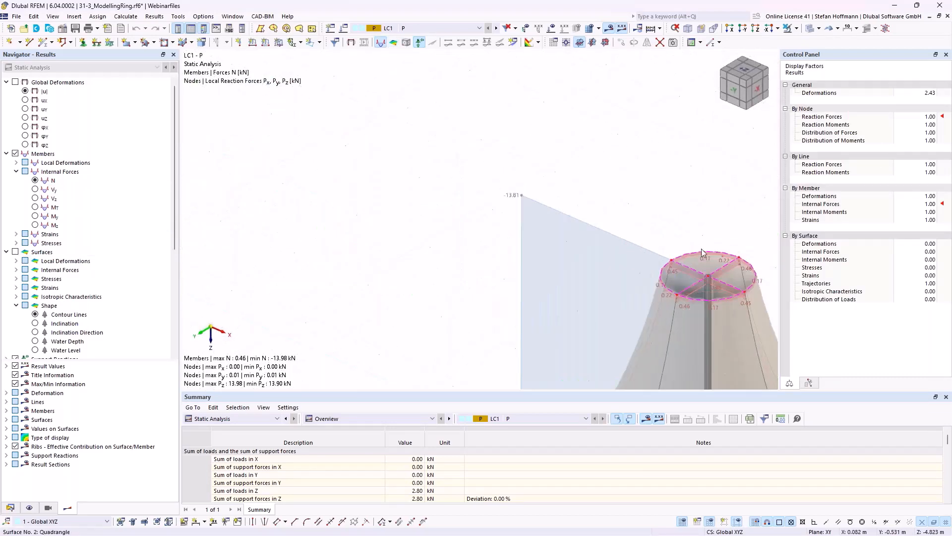
pyautogui.moveTo(692, 259); pyautogui.dragTo(609, 231, button='middle')
pyautogui.scroll(5, 625, 261)
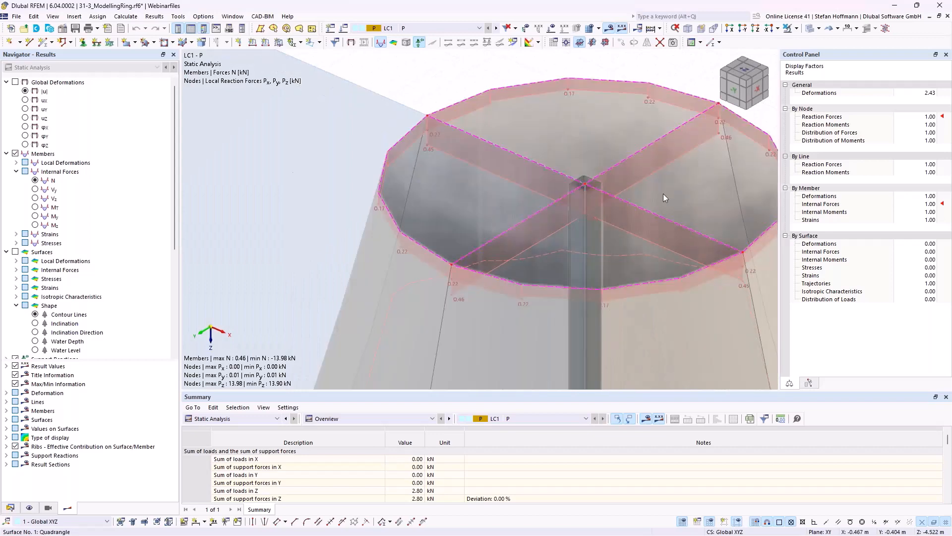
pyautogui.scroll(-5, 579, 144)
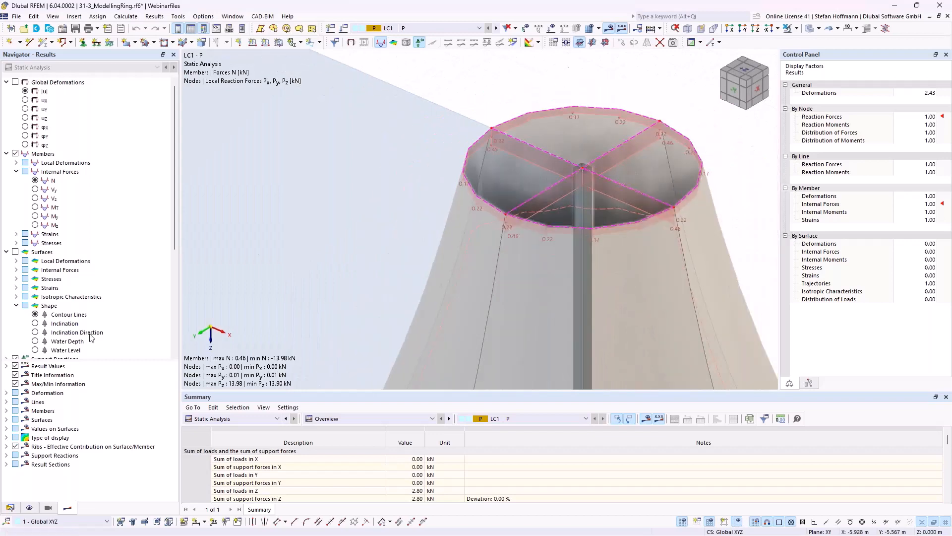
# Step: Show the member display option Results on Couplings and examine the axial forces at the top rings of the other two cones
pyautogui.click(6, 411)
pyautogui.scroll(-2, 62, 456)
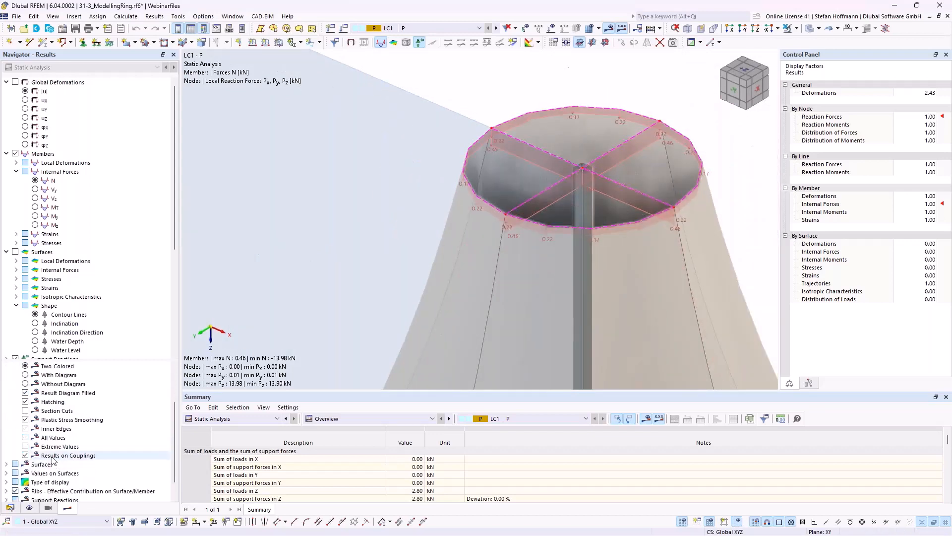
pyautogui.scroll(-5, 407, 283)
pyautogui.moveTo(329, 207); pyautogui.dragTo(664, 241, button='middle')
pyautogui.scroll(-4, 348, 165)
pyautogui.moveTo(348, 165); pyautogui.dragTo(532, 240, button='middle')
pyautogui.moveTo(301, 109); pyautogui.dragTo(510, 214, button='middle')
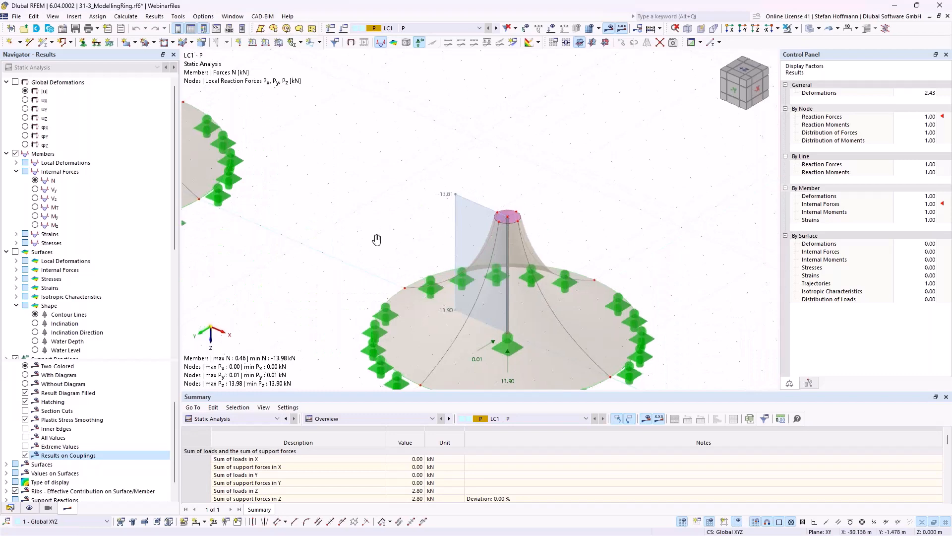
pyautogui.moveTo(333, 229); pyautogui.dragTo(218, 107, button='middle')
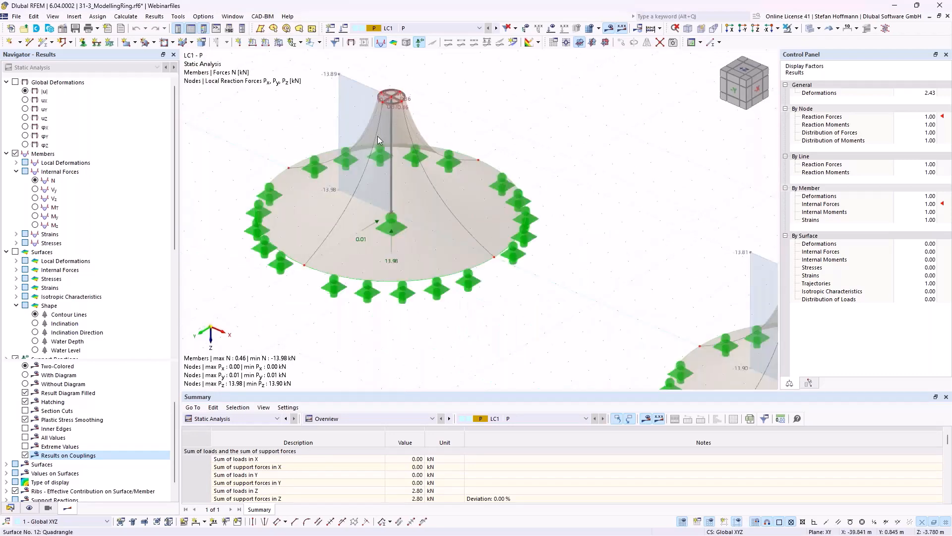
pyautogui.scroll(5, 390, 103)
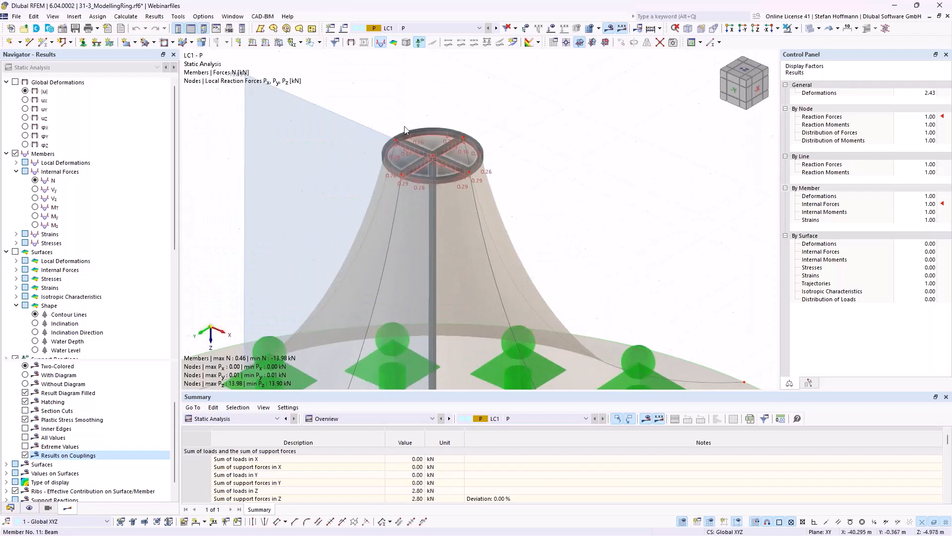
# Step: Display the global deformations |u| and isolate the beam ring and its spokes on the farthest cone in visibility mode
pyautogui.click(25, 91)
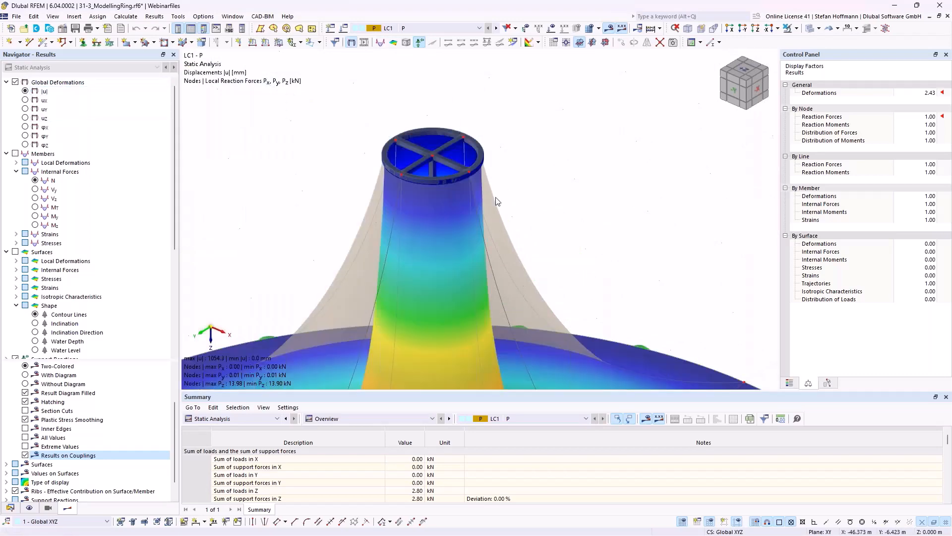
pyautogui.click(797, 29)
pyautogui.click(792, 47)
pyautogui.keyDown('ctrl'); pyautogui.moveTo(477, 193); pyautogui.dragTo(529, 124, button='middle'); pyautogui.keyUp('ctrl')
pyautogui.keyDown('ctrl'); pyautogui.moveTo(536, 155); pyautogui.dragTo(536, 150, button='middle'); pyautogui.keyUp('ctrl')
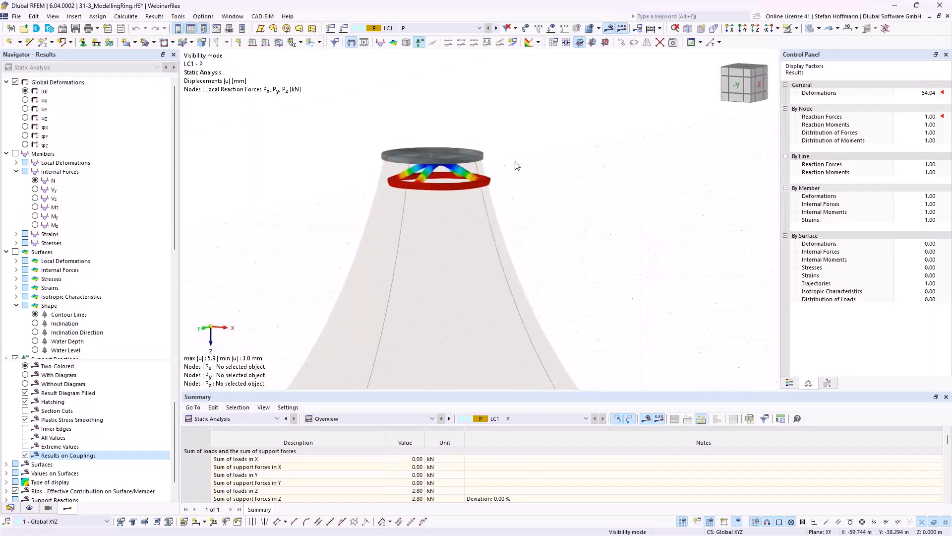
# Step: Examine the isolated ring's deformed shape together with the displacement colour scale and the deformation display factor
pyautogui.scroll(5, 471, 166)
pyautogui.click(789, 382)
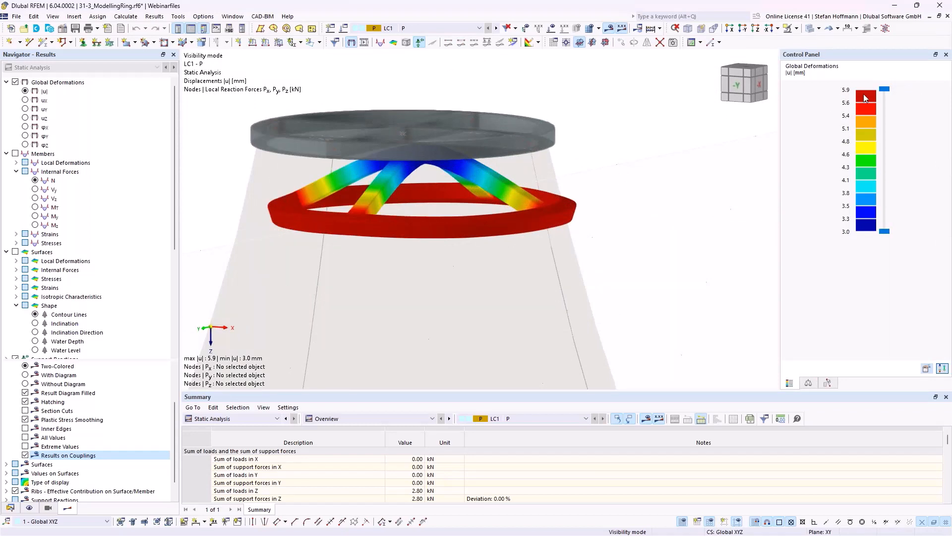
pyautogui.click(808, 382)
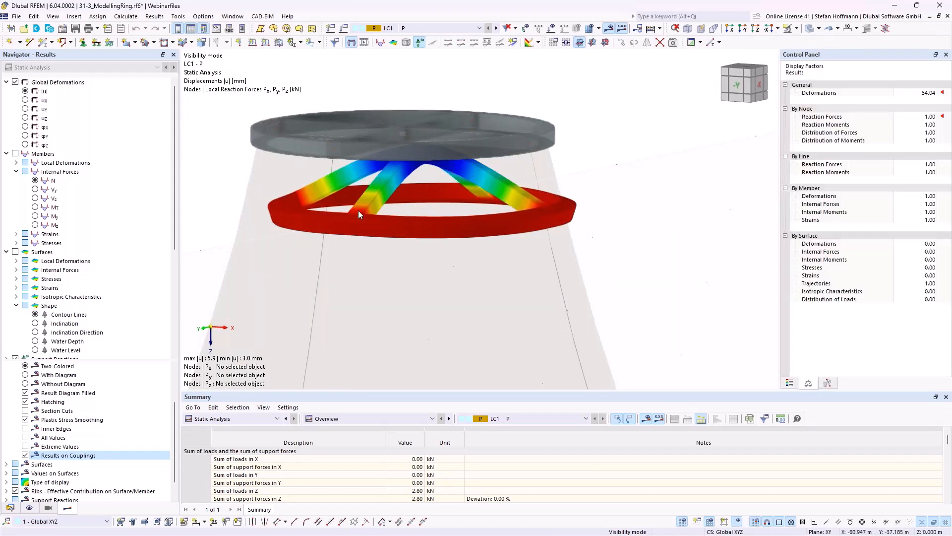
pyautogui.scroll(-8, 395, 189)
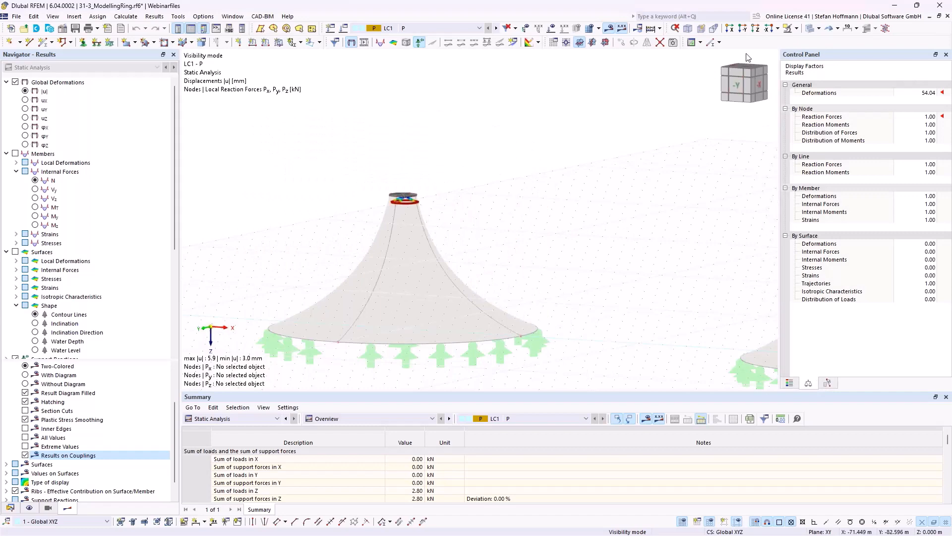
# Step: Cancel the visibility mode and view the global deformations on the complete cones
pyautogui.click(797, 29)
pyautogui.click(805, 90)
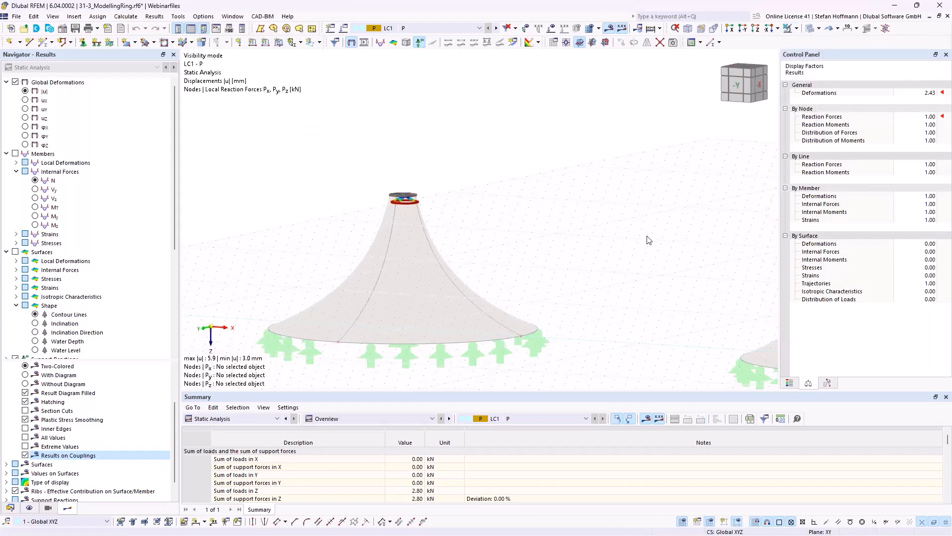
pyautogui.moveTo(536, 215); pyautogui.dragTo(465, 107, button='middle')
pyautogui.scroll(-2, 467, 148)
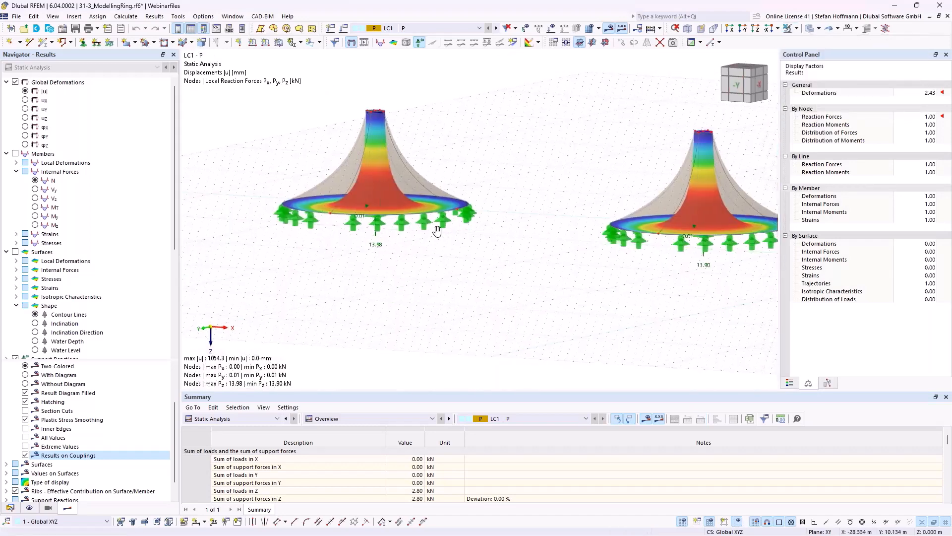
pyautogui.moveTo(437, 231); pyautogui.dragTo(377, 228, button='middle')
# Step: Display the basic internal force nx on the surfaces and compare its distribution across all three cones
pyautogui.click(16, 269)
pyautogui.click(45, 332)
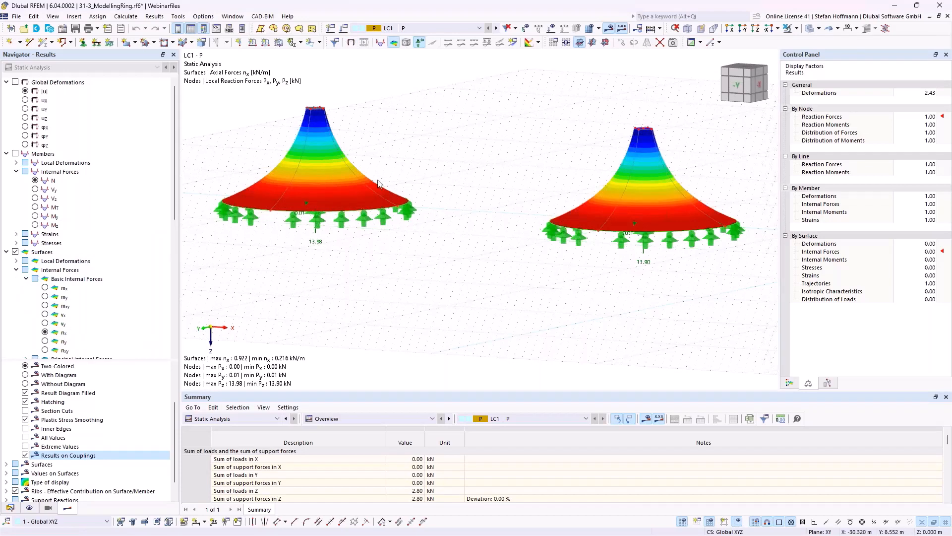
pyautogui.scroll(-2, 366, 164)
pyautogui.keyDown('ctrl'); pyautogui.moveTo(366, 164); pyautogui.dragTo(357, 192, button='middle'); pyautogui.keyUp('ctrl')
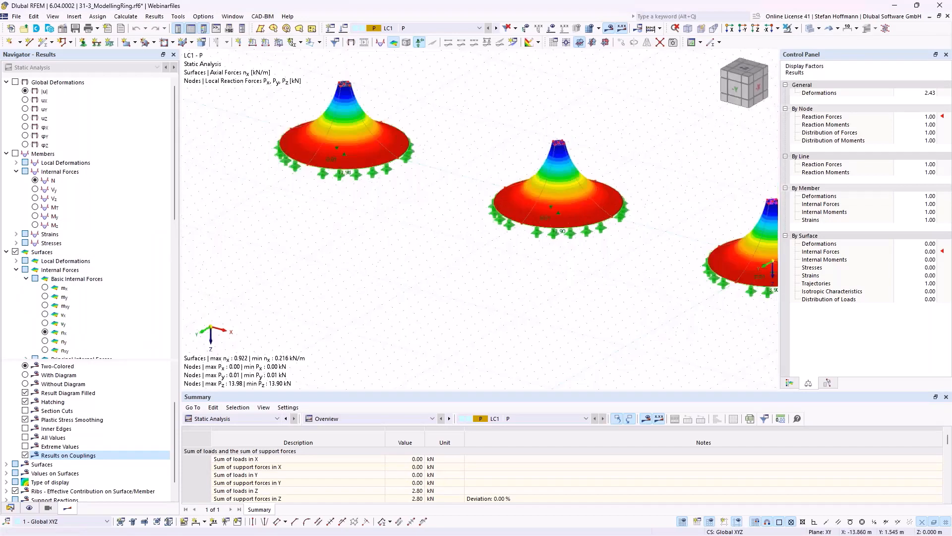
pyautogui.moveTo(376, 81); pyautogui.dragTo(293, 122, button='middle')
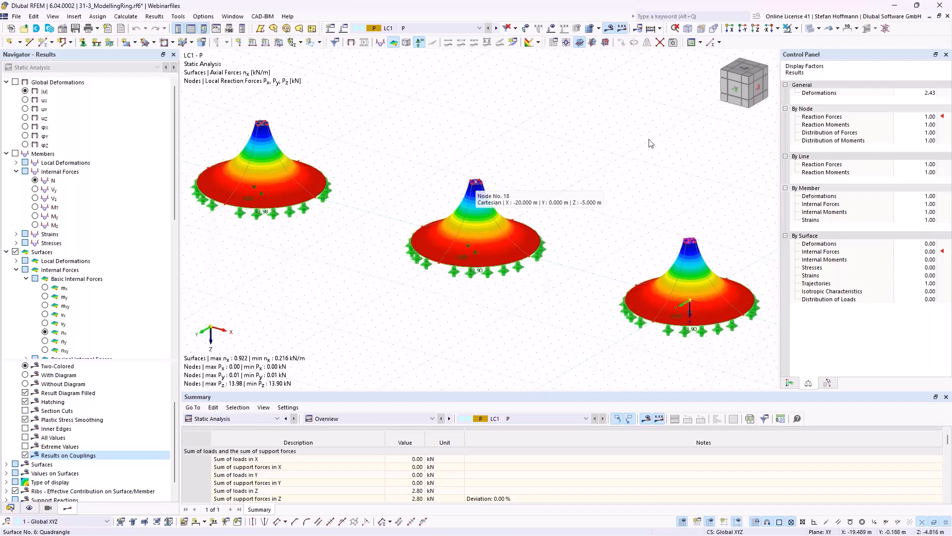
# Step: Close the ring model without saving it and switch to the Prospect slide of the presentation
pyautogui.click(939, 5)
pyautogui.click(517, 315)
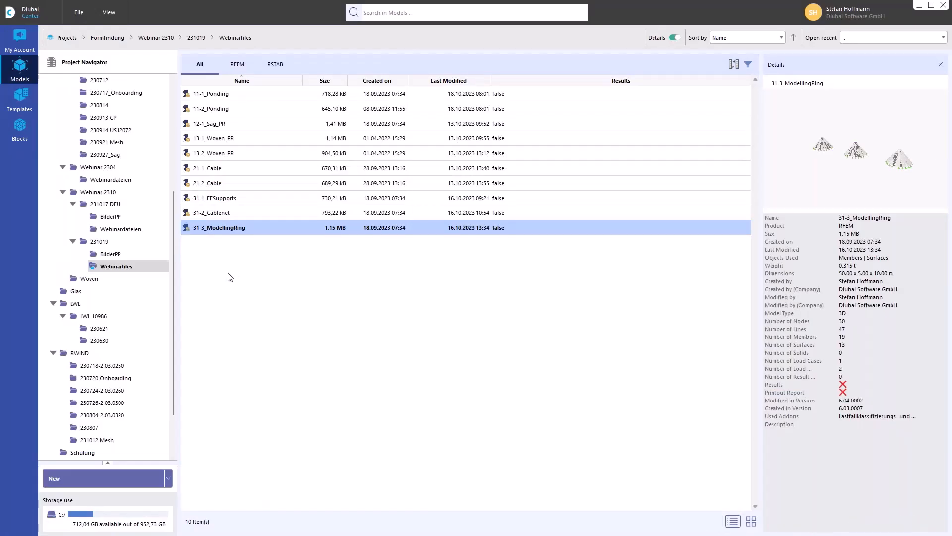
pyautogui.hotkey('alt', 'Tab')
pyautogui.click(373, 325)
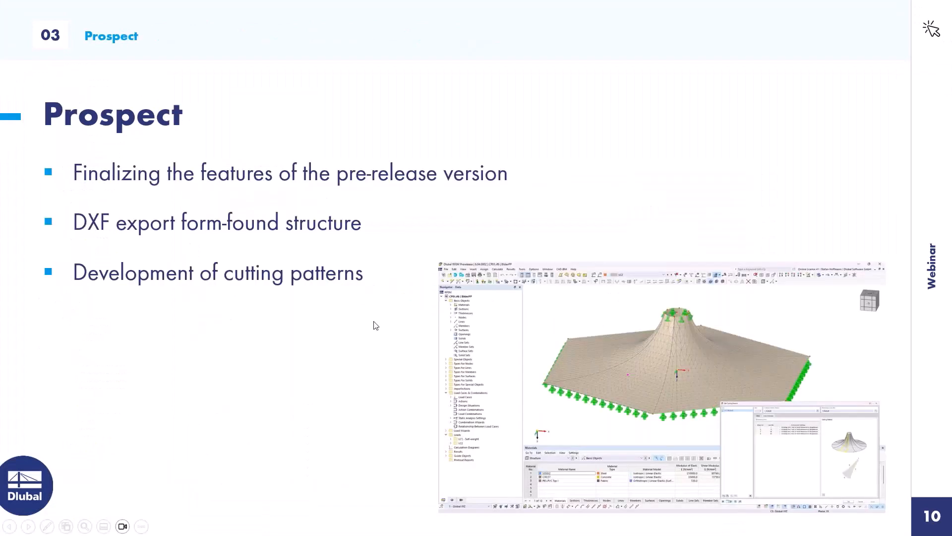